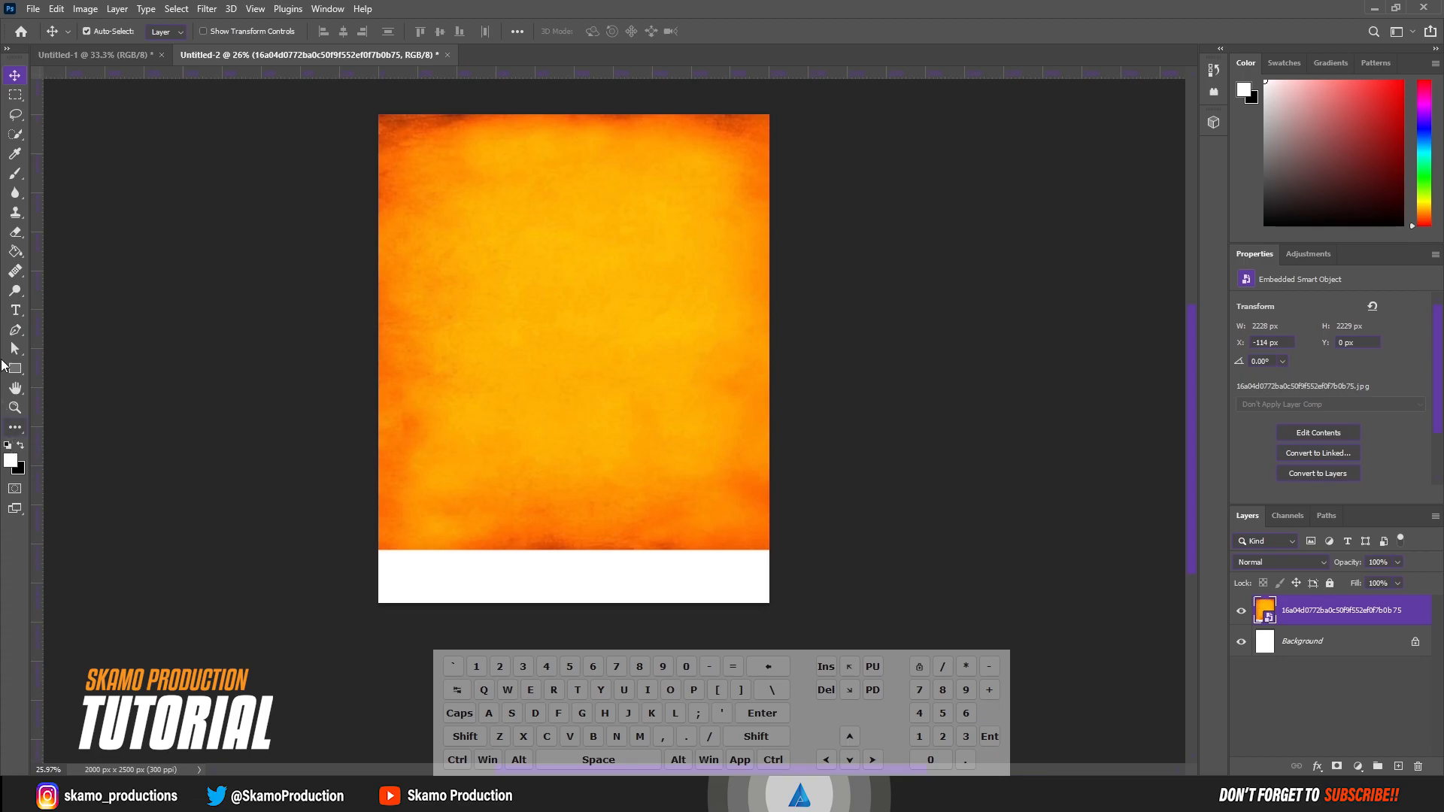
Step: Draw a white ellipse about 2564 × 1409 px and position it so its curved top covers the lower part of the canvas
{"action": "left_click", "coordinate": [16, 370]}
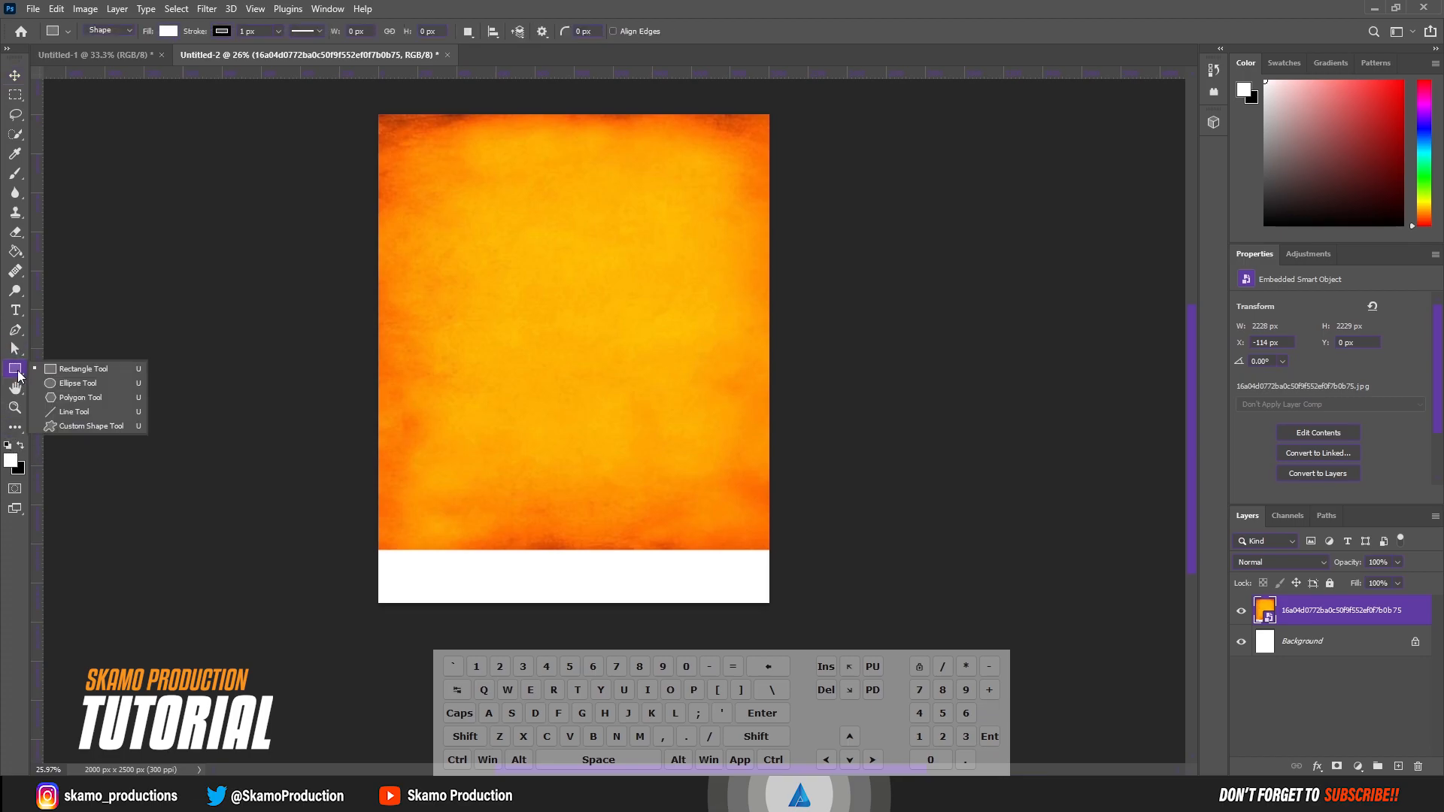
{"action": "left_click", "coordinate": [79, 384]}
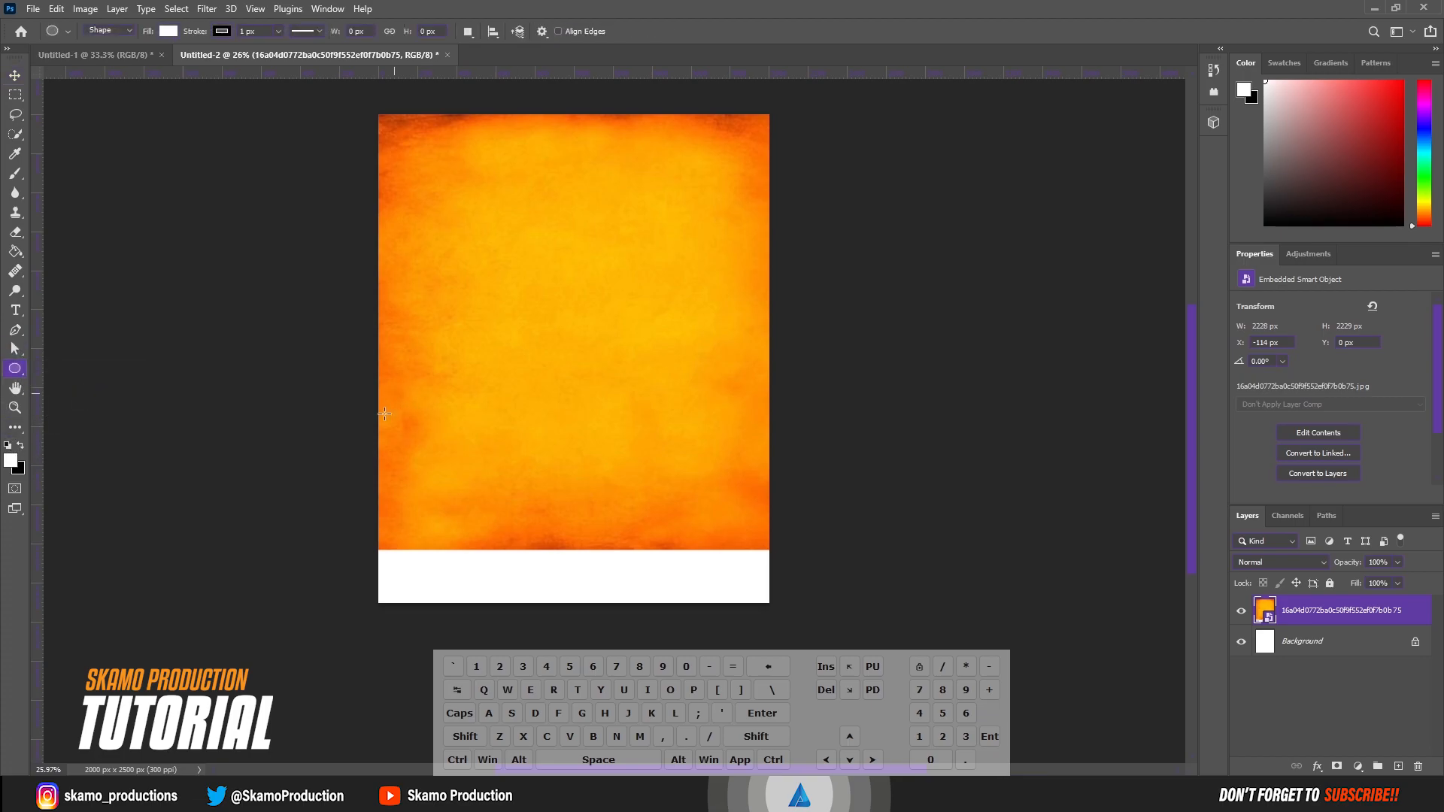
{"action": "left_click_drag", "start_coordinate": [429, 387], "coordinate": [918, 657]}
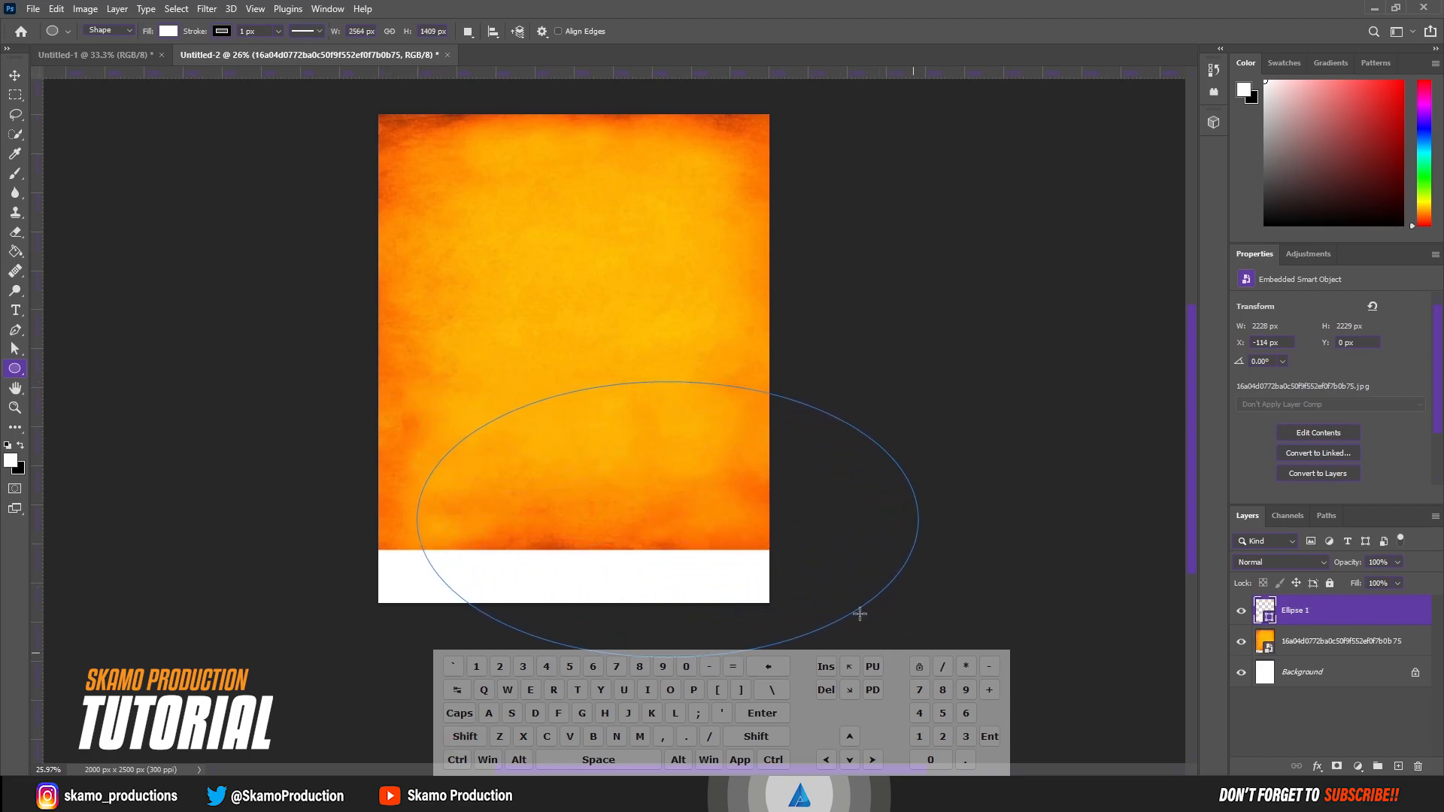
{"action": "left_click", "coordinate": [15, 75]}
{"action": "left_click_drag", "start_coordinate": [641, 483], "coordinate": [554, 516]}
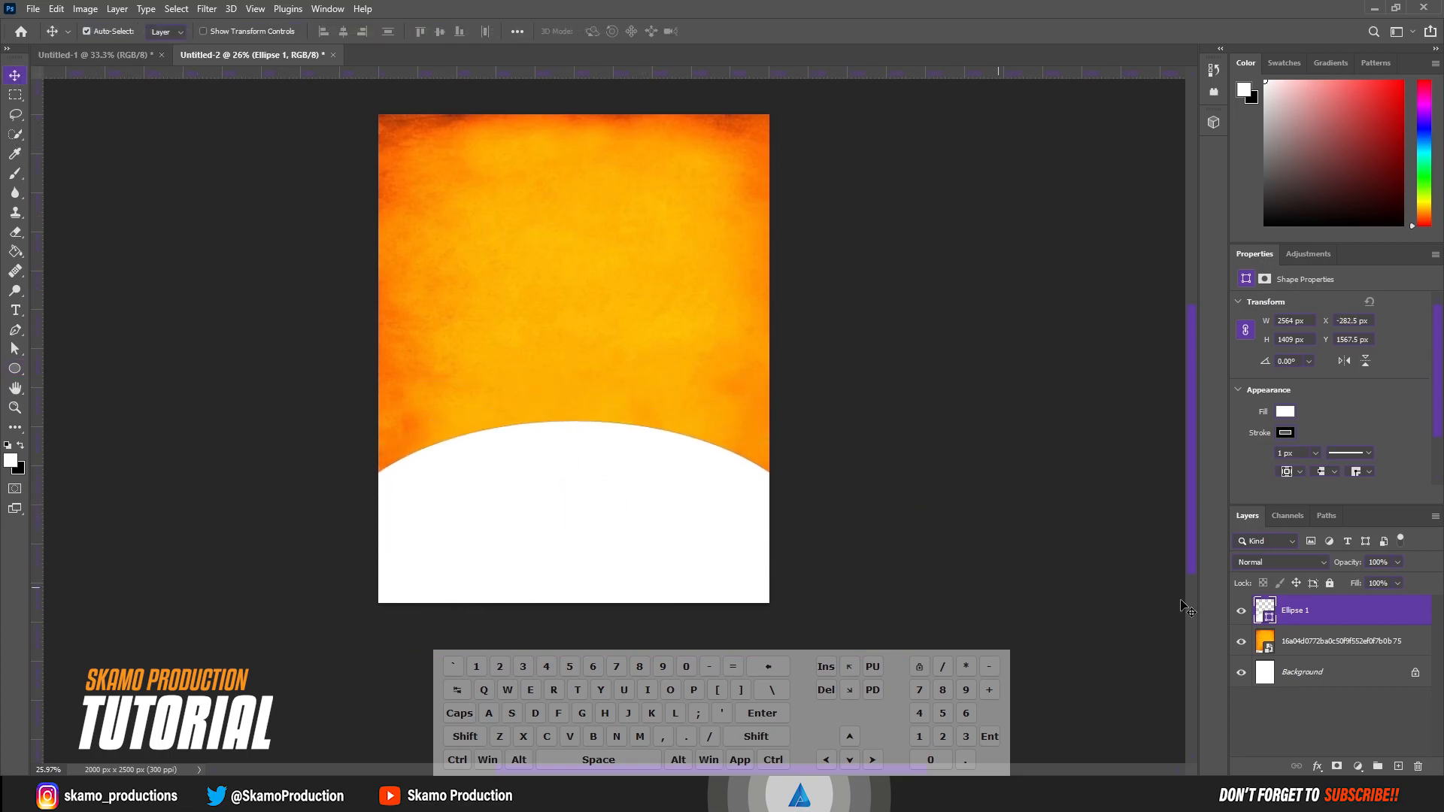
Step: Remove the stroke from the white ellipse
{"action": "left_click", "coordinate": [1284, 435]}
{"action": "left_click", "coordinate": [1242, 462]}
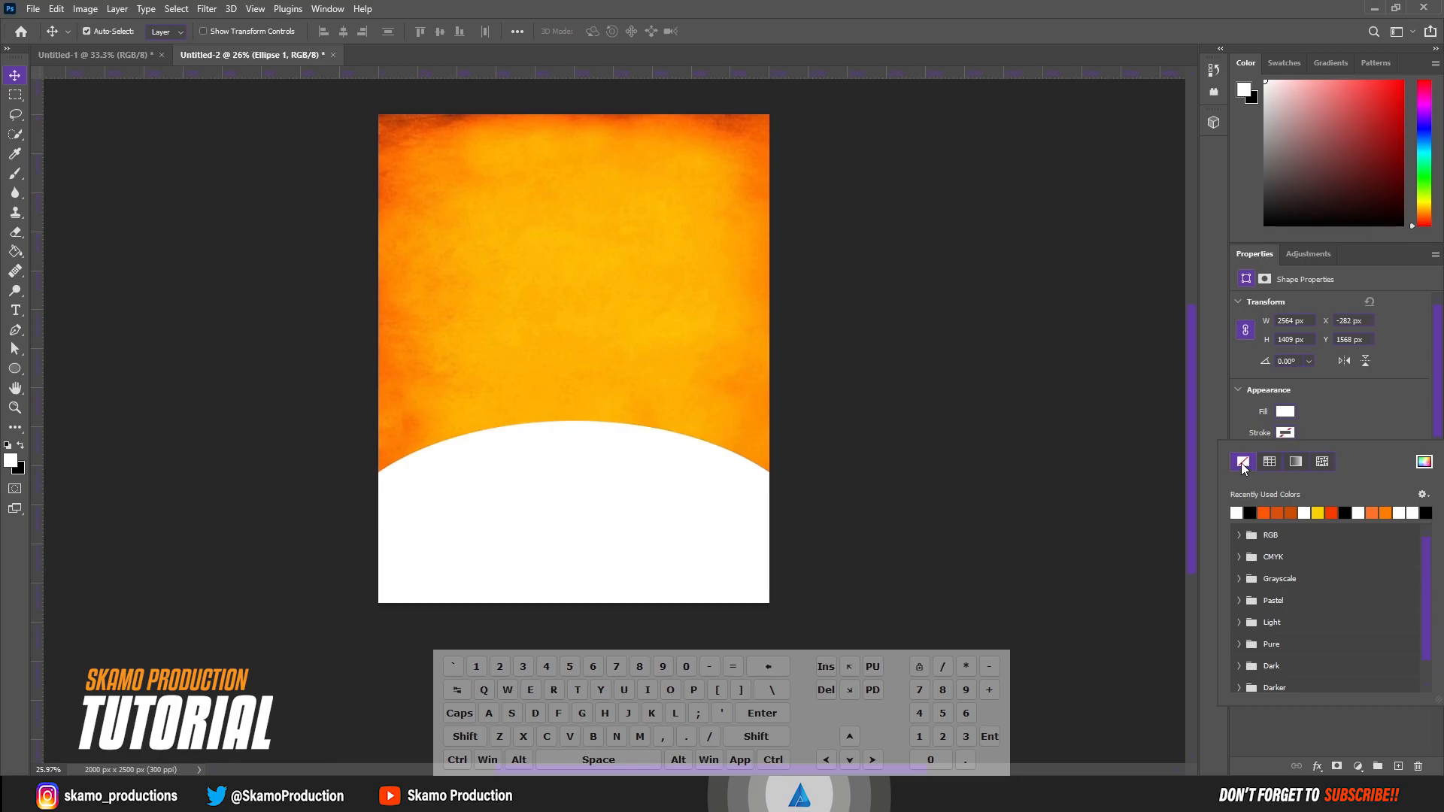
{"action": "left_click", "coordinate": [19, 78]}
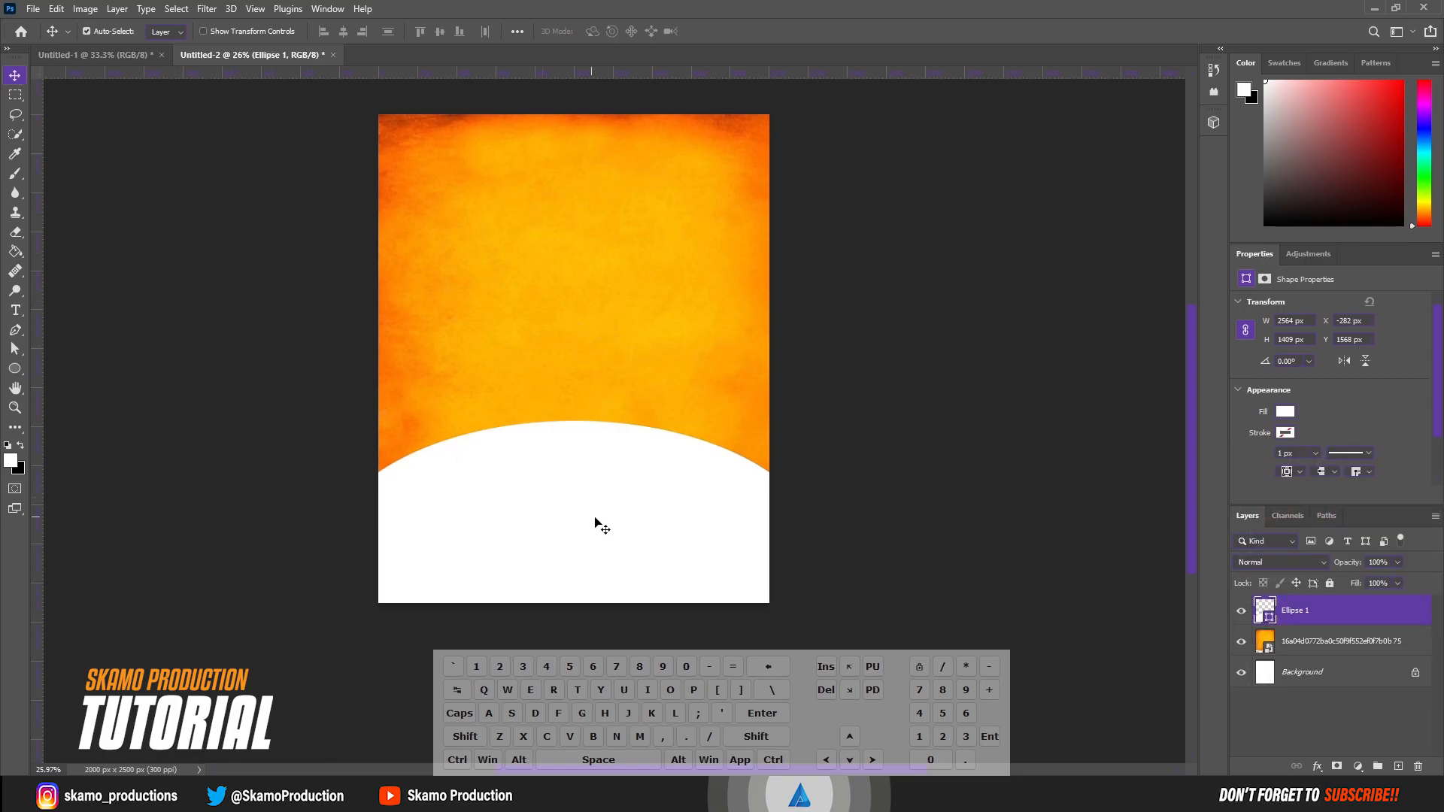
Step: Bring the shoes image from Untitled-1 into Untitled-2, scale it to about 1100 px wide and place it at the canvas's lower right
{"action": "left_click", "coordinate": [116, 55]}
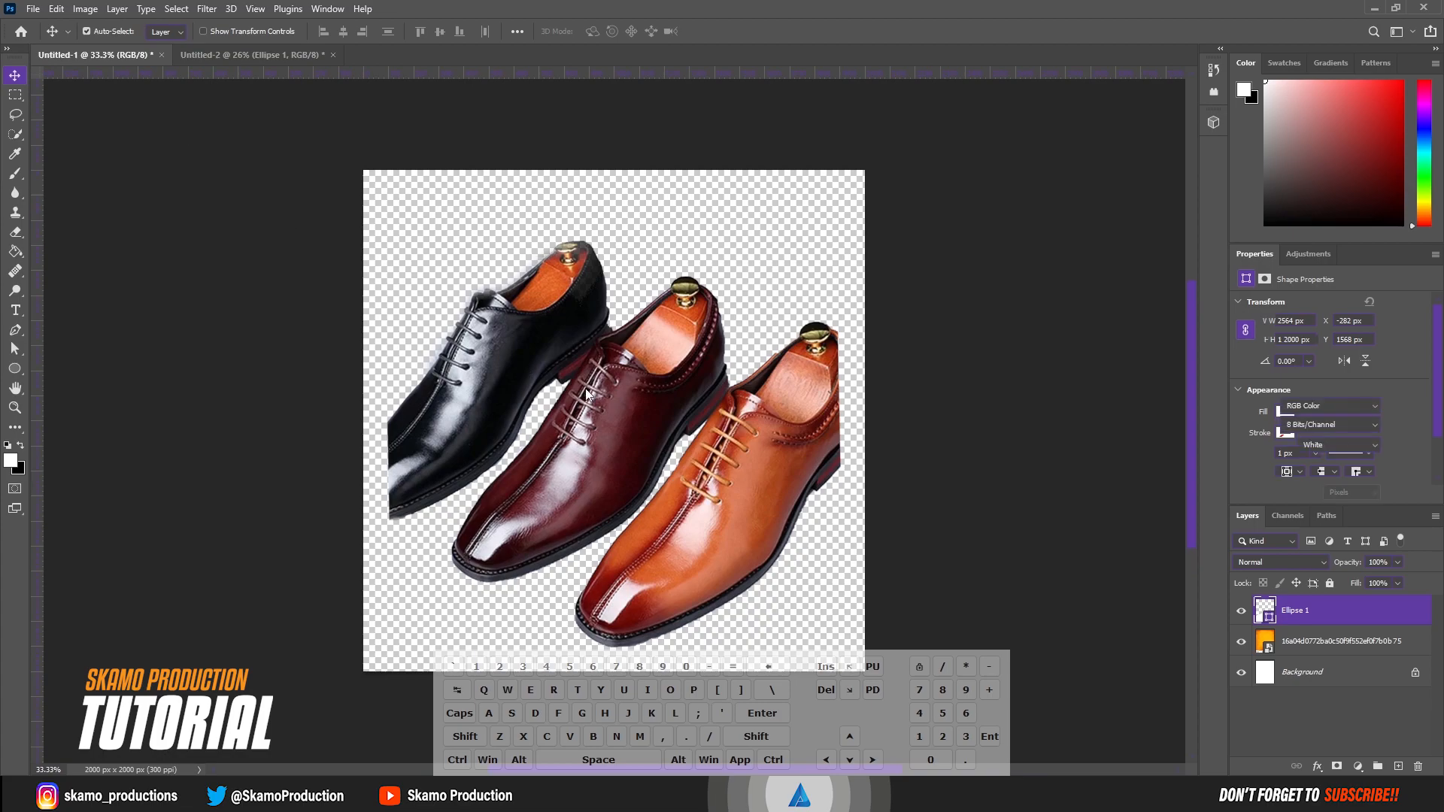
{"action": "mouse_move", "coordinate": [594, 434]}
{"action": "left_mouse_down"}
{"action": "mouse_move", "coordinate": [264, 147]}
{"action": "mouse_move", "coordinate": [268, 56]}
{"action": "mouse_move", "coordinate": [591, 445]}
{"action": "mouse_move", "coordinate": [611, 428]}
{"action": "left_mouse_up"}
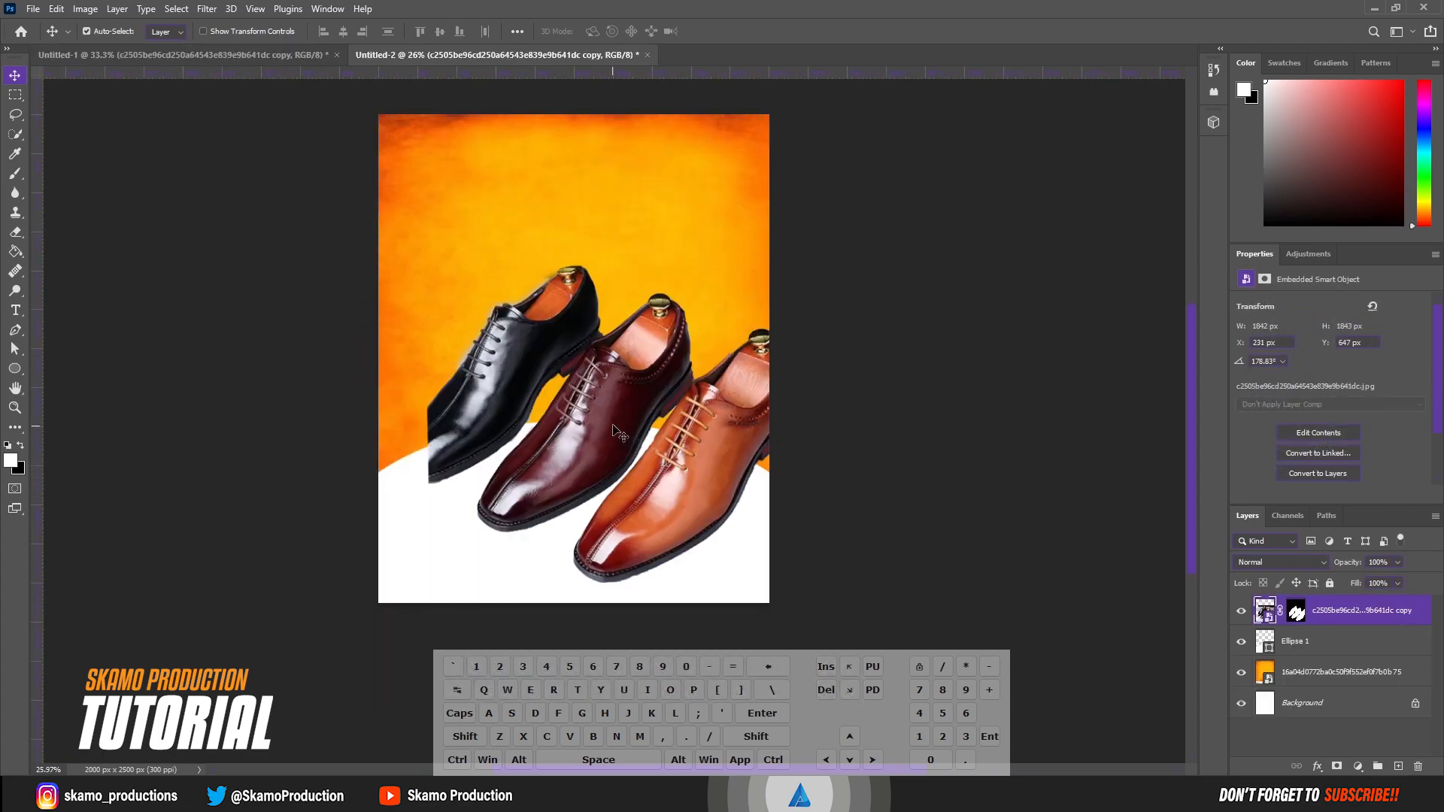
{"action": "key", "text": "ctrl+t"}
{"action": "left_click_drag", "start_coordinate": [782, 422], "coordinate": [754, 451]}
{"action": "left_click", "coordinate": [744, 31]}
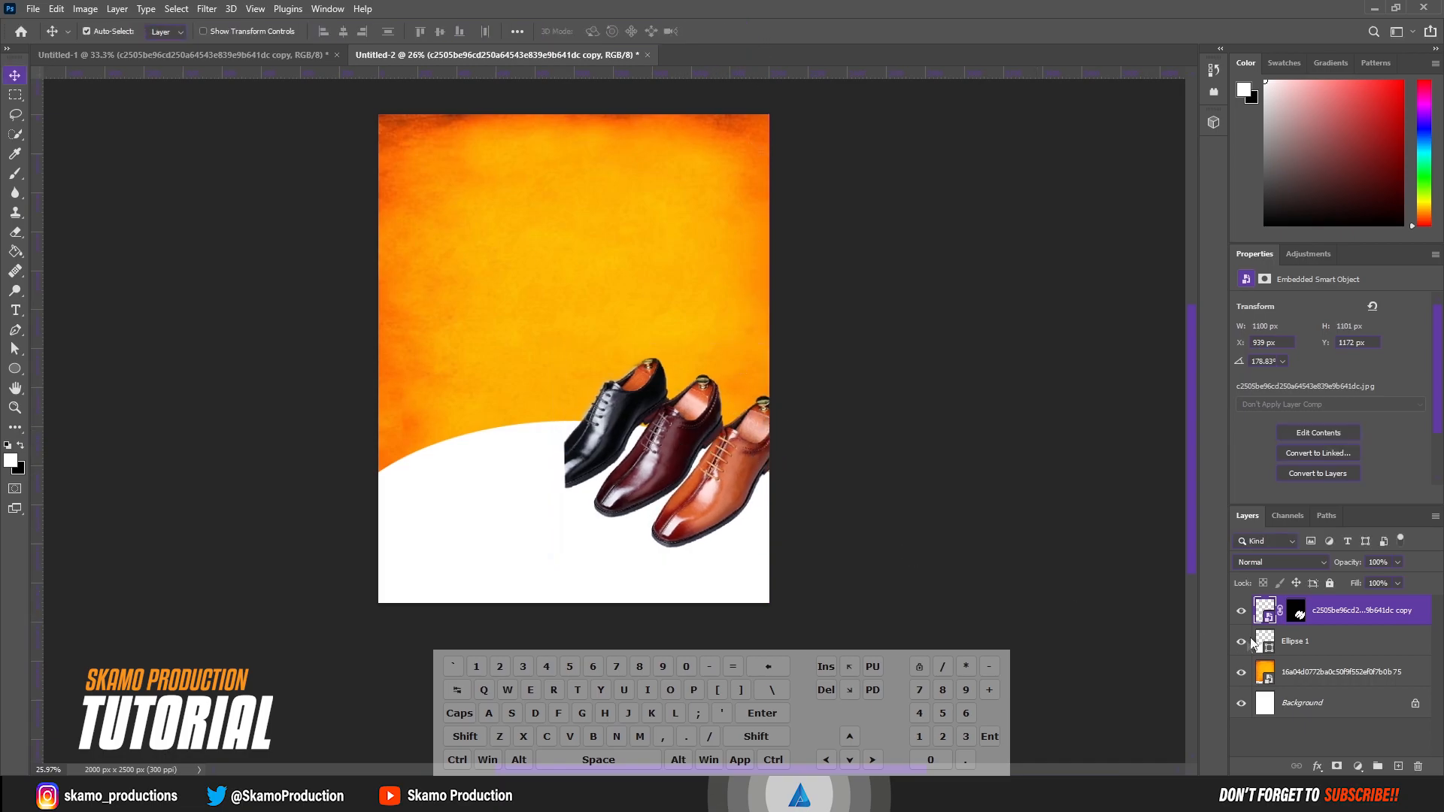
Step: Duplicate the shoes layer, flip the copy horizontally and place it on the opposite side as a mirror image
{"action": "left_click_drag", "start_coordinate": [1346, 612], "coordinate": [1379, 752]}
{"action": "key", "text": "ctrl+t"}
{"action": "right_click", "coordinate": [724, 462]}
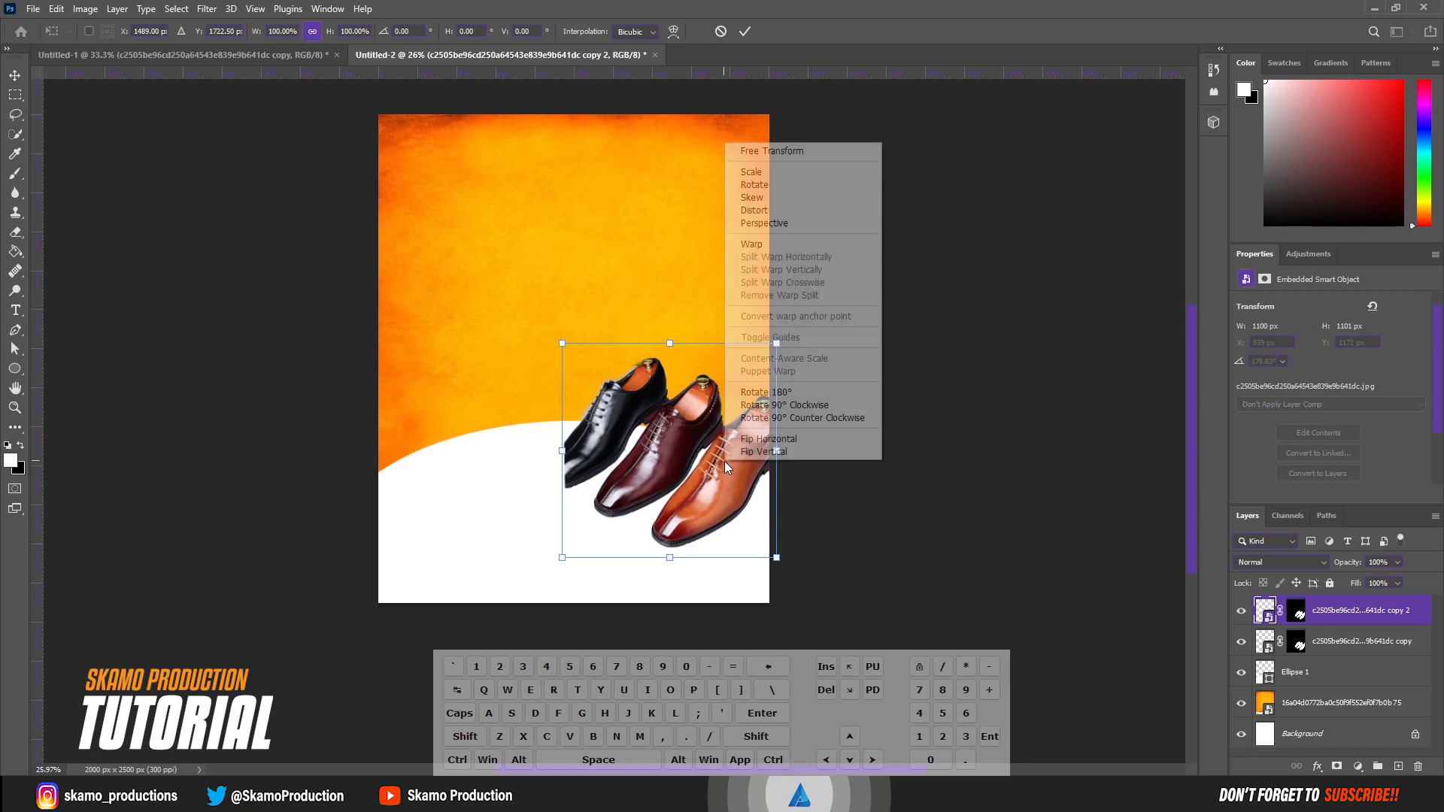
{"action": "left_click", "coordinate": [762, 439]}
{"action": "left_click_drag", "start_coordinate": [671, 449], "coordinate": [480, 456]}
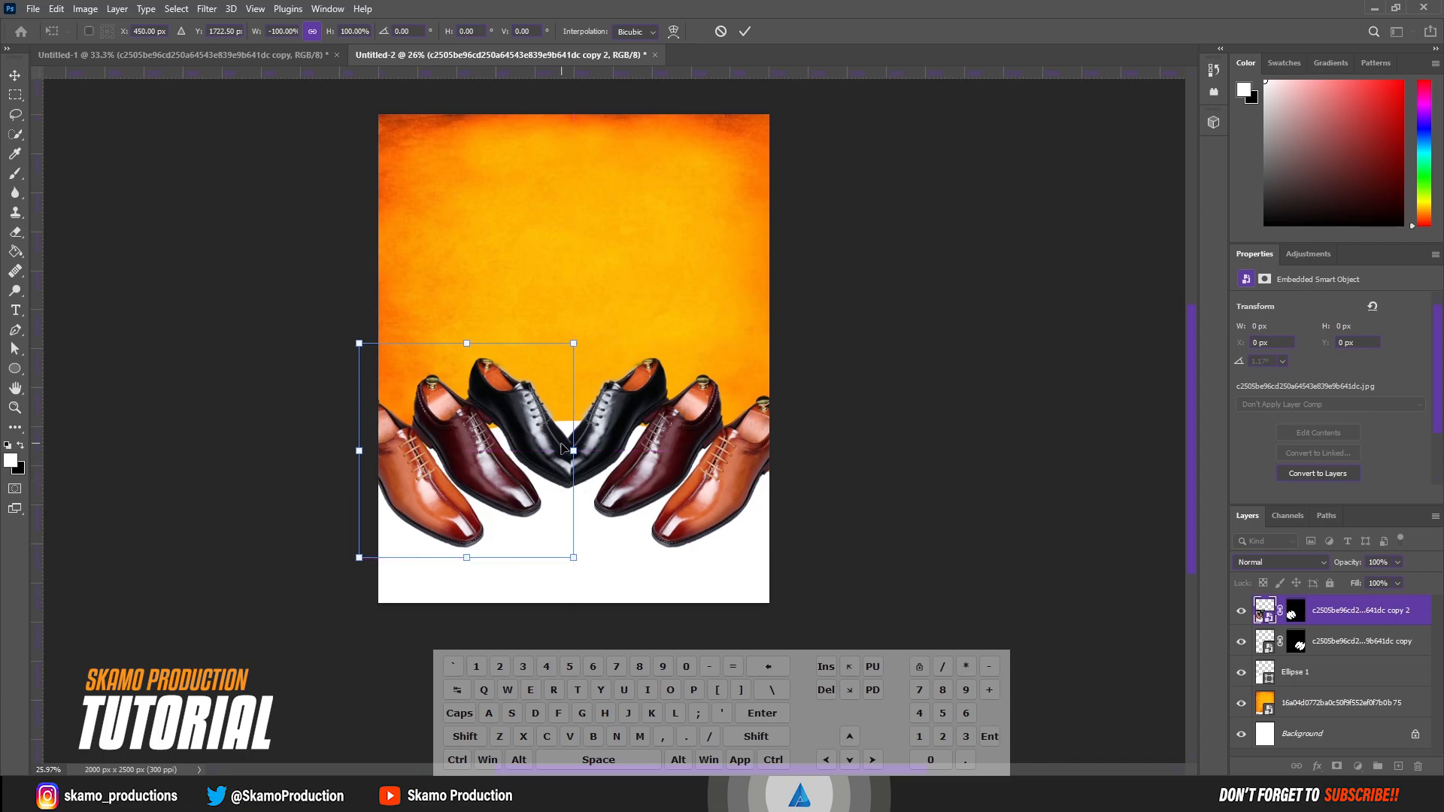
{"action": "left_click", "coordinate": [745, 31]}
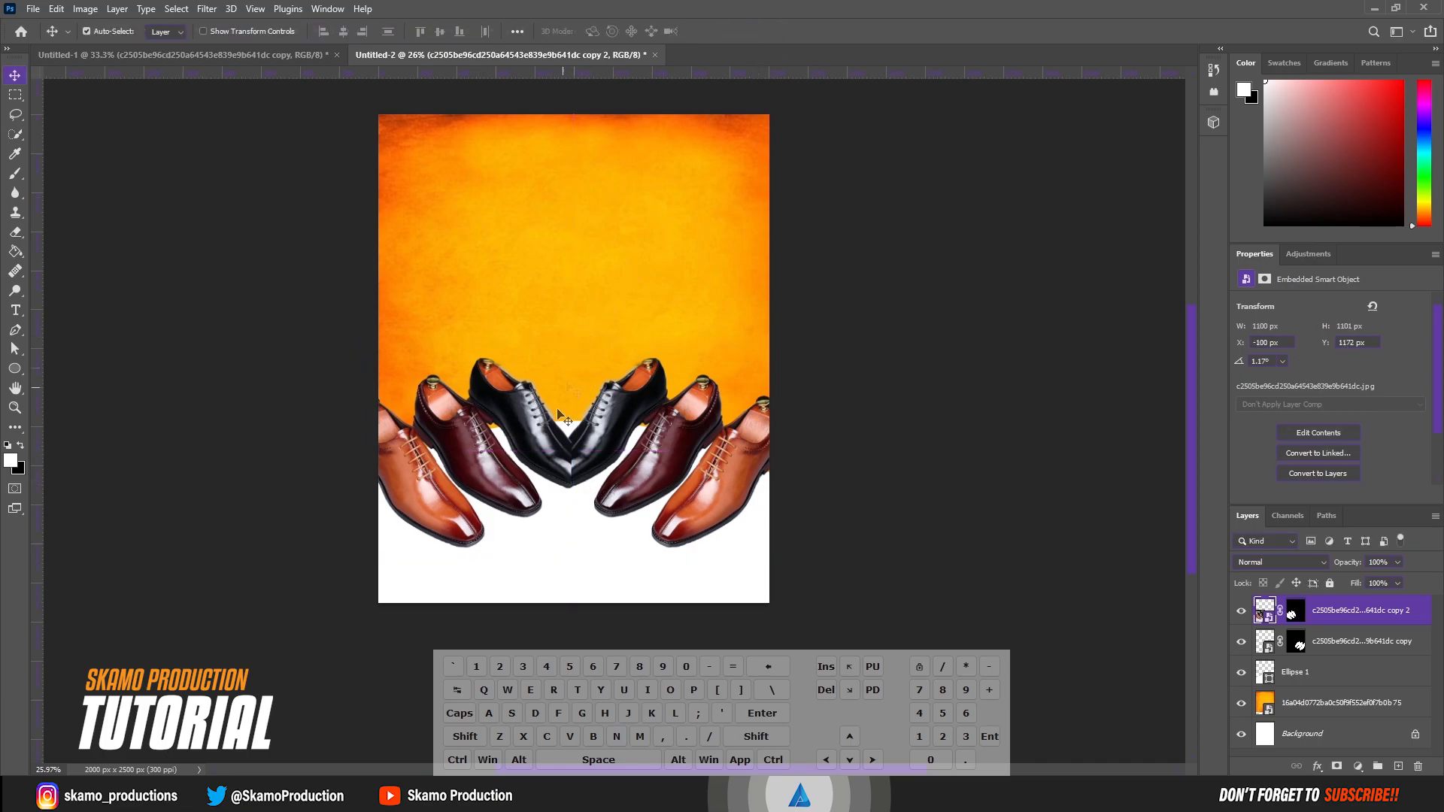
Step: Nudge the flipped shoes horizontally to about X -127 px so the toes of the two black shoes just meet
{"action": "key", "text": "Left"}
{"action": "key", "text": "Left"}
{"action": "key", "text": "Left"}
{"action": "key", "text": "Left"}
{"action": "key", "text": "Left"}
{"action": "key", "text": "Left"}
{"action": "key", "text": "Left"}
{"action": "key", "text": "Left"}
{"action": "key", "text": "Left"}
{"action": "key", "text": "Left"}
{"action": "key", "text": "Left"}
{"action": "key", "text": "Left"}
{"action": "key", "text": "Left"}
{"action": "key", "text": "Left"}
{"action": "key", "text": "Left"}
{"action": "key", "text": "Left"}
{"action": "key", "text": "Left"}
{"action": "key", "text": "Left"}
{"action": "key", "text": "Left"}
{"action": "key", "text": "Left"}
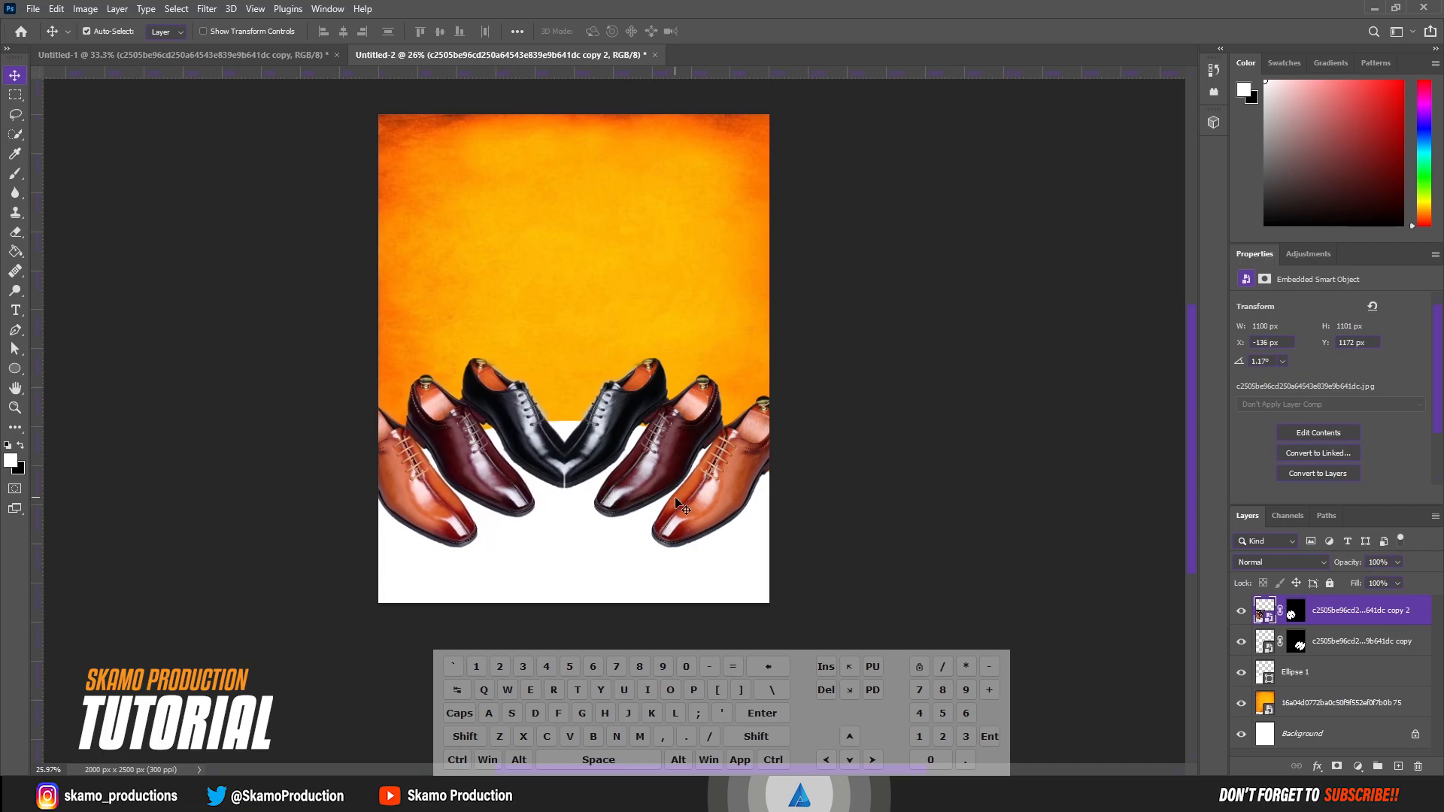
{"action": "key", "text": "Right"}
{"action": "key", "text": "Right"}
{"action": "key", "text": "Right"}
{"action": "key", "text": "Right"}
{"action": "key", "text": "Right"}
{"action": "key", "text": "Right"}
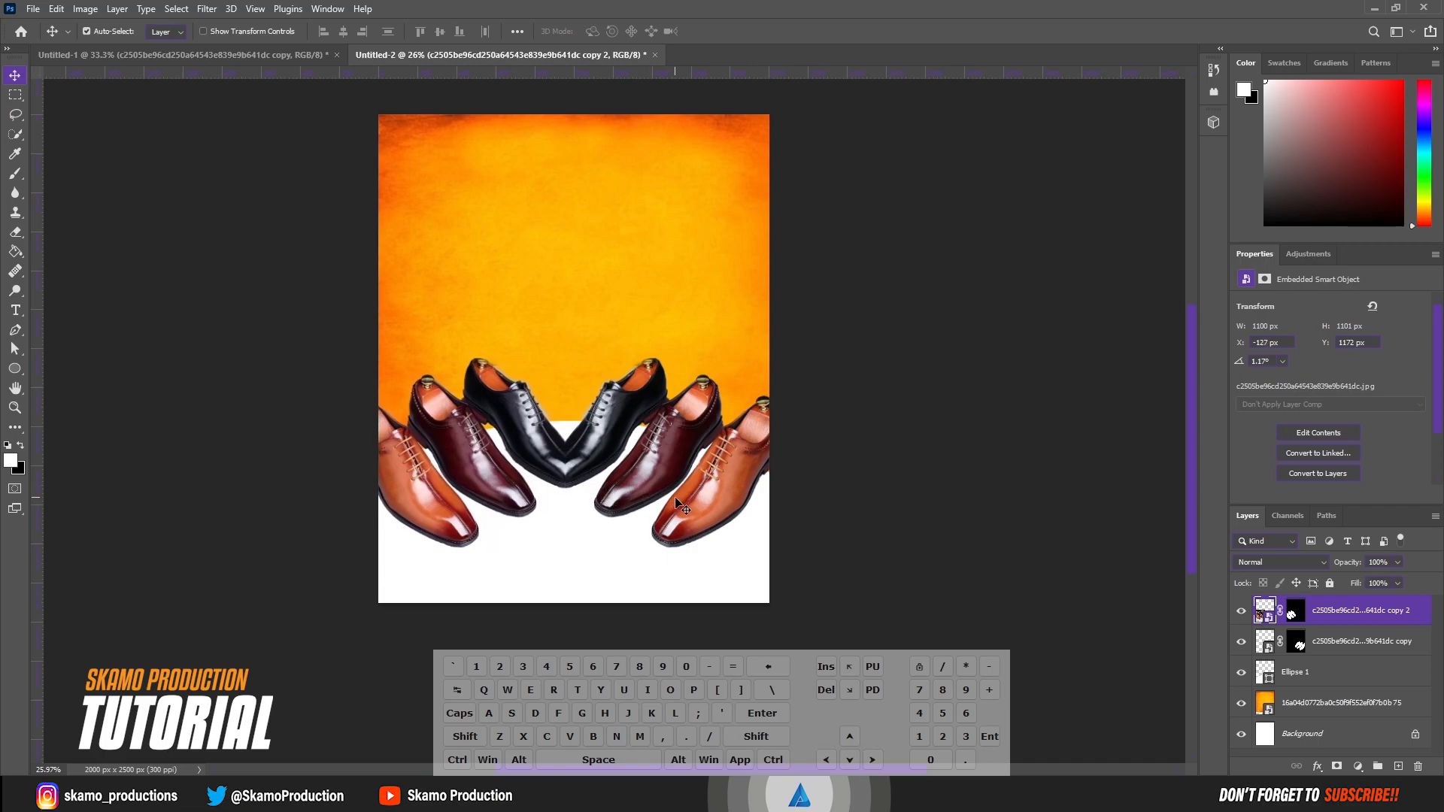
Step: Link the two shoe layers, then scale them down slightly together and centre them a little lower over the white ellipse
{"action": "left_click", "coordinate": [1370, 644], "text": "ctrl"}
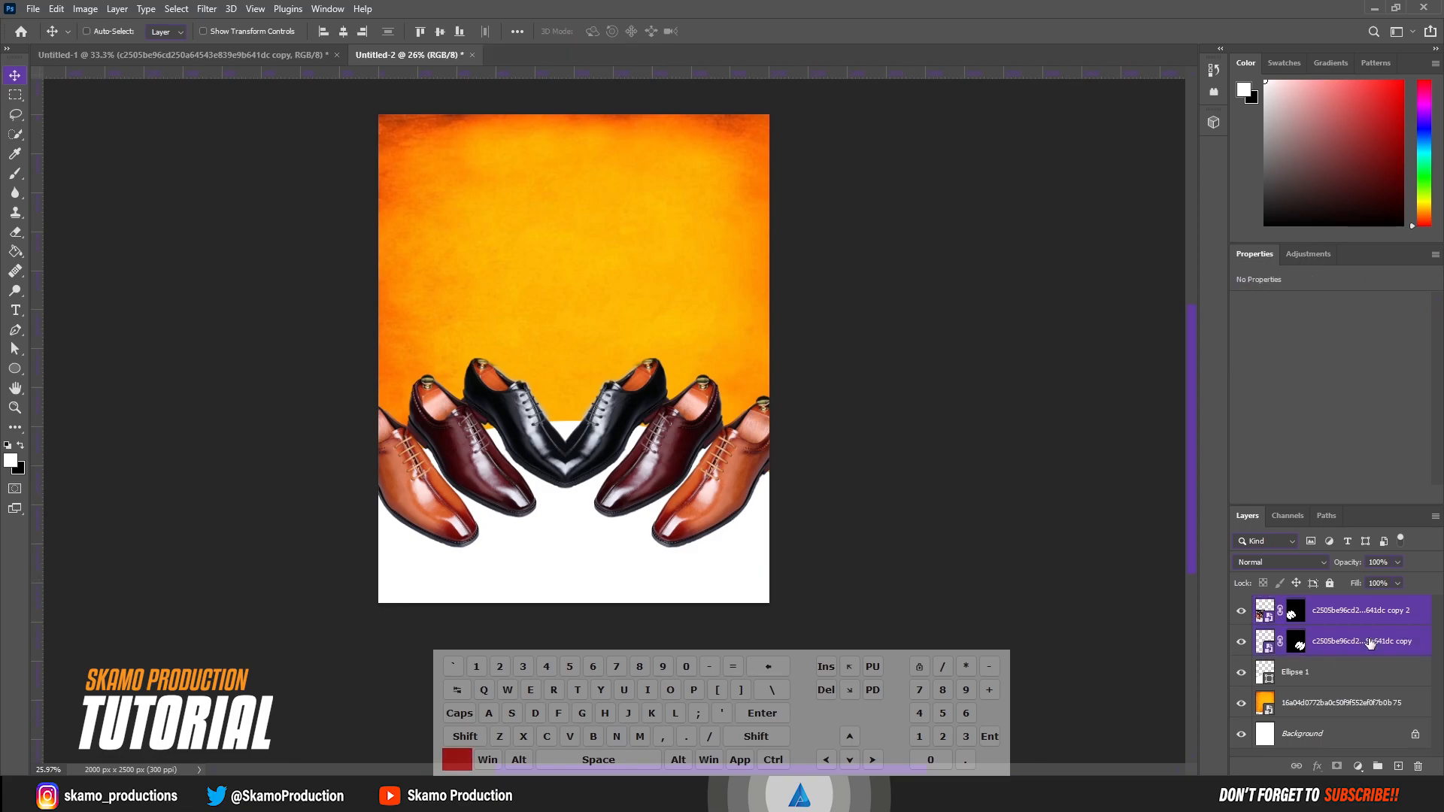
{"action": "left_click", "coordinate": [1296, 766]}
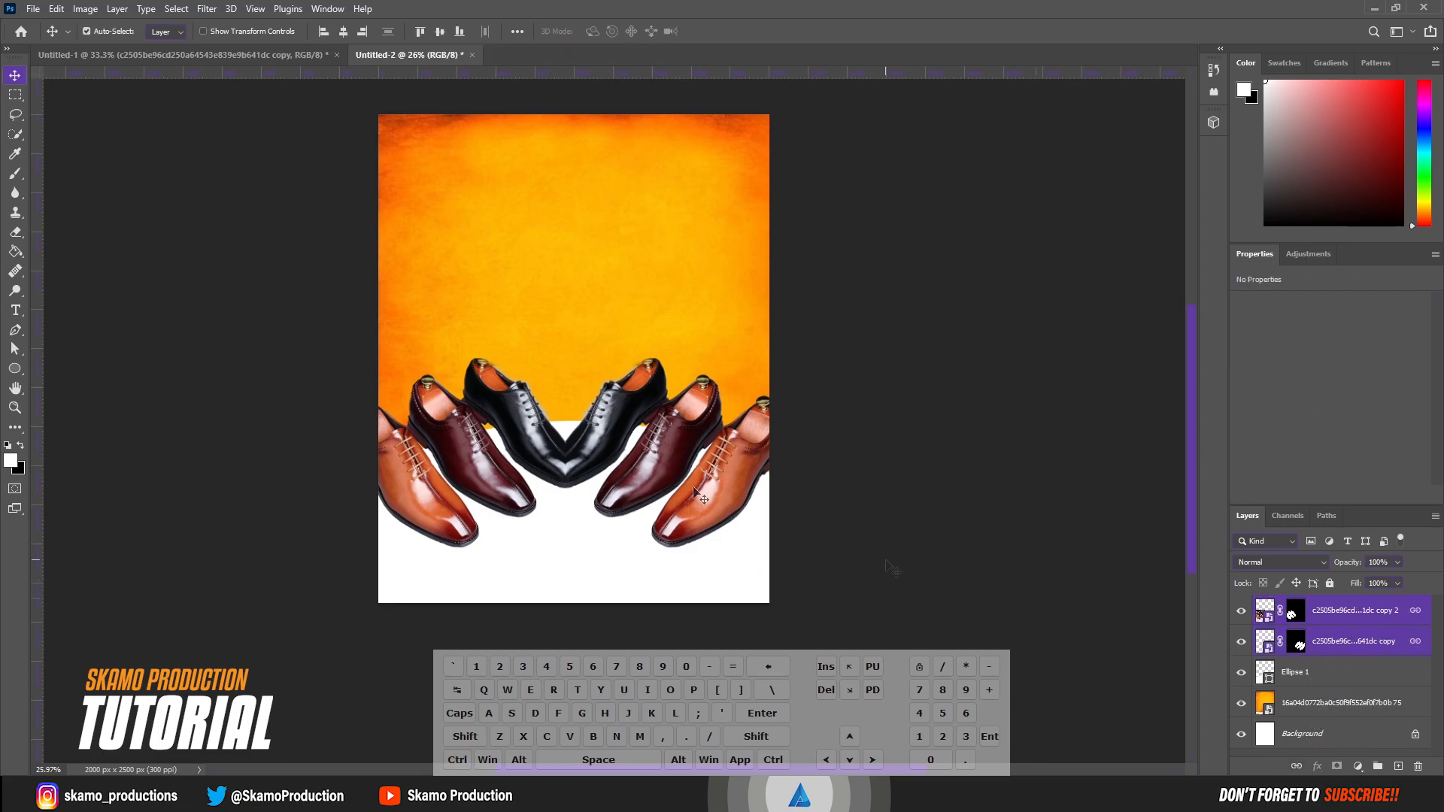
{"action": "key", "text": "ctrl+t"}
{"action": "key", "text": "ctrl+t"}
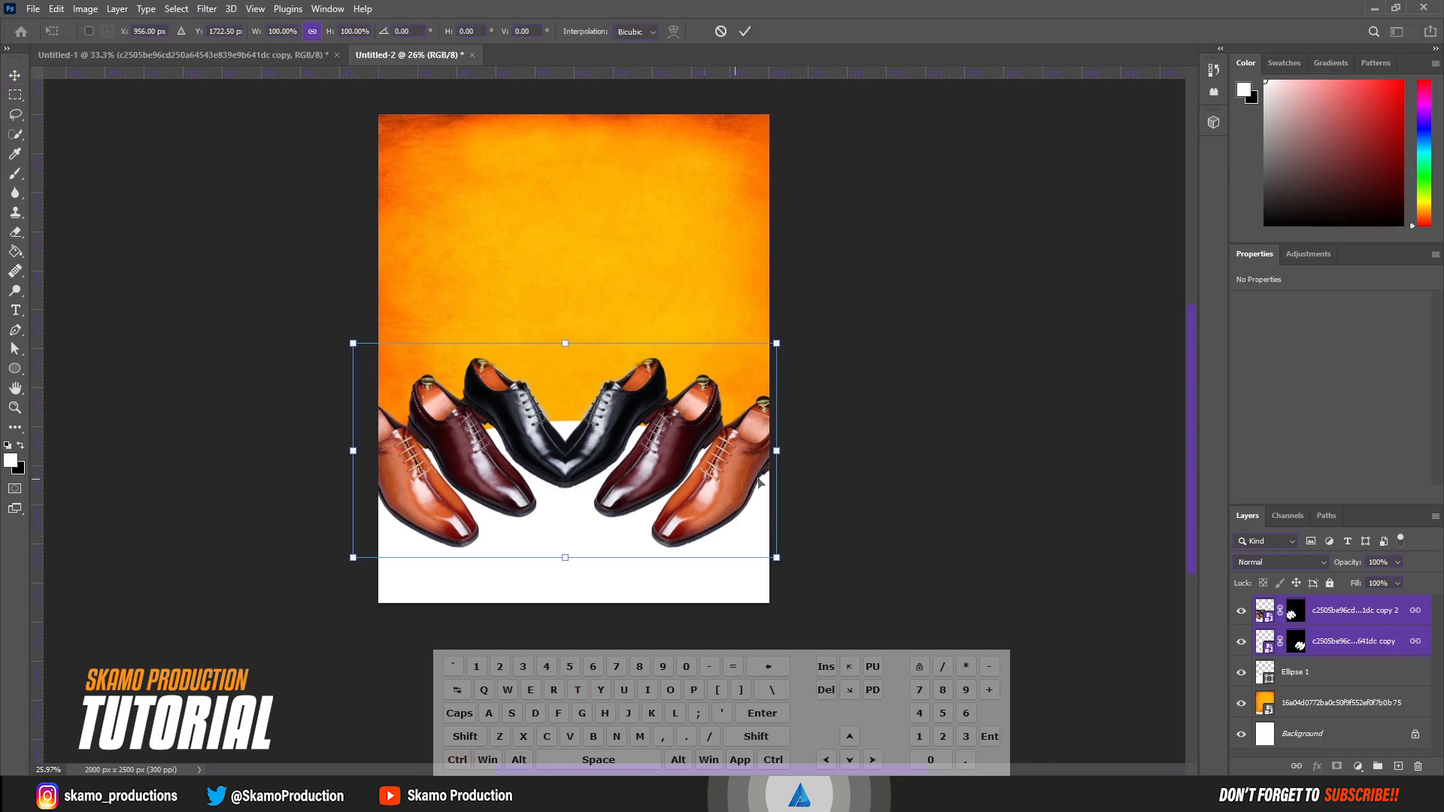
{"action": "left_click_drag", "start_coordinate": [355, 451], "coordinate": [368, 451]}
{"action": "left_click_drag", "start_coordinate": [593, 460], "coordinate": [594, 478]}
{"action": "left_click", "coordinate": [744, 31]}
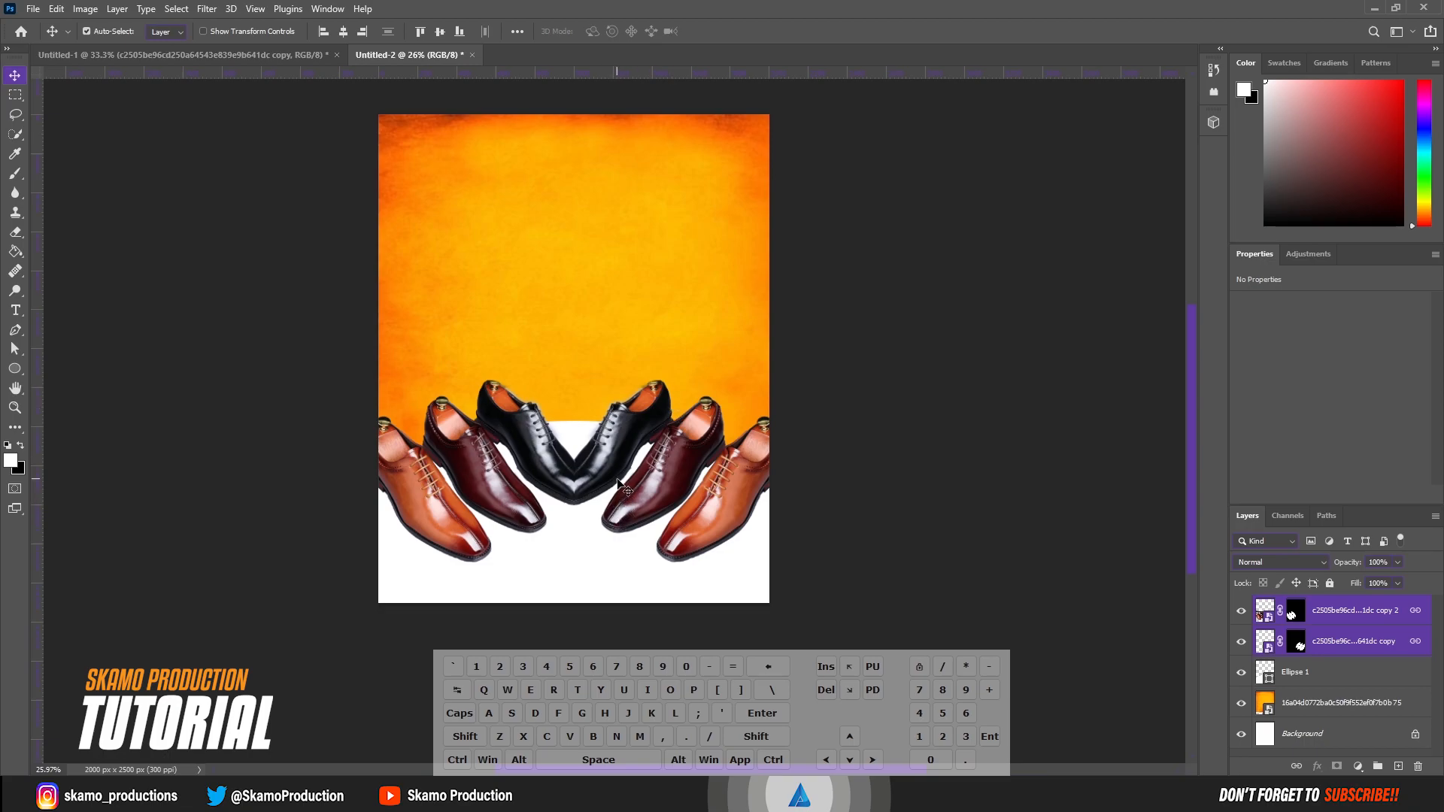
{"action": "key", "text": "Up"}
{"action": "key", "text": "Up"}
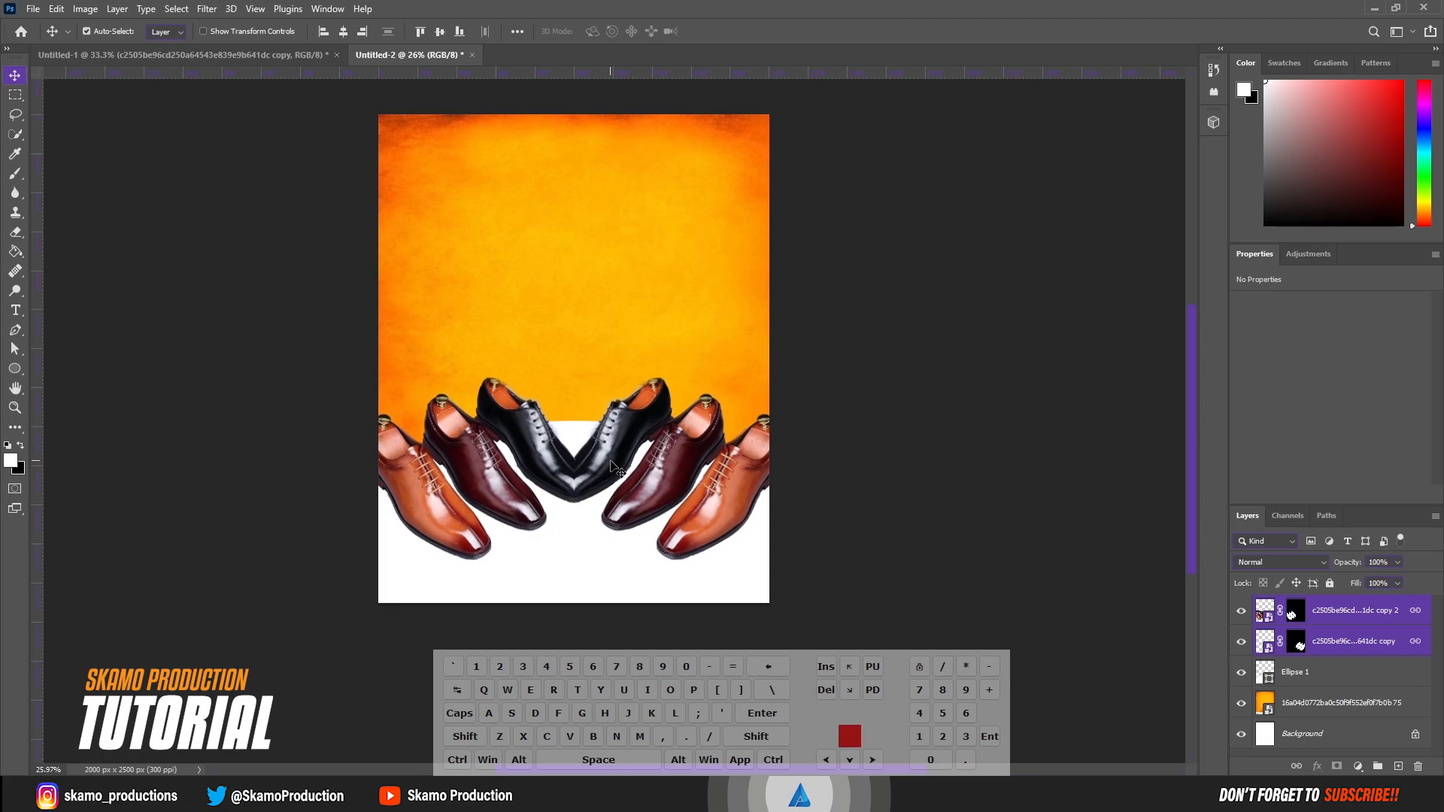
Step: Add the white text "CLASSICMAN" at 30 pt near the top of the orange background
{"action": "left_click", "coordinate": [16, 310]}
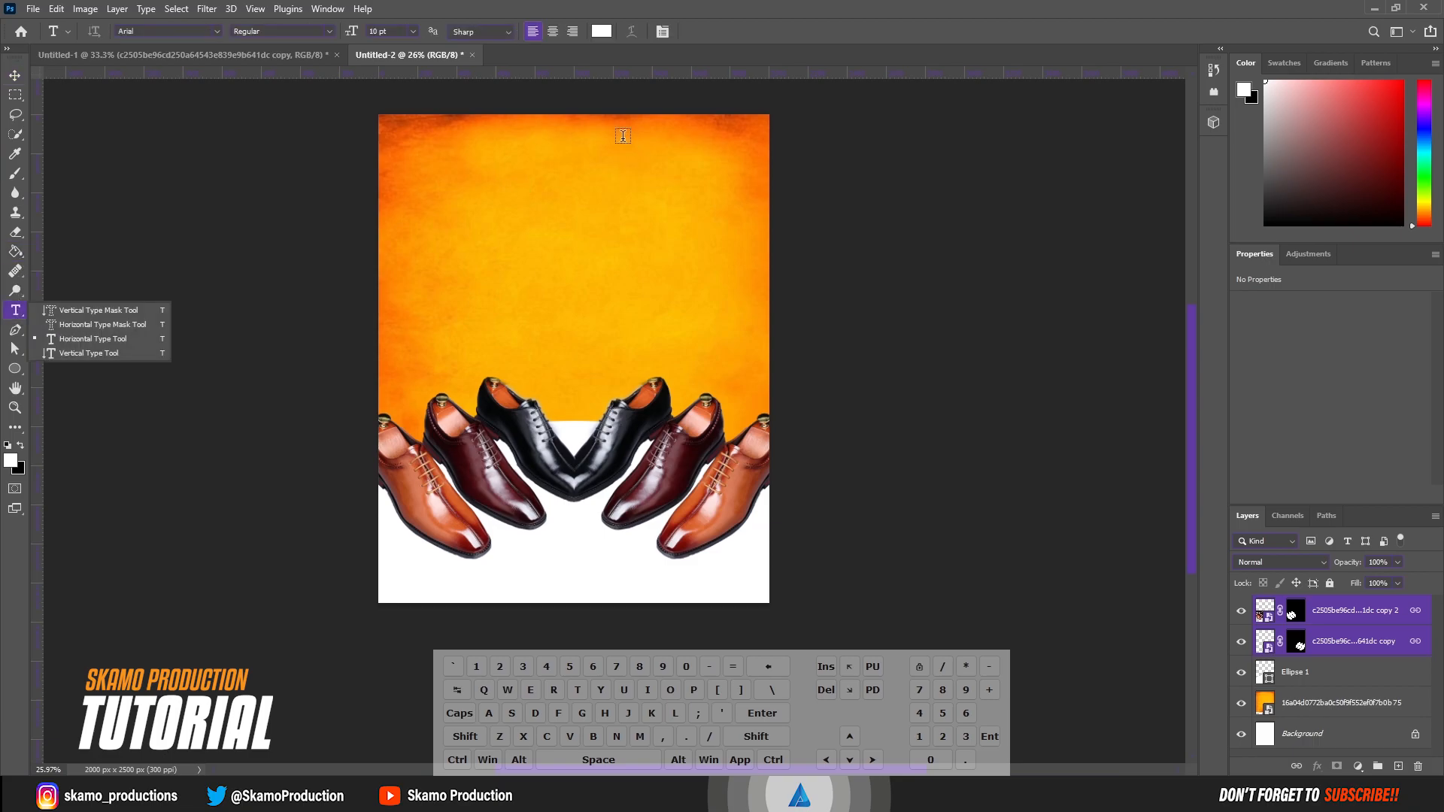
{"action": "left_click", "coordinate": [469, 190]}
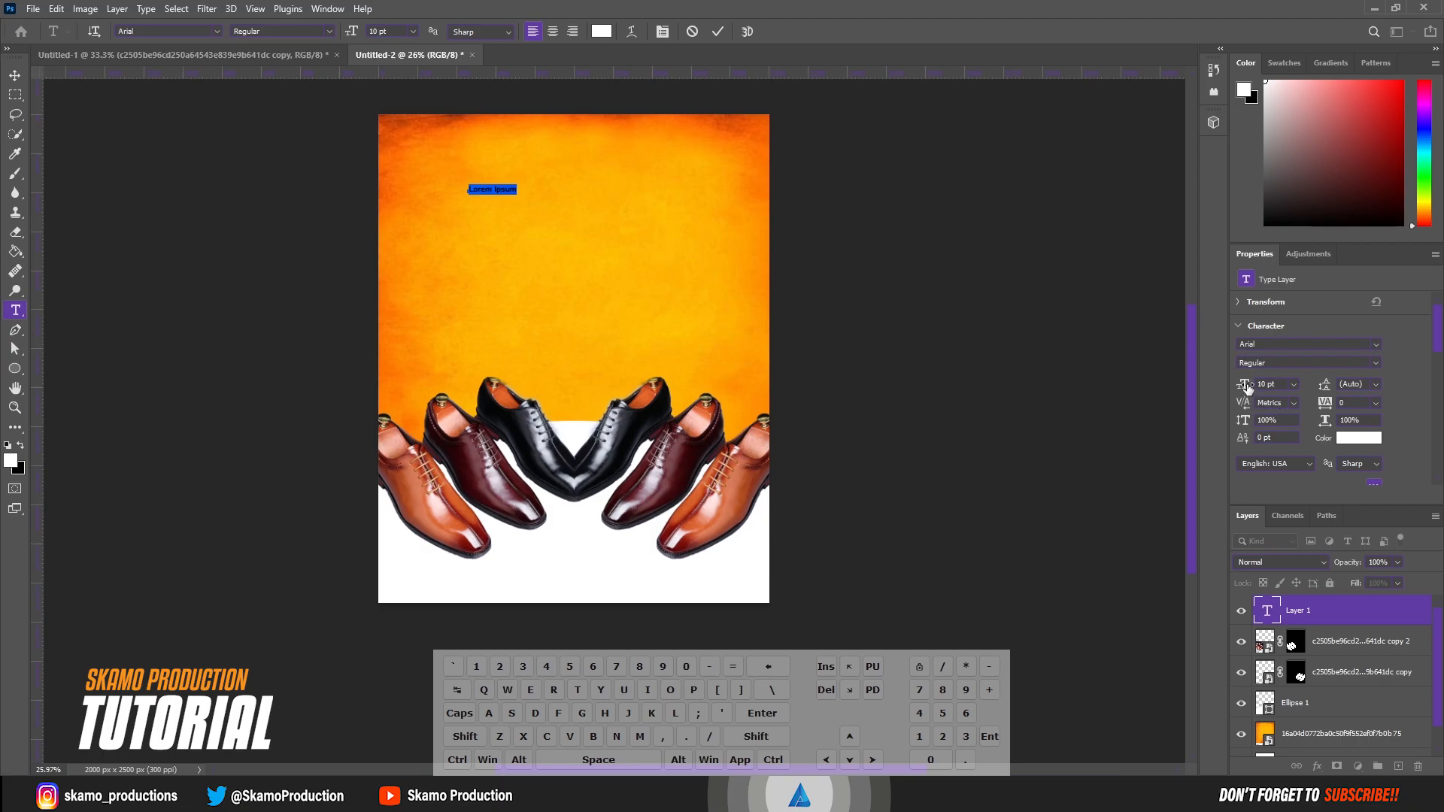
{"action": "left_click_drag", "start_coordinate": [1247, 388], "coordinate": [1262, 388]}
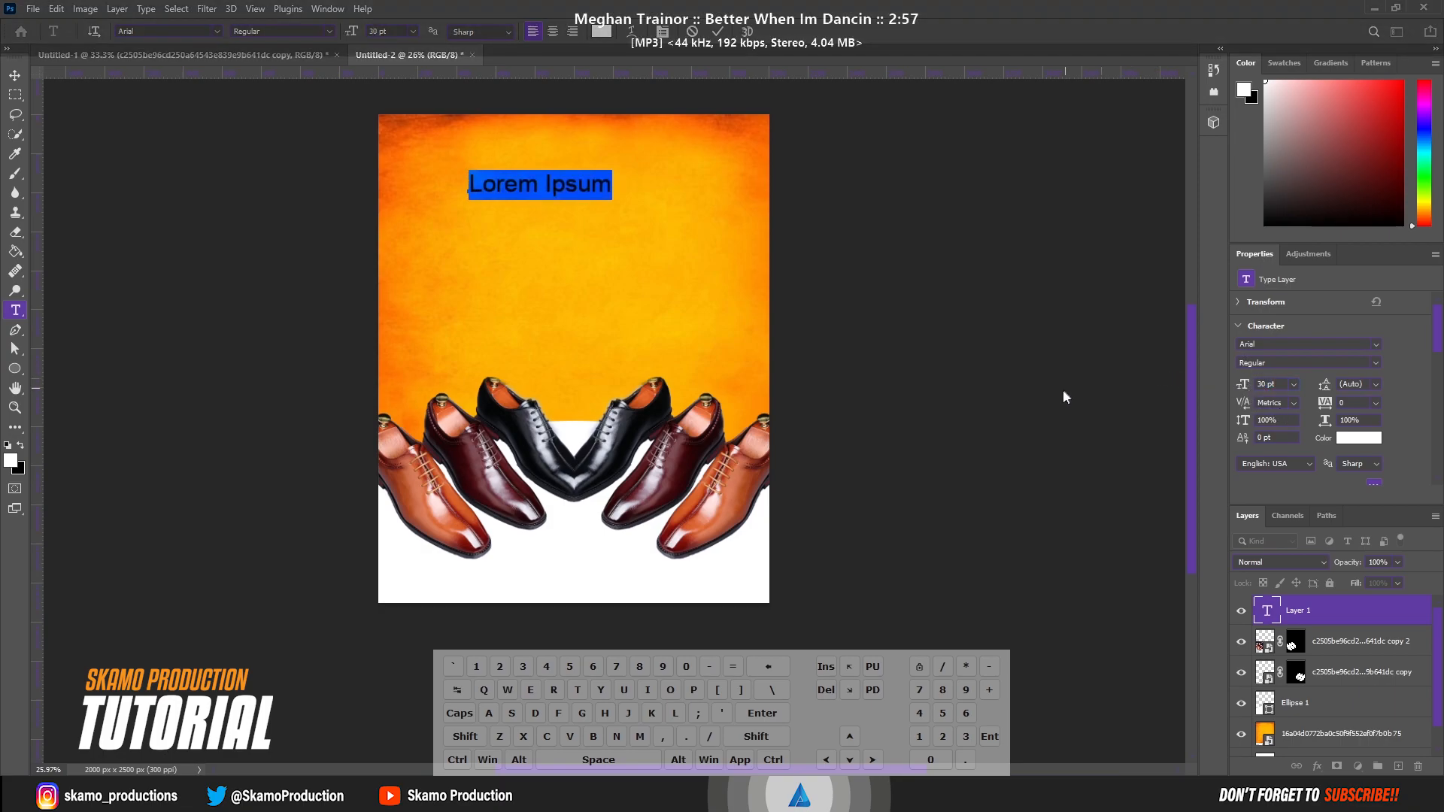
{"action": "key", "text": "shift"}
{"action": "type", "text": "CLASSIC"}
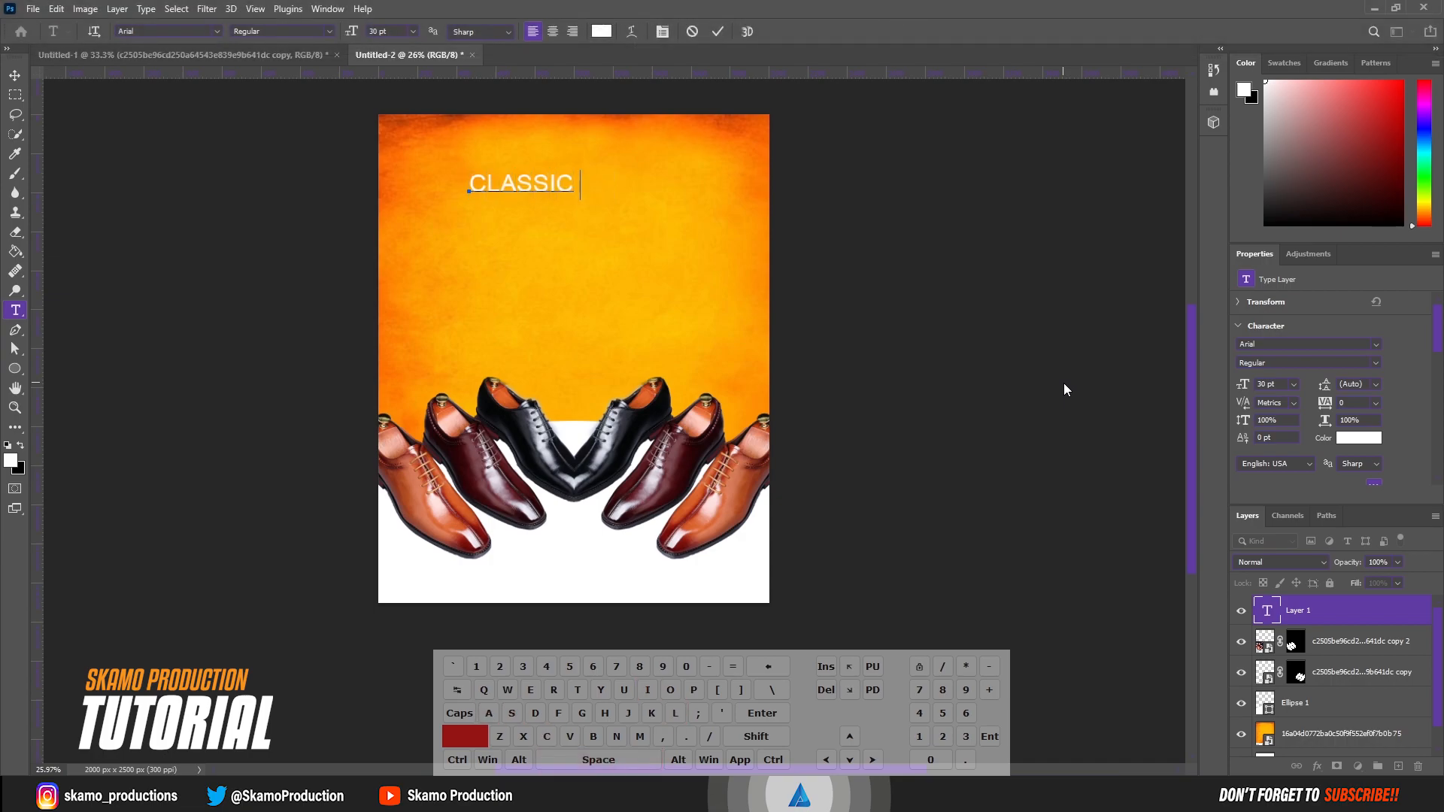
{"action": "type", "text": "MAN"}
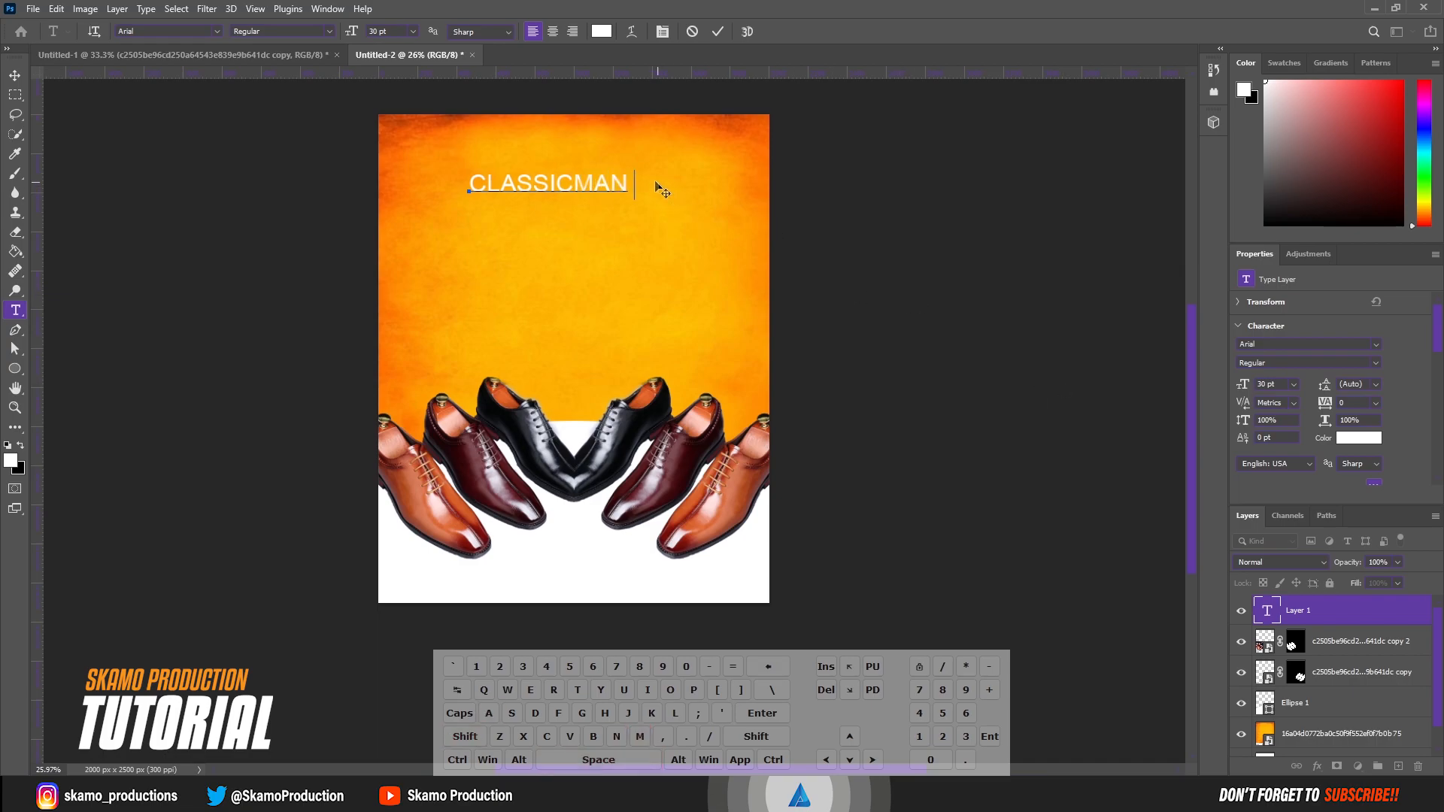
Step: Change the CLASSICMAN text to the Kenyan Coffee font at 61 pt
{"action": "left_click_drag", "start_coordinate": [627, 180], "coordinate": [429, 184]}
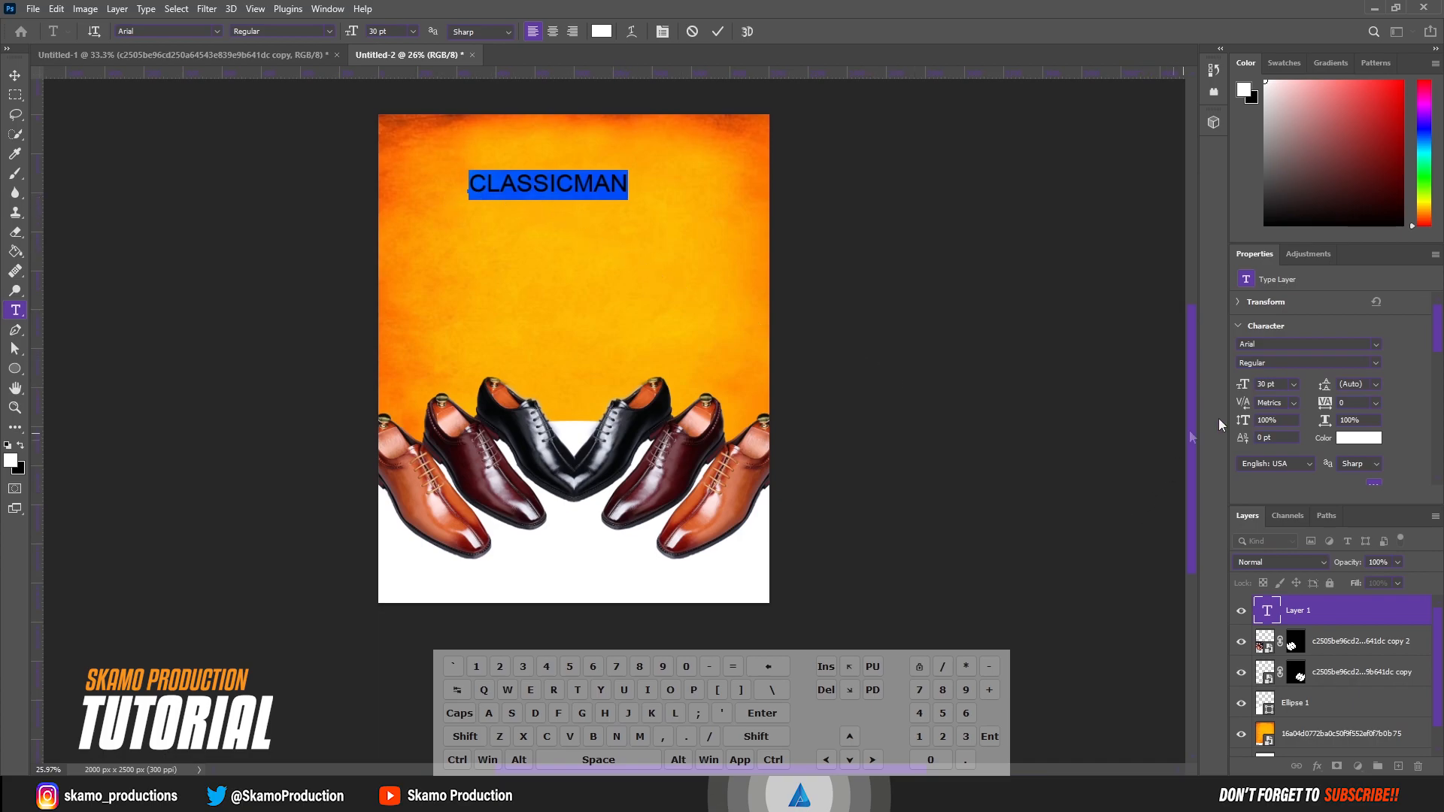
{"action": "left_click", "coordinate": [1377, 345]}
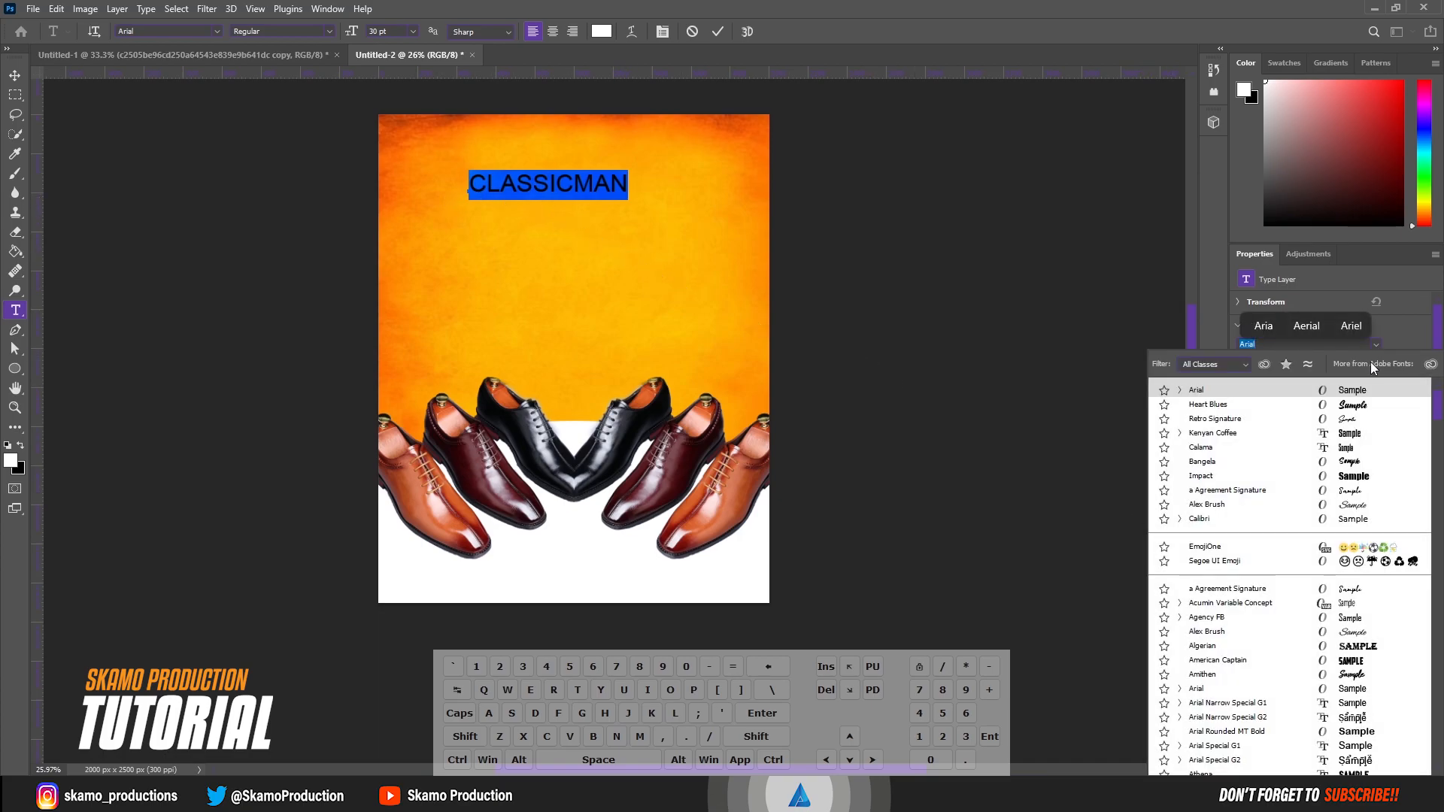
{"action": "left_click", "coordinate": [1347, 436]}
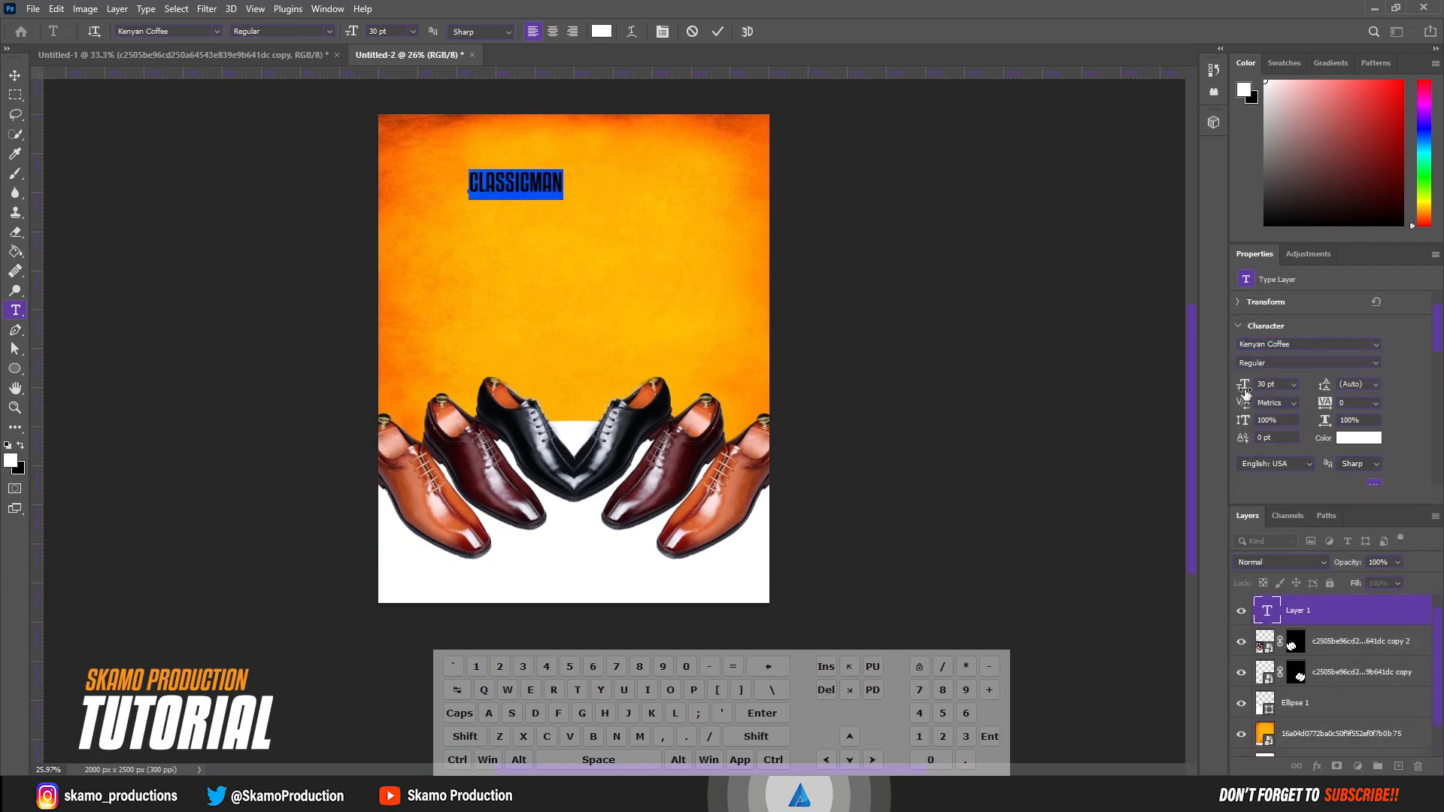
{"action": "left_click_drag", "start_coordinate": [1244, 388], "coordinate": [1268, 388]}
{"action": "left_click_drag", "start_coordinate": [613, 258], "coordinate": [608, 292]}
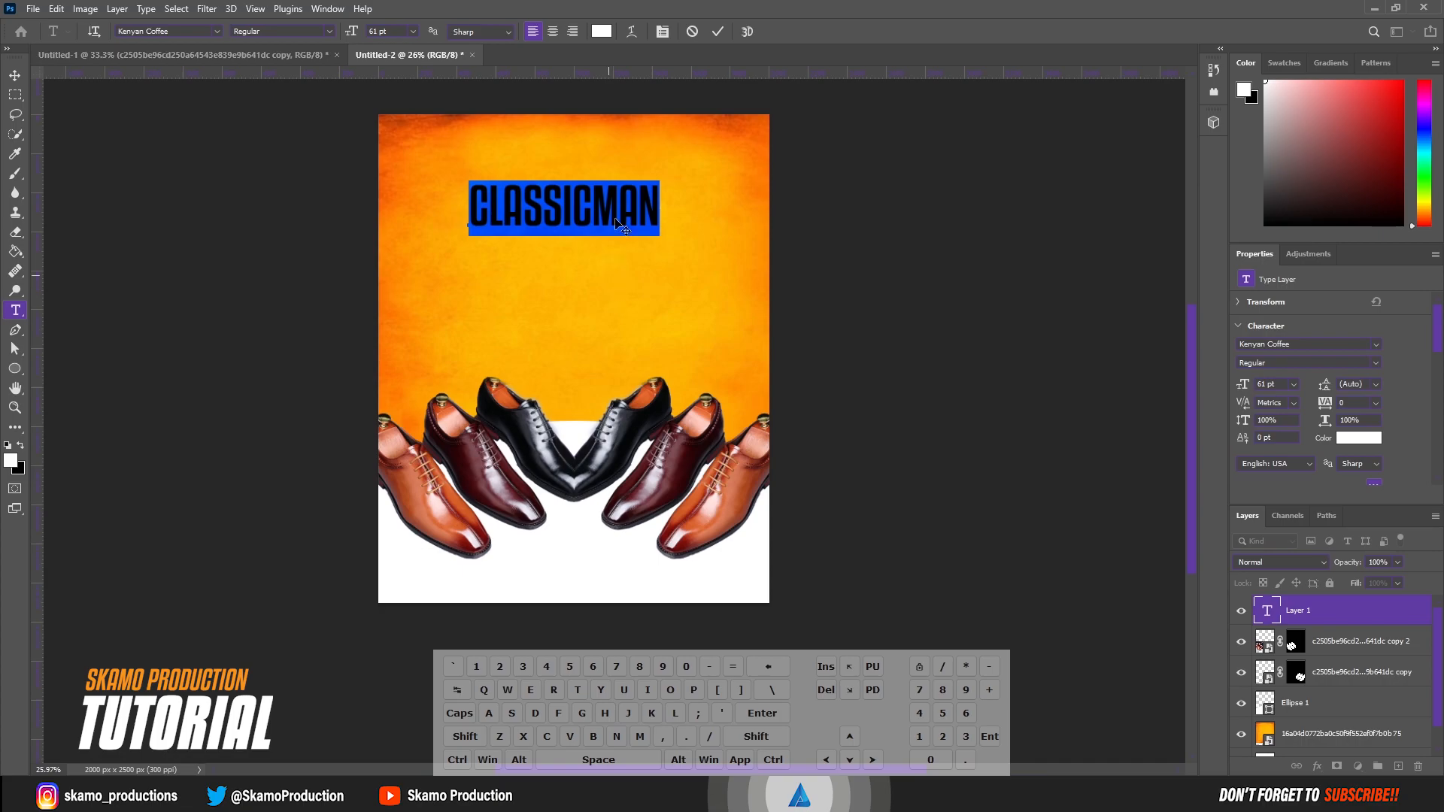
{"action": "left_click", "coordinate": [717, 30]}
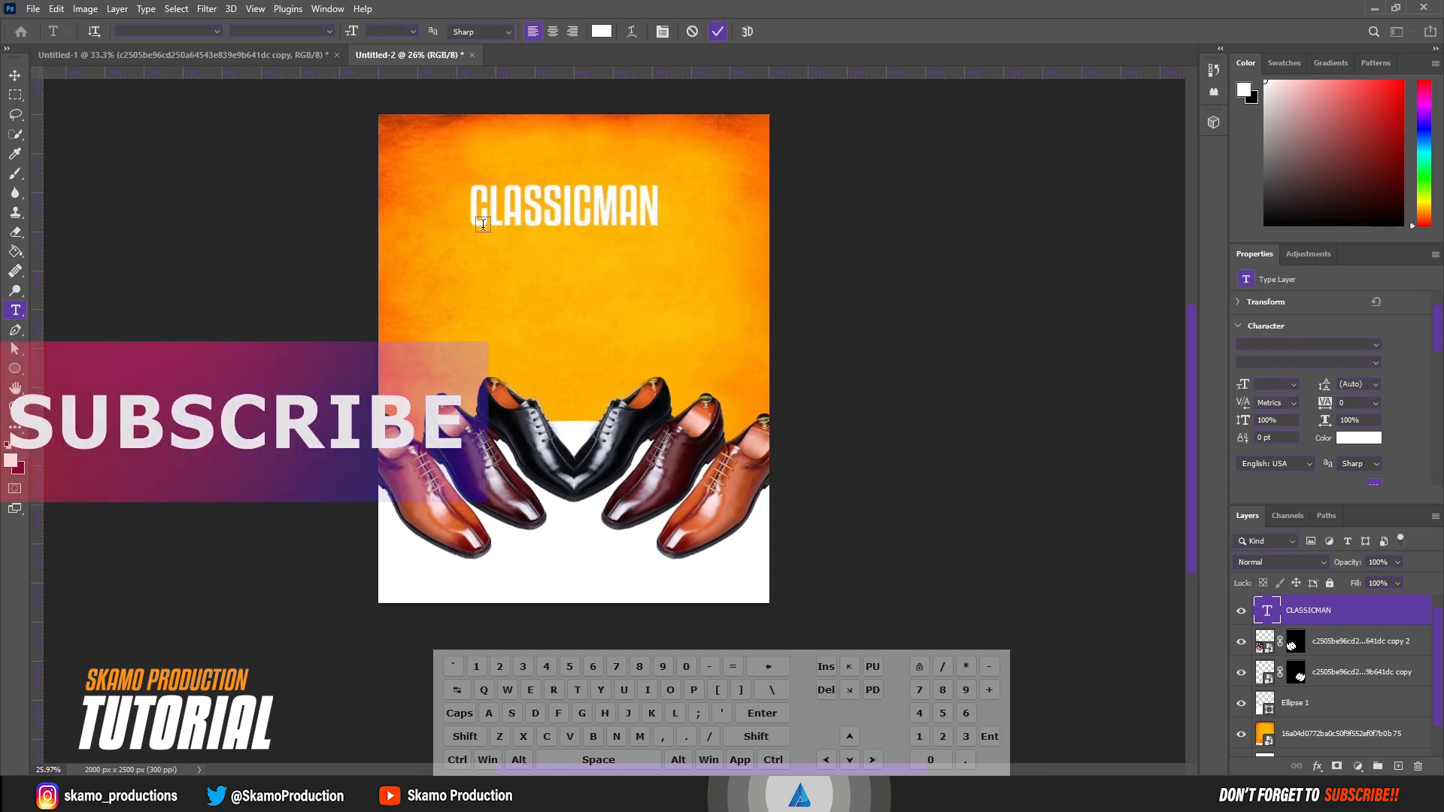
Step: Skew the CLASSICMAN text so it slants upward to the right, enlarge it and centre it above the shoes
{"action": "key", "text": "v"}
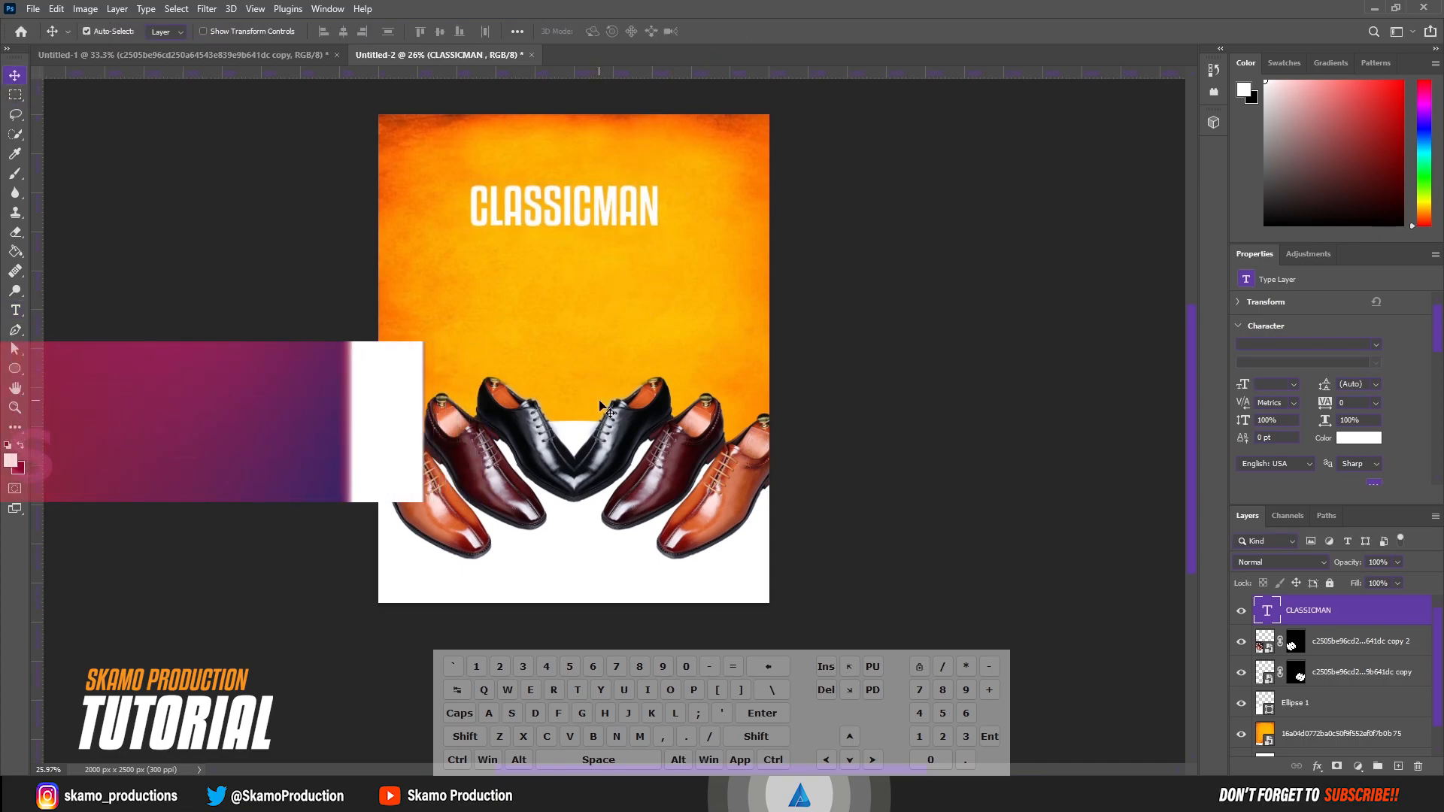
{"action": "key", "text": "space"}
{"action": "left_click_drag", "start_coordinate": [567, 329], "coordinate": [619, 329]}
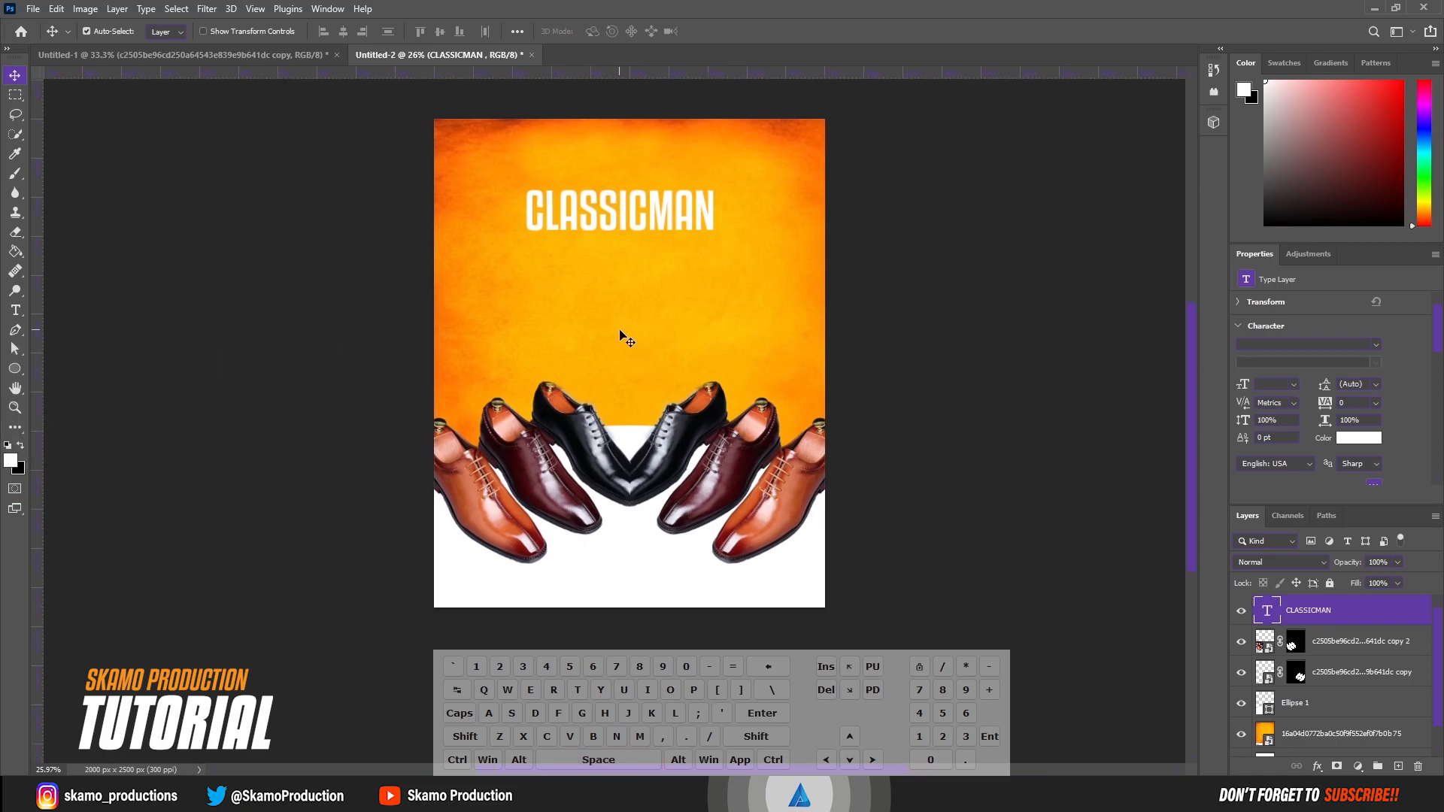
{"action": "key", "text": "ctrl"}
{"action": "key", "text": "ctrl+t"}
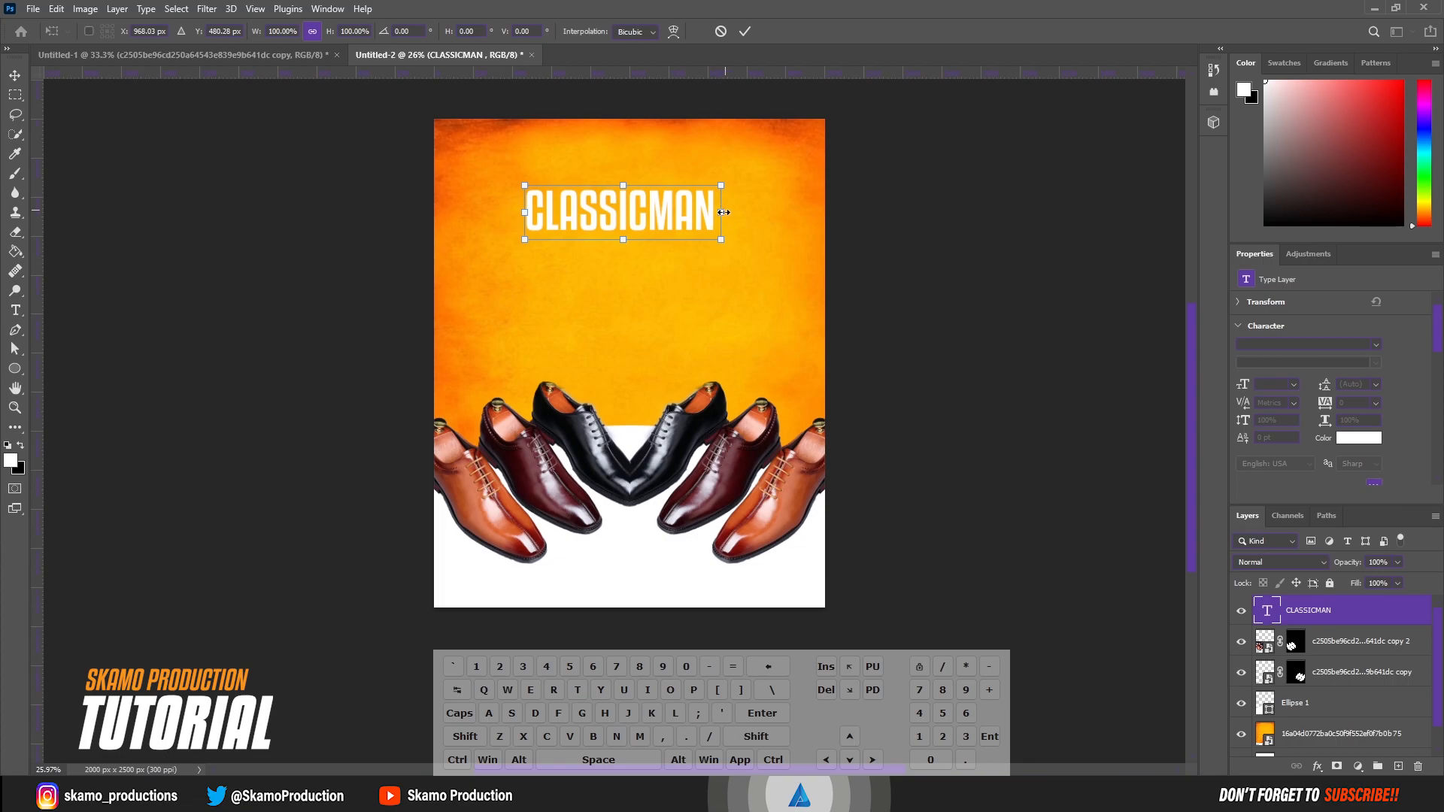
{"action": "key", "text": "alt"}
{"action": "left_click", "coordinate": [721, 212], "text": "alt"}
{"action": "key", "text": "ctrl"}
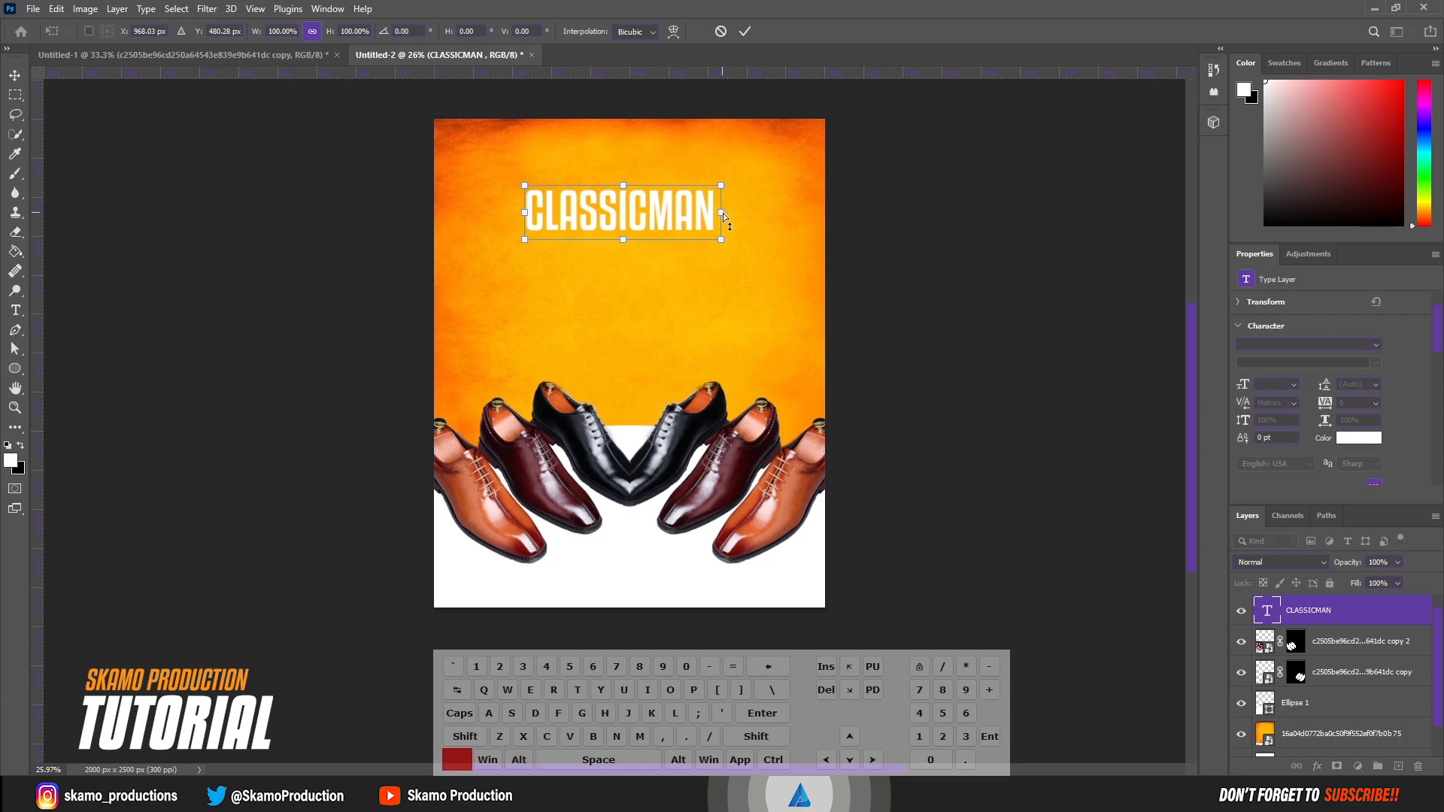
{"action": "key", "text": "shift"}
{"action": "left_click_drag", "start_coordinate": [724, 213], "coordinate": [716, 179]}
{"action": "left_click_drag", "start_coordinate": [512, 261], "coordinate": [454, 287]}
{"action": "left_click_drag", "start_coordinate": [664, 203], "coordinate": [693, 220]}
{"action": "left_click", "coordinate": [744, 31]}
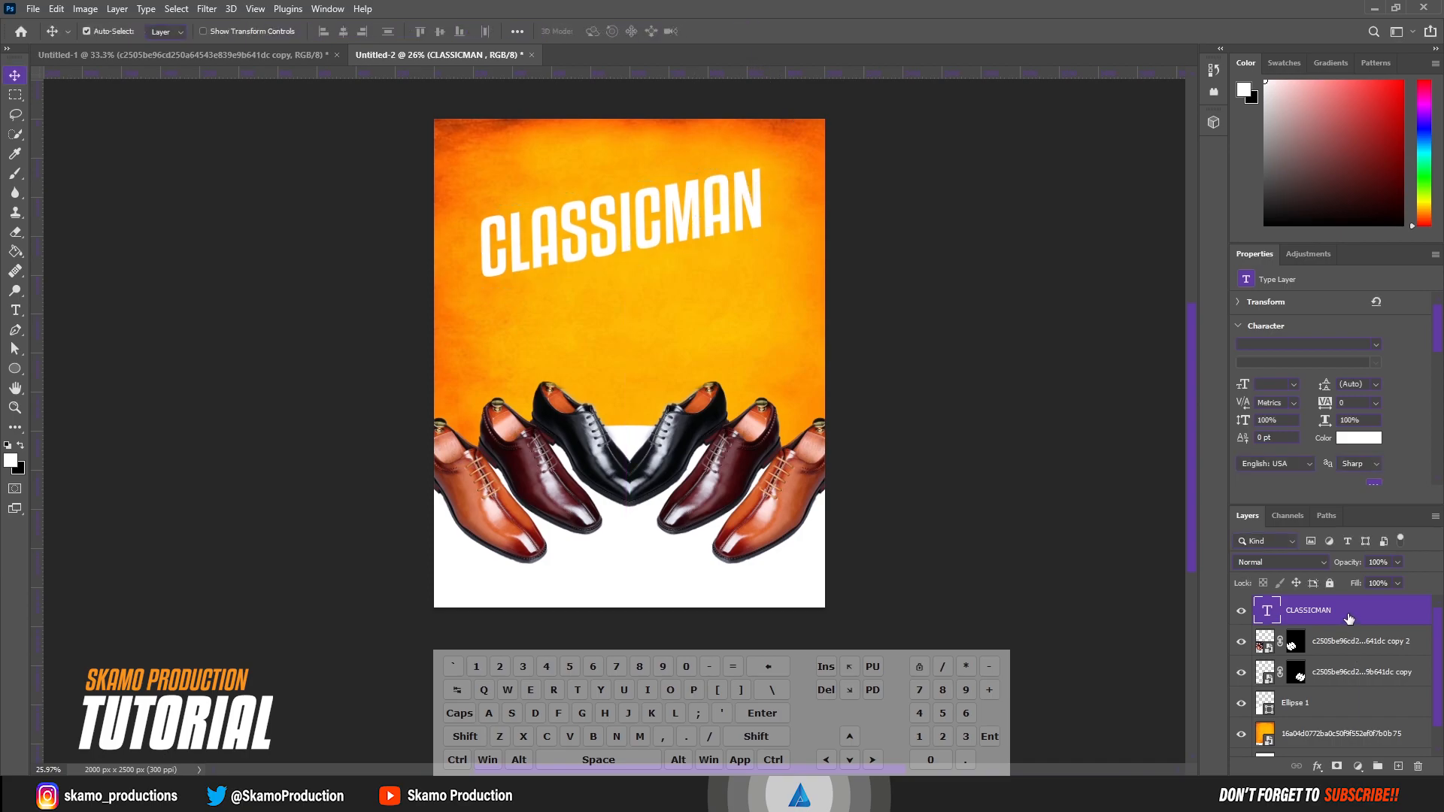
Step: Duplicate the CLASSICMAN text layer twice
{"action": "key", "text": "ctrl+j"}
{"action": "key", "text": "ctrl+j"}
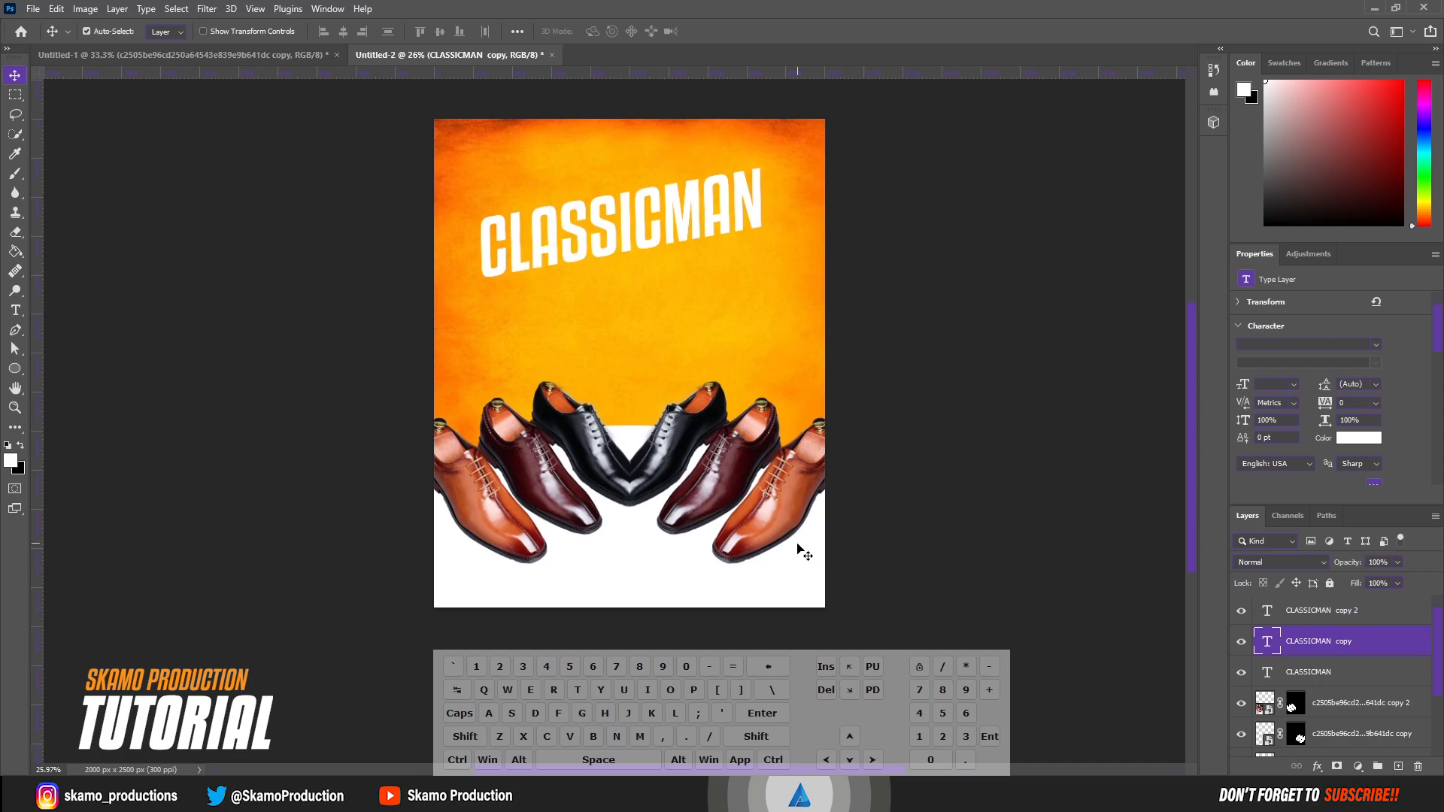
Step: Move the two CLASSICMAN copies straight down so the three slanted titles form separate stacked rows
{"action": "key", "text": "ctrl+Down"}
{"action": "key", "text": "ctrl+Down"}
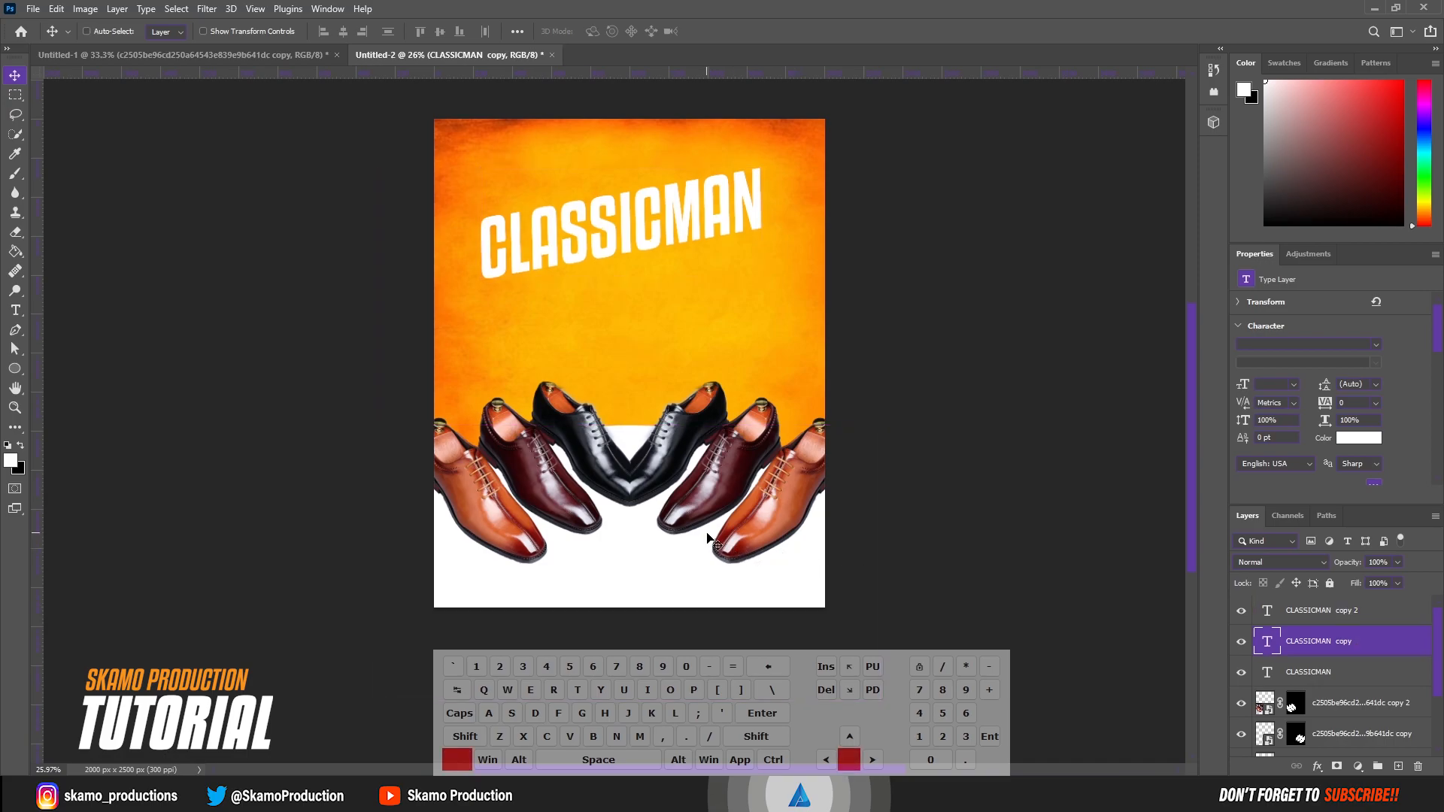
{"action": "key", "text": "shift+Down"}
{"action": "key", "text": "shift+Down"}
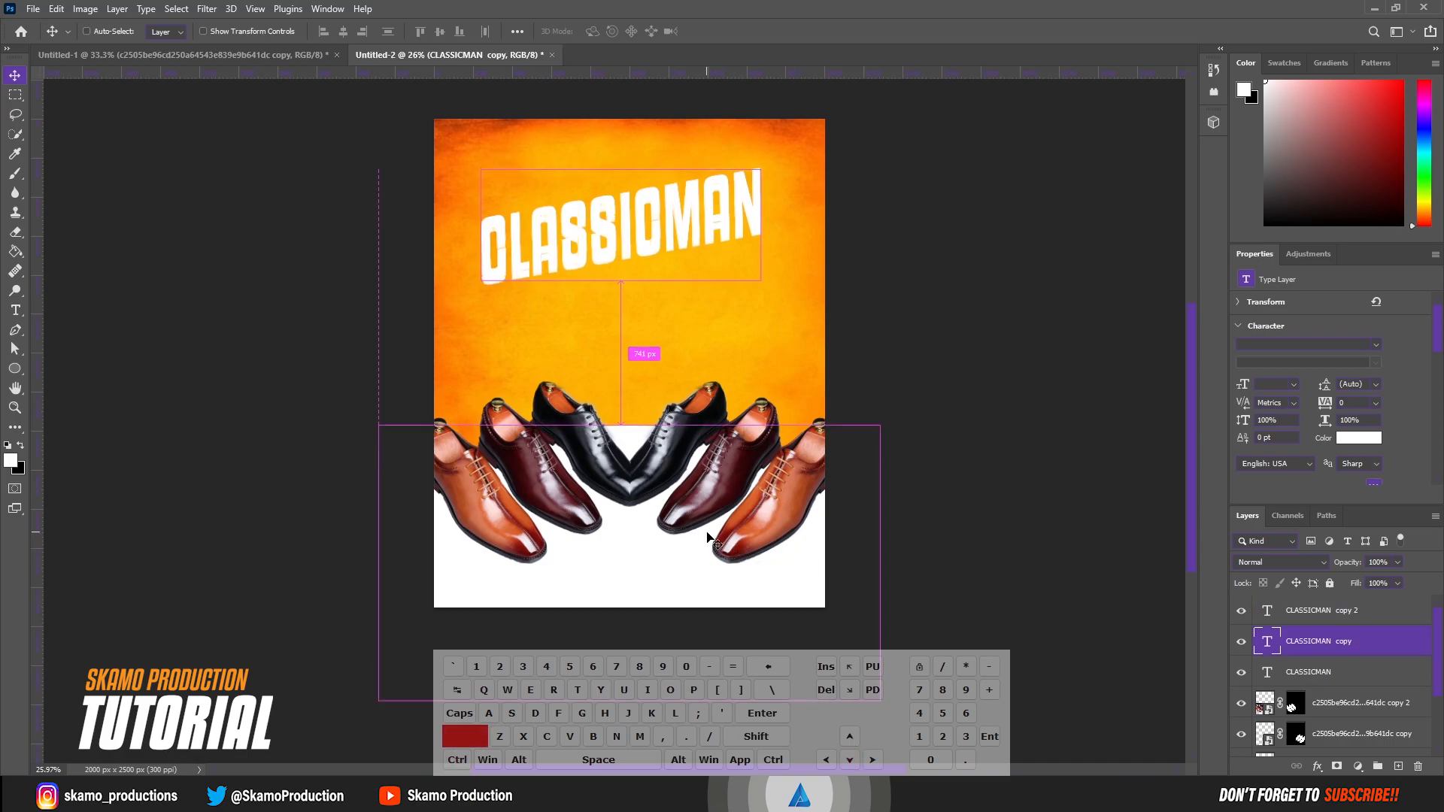
{"action": "key", "text": "shift+Down"}
{"action": "key", "text": "shift+Down"}
{"action": "key", "text": "shift+Down"}
{"action": "key", "text": "shift+Down"}
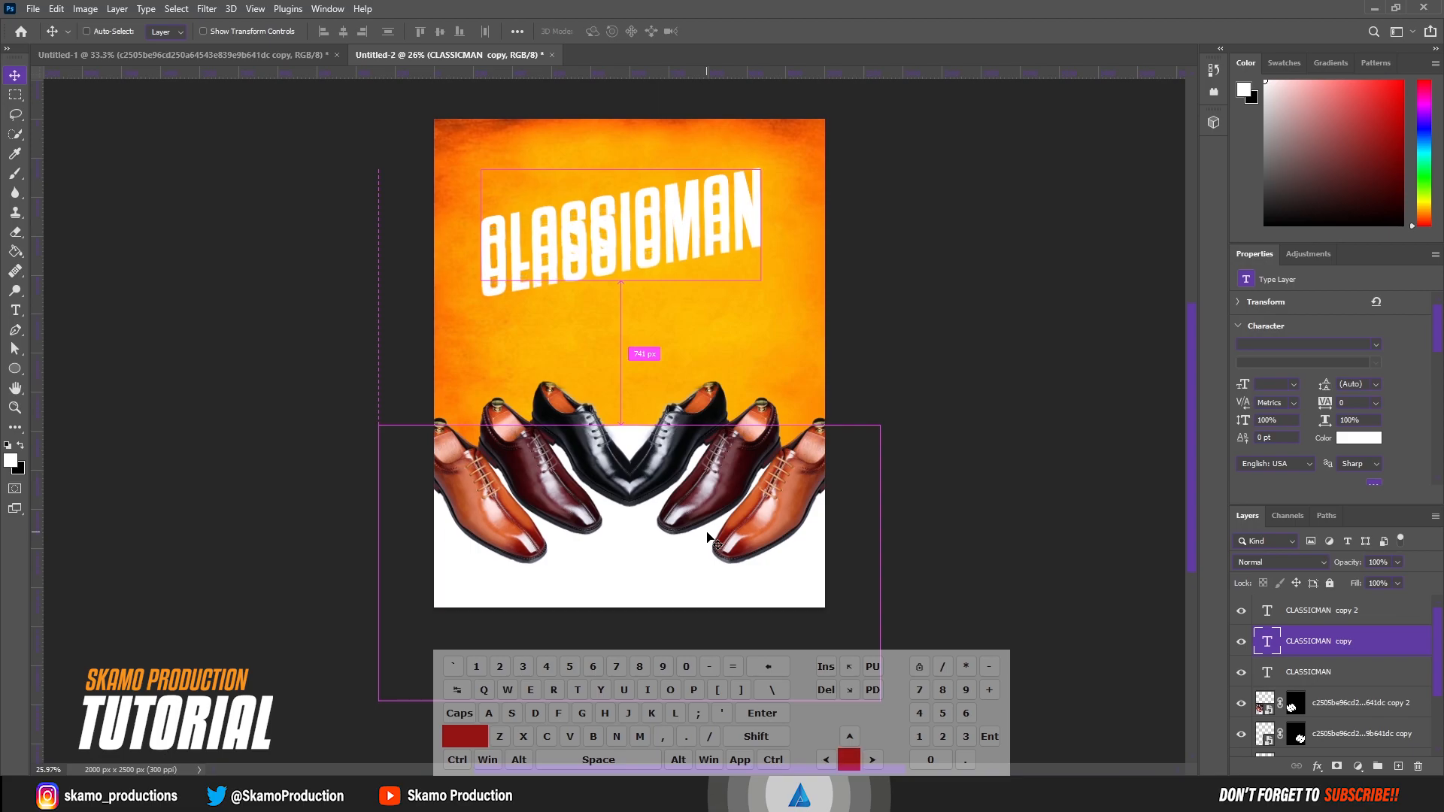
{"action": "scroll", "coordinate": [644, 263], "scroll_direction": "up", "scroll_amount": 1}
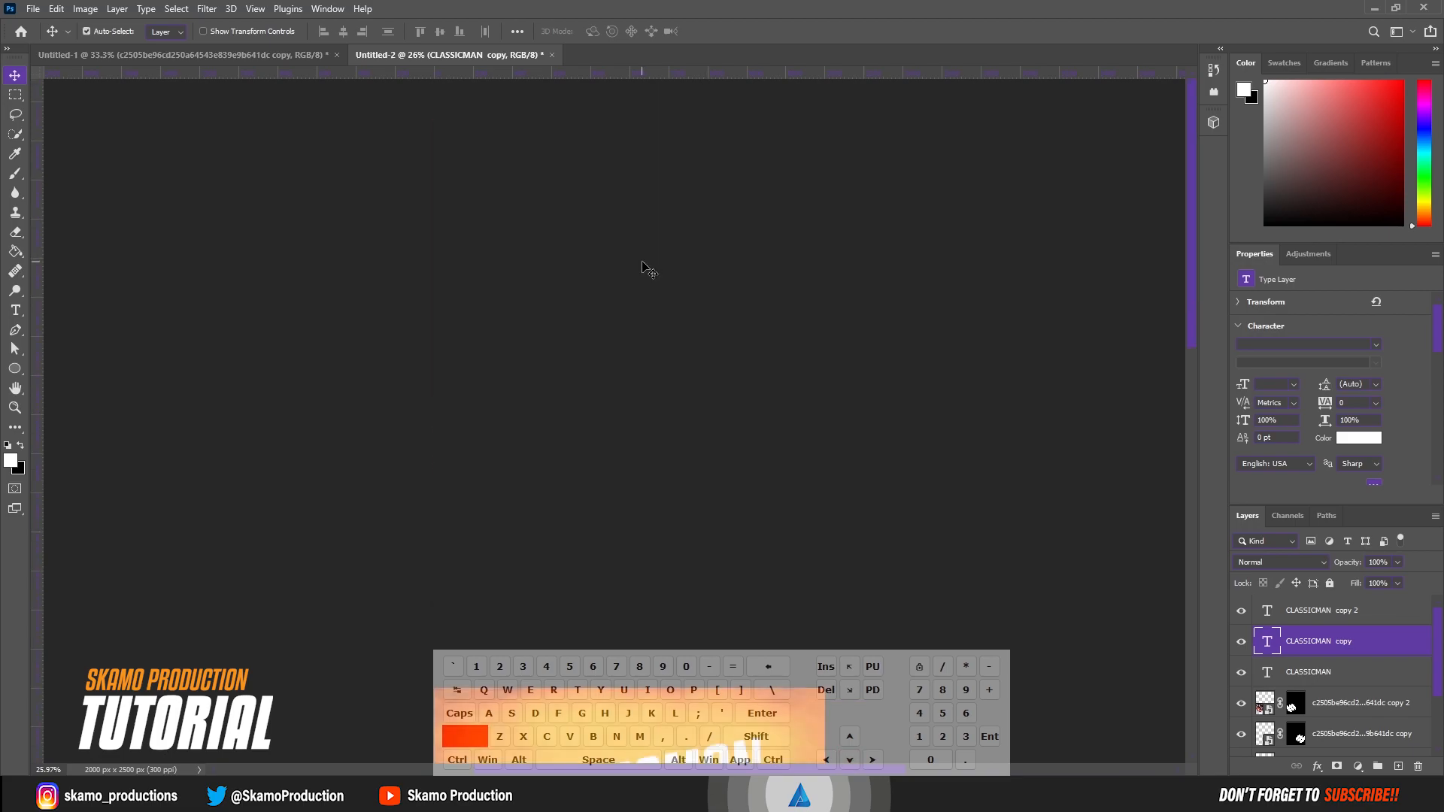
{"action": "scroll", "coordinate": [669, 349], "scroll_direction": "down", "scroll_amount": 10}
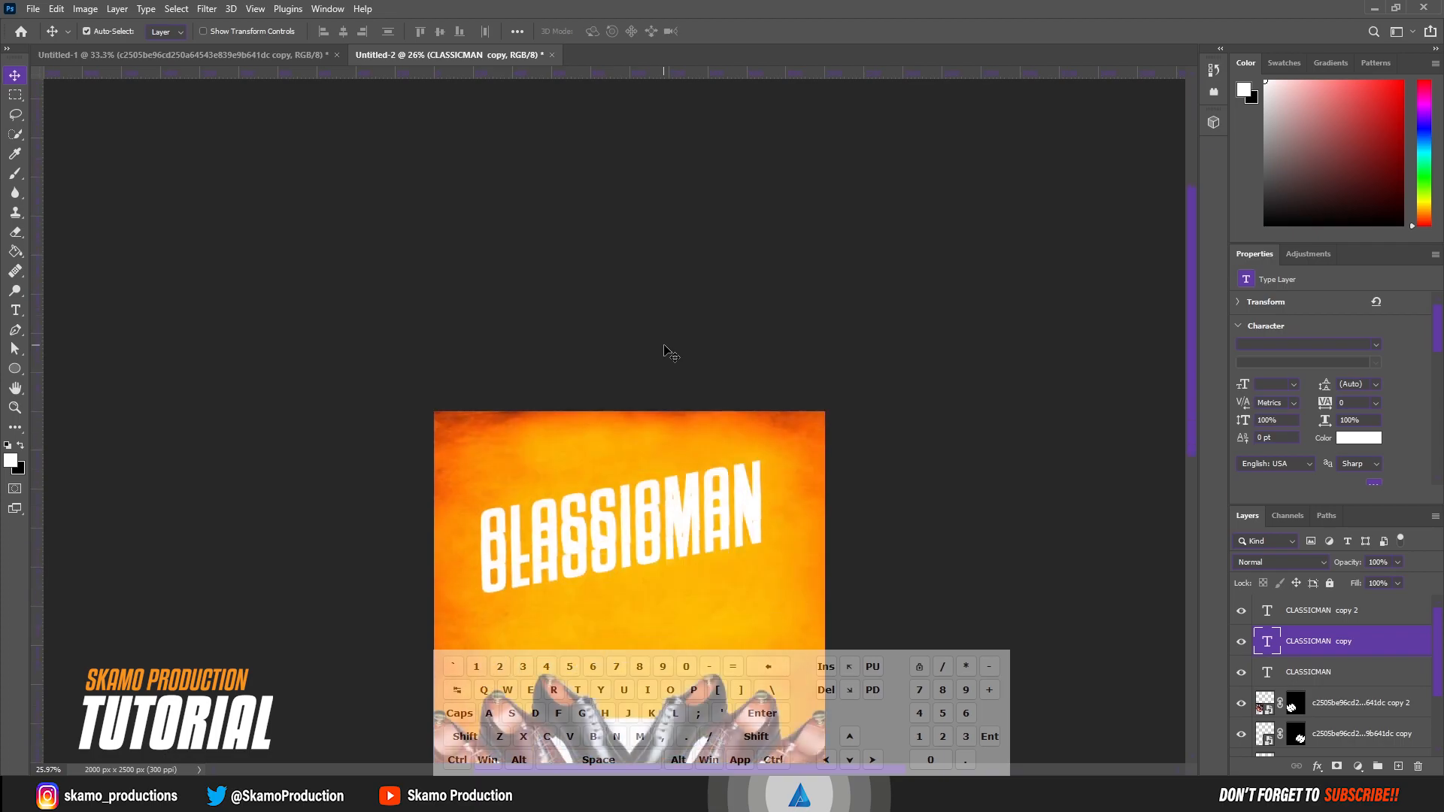
{"action": "left_click_drag", "start_coordinate": [654, 268], "coordinate": [661, 328]}
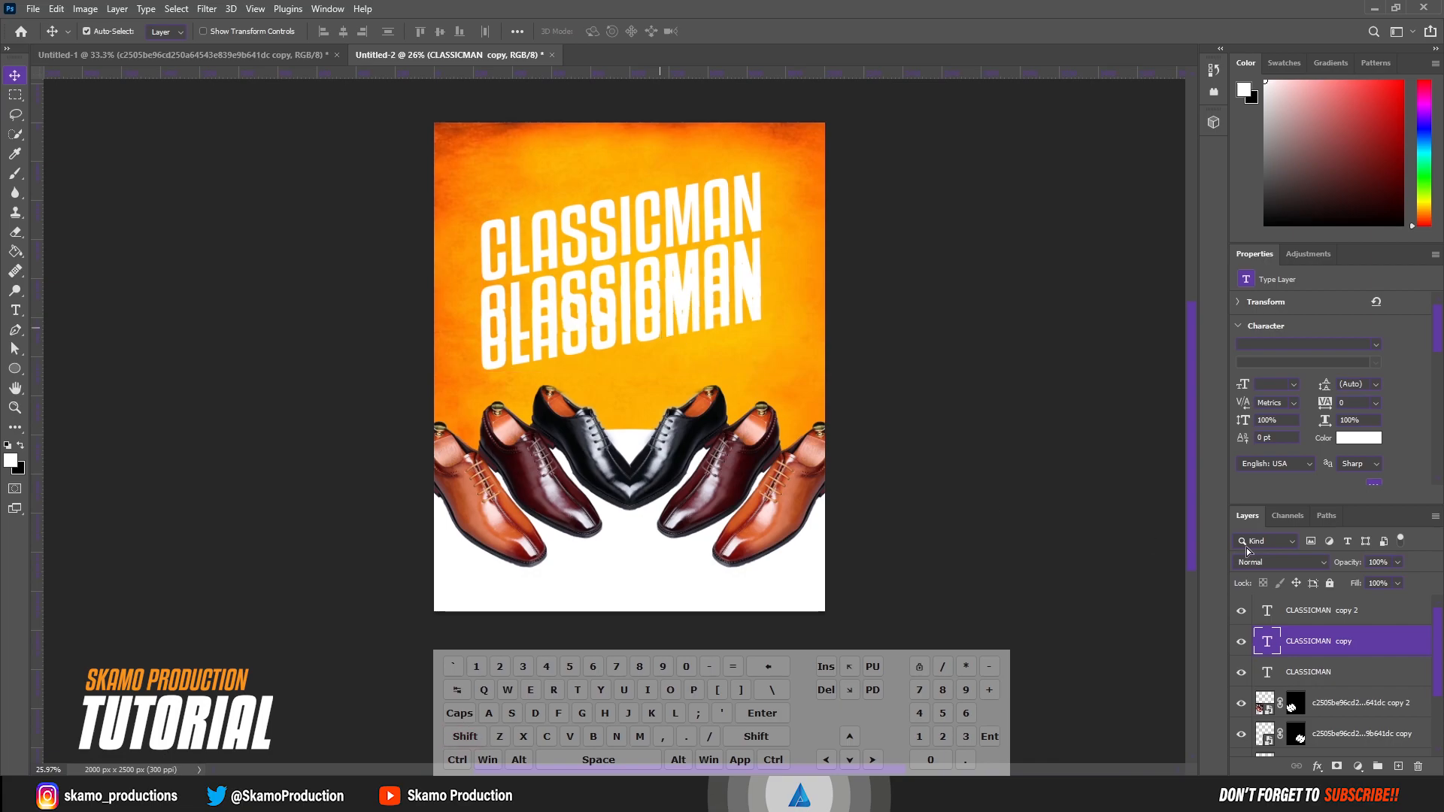
{"action": "left_click", "coordinate": [1332, 615], "text": "ctrl"}
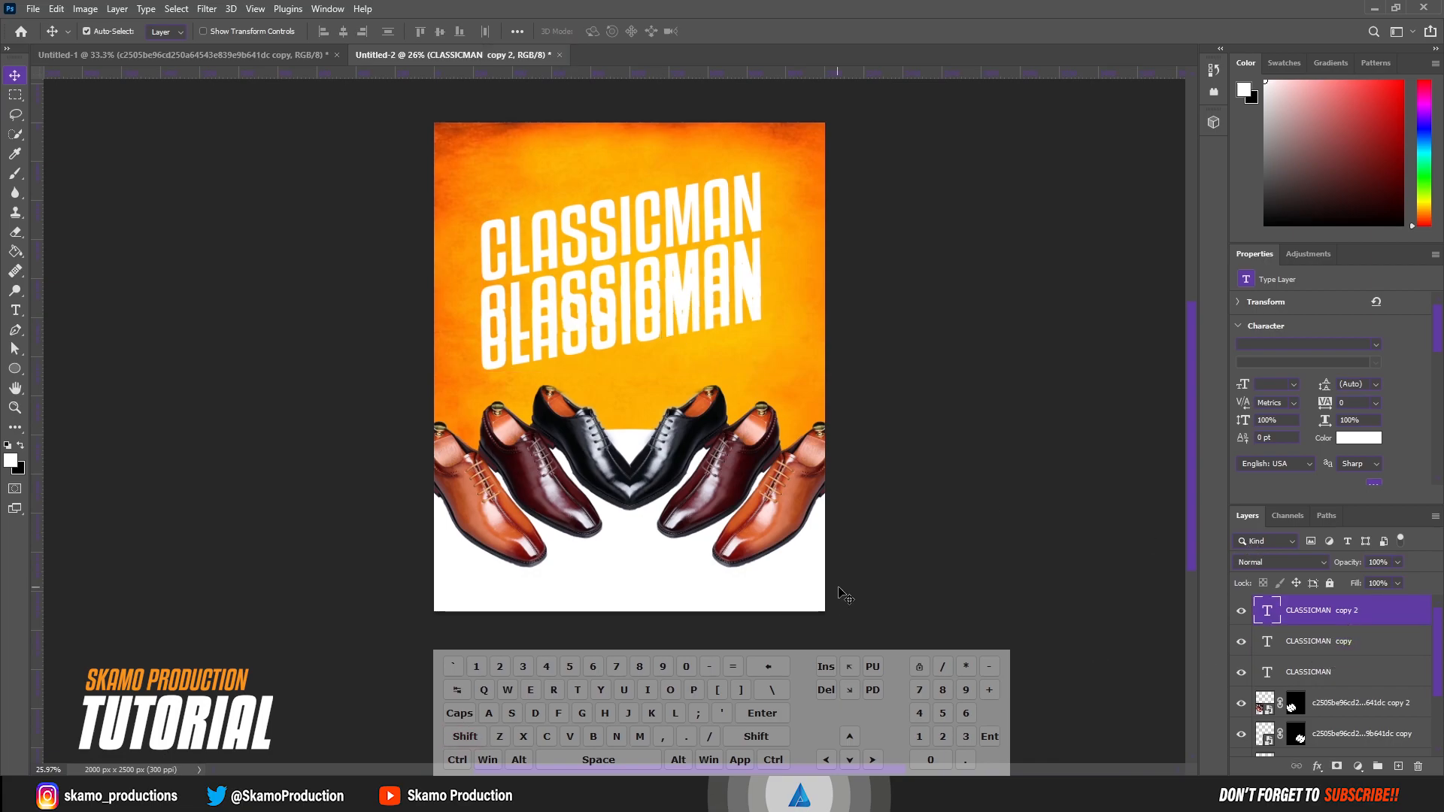
{"action": "left_click_drag", "start_coordinate": [700, 330], "coordinate": [706, 434]}
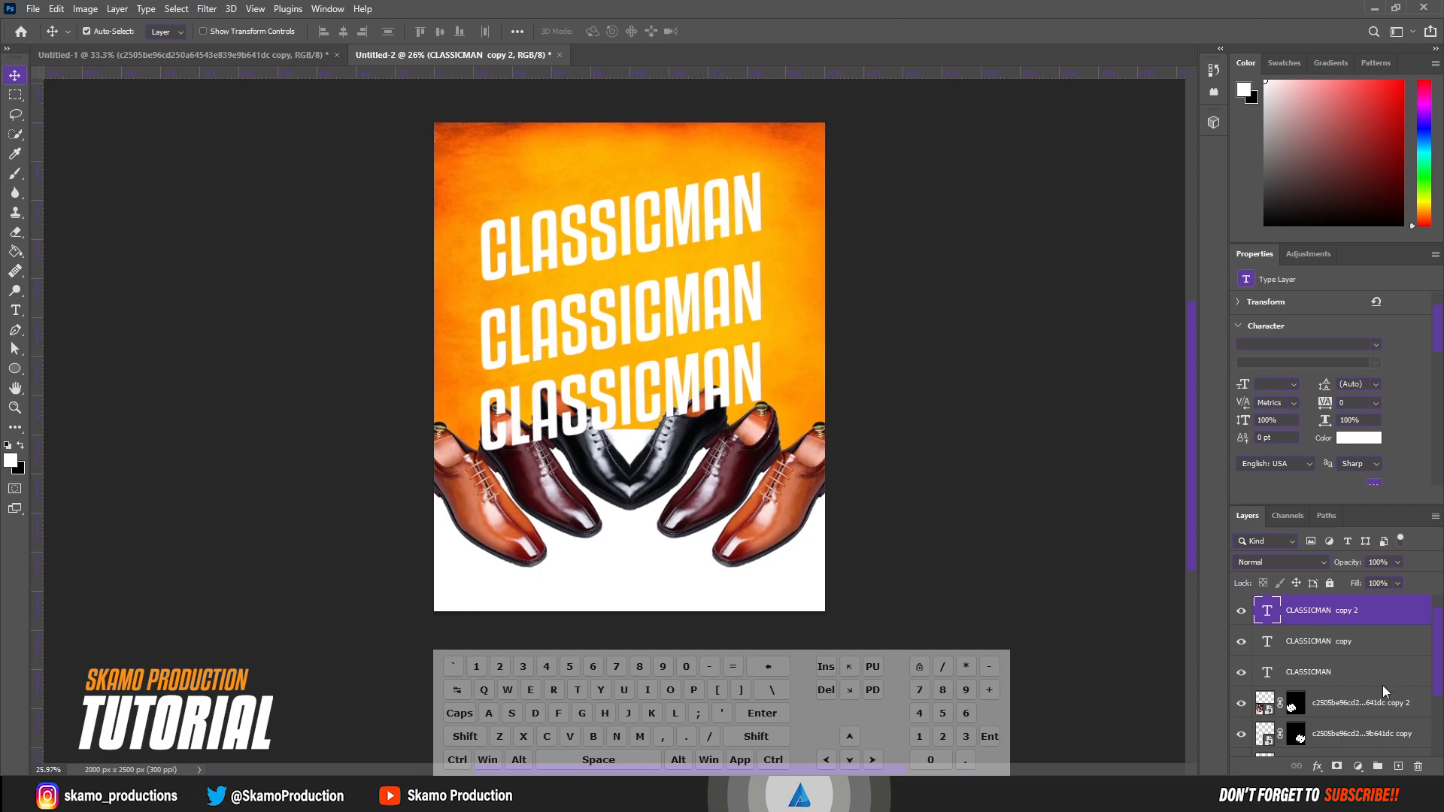
Step: Group the three CLASSICMAN text layers under the name "BG Text" and move the group slightly up
{"action": "key", "text": "shift"}
{"action": "left_click", "coordinate": [1346, 675], "text": "shift"}
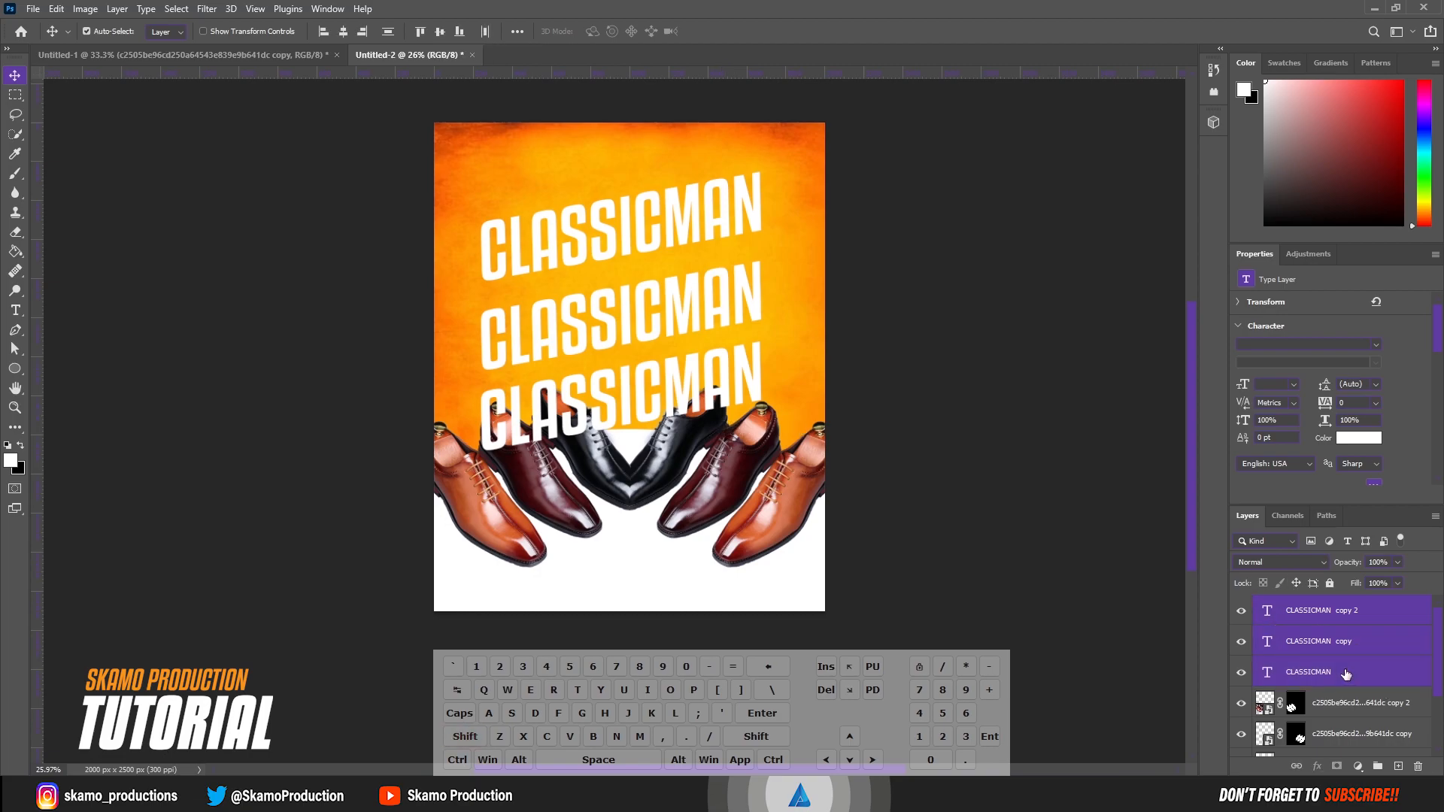
{"action": "left_click", "coordinate": [1377, 766]}
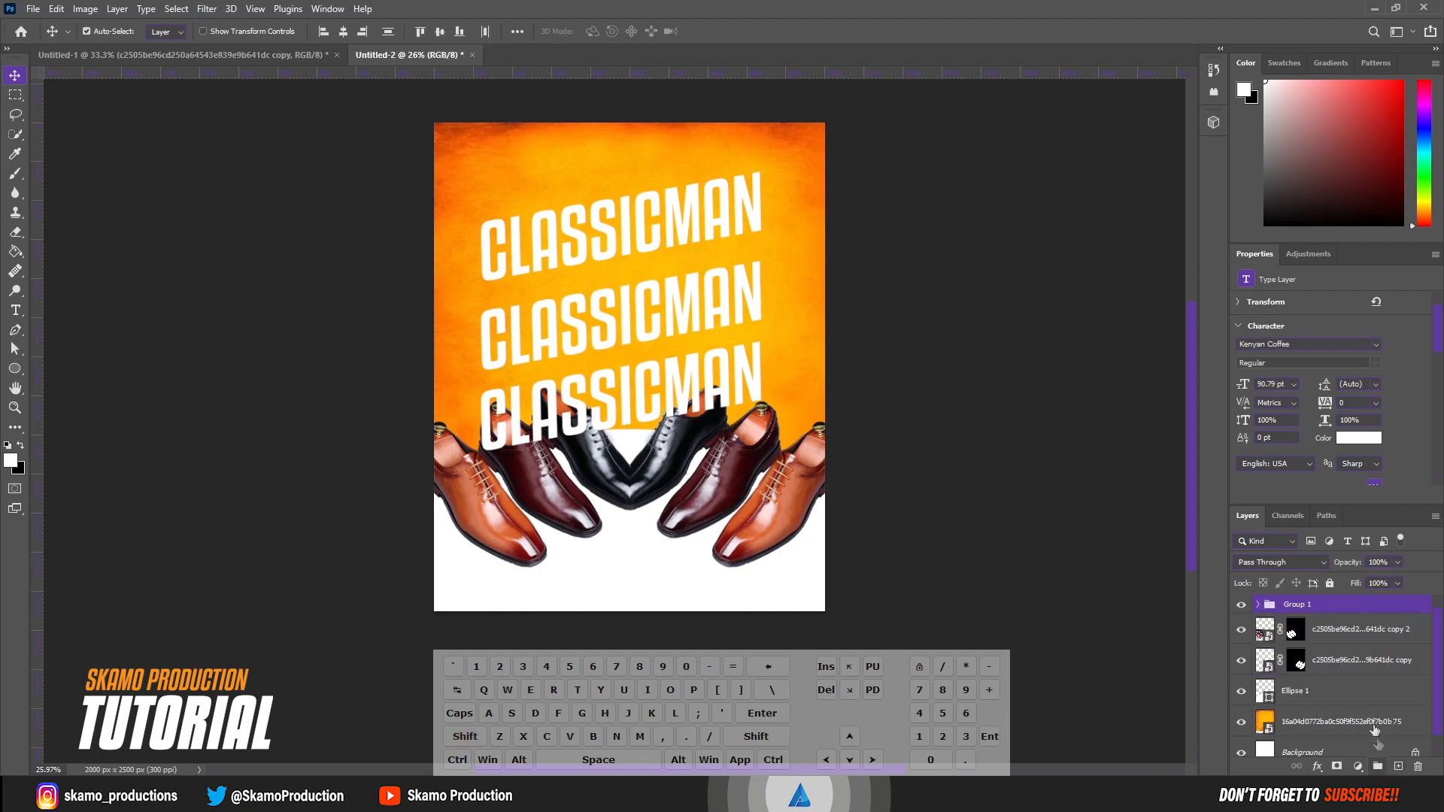
{"action": "double_click", "coordinate": [1299, 606]}
{"action": "type", "text": "BG T"}
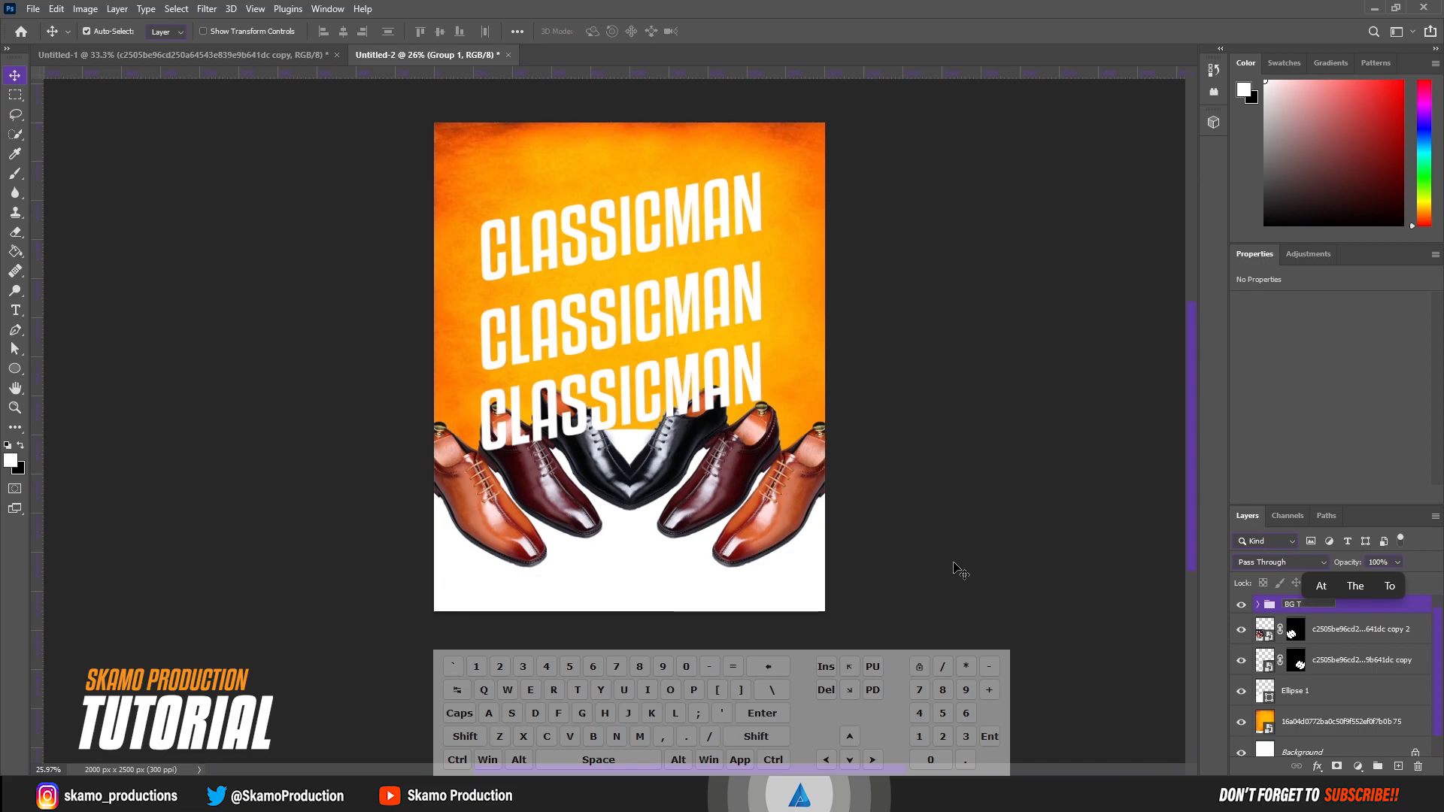
{"action": "type", "text": "ext"}
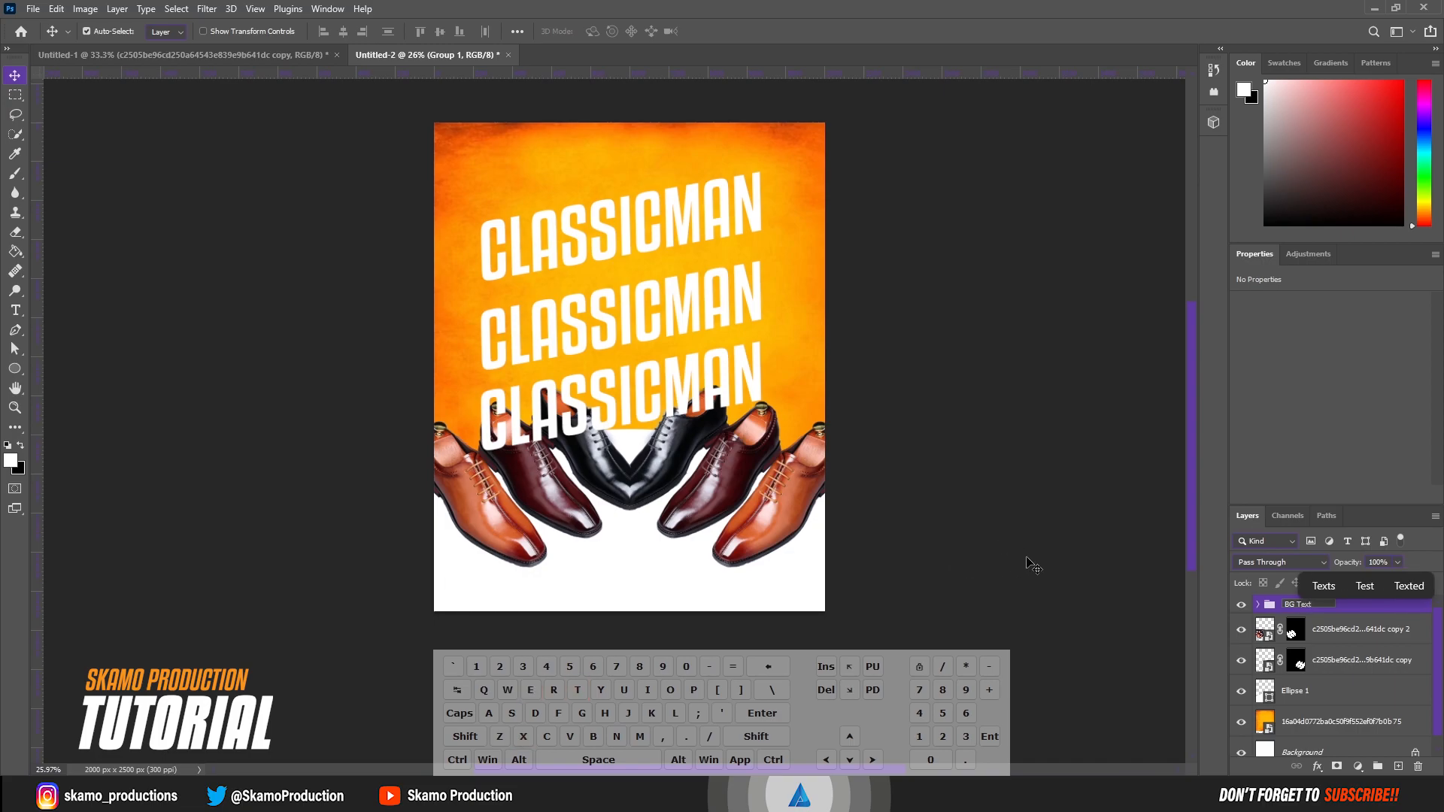
{"action": "key", "text": "Return"}
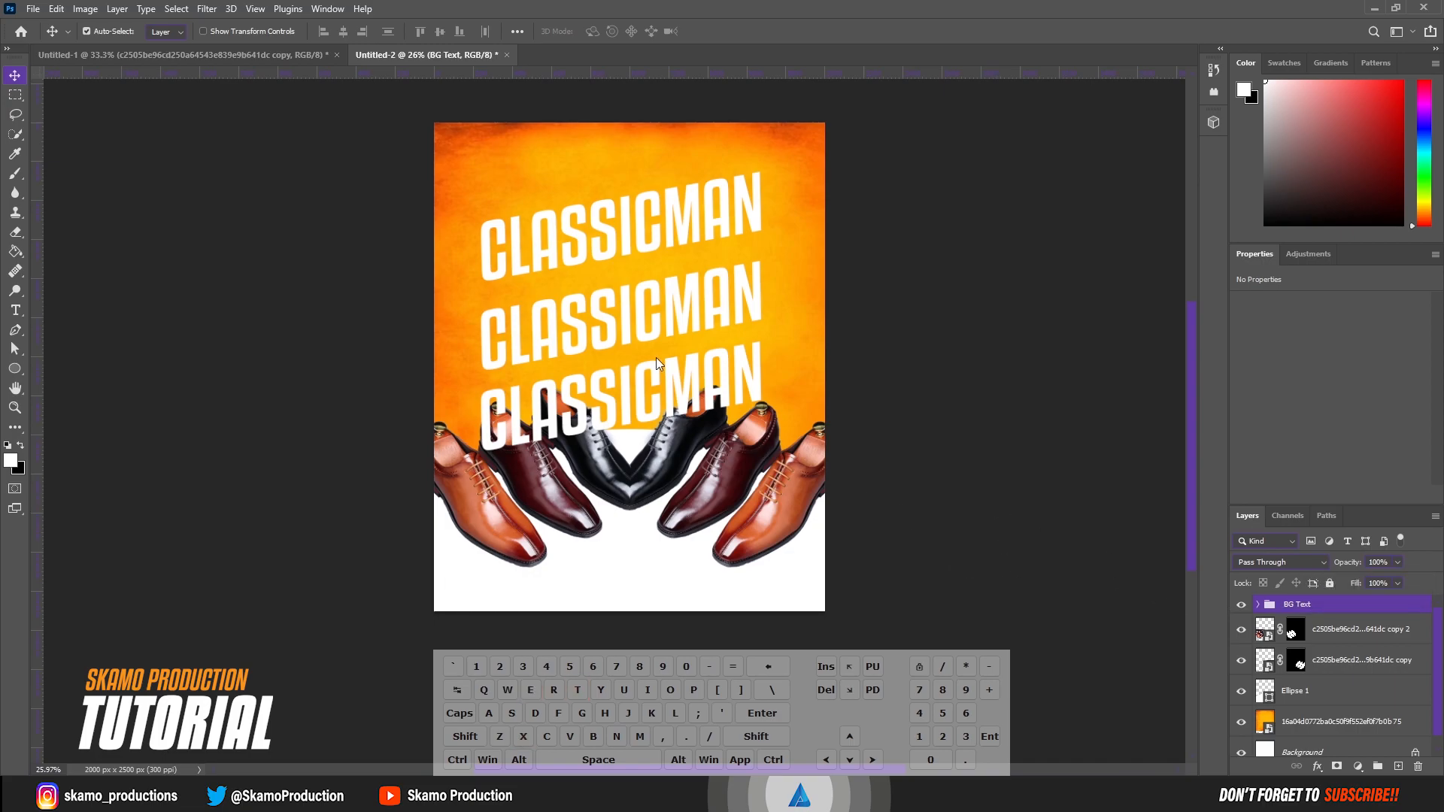
{"action": "left_click_drag", "start_coordinate": [646, 345], "coordinate": [662, 299]}
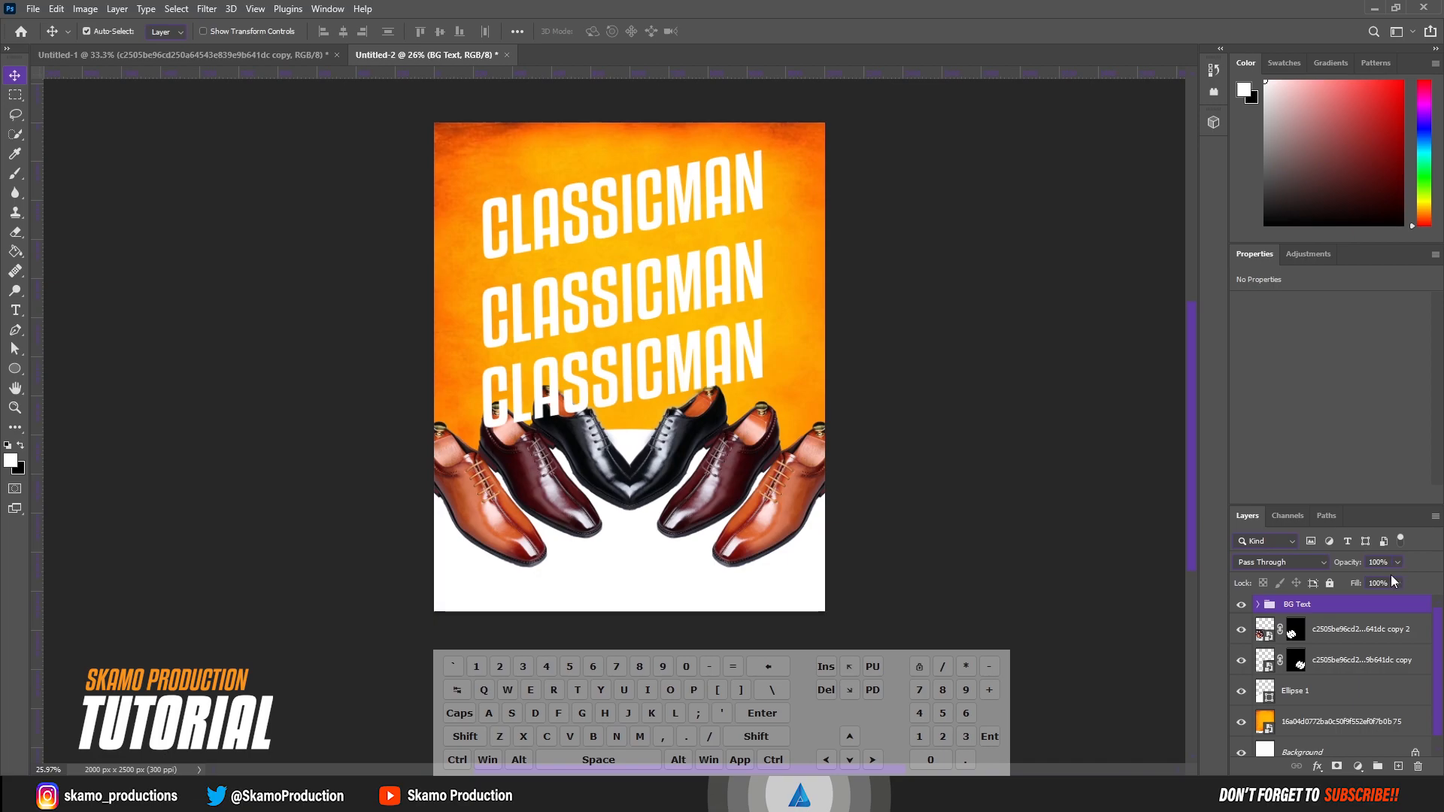
Step: Place the BG Text group below the two shoe layers and group those shoe layers together
{"action": "left_click_drag", "start_coordinate": [1335, 610], "coordinate": [1338, 675]}
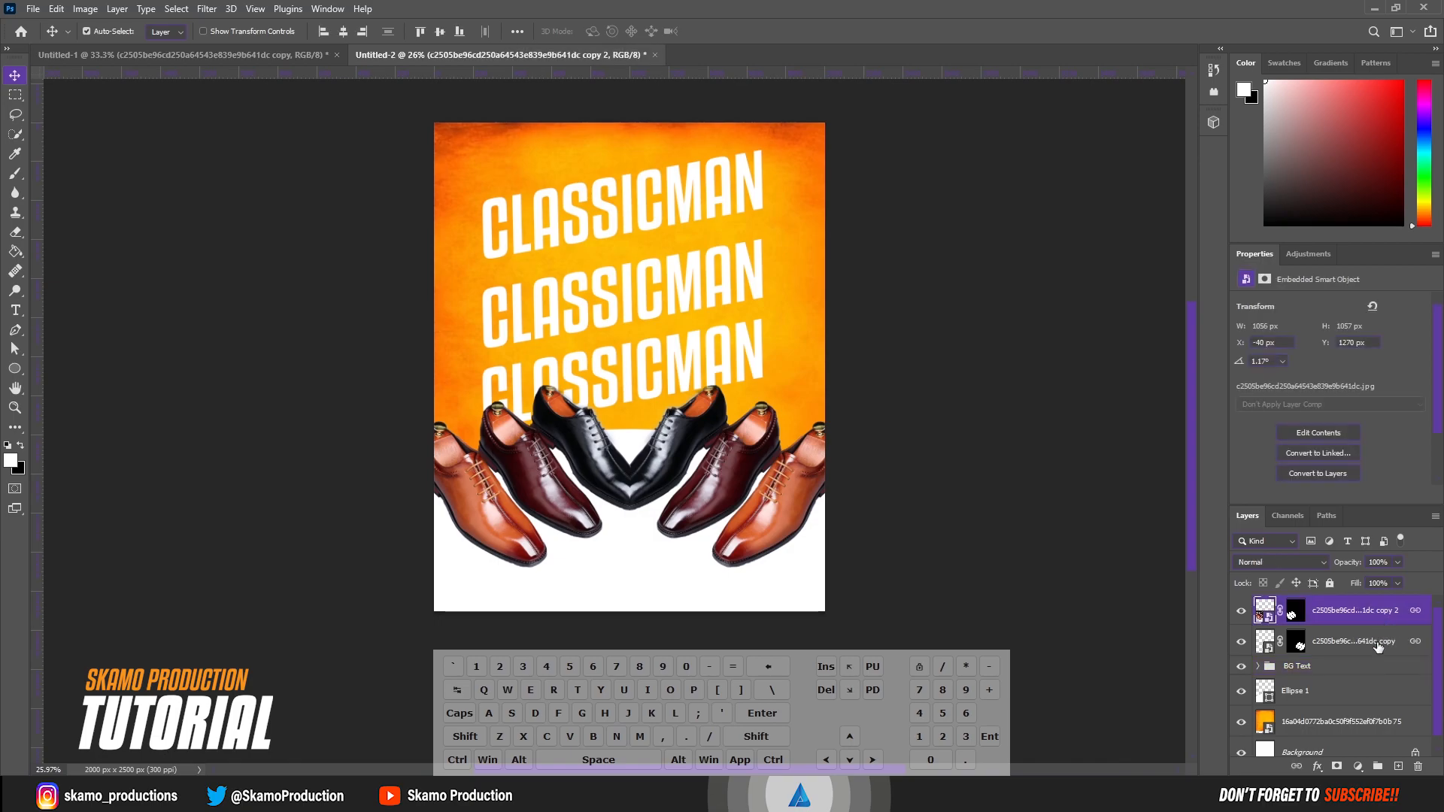
{"action": "left_click", "coordinate": [1376, 648], "text": "ctrl"}
{"action": "left_click", "coordinate": [1377, 766]}
Step: Reduce the opacity of the BG Text group to 16%
{"action": "left_click", "coordinate": [1306, 626]}
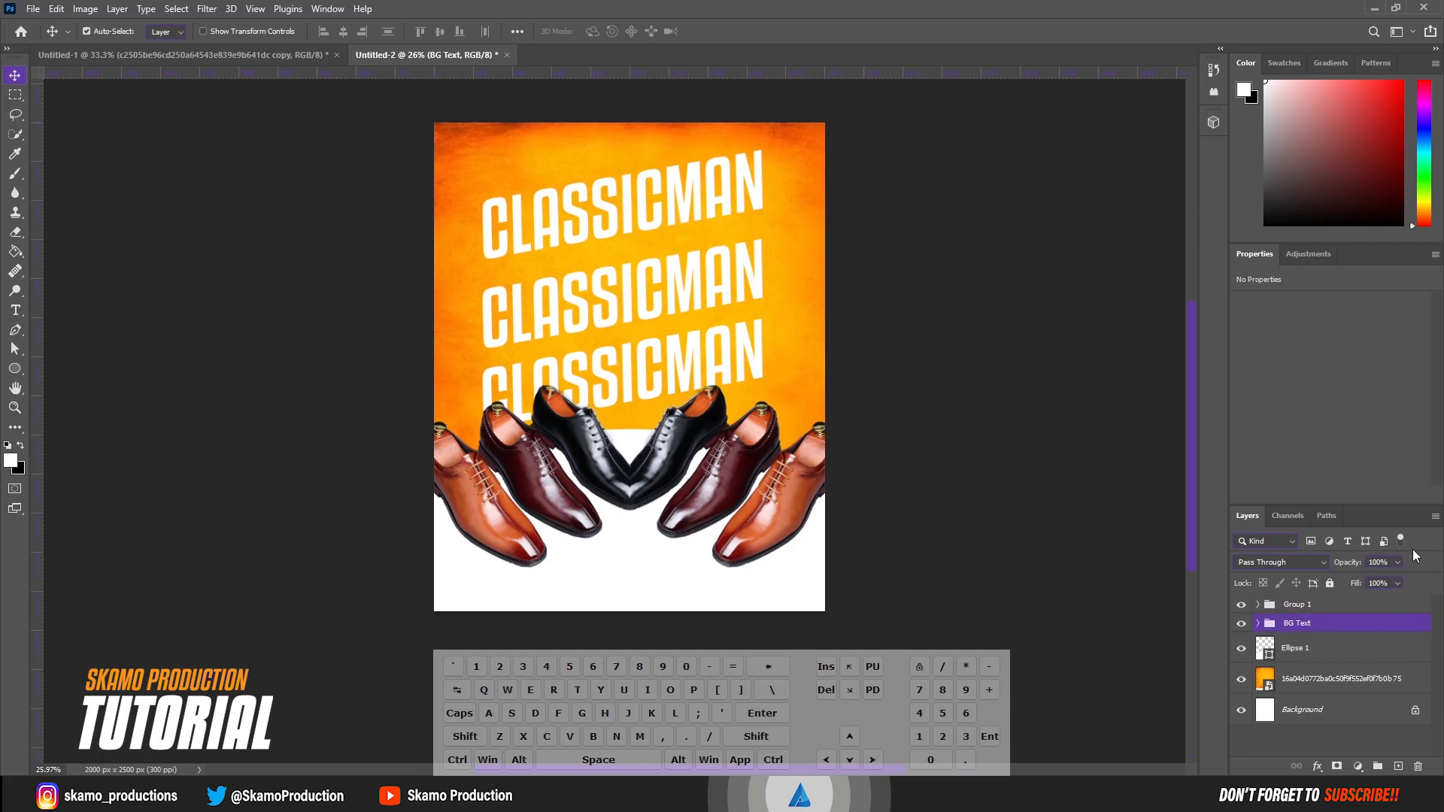
{"action": "left_click", "coordinate": [1396, 562]}
{"action": "left_click_drag", "start_coordinate": [1336, 585], "coordinate": [1336, 585]}
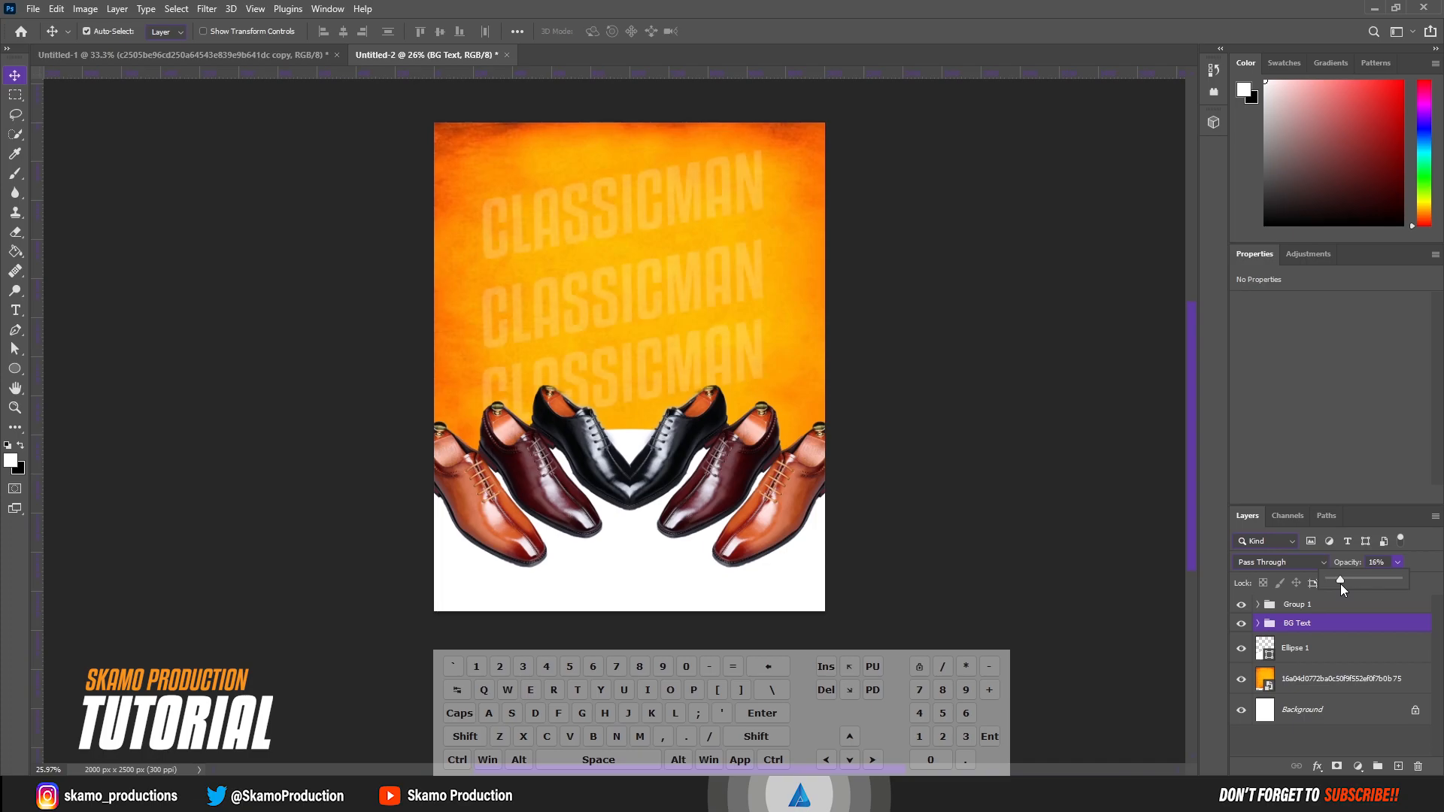
{"action": "left_click", "coordinate": [1364, 629]}
Step: Add a Multiply drop shadow with 82% opacity to the BG Text group and collapse its effects list
{"action": "left_click", "coordinate": [1330, 768]}
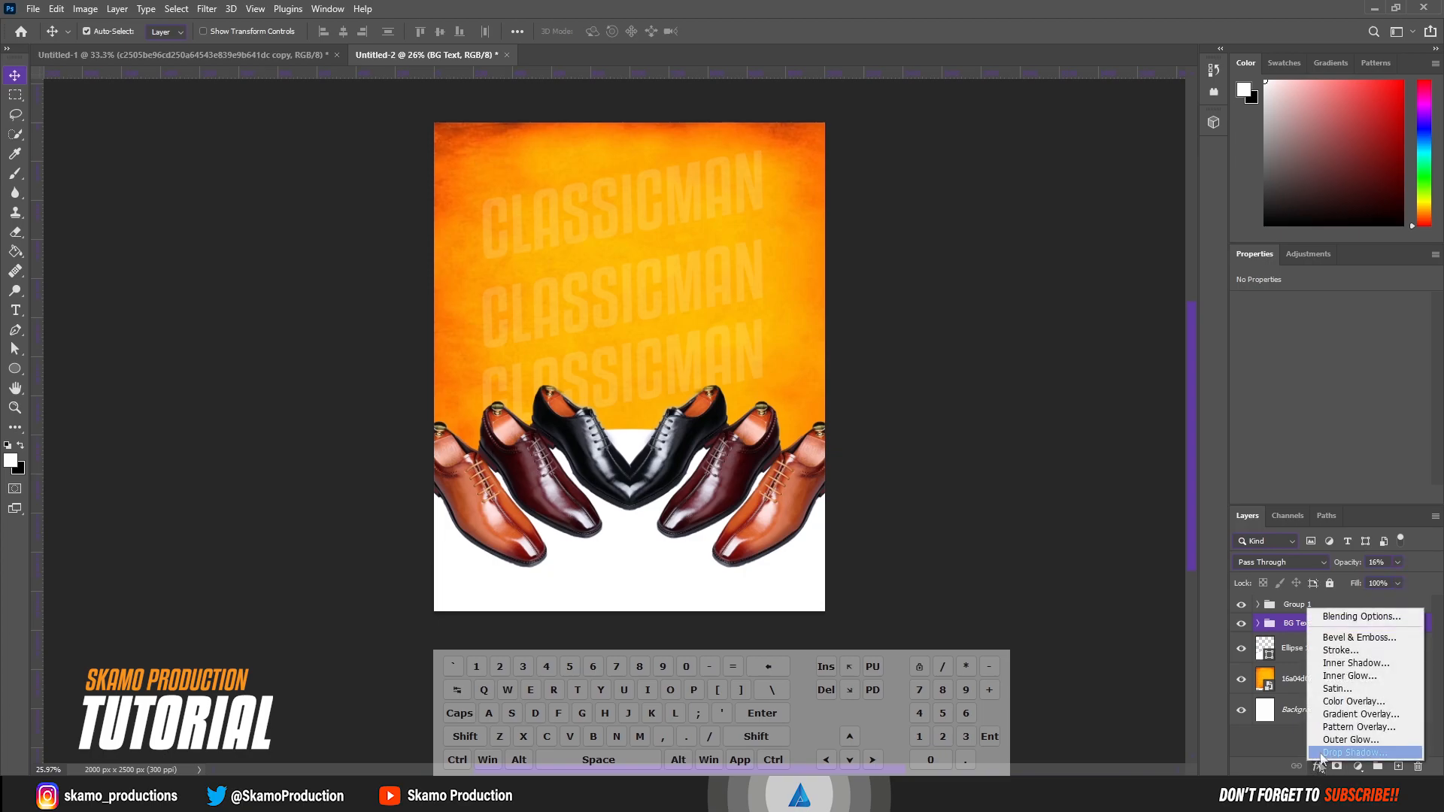
{"action": "left_click", "coordinate": [1346, 611]}
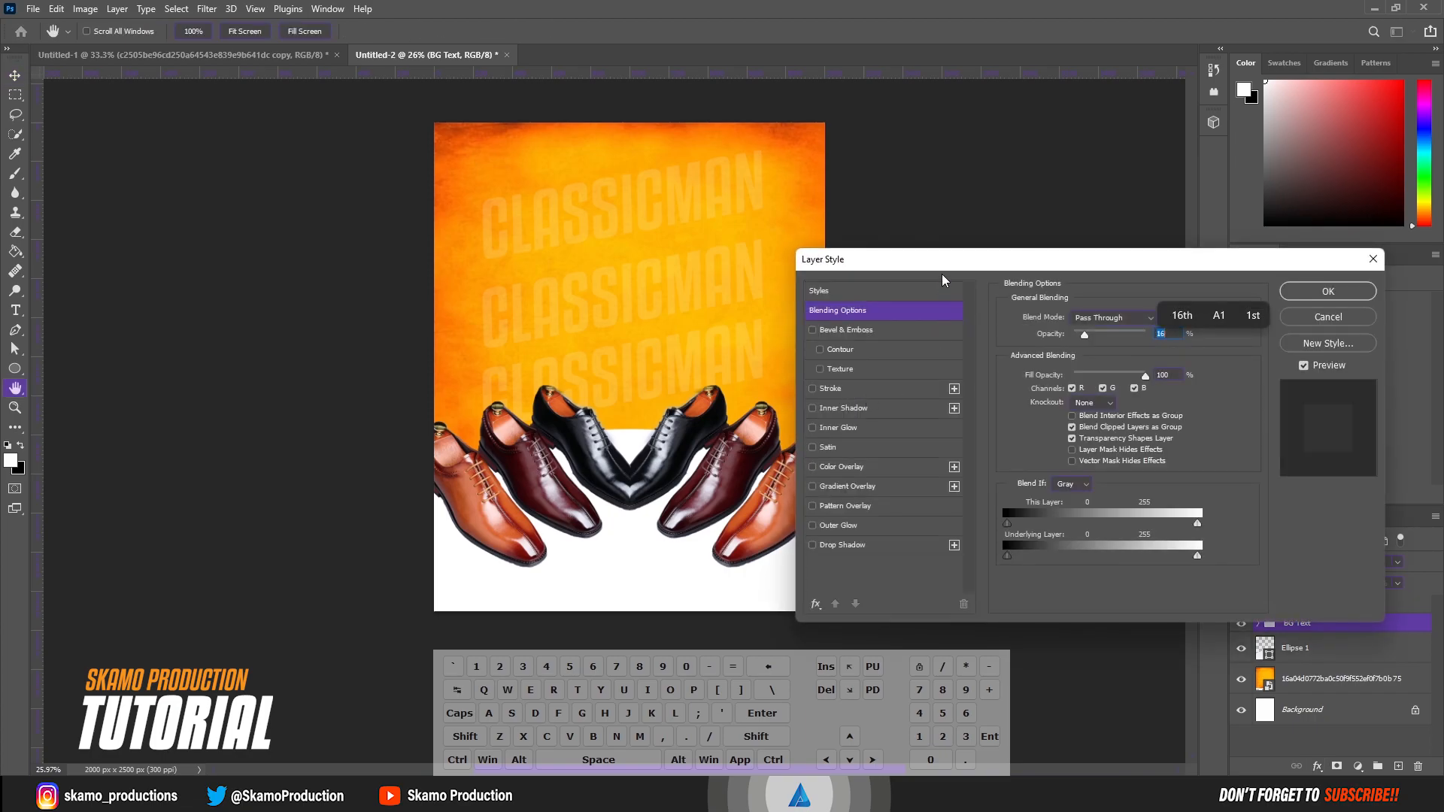
{"action": "left_click", "coordinate": [827, 524]}
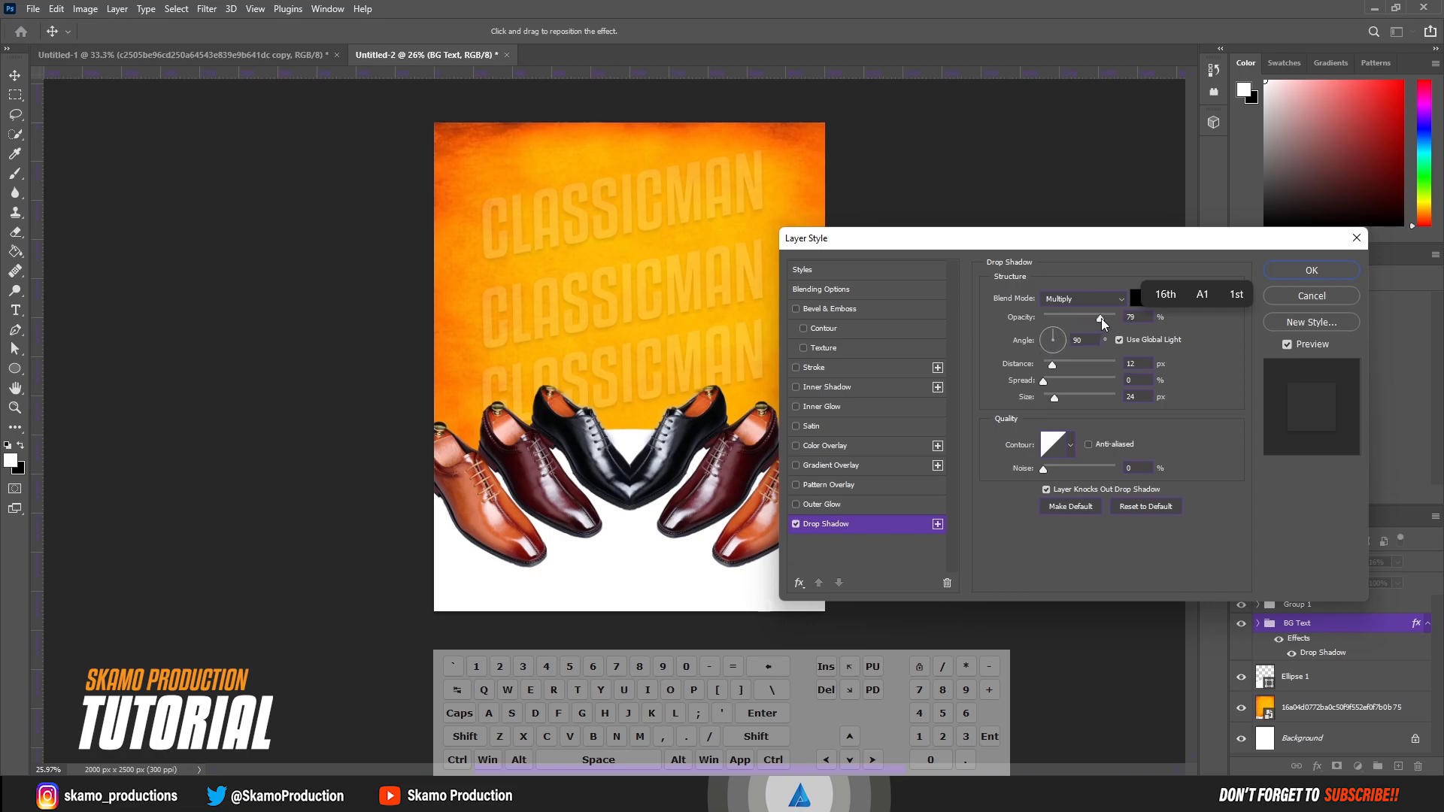
{"action": "left_click_drag", "start_coordinate": [1102, 318], "coordinate": [1103, 318]}
{"action": "left_click", "coordinate": [1312, 271]}
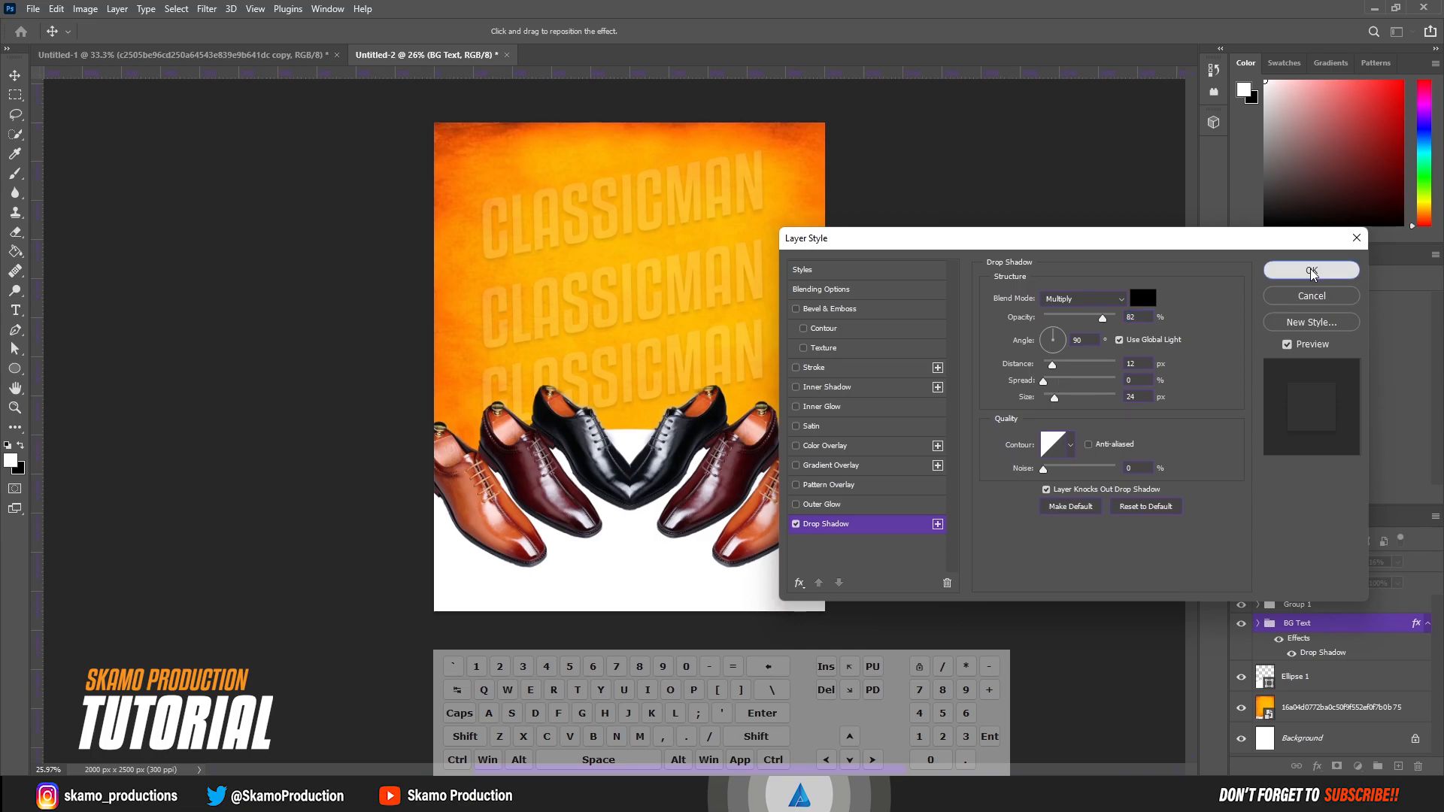
{"action": "left_click", "coordinate": [1427, 624]}
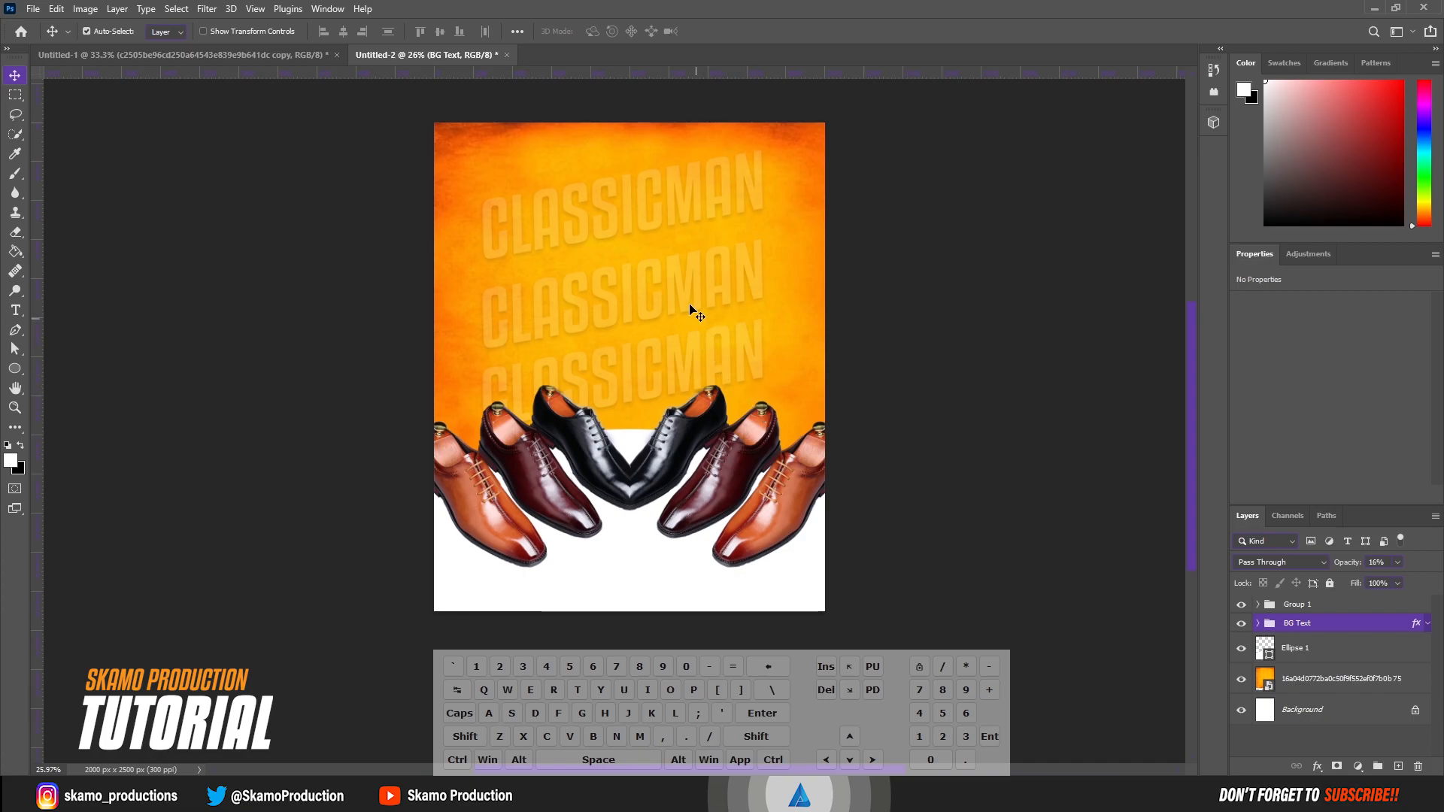
Step: Shift the middle CLASSICMAN row slightly up and to the right, then collapse the BG Text group
{"action": "left_click_drag", "start_coordinate": [670, 289], "coordinate": [684, 286]}
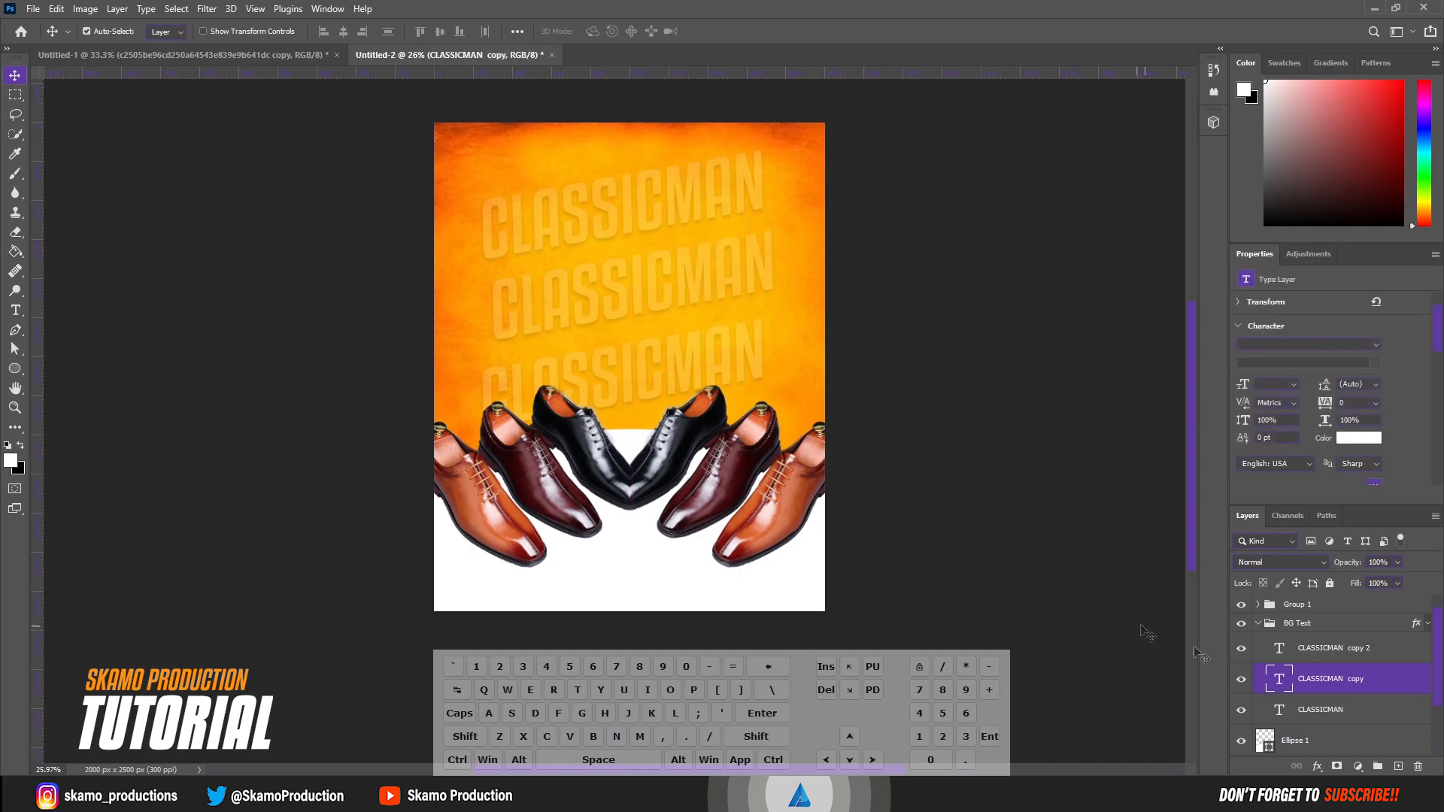
{"action": "left_click", "coordinate": [1255, 624]}
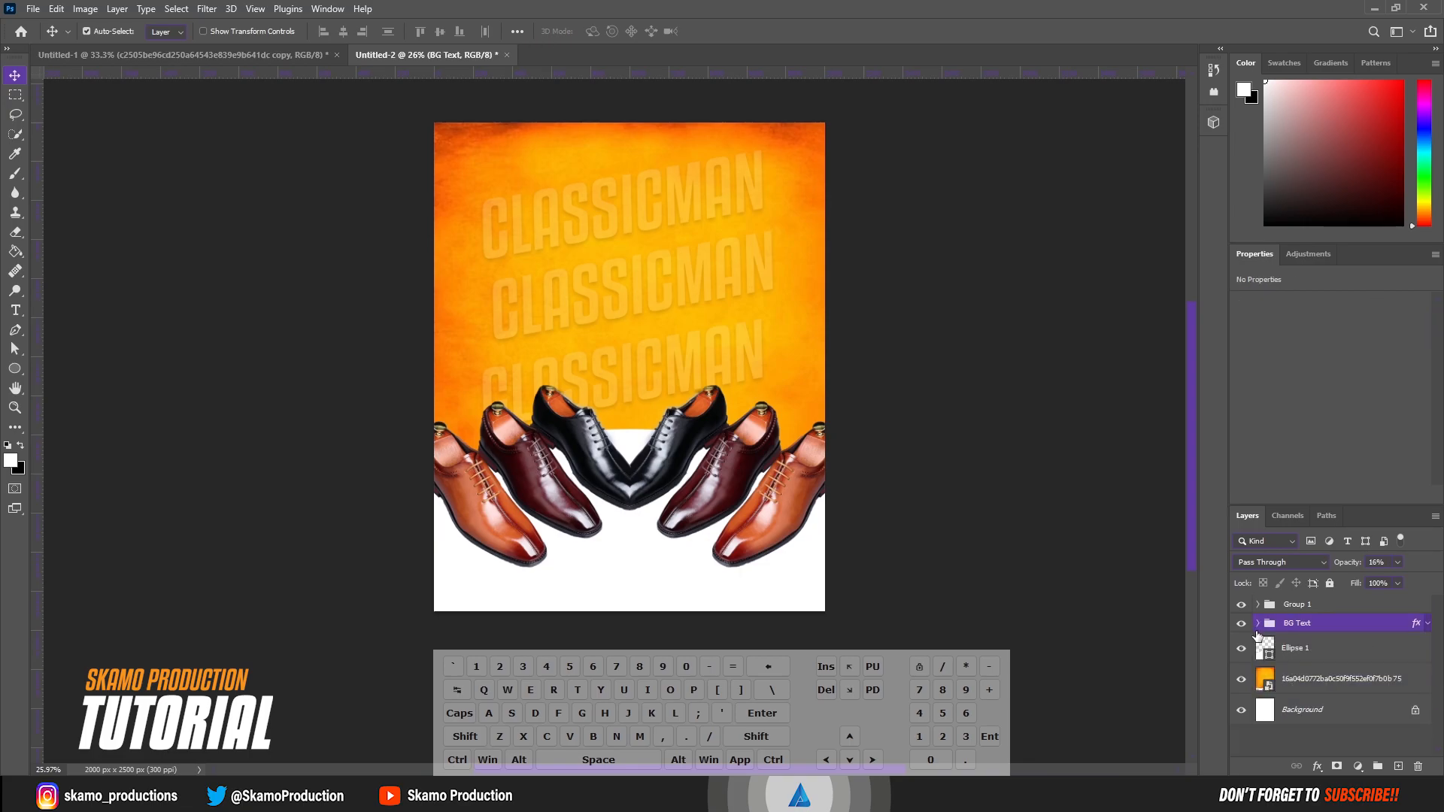
Step: Nudge the whole BG Text group slightly up and to the right, and lock it
{"action": "key", "text": "ctrl"}
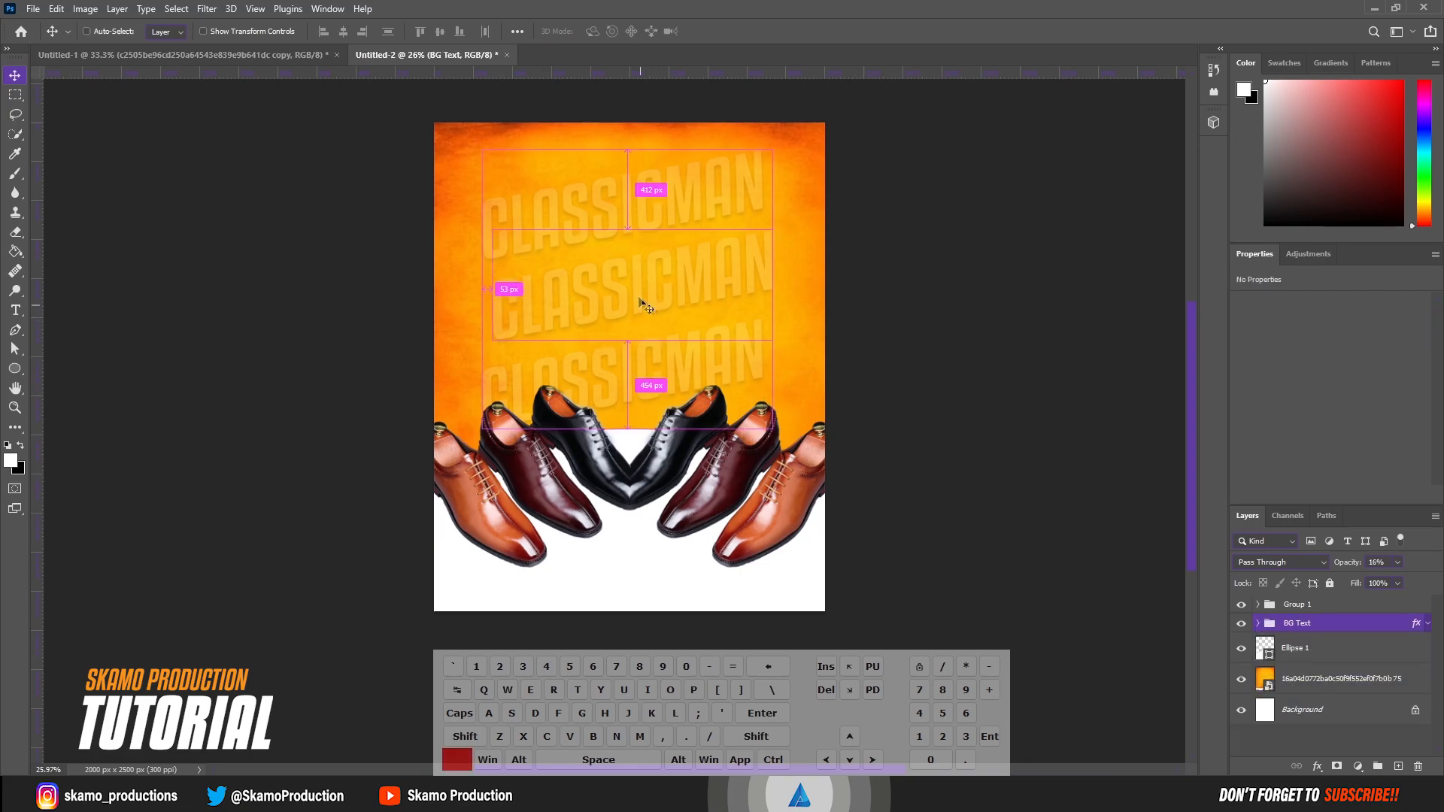
{"action": "left_click_drag", "start_coordinate": [635, 293], "coordinate": [637, 287]}
{"action": "left_click", "coordinate": [1330, 584]}
{"action": "left_click", "coordinate": [884, 478]}
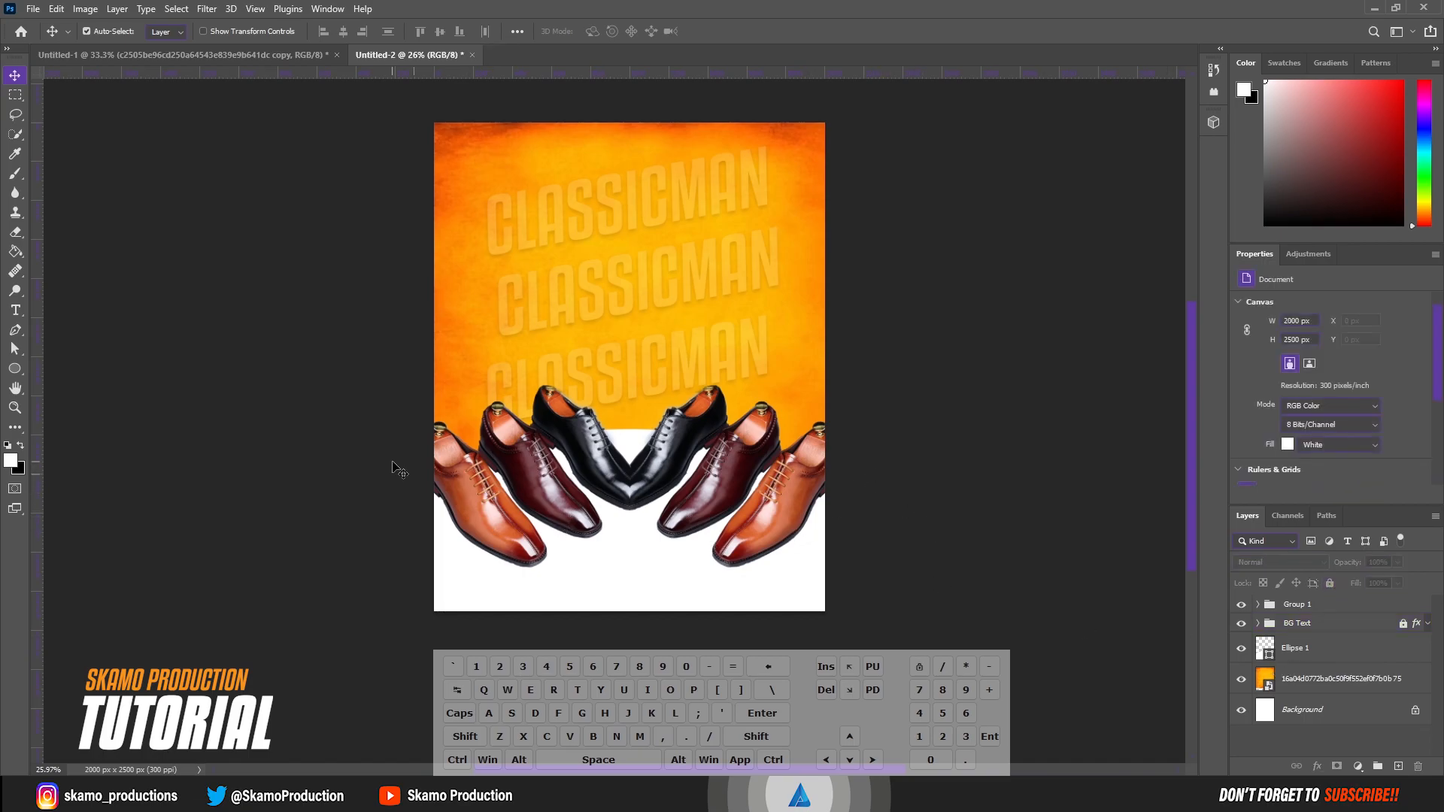
Step: Add a new white text "CLASSICMAN" and place it over the upper part of the orange background
{"action": "left_click", "coordinate": [15, 310]}
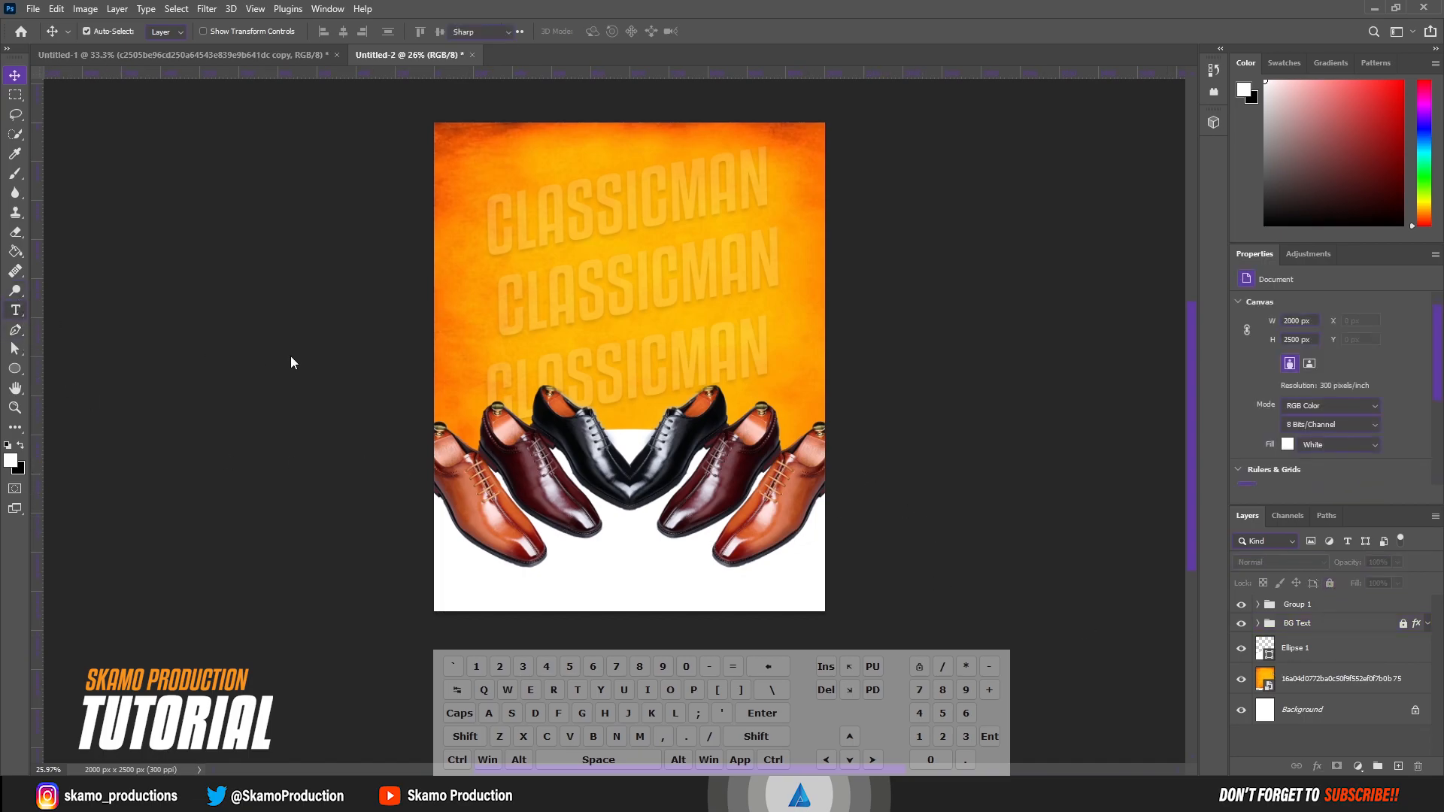
{"action": "left_click", "coordinate": [261, 322]}
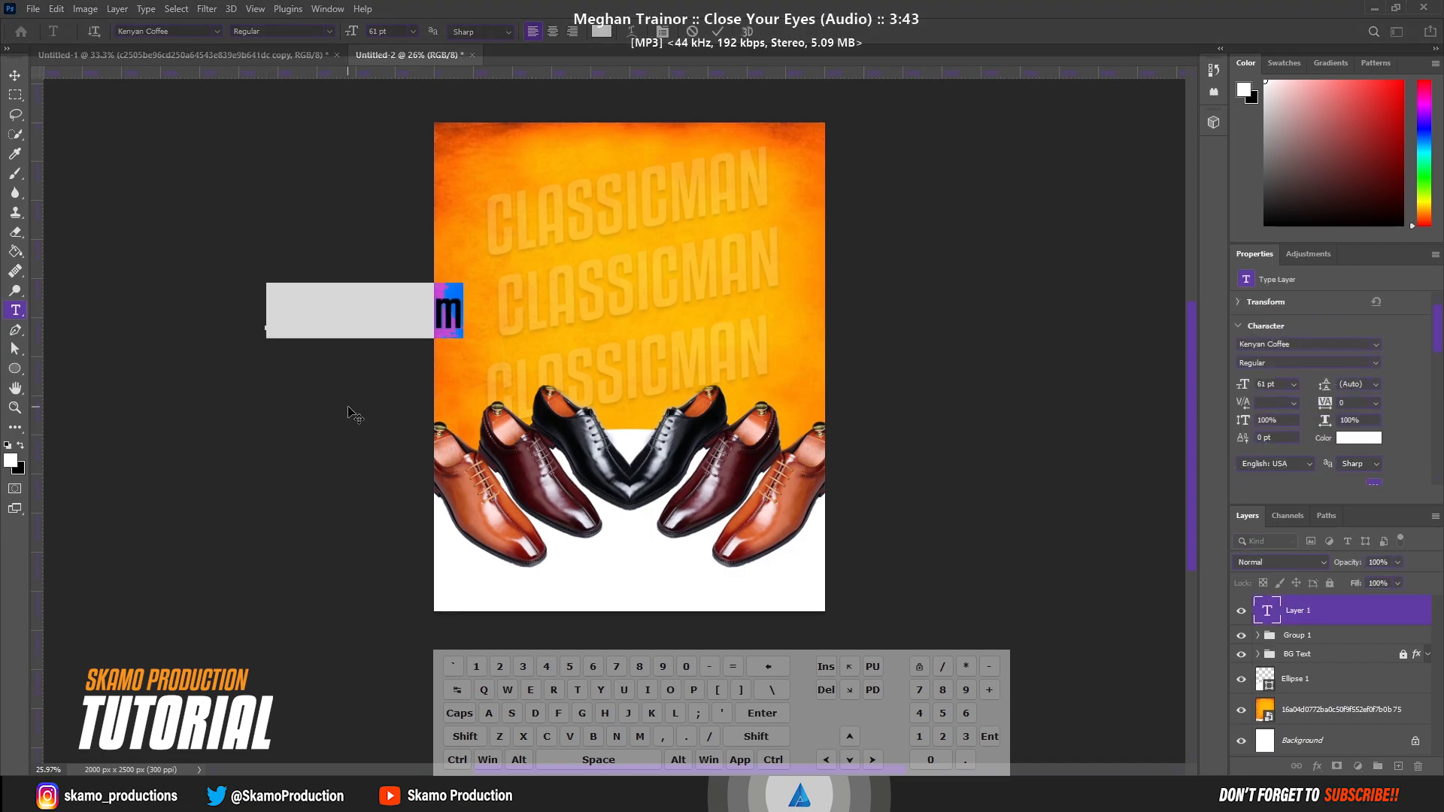
{"action": "key", "text": "shift"}
{"action": "type", "text": "CLASSI"}
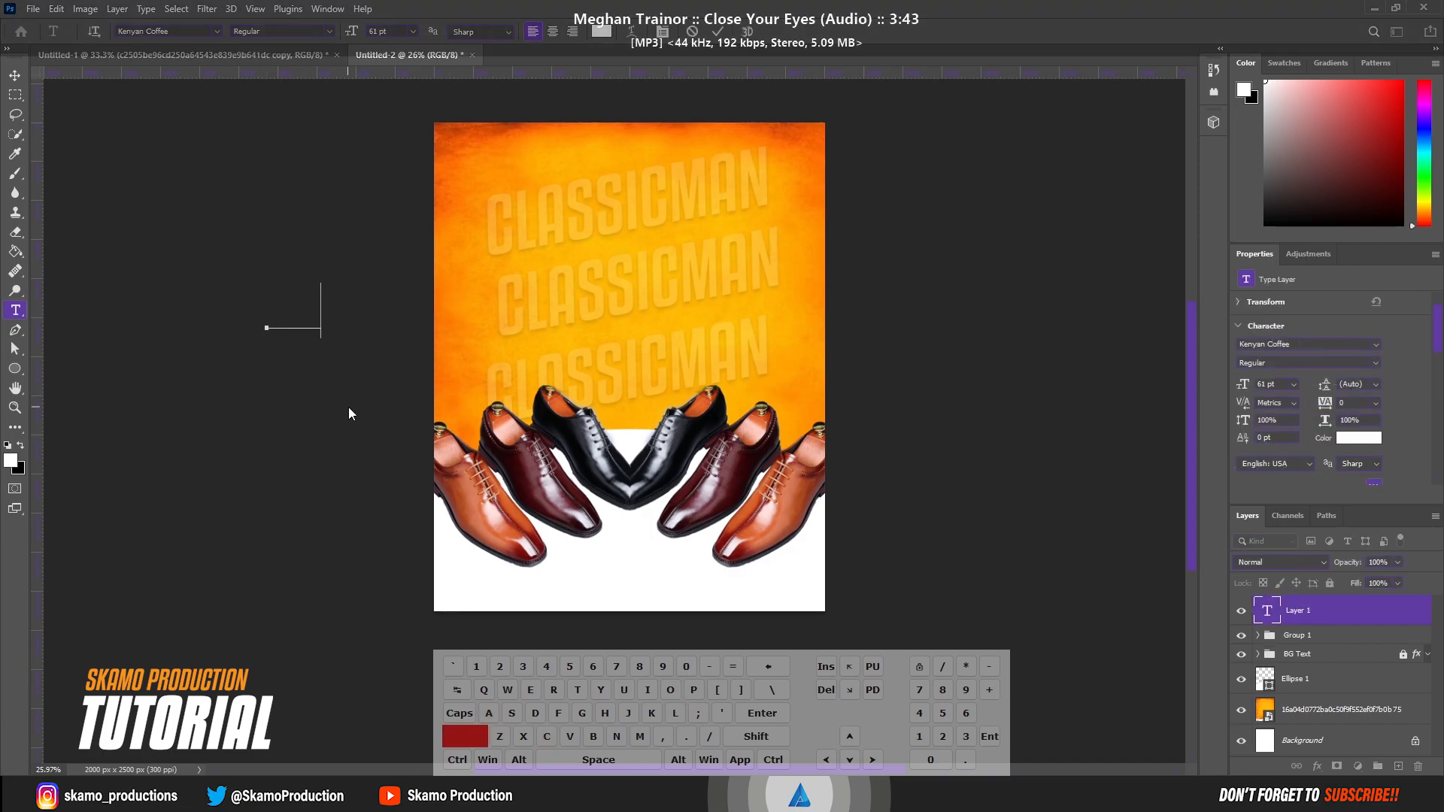
{"action": "type", "text": "CMAN"}
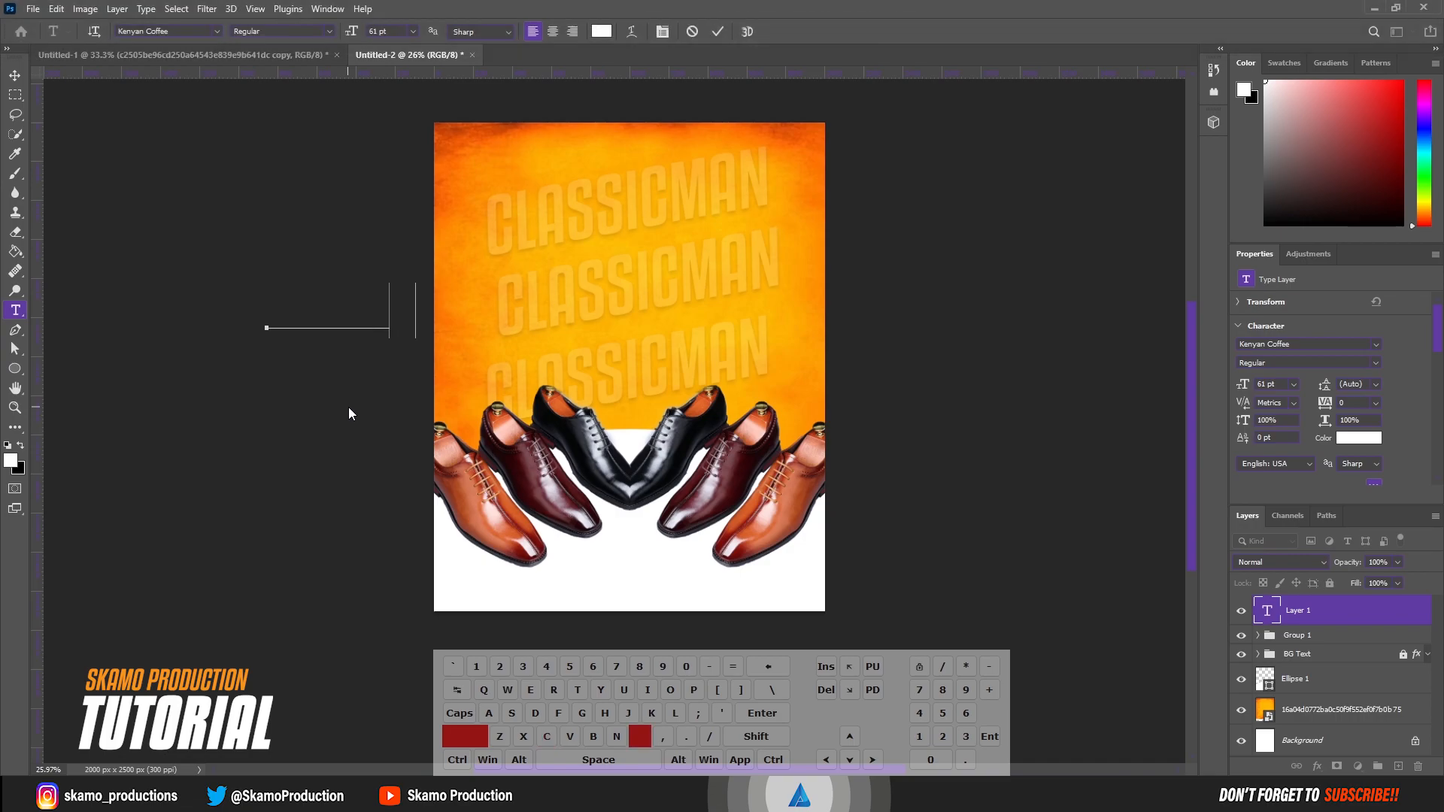
{"action": "left_click_drag", "start_coordinate": [349, 408], "coordinate": [616, 315]}
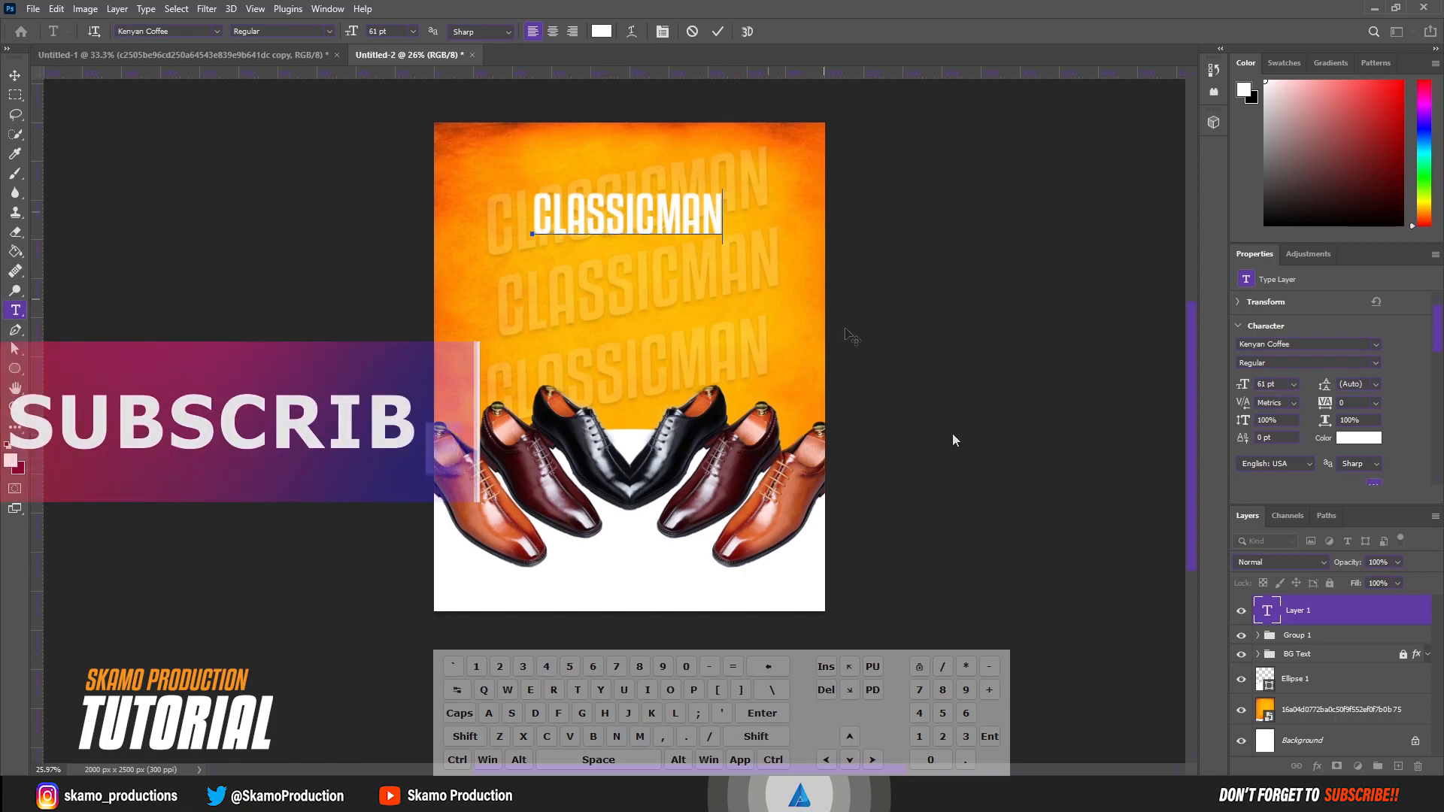
Step: Enlarge the new CLASSICMAN text to 83 pt and centre it horizontally on the flyer
{"action": "left_click_drag", "start_coordinate": [723, 215], "coordinate": [527, 218]}
{"action": "left_click_drag", "start_coordinate": [1243, 390], "coordinate": [1254, 392]}
{"action": "left_click_drag", "start_coordinate": [734, 323], "coordinate": [707, 334]}
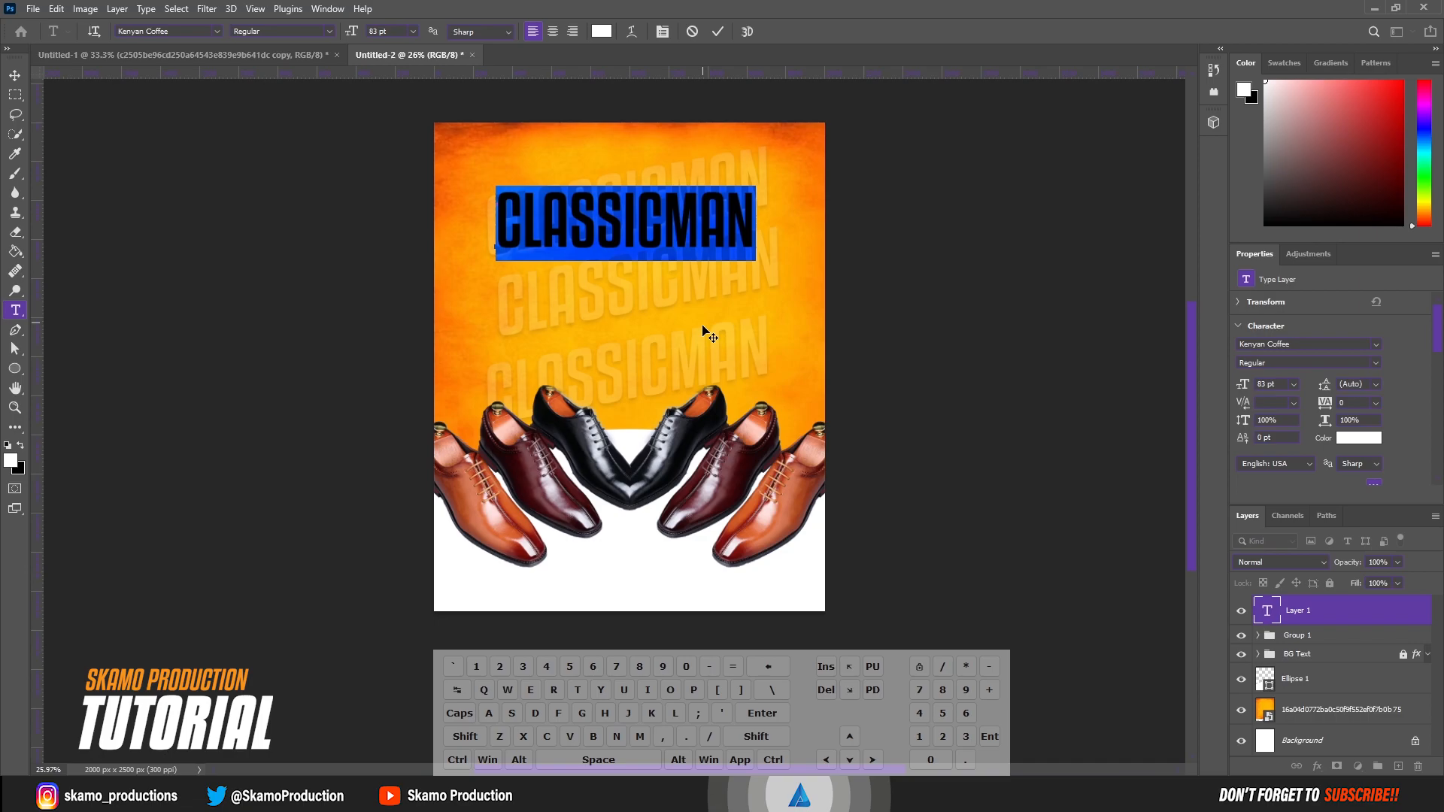
{"action": "left_click", "coordinate": [719, 31]}
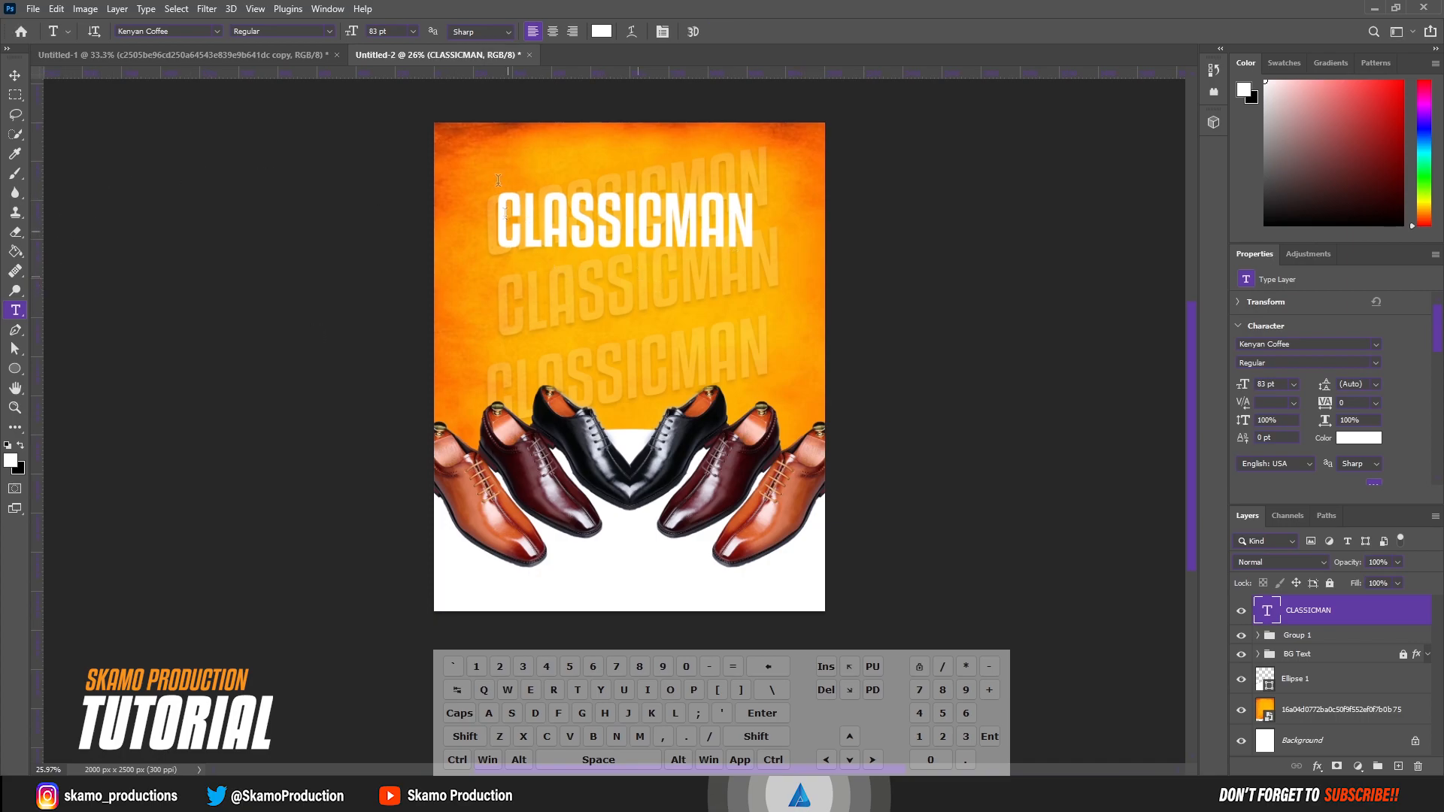
Step: Add a new white text "COLLECTION" and place it directly below the CLASSICMAN headline
{"action": "left_click", "coordinate": [378, 168]}
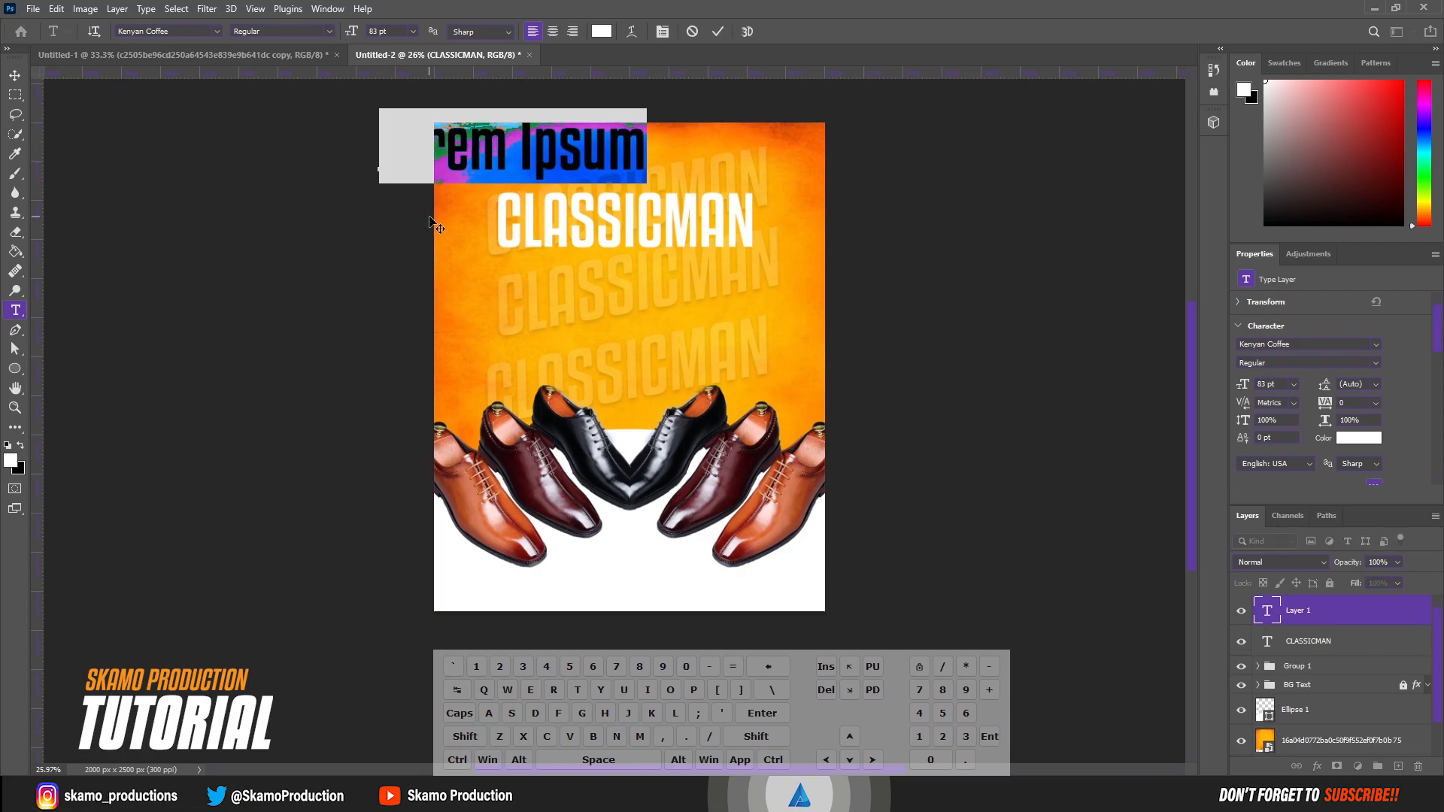
{"action": "key", "text": "shift"}
{"action": "type", "text": "COLL"}
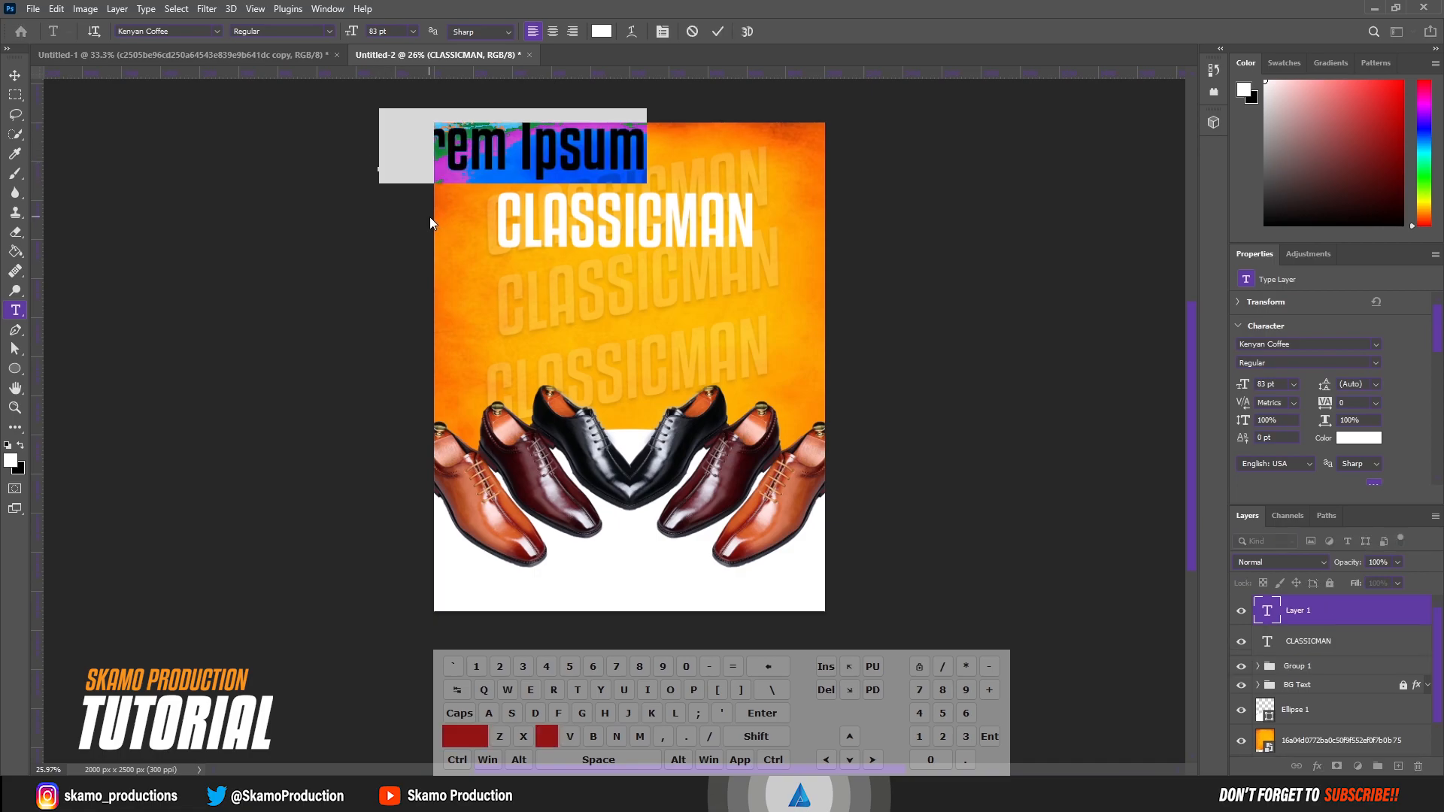
{"action": "type", "text": "ECTION"}
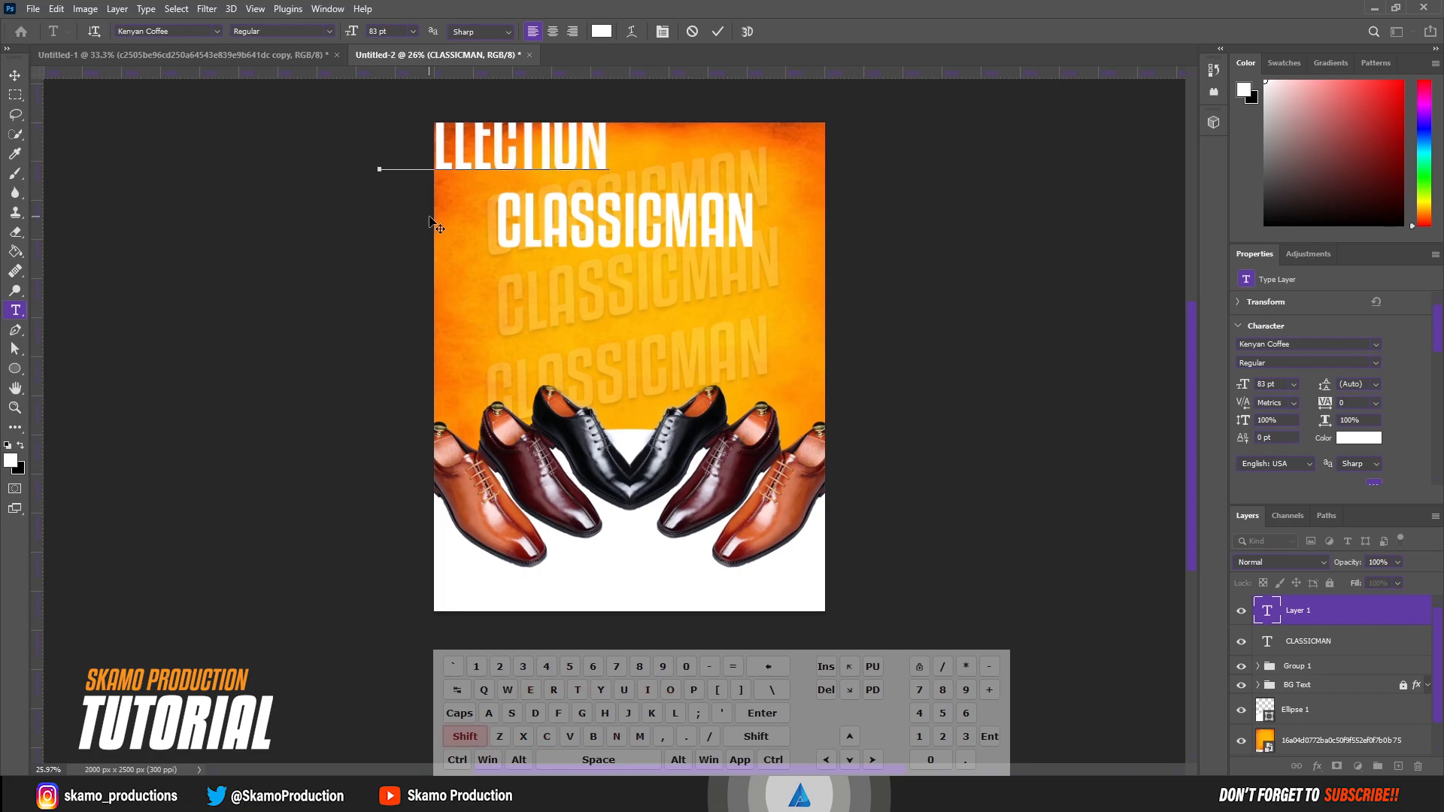
{"action": "left_click_drag", "start_coordinate": [573, 310], "coordinate": [575, 365]}
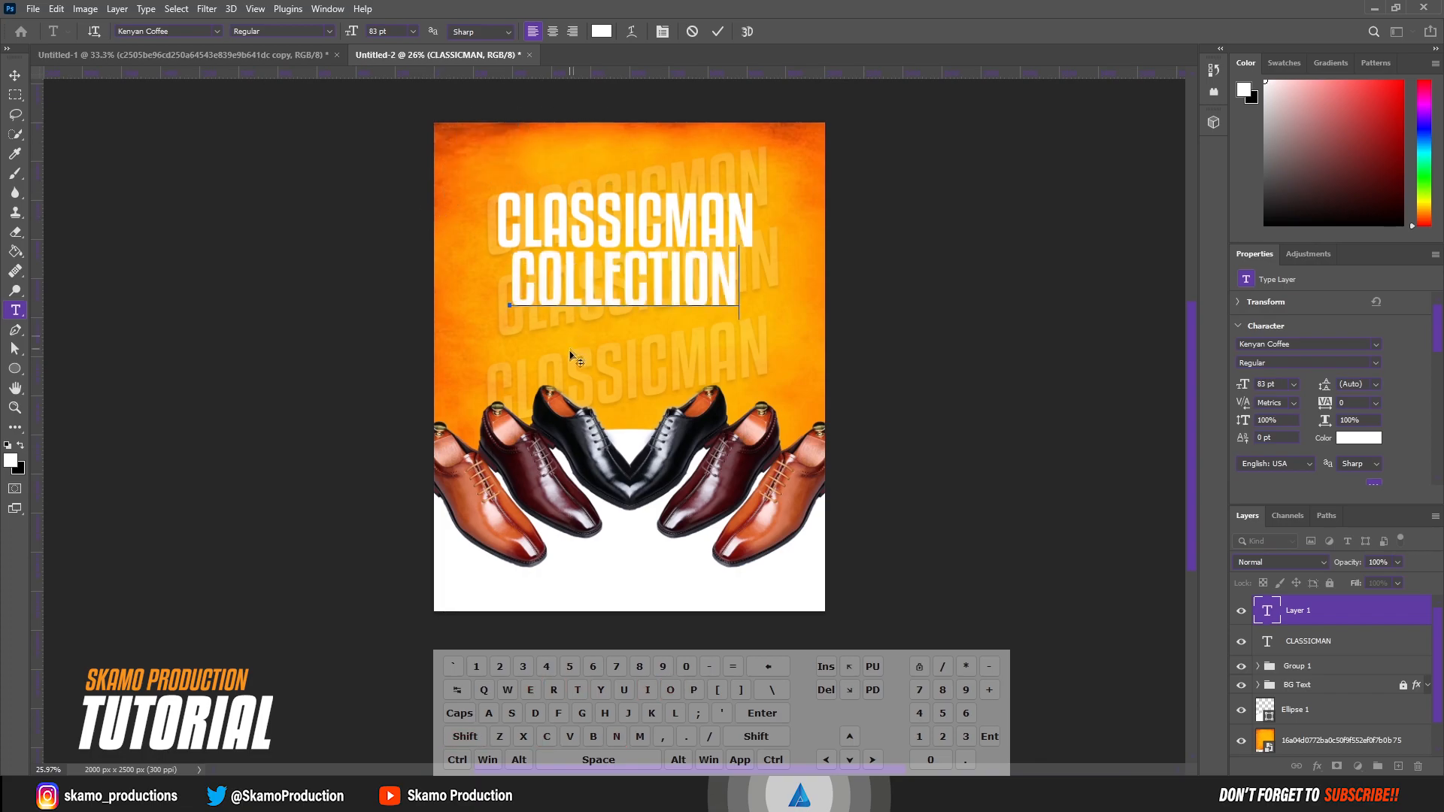
Step: Change the font of the COLLECTION text to Retro Signature
{"action": "left_click_drag", "start_coordinate": [736, 283], "coordinate": [507, 286]}
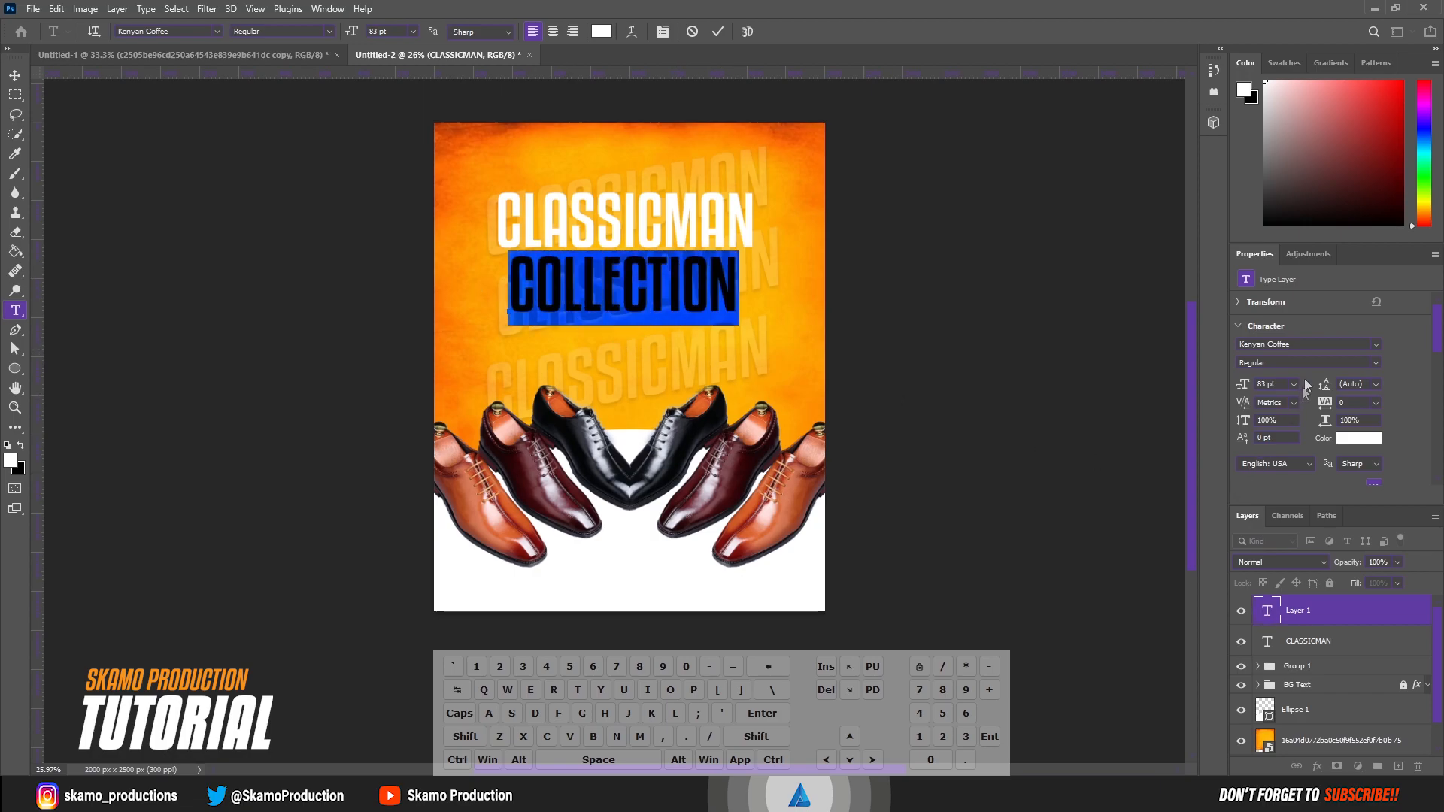
{"action": "left_click", "coordinate": [1377, 345]}
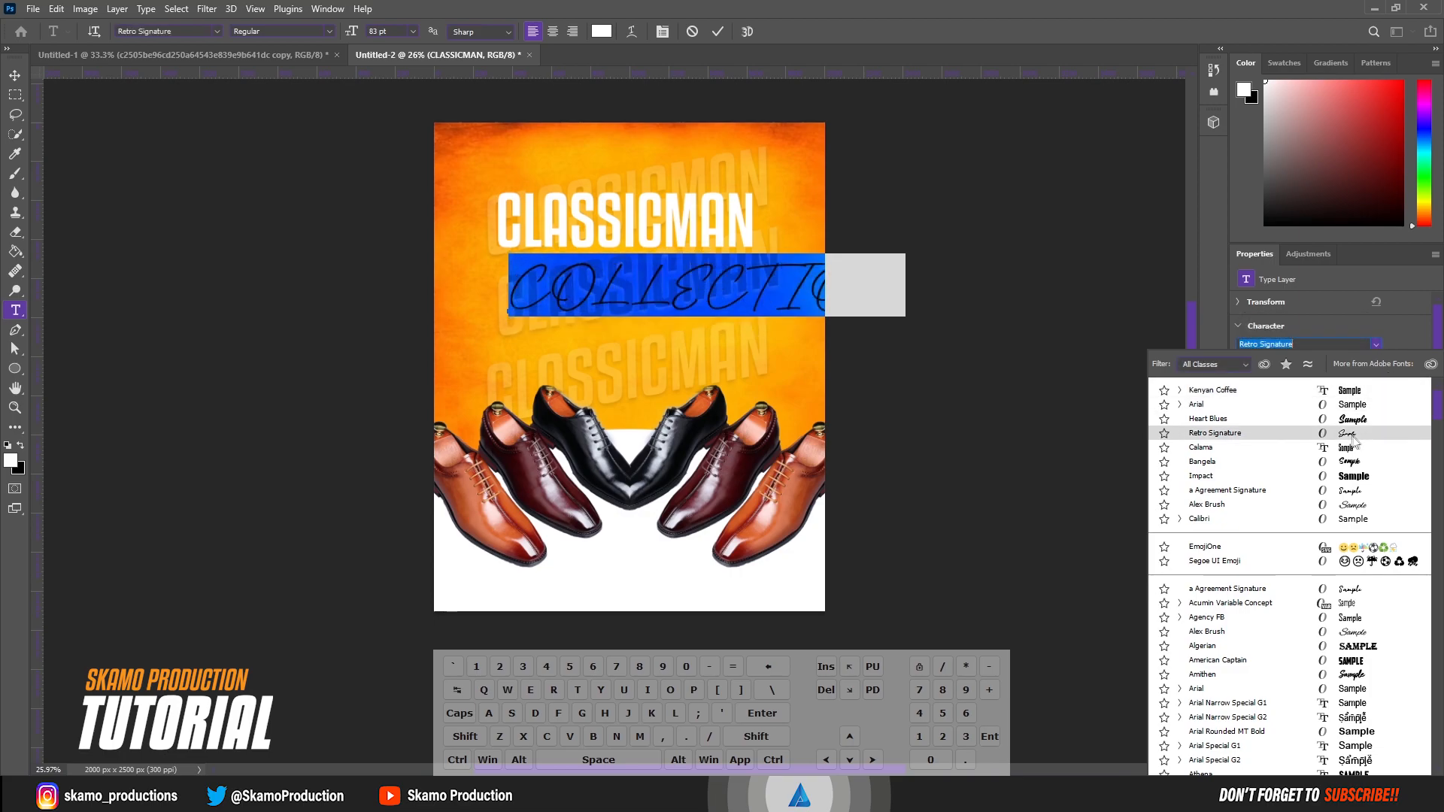
{"action": "left_click", "coordinate": [1348, 435]}
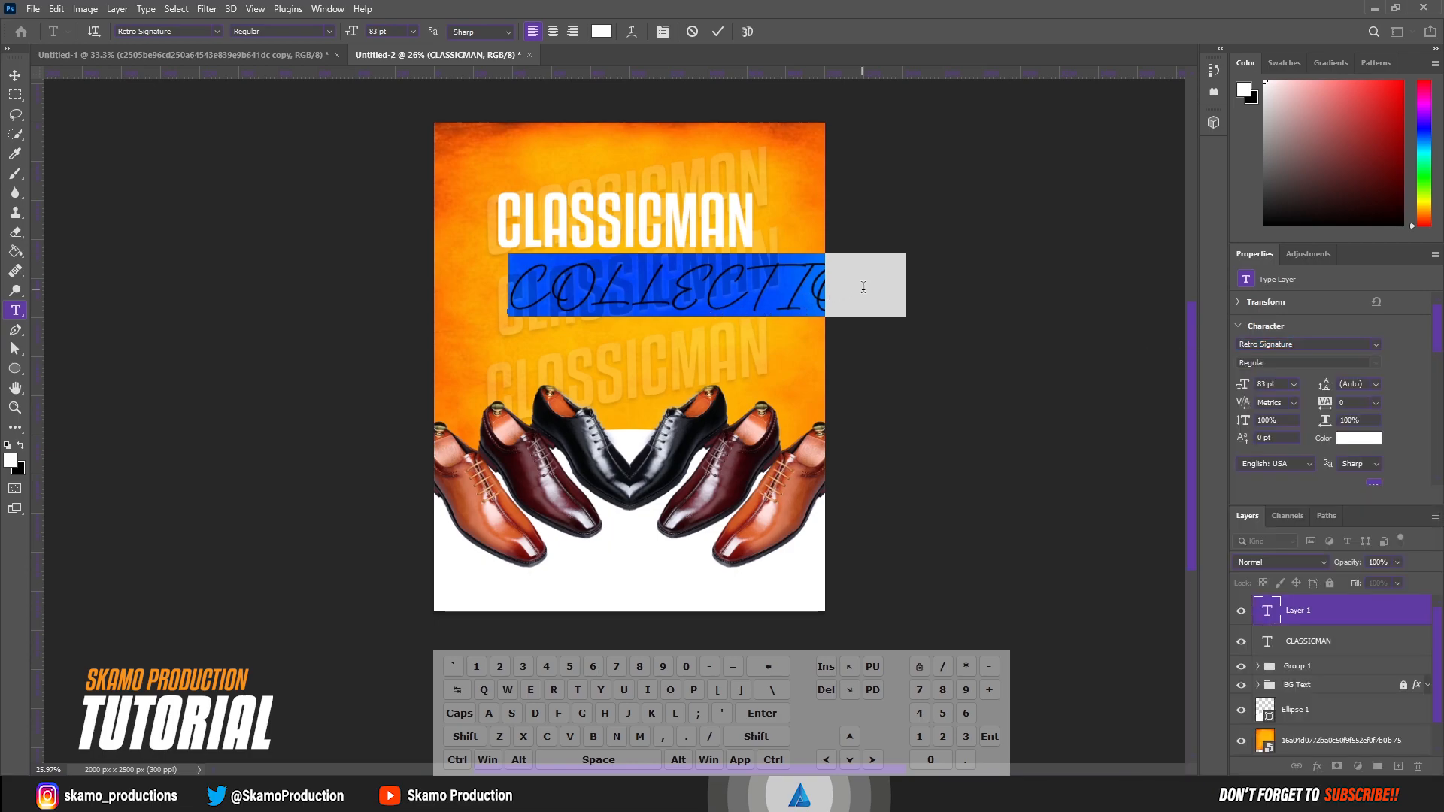
Step: Replace the script text with "Collection" in mixed case and place it overlapping the lower right part of the CLASSICMAN headline
{"action": "left_click", "coordinate": [902, 288]}
{"action": "key", "text": "BackSpace"}
{"action": "key", "text": "BackSpace"}
{"action": "key", "text": "BackSpace"}
{"action": "key", "text": "BackSpace"}
{"action": "key", "text": "BackSpace"}
{"action": "key", "text": "BackSpace"}
{"action": "key", "text": "BackSpace"}
{"action": "key", "text": "BackSpace"}
{"action": "key", "text": "BackSpace"}
{"action": "key", "text": "BackSpace"}
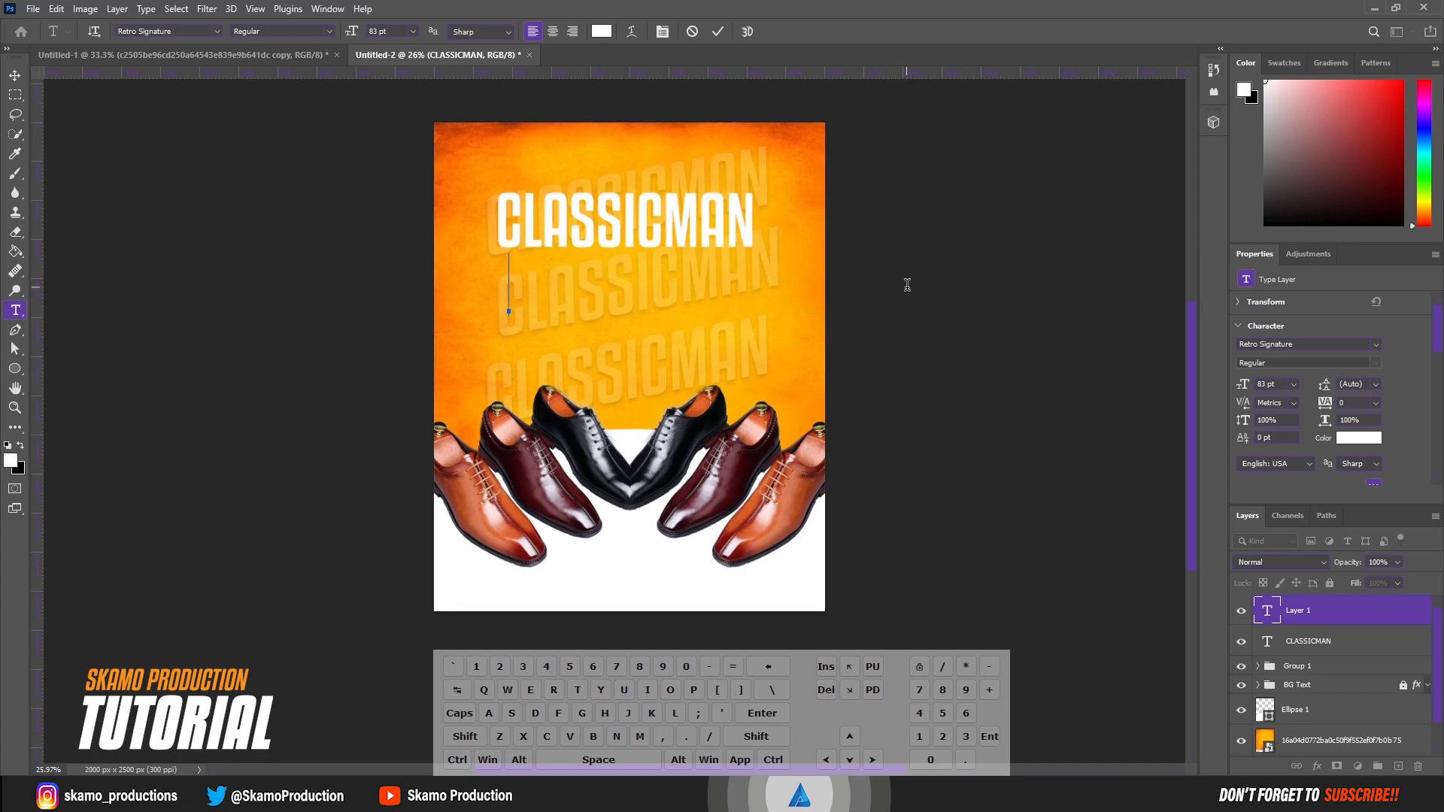
{"action": "type", "text": "Coll"}
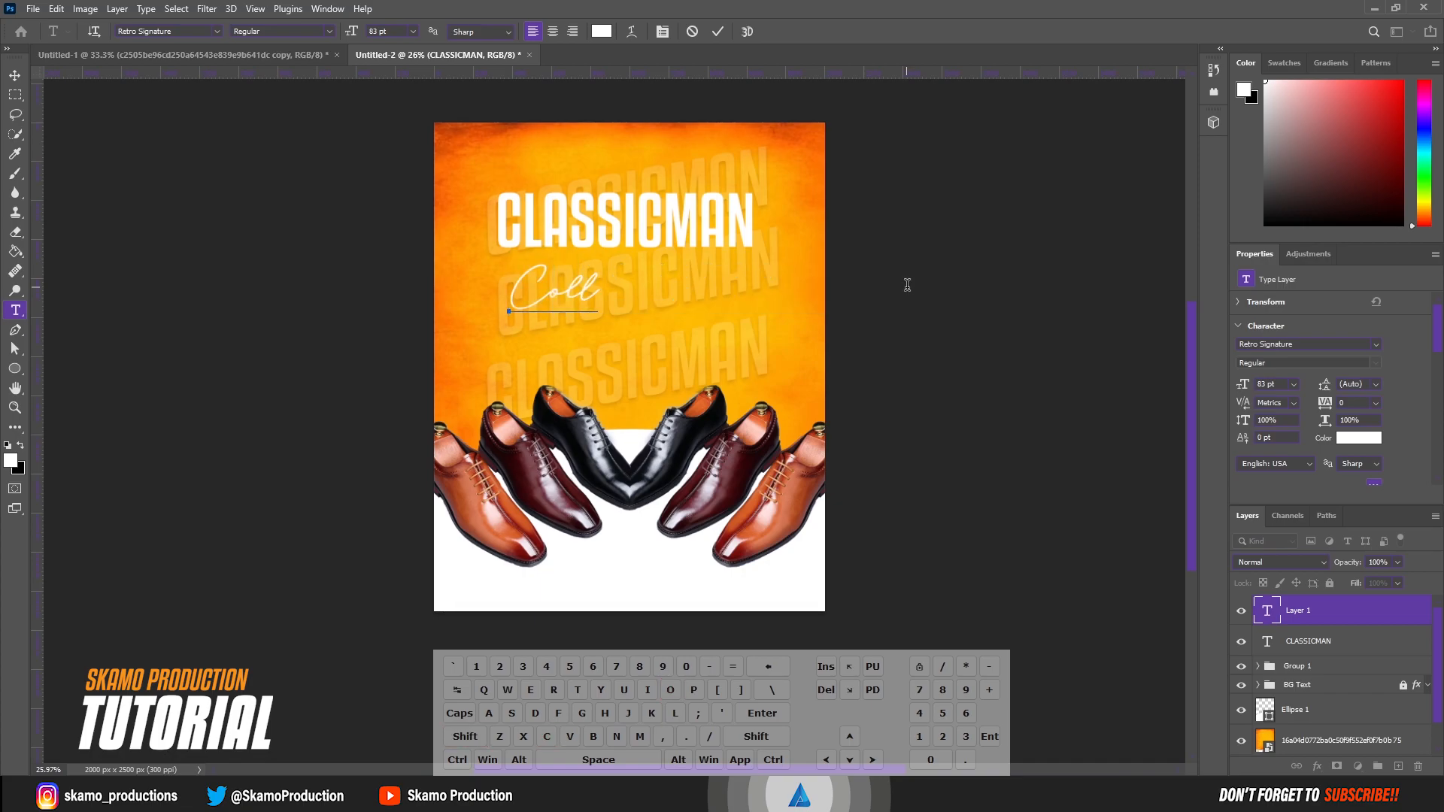
{"action": "type", "text": "ection"}
{"action": "left_click_drag", "start_coordinate": [651, 340], "coordinate": [728, 312]}
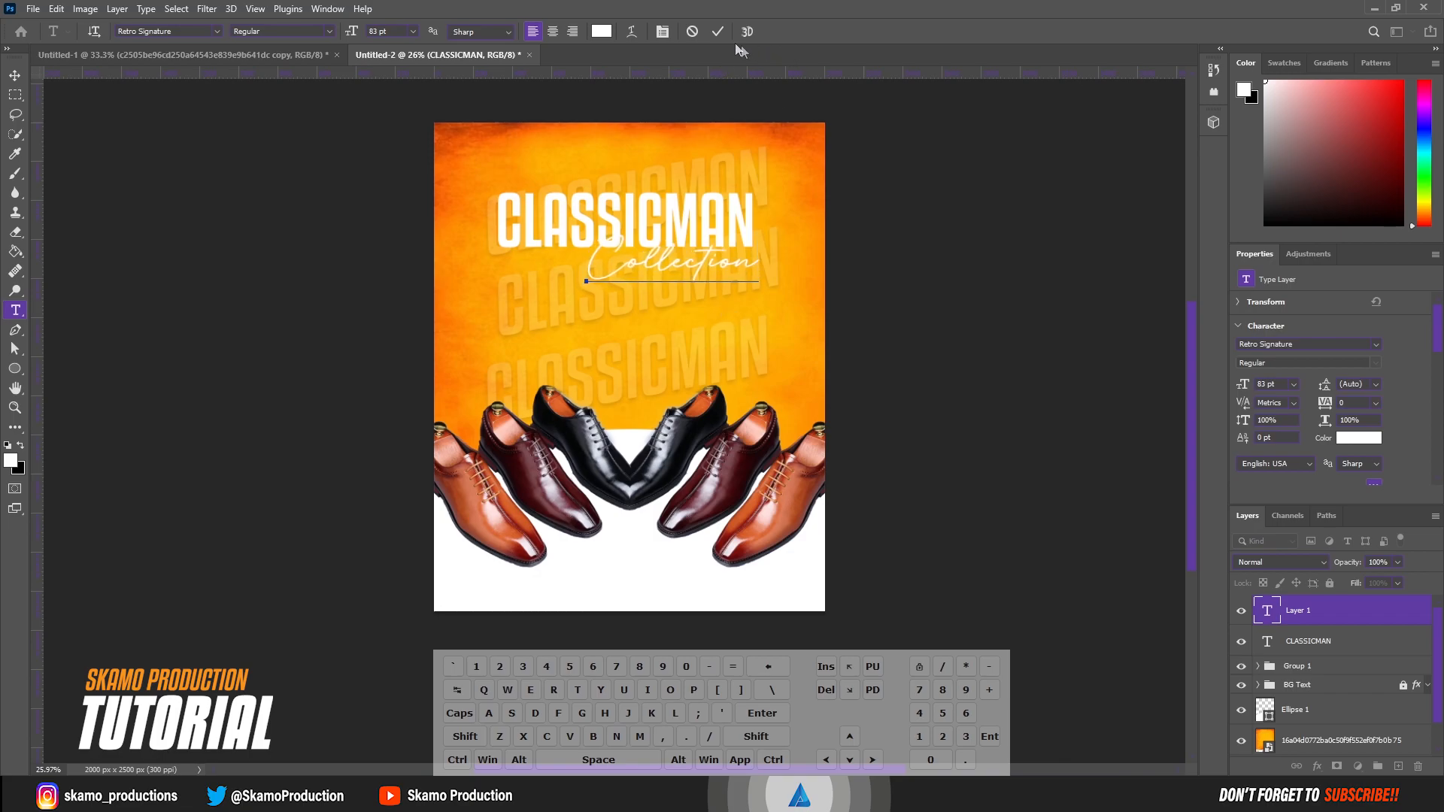
{"action": "left_click", "coordinate": [717, 32]}
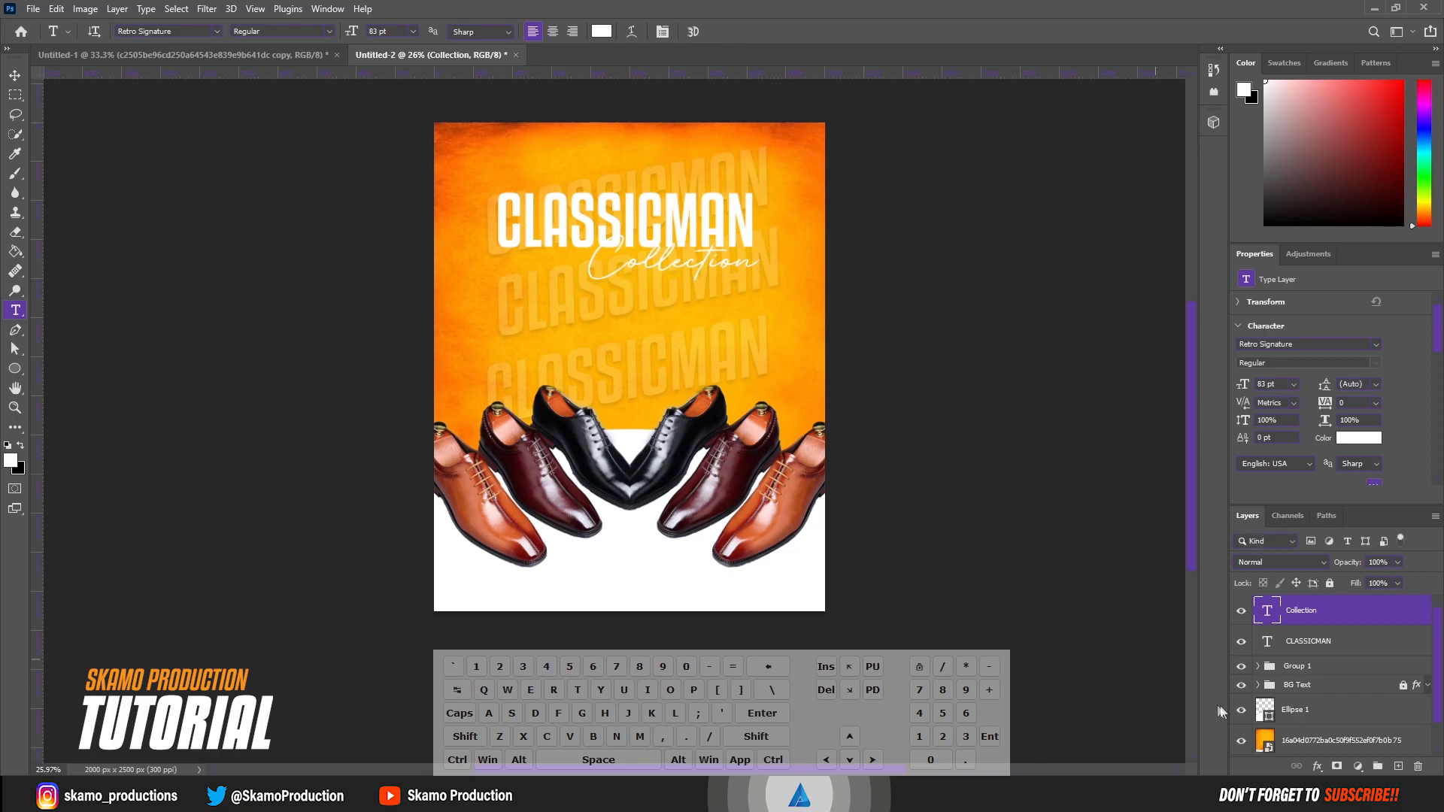
Step: Add a new text "SHOP AT" on the orange background below the headline
{"action": "left_click", "coordinate": [446, 344]}
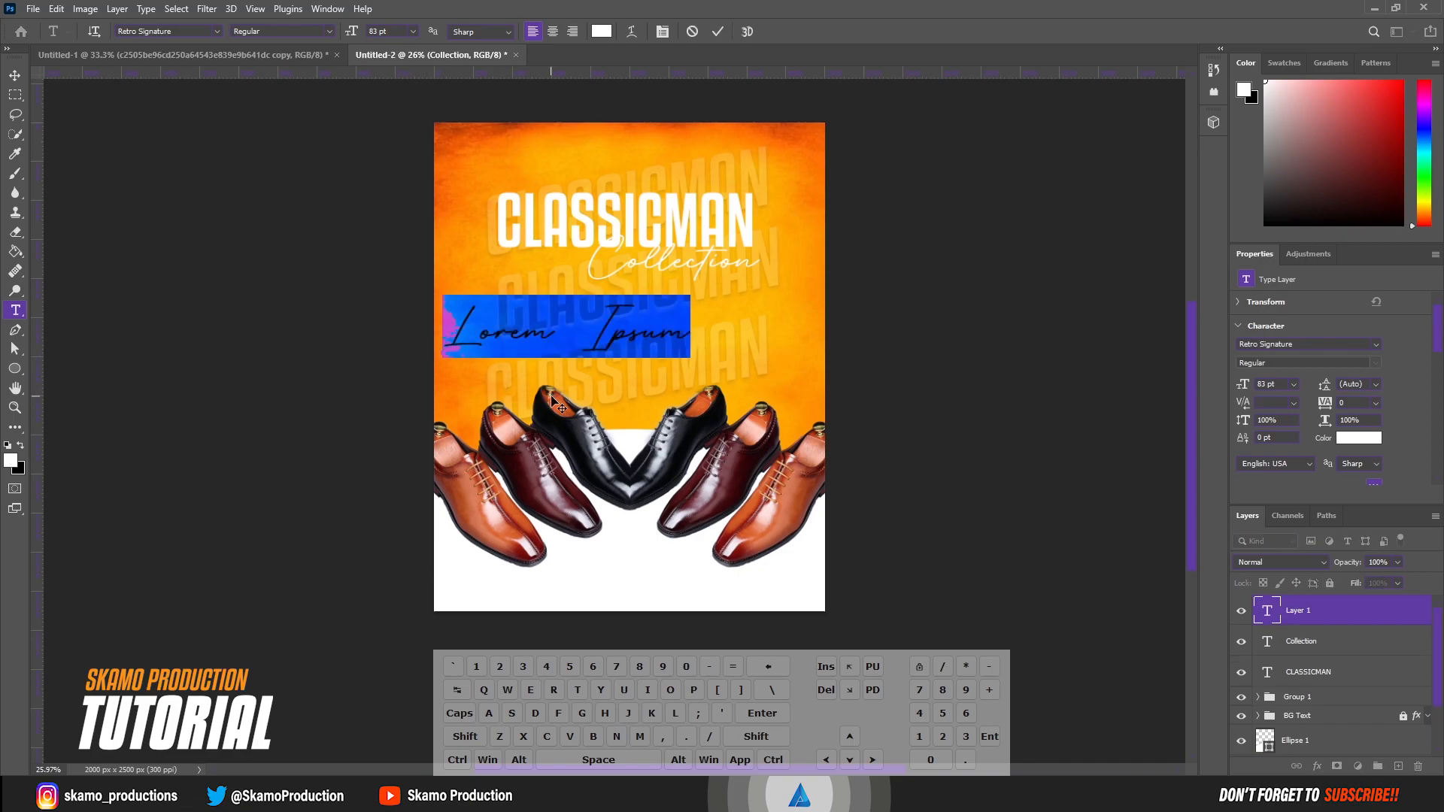
{"action": "key", "text": "shift"}
{"action": "type", "text": "SH"}
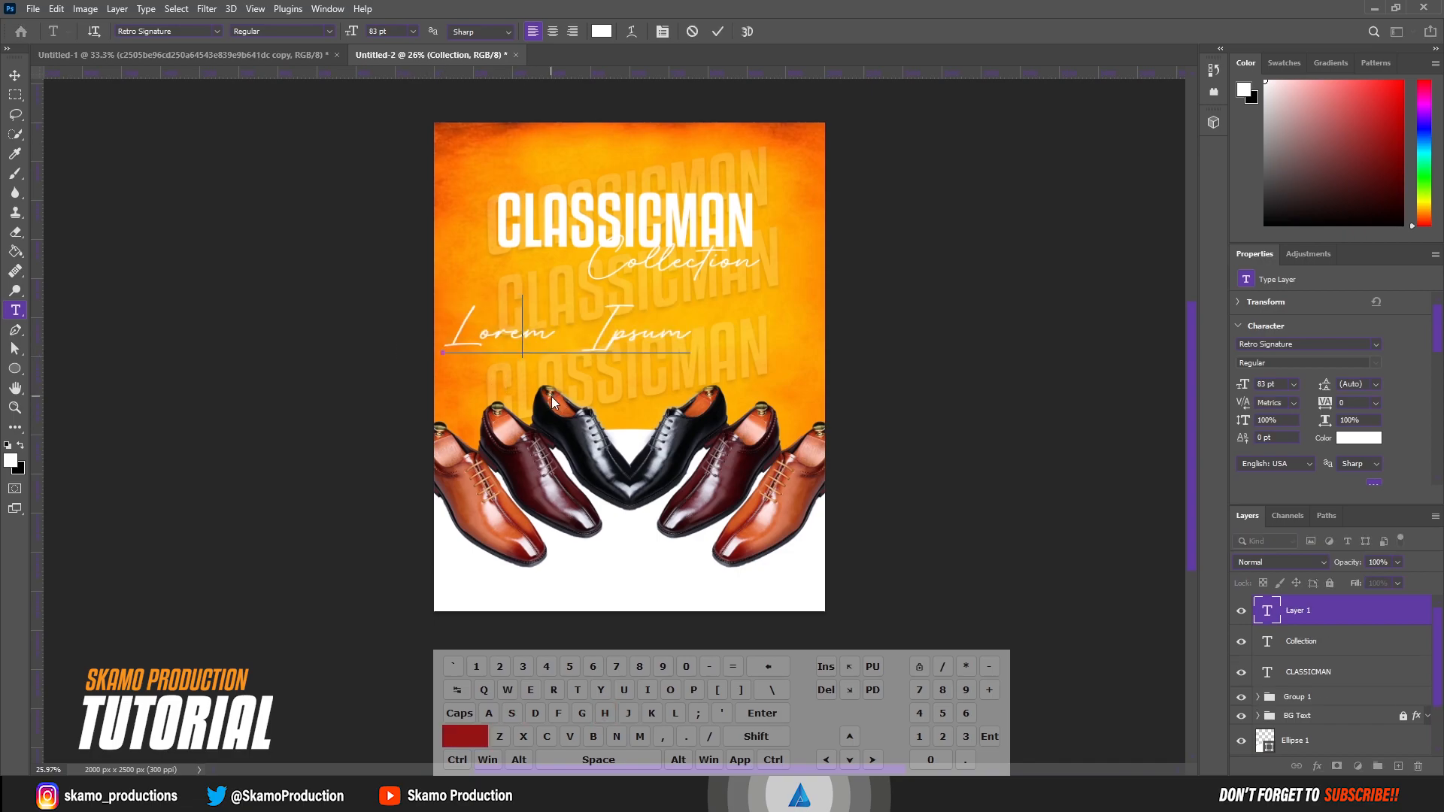
{"action": "type", "text": "OP AT"}
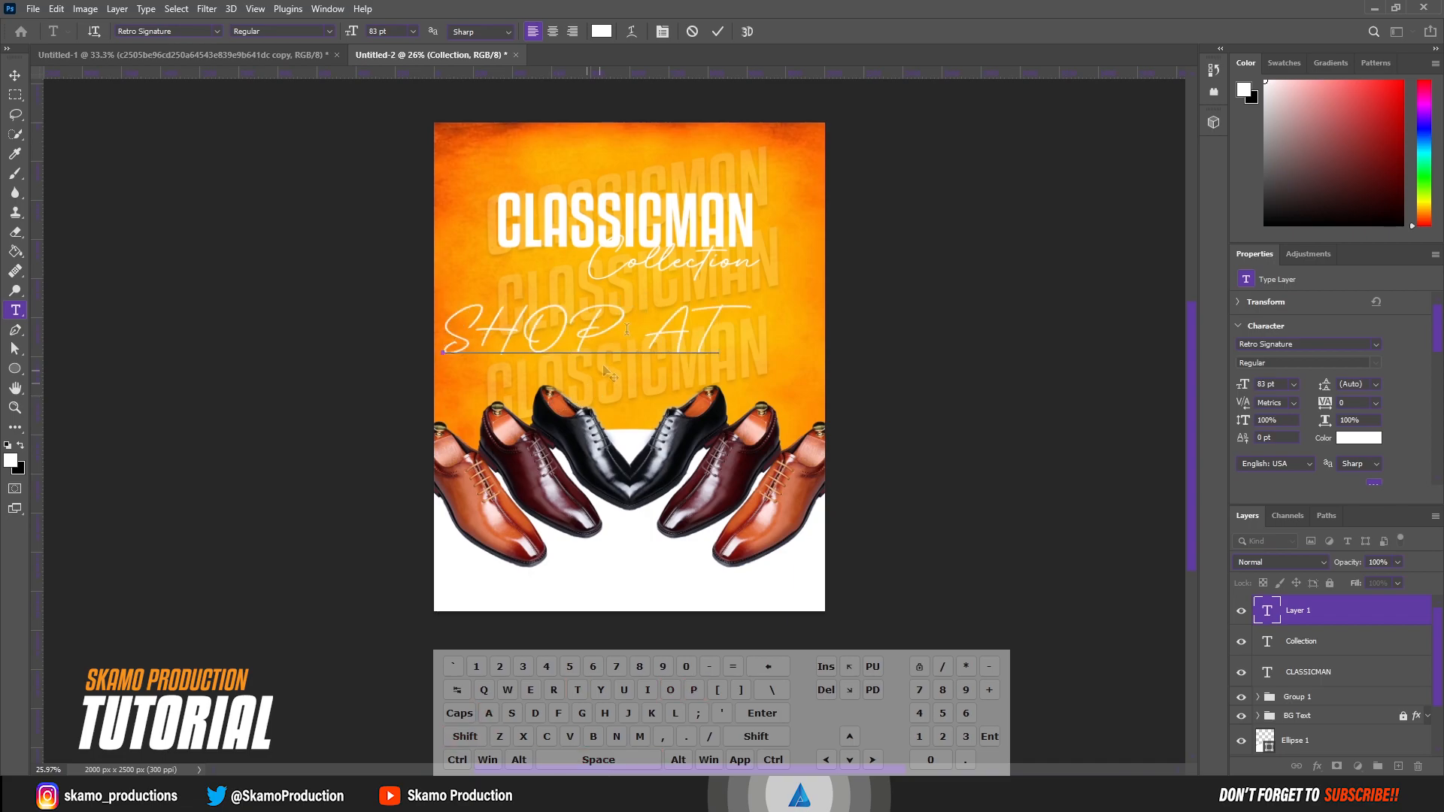
Step: Format the SHOP AT text in Arial at 41 pt with a tracking of 200
{"action": "left_click_drag", "start_coordinate": [718, 319], "coordinate": [414, 307]}
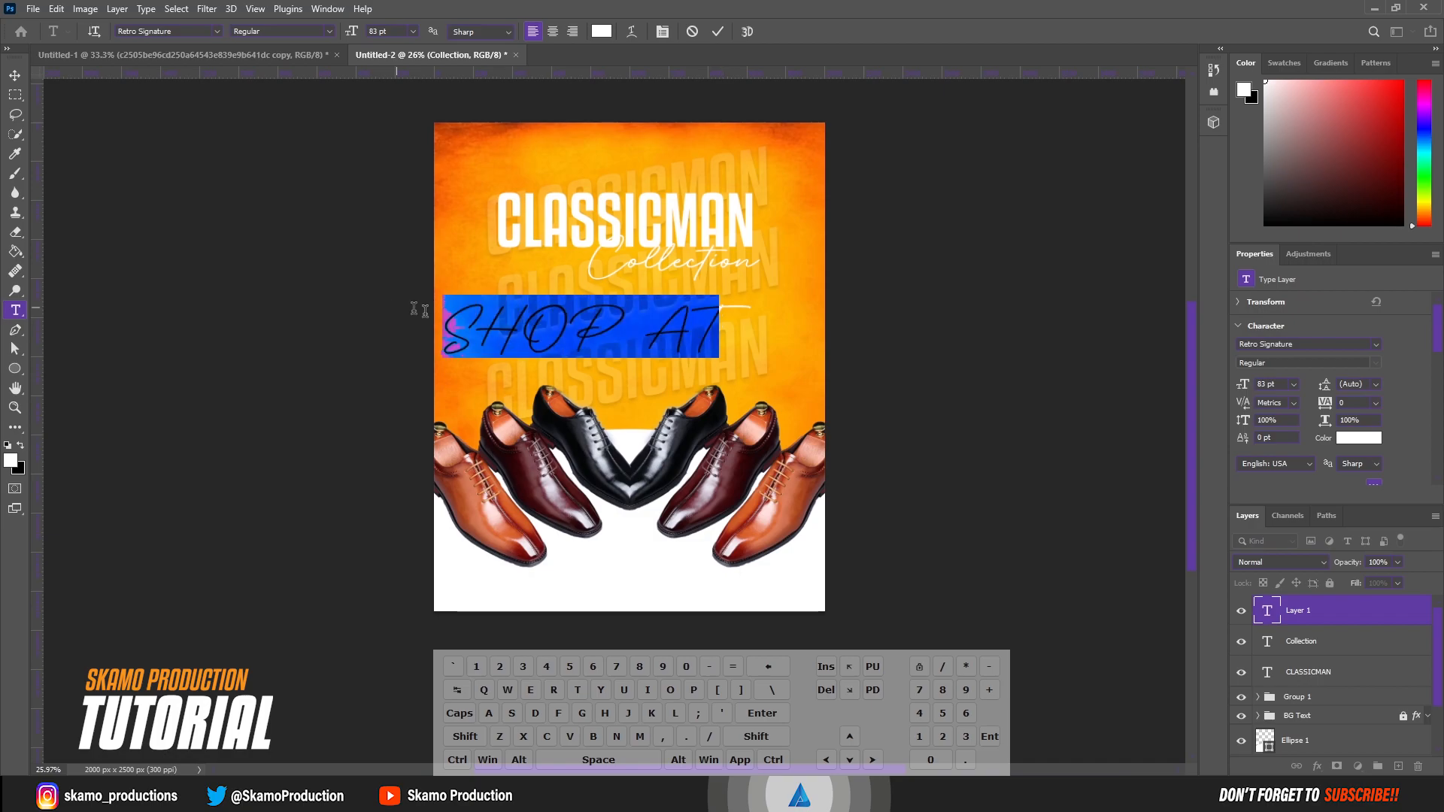
{"action": "left_click", "coordinate": [1374, 344]}
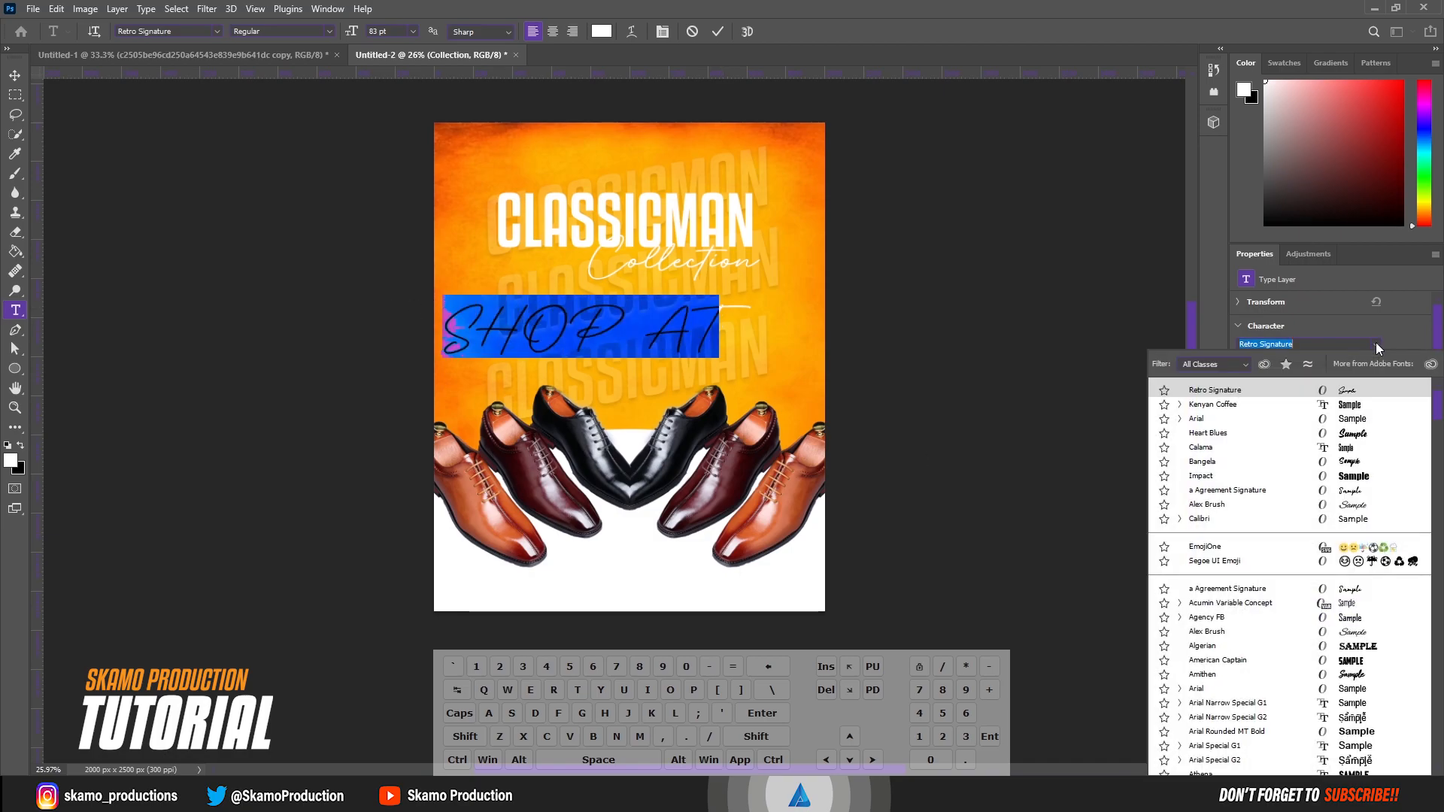
{"action": "left_click", "coordinate": [1337, 423]}
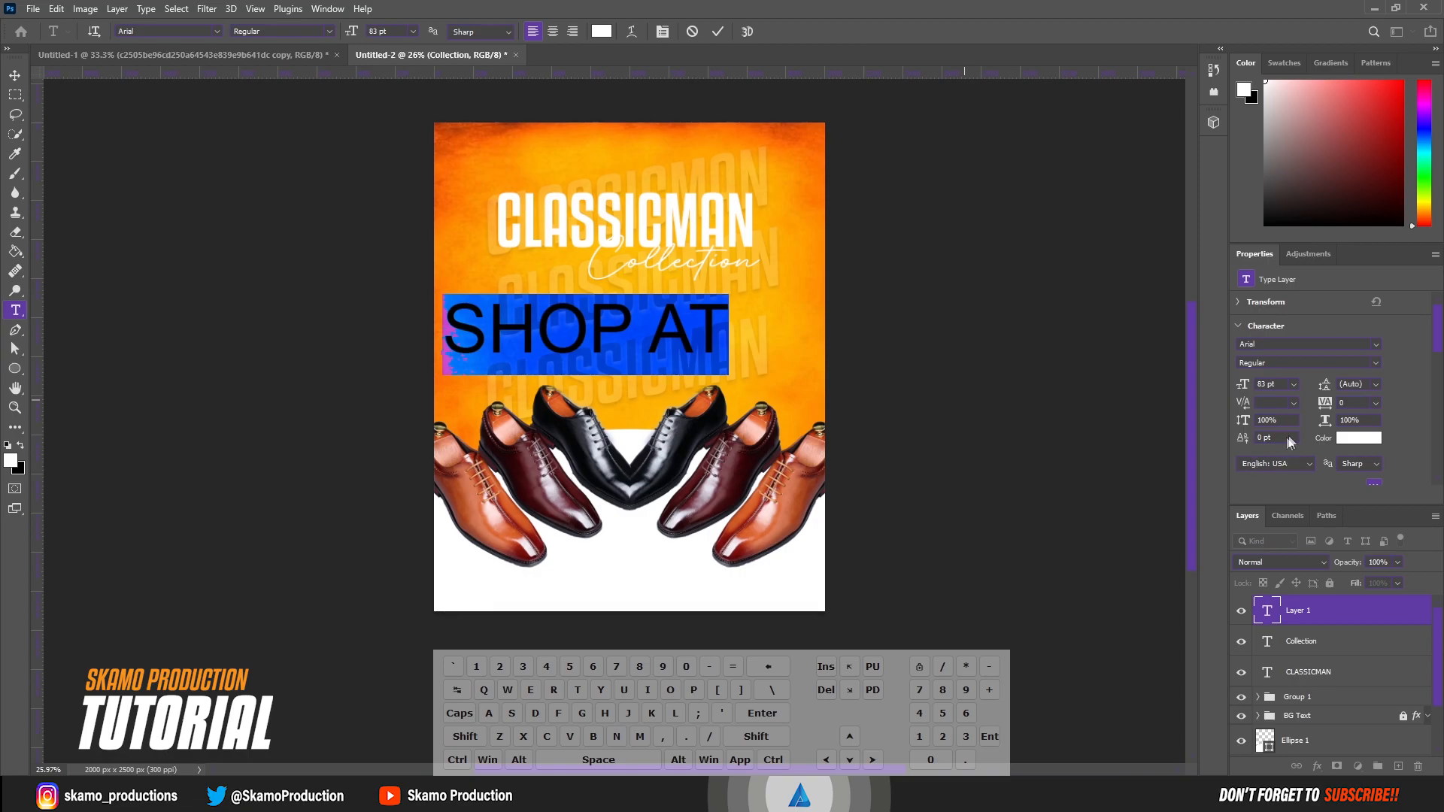
{"action": "left_click_drag", "start_coordinate": [1244, 385], "coordinate": [1210, 387]}
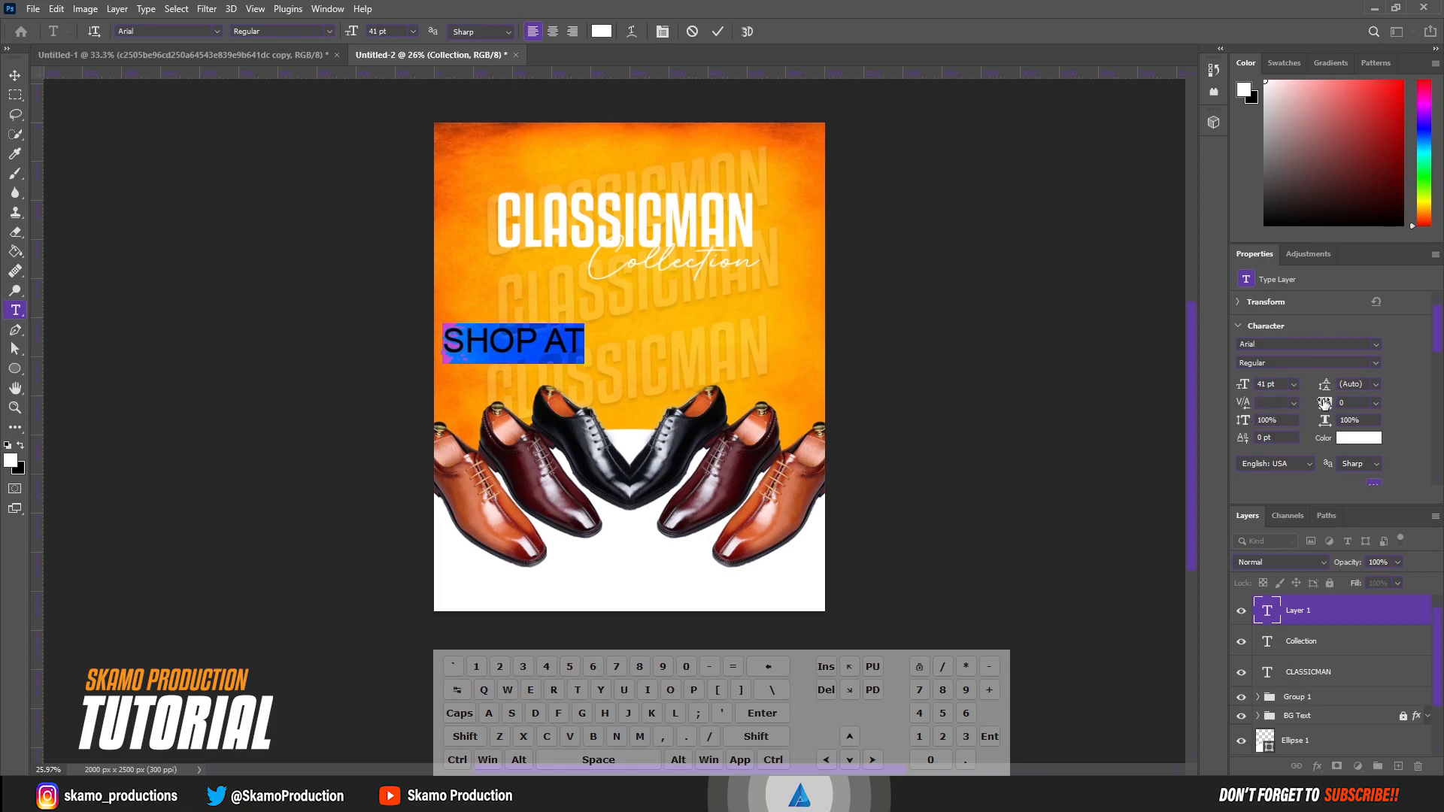
{"action": "left_click_drag", "start_coordinate": [1325, 404], "coordinate": [1331, 406]}
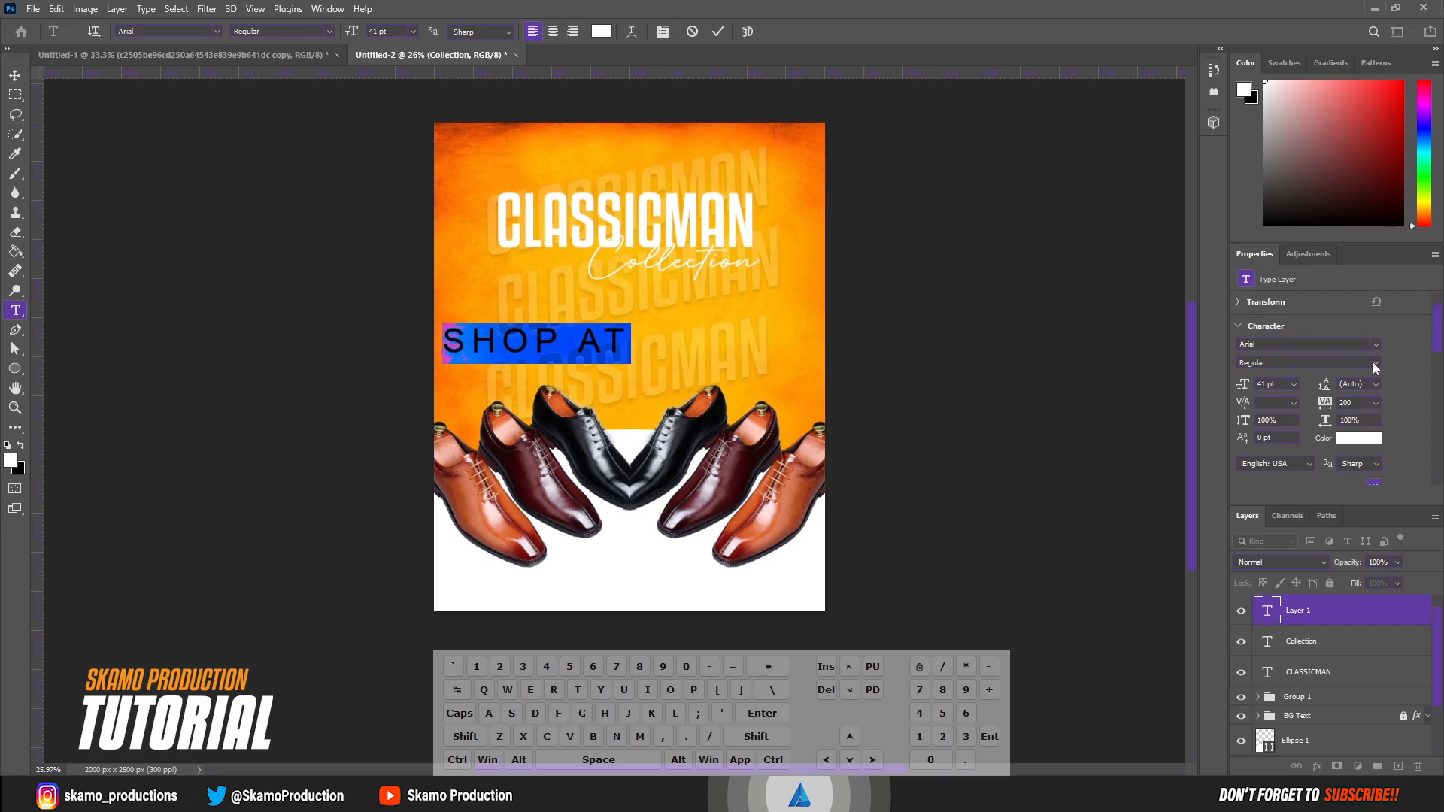
Step: Make the SHOP AT text bold at 28 pt and place it just above the CLASSICMAN headline
{"action": "left_click", "coordinate": [1373, 367]}
{"action": "left_click", "coordinate": [1308, 414]}
{"action": "left_click_drag", "start_coordinate": [1240, 389], "coordinate": [1241, 386]}
{"action": "left_click_drag", "start_coordinate": [561, 380], "coordinate": [648, 222]}
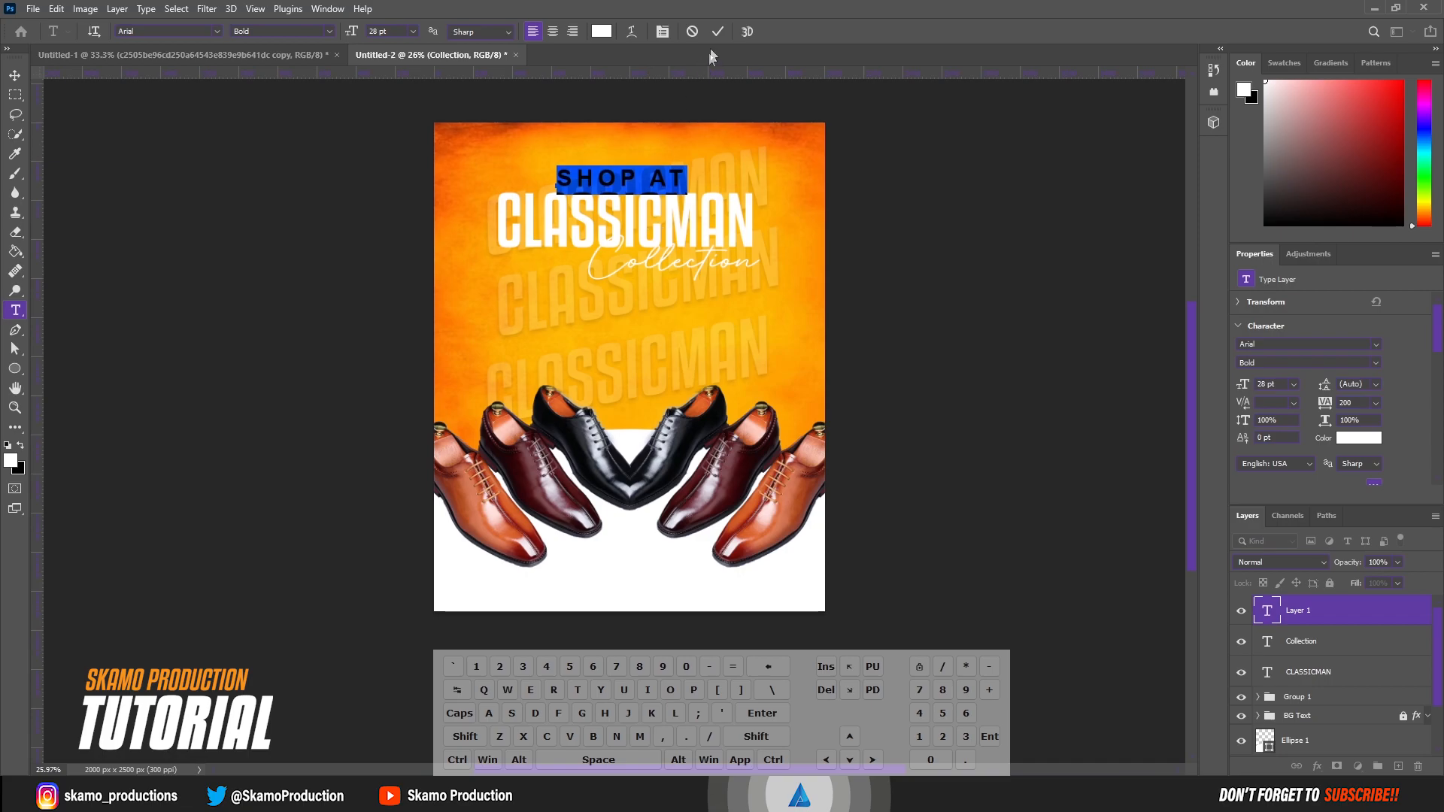
{"action": "left_click", "coordinate": [717, 31]}
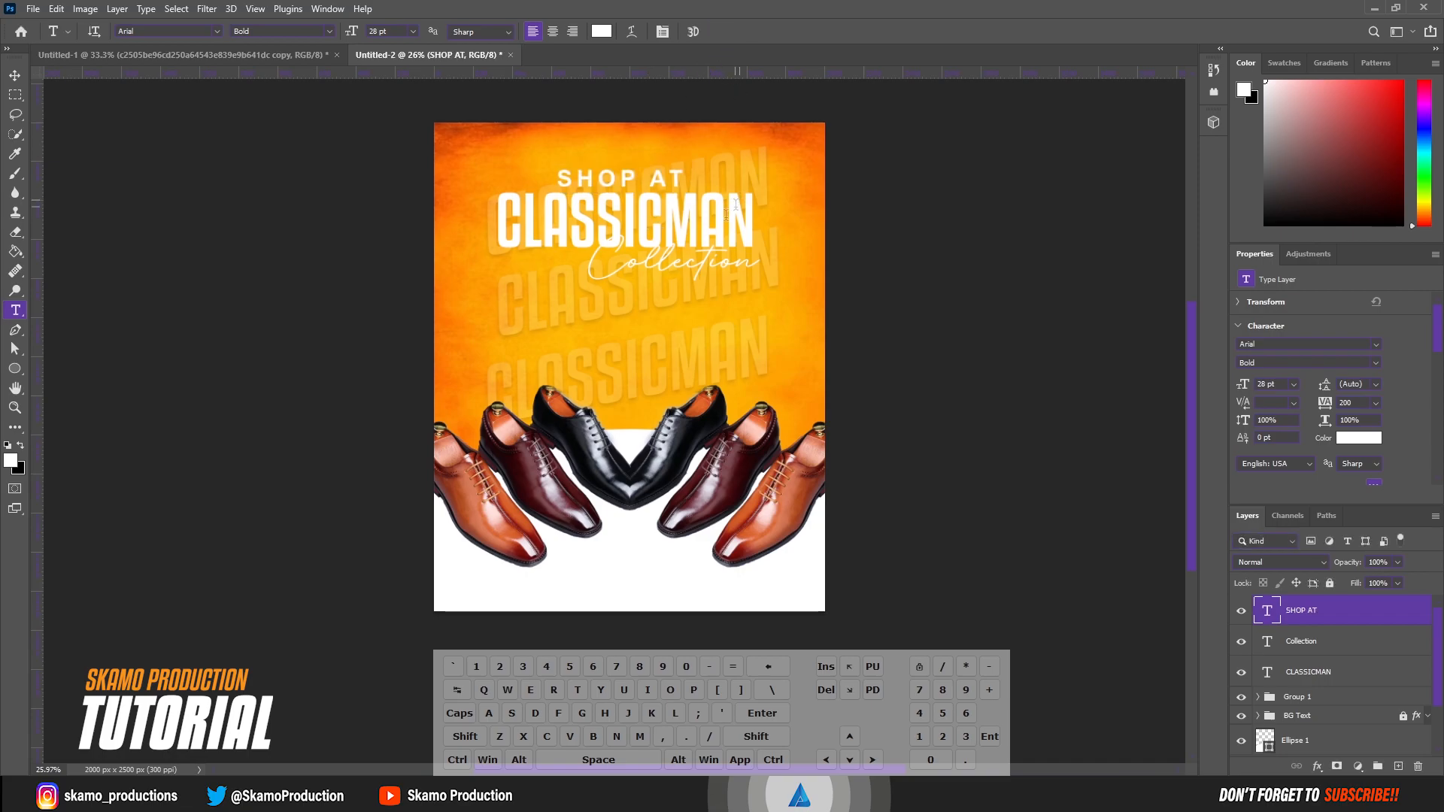
Step: Shift the SHOP AT text slightly to the right so it is centred above the CLASSICMAN headline
{"action": "left_click", "coordinate": [15, 76]}
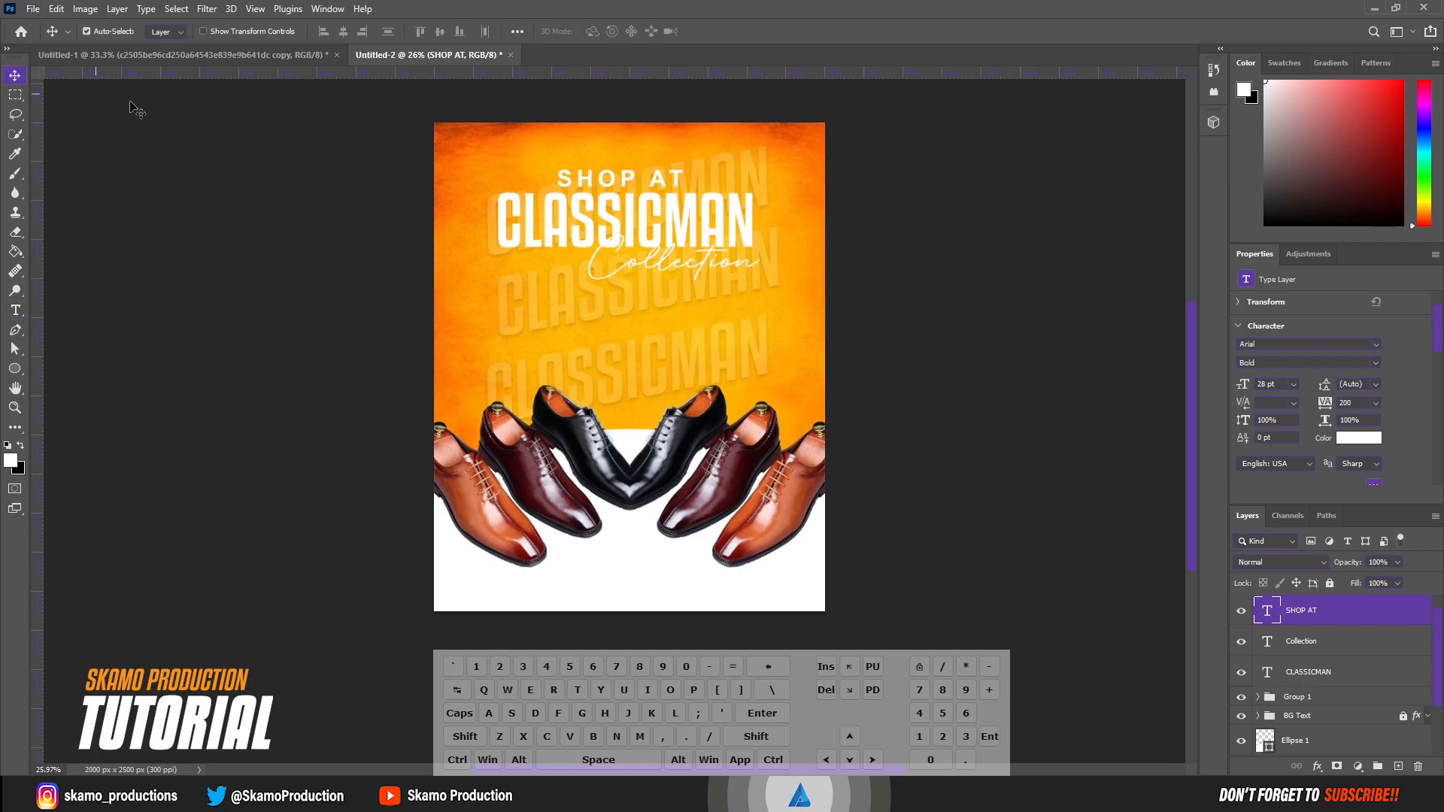
{"action": "left_click_drag", "start_coordinate": [625, 179], "coordinate": [633, 179]}
{"action": "left_click_drag", "start_coordinate": [635, 178], "coordinate": [634, 180]}
{"action": "key", "text": "Up"}
{"action": "key", "text": "Up"}
{"action": "key", "text": "Up"}
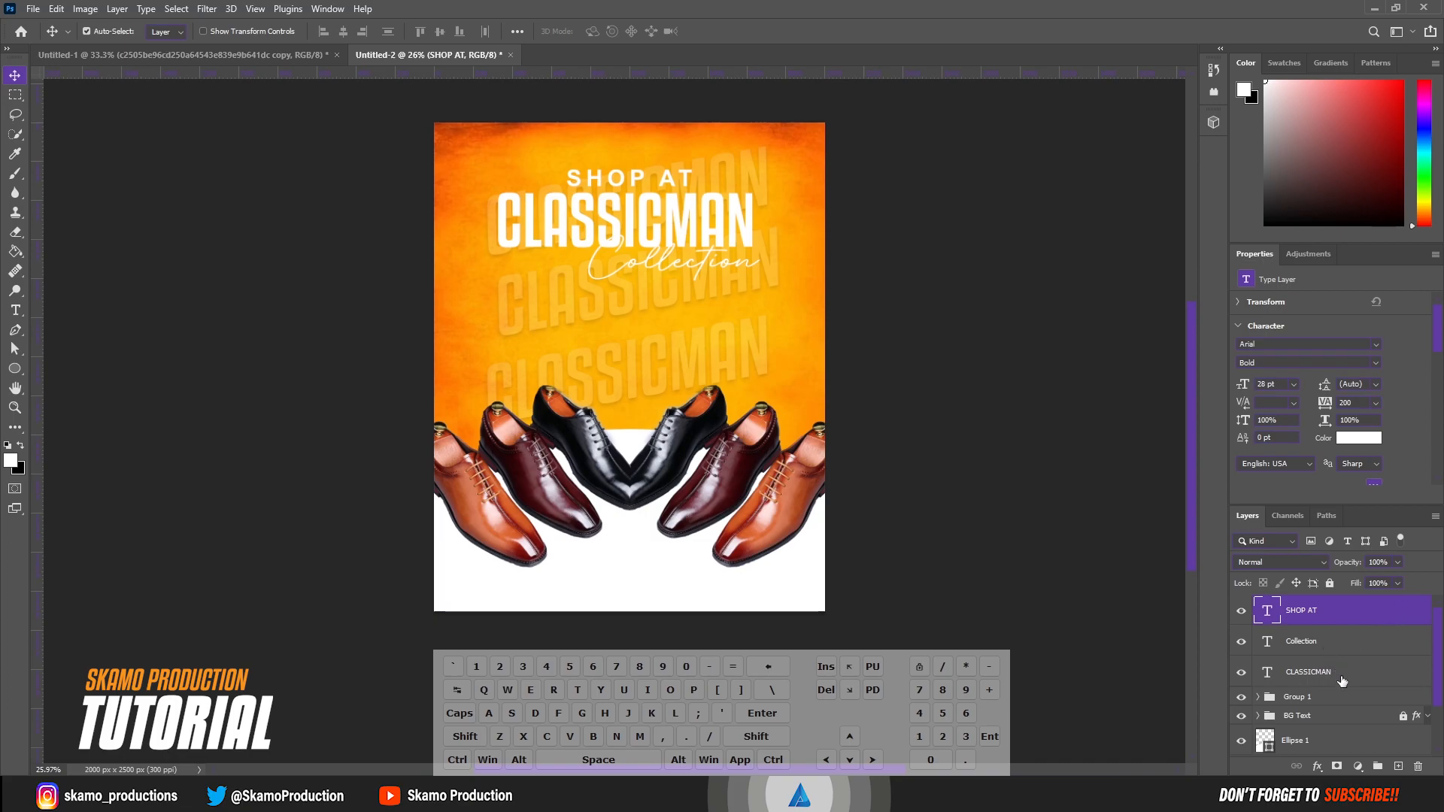
Step: Group the Collection and CLASSICMAN text layers
{"action": "left_click", "coordinate": [1323, 648]}
{"action": "left_click", "coordinate": [1322, 679], "text": "shift"}
{"action": "key", "text": "ctrl+g"}
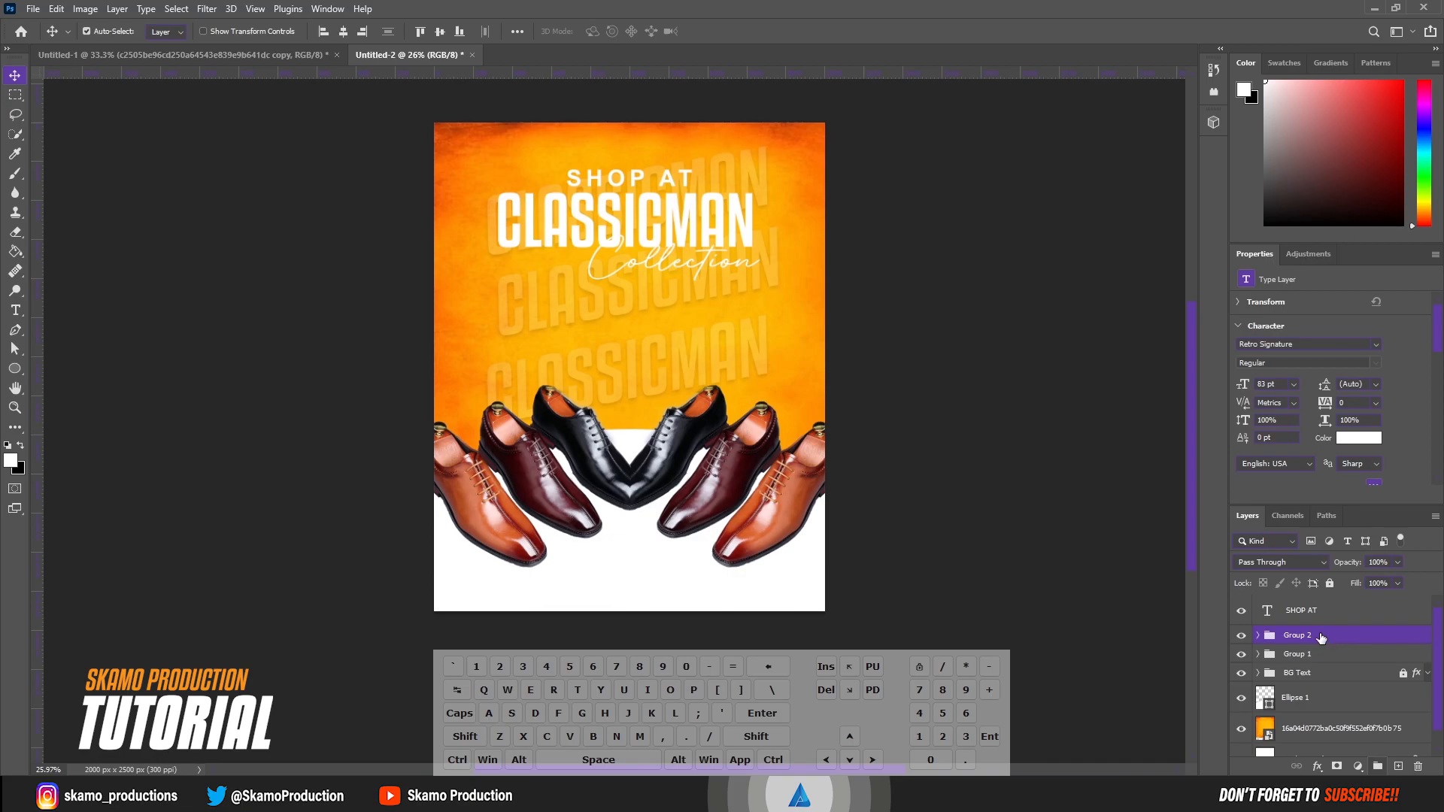
Step: Rename the new headline group as "Main Text"
{"action": "double_click", "coordinate": [1302, 636]}
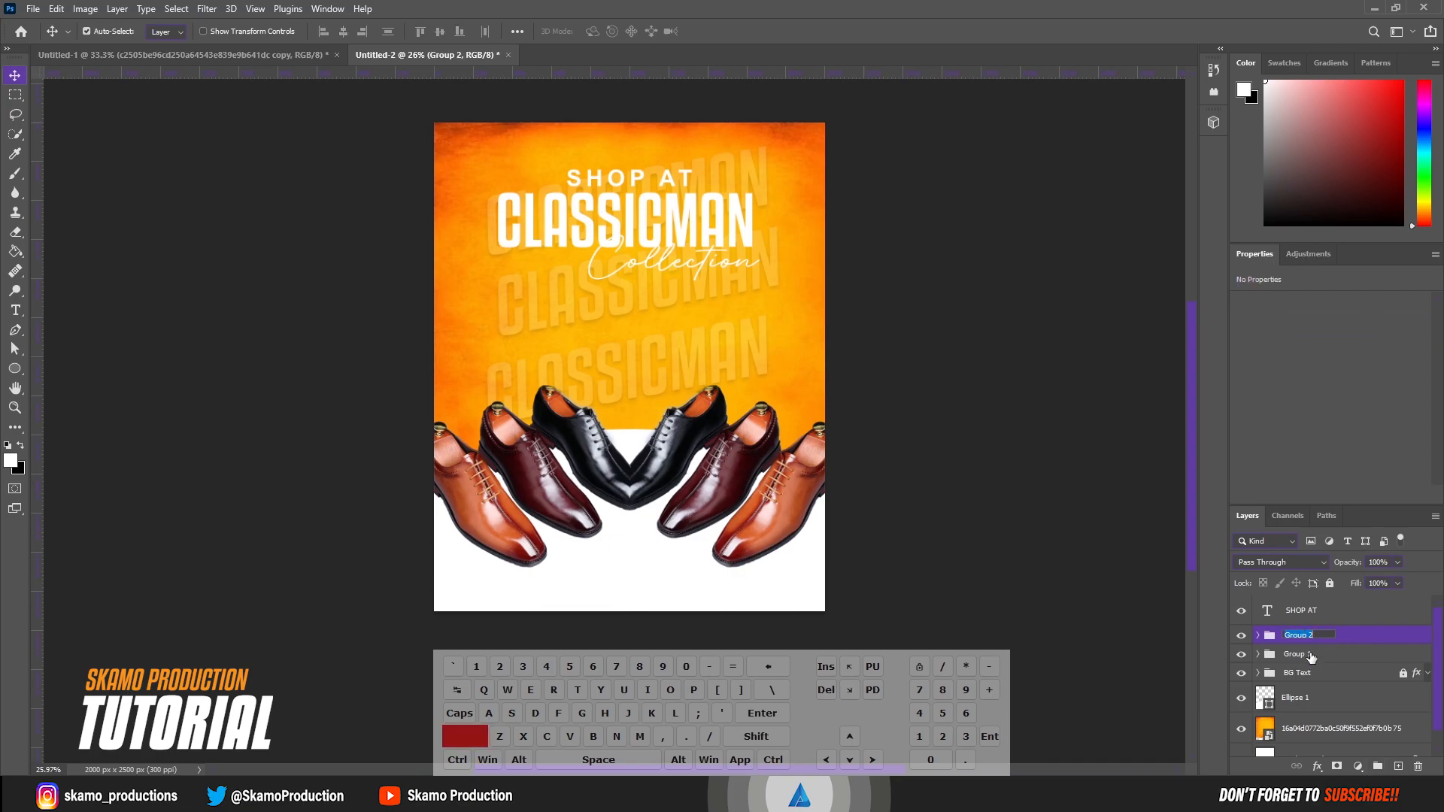
{"action": "type", "text": "MAin Text"}
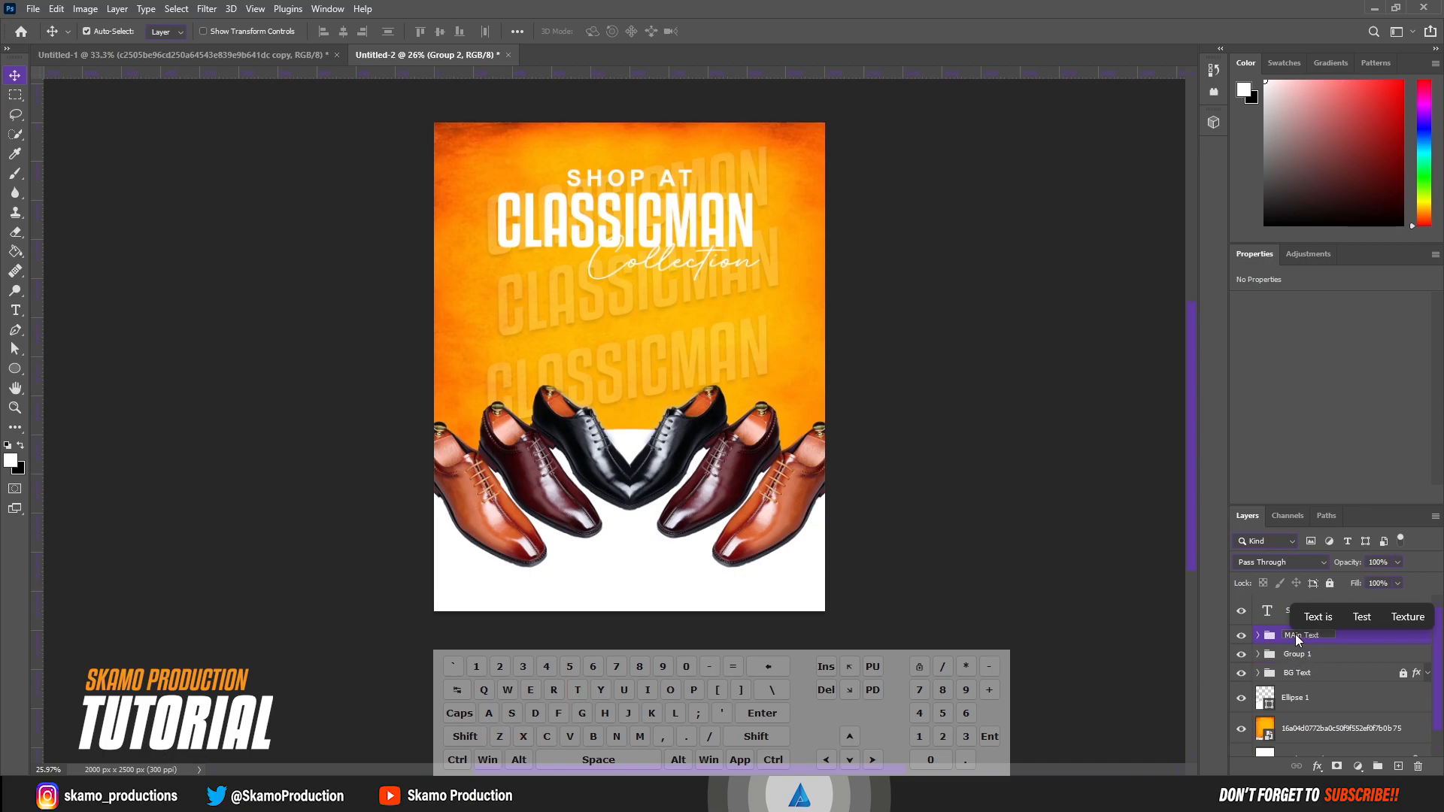
{"action": "key", "text": "Left"}
{"action": "key", "text": "Left"}
{"action": "key", "text": "BackSpace"}
{"action": "type", "text": "a"}
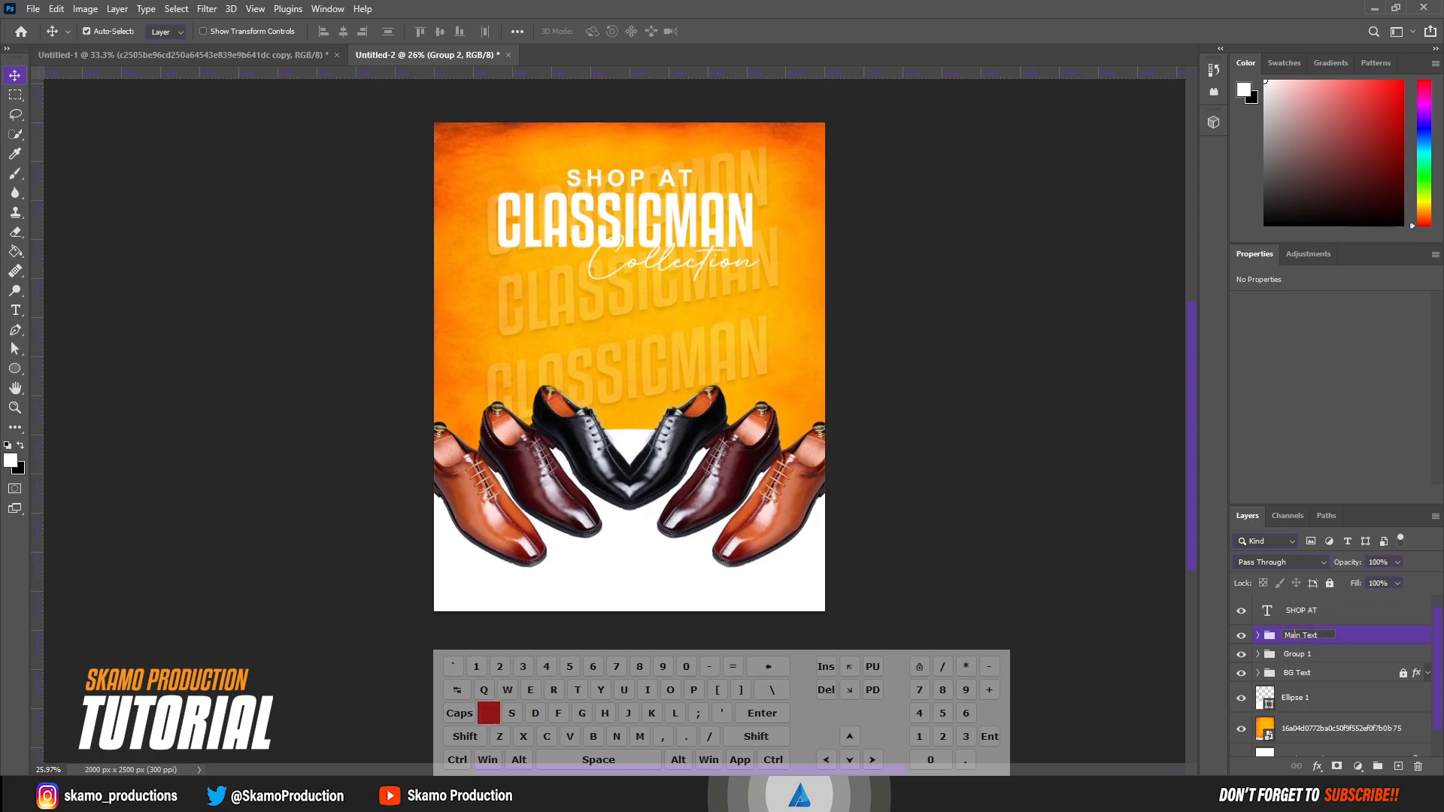
{"action": "left_click", "coordinate": [1346, 640]}
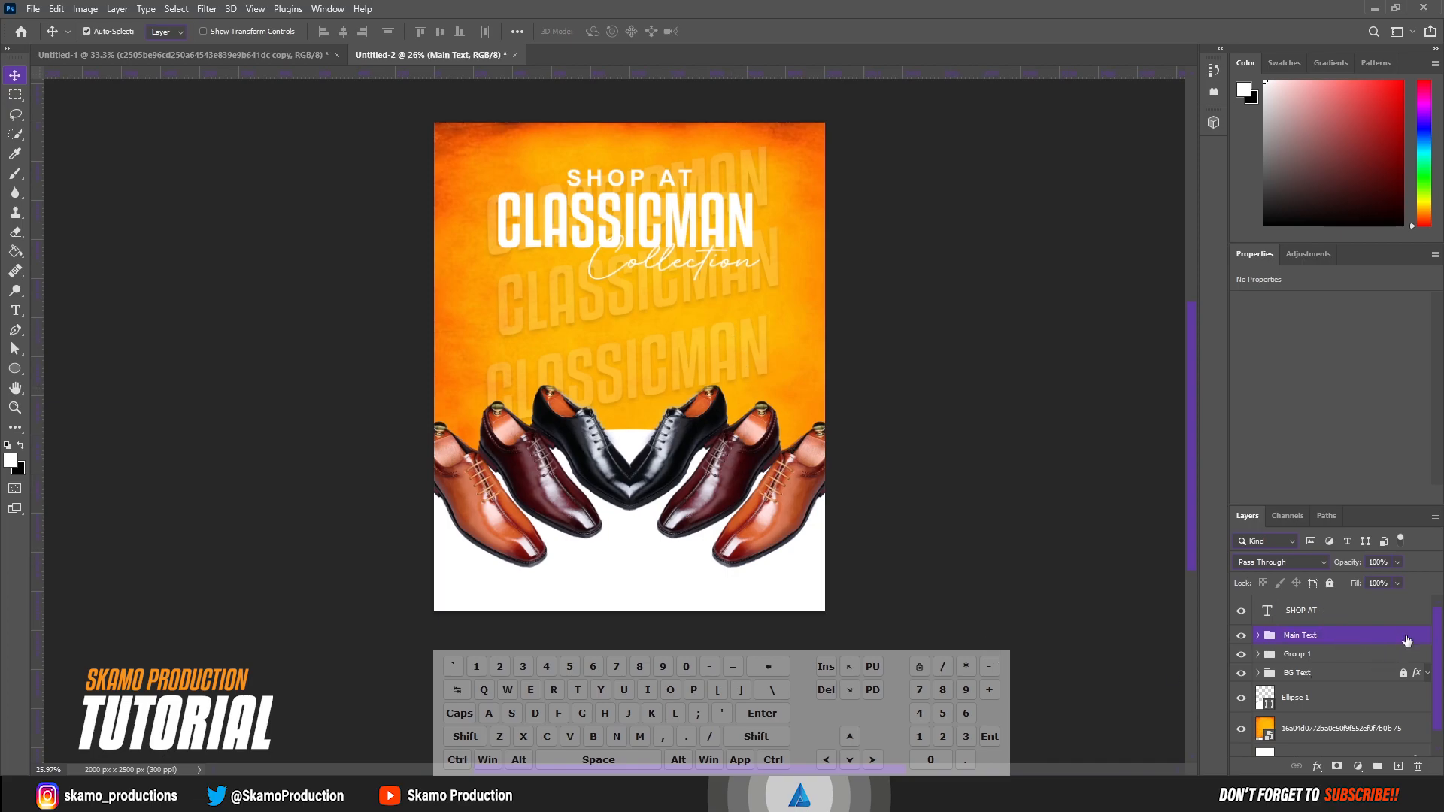
Step: Give the Main Text group a drop shadow with 70% opacity, 8 px distance and 21 px size, and collapse its effects list
{"action": "left_click", "coordinate": [1317, 767]}
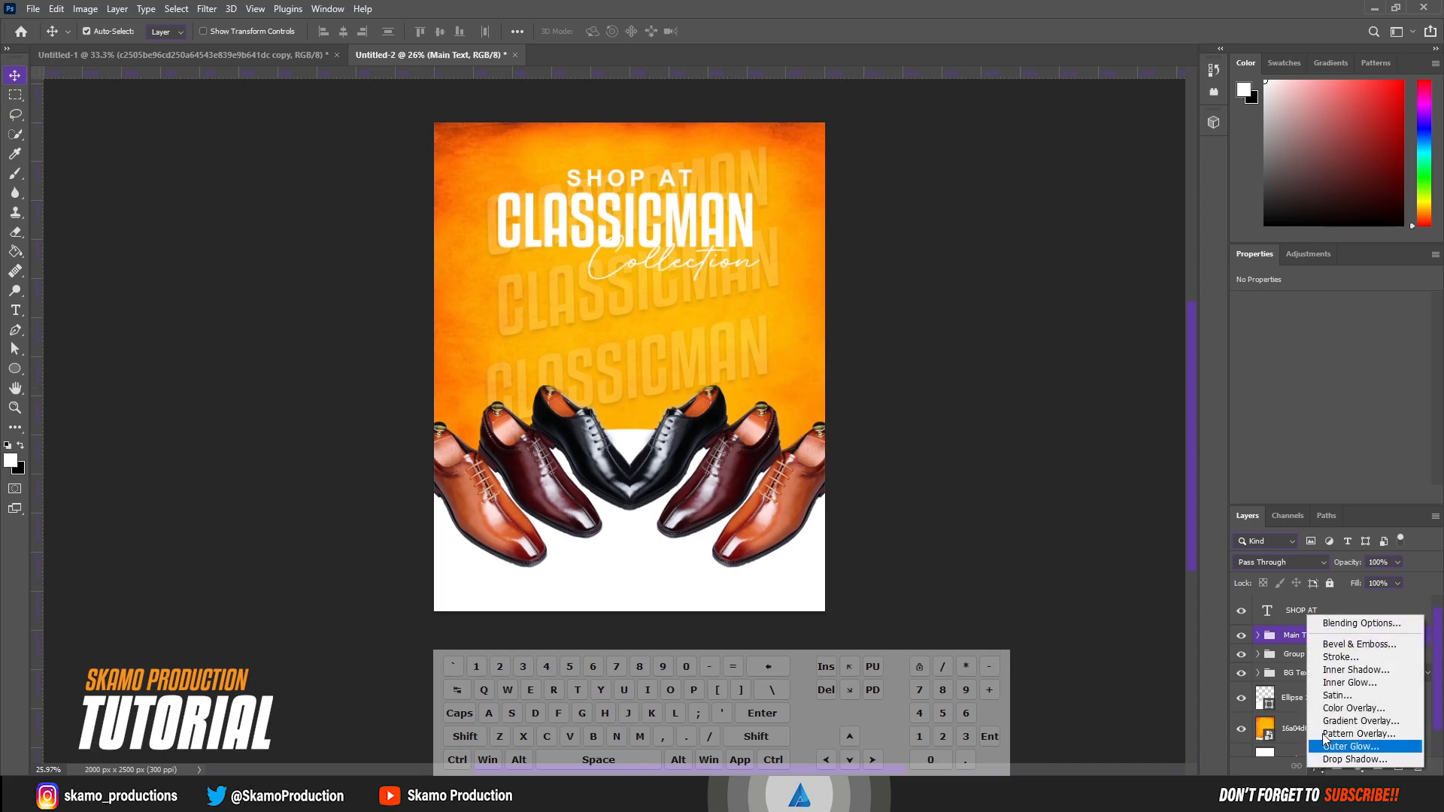
{"action": "left_click", "coordinate": [1335, 624]}
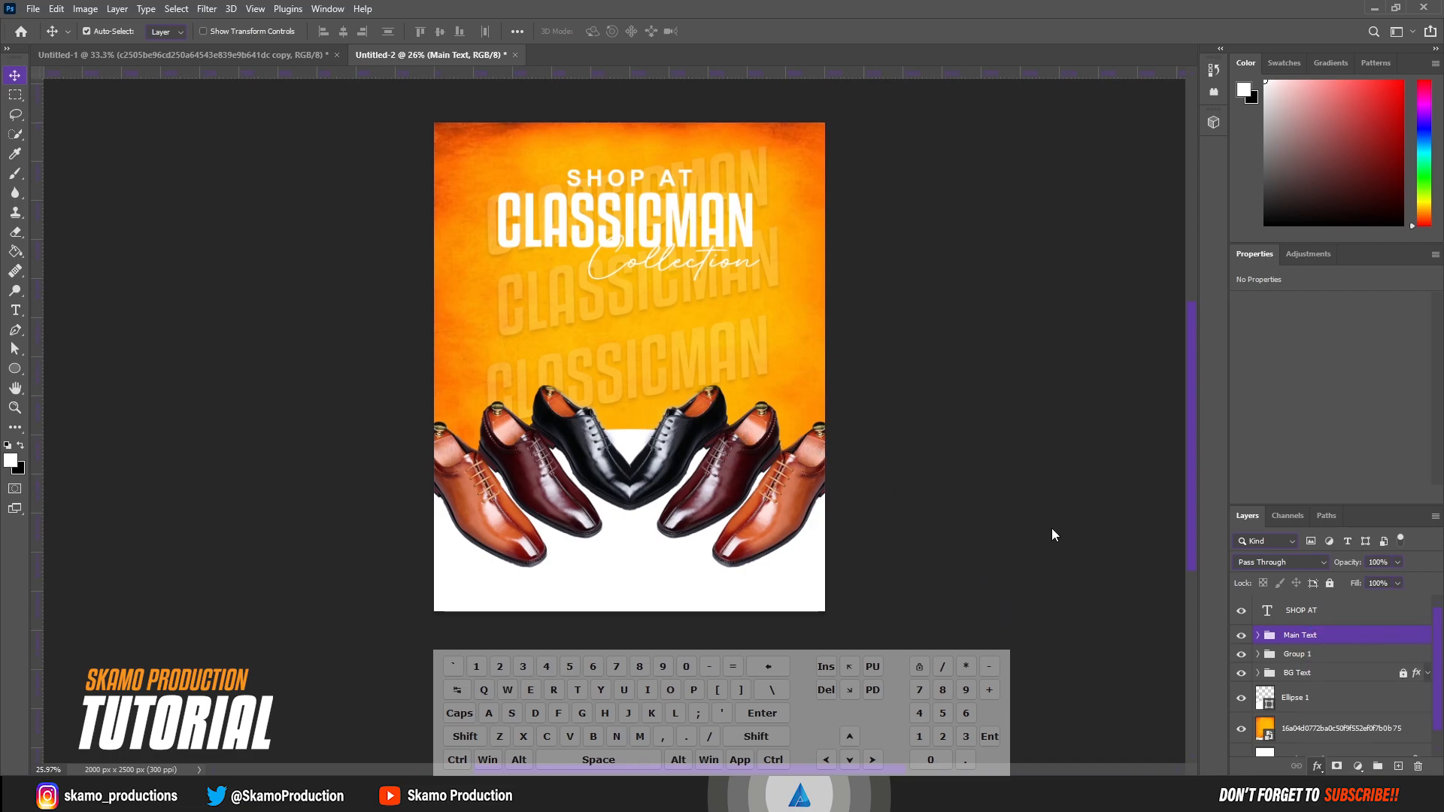
{"action": "left_click", "coordinate": [885, 527]}
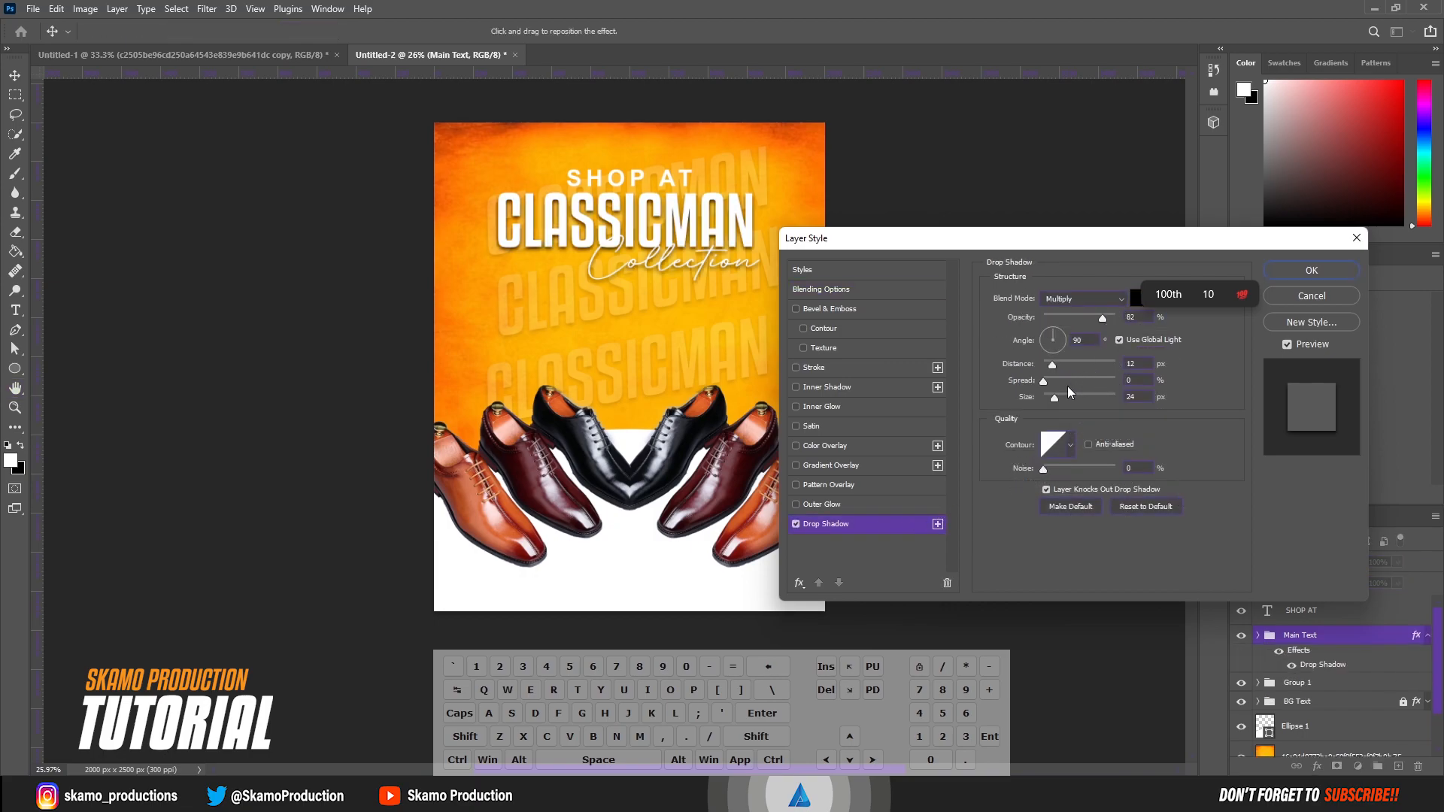
{"action": "left_click_drag", "start_coordinate": [1053, 367], "coordinate": [1064, 395]}
{"action": "left_click_drag", "start_coordinate": [1103, 319], "coordinate": [1095, 322]}
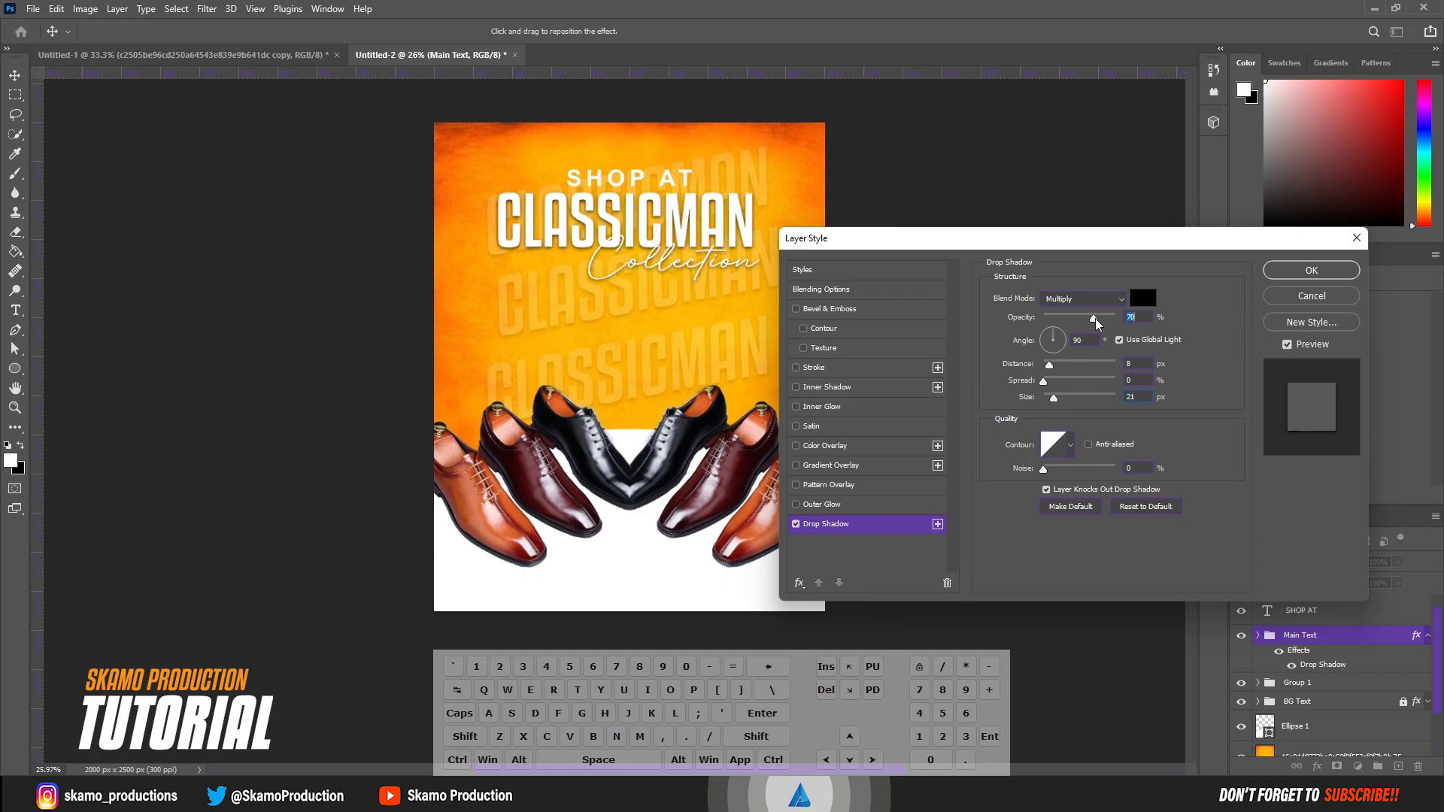
{"action": "left_click", "coordinate": [1314, 272]}
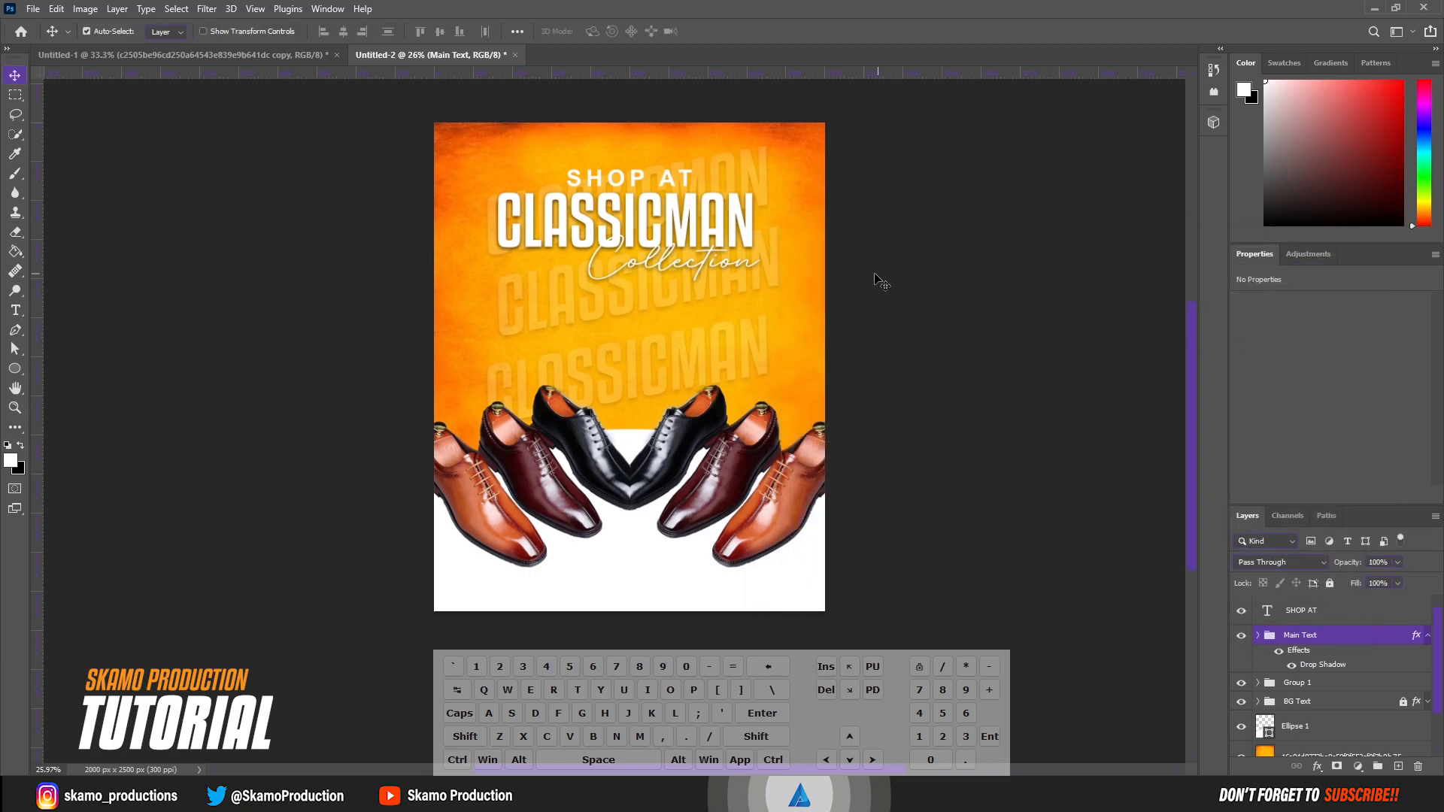
{"action": "left_click", "coordinate": [1427, 636]}
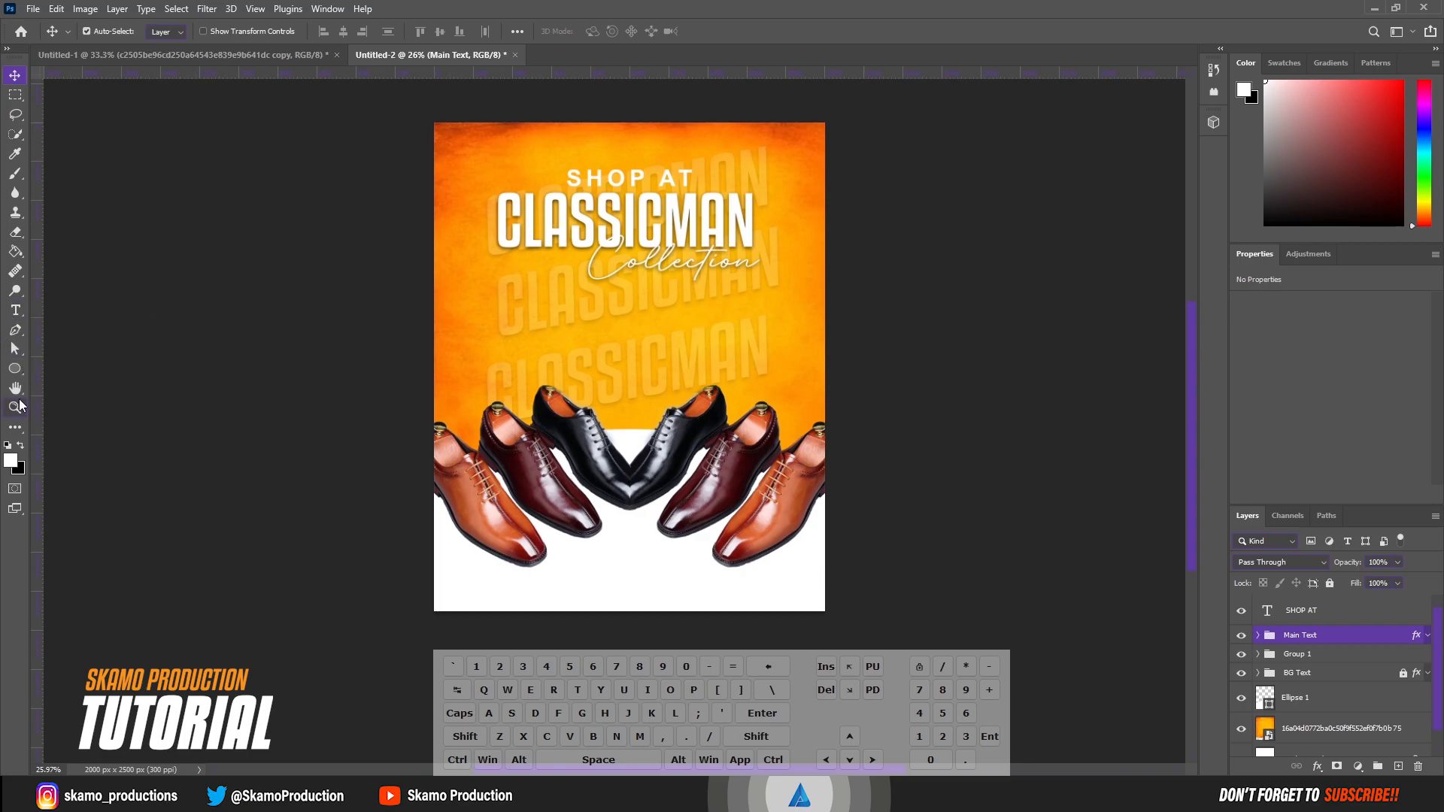
Step: Draw a white rectangle about 695 by 170 px beneath the Collection text
{"action": "right_click", "coordinate": [20, 370]}
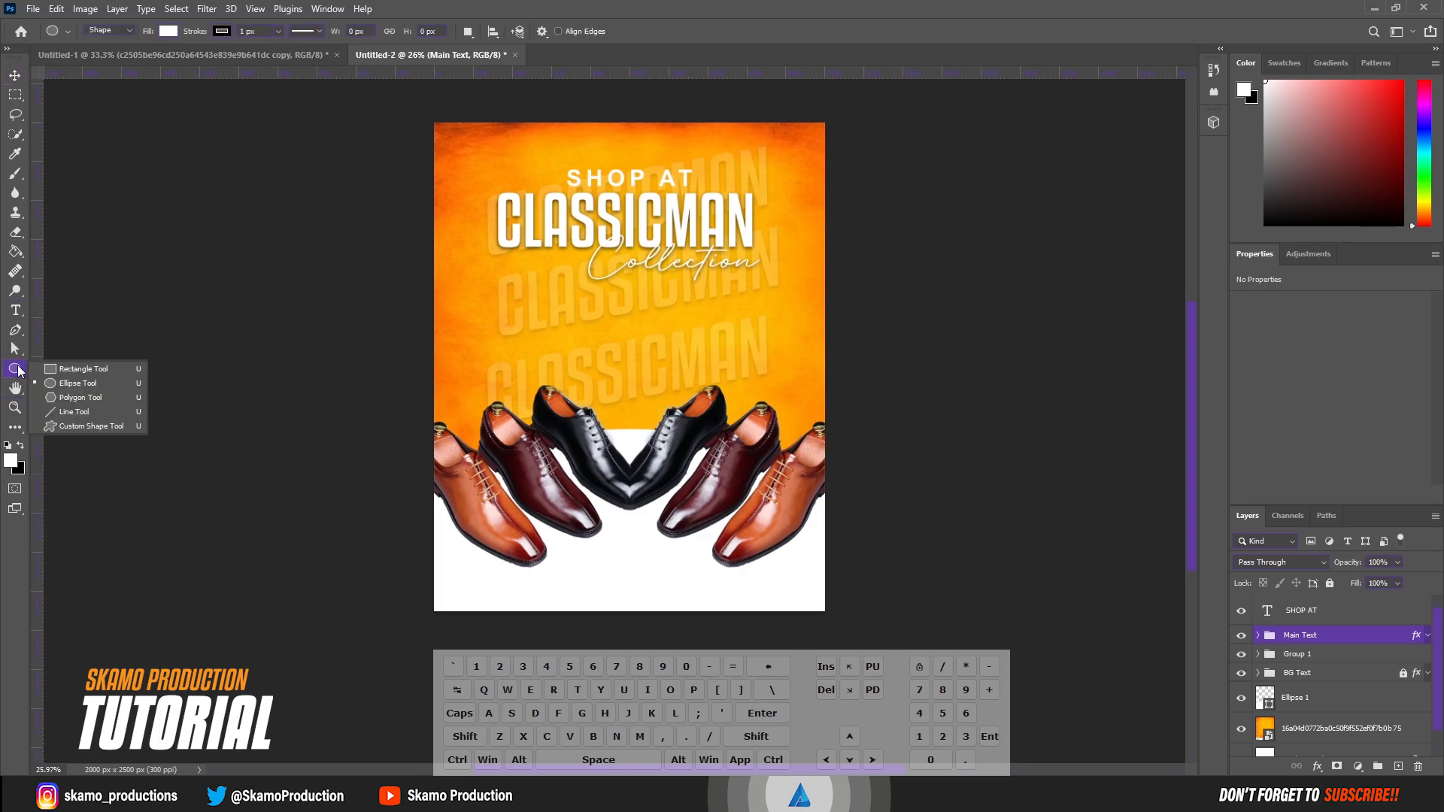
{"action": "left_click", "coordinate": [75, 367]}
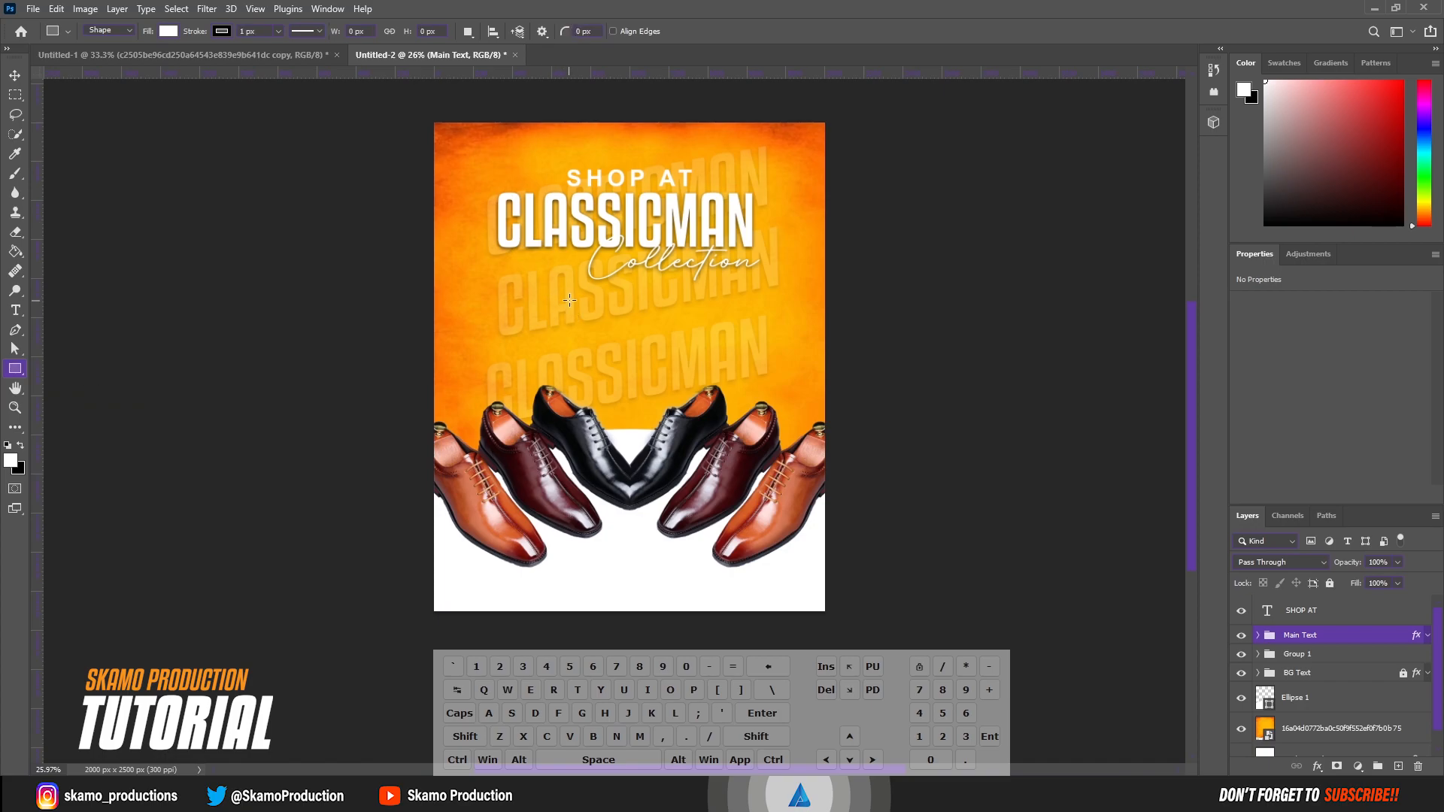
{"action": "left_click_drag", "start_coordinate": [562, 288], "coordinate": [698, 321]}
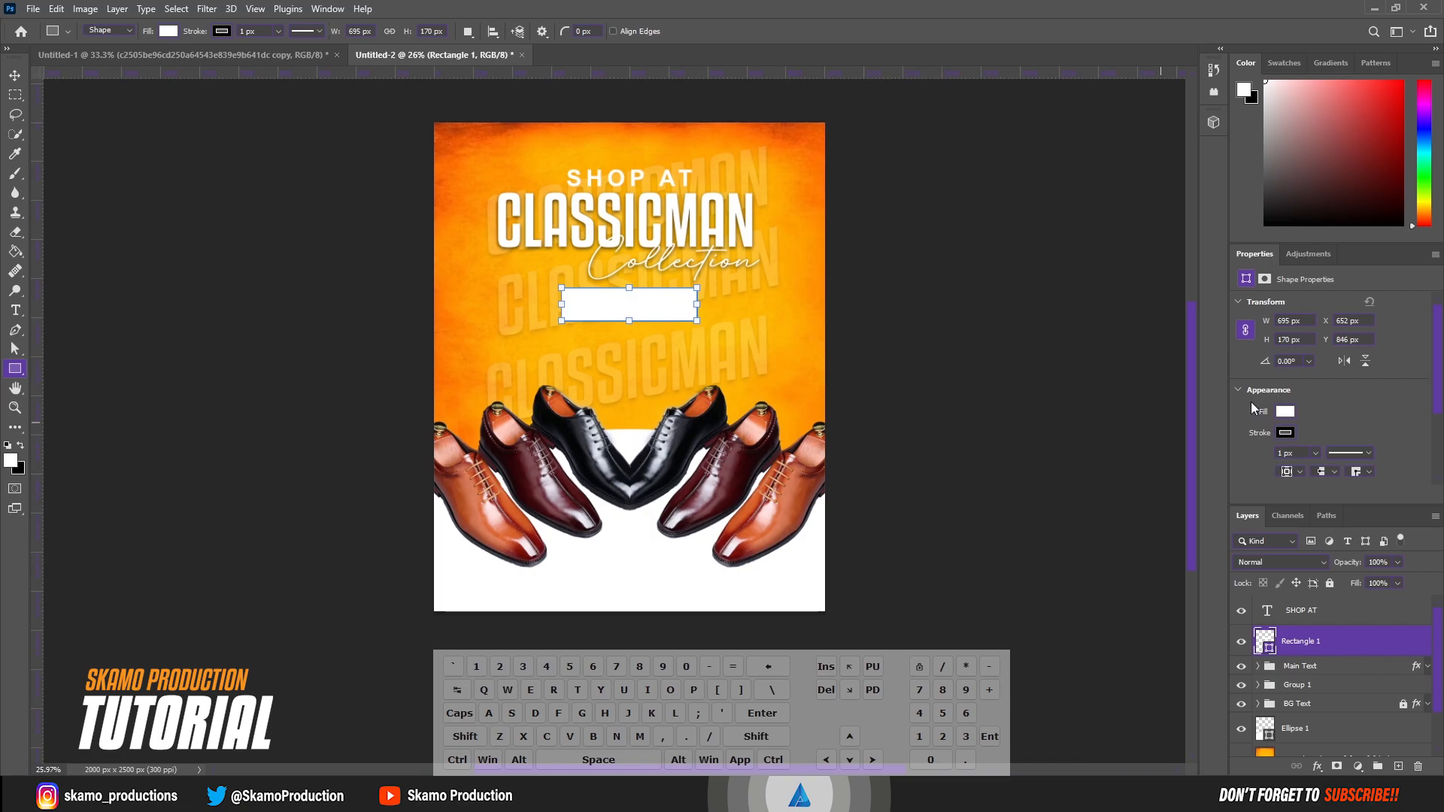
Step: Remove the white rectangle's stroke and round all four corners to 85 px
{"action": "left_click", "coordinate": [1286, 433]}
{"action": "left_click", "coordinate": [1243, 461]}
{"action": "left_click", "coordinate": [1429, 369]}
{"action": "scroll", "coordinate": [1283, 409], "scroll_direction": "down", "scroll_amount": 2}
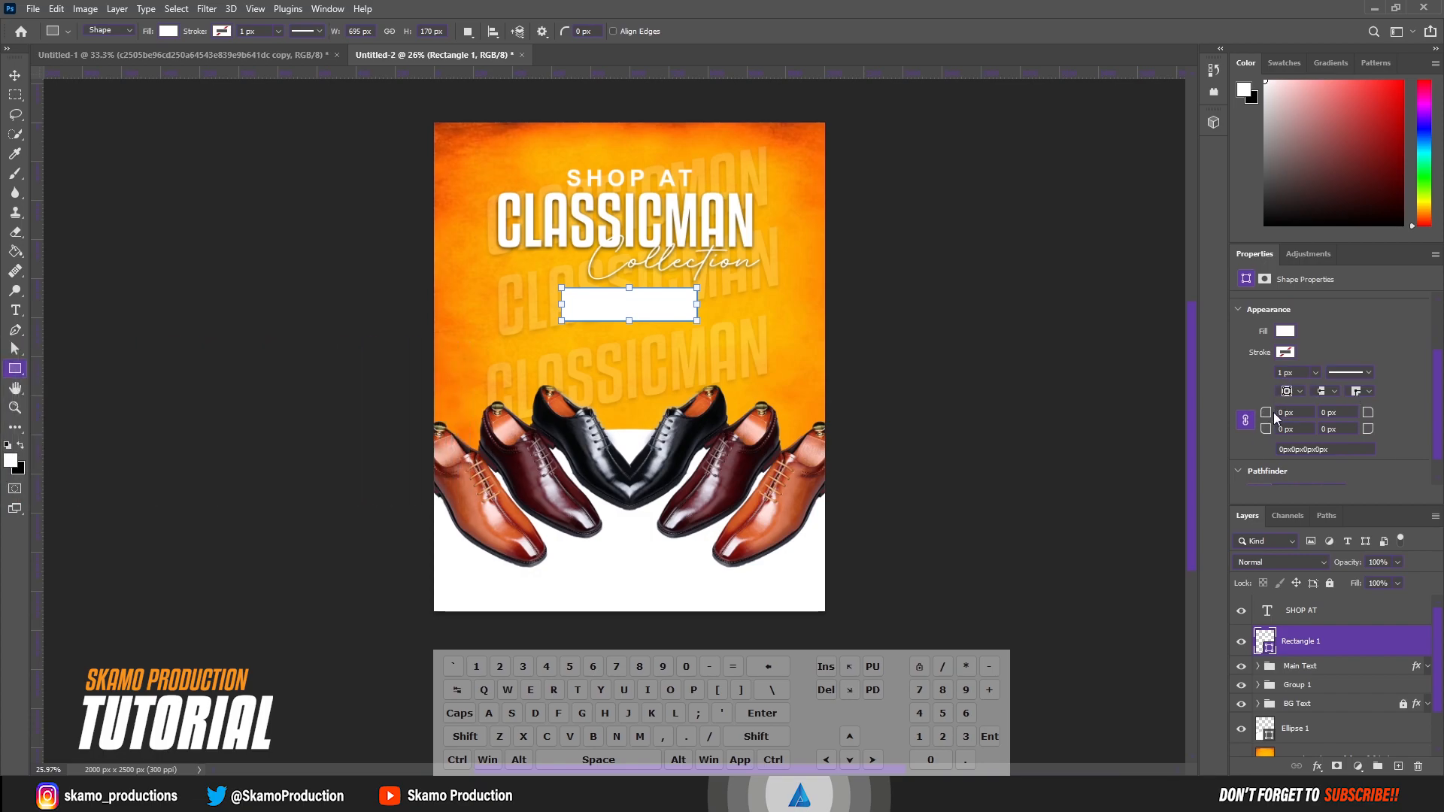
{"action": "left_click_drag", "start_coordinate": [1268, 416], "coordinate": [1351, 420]}
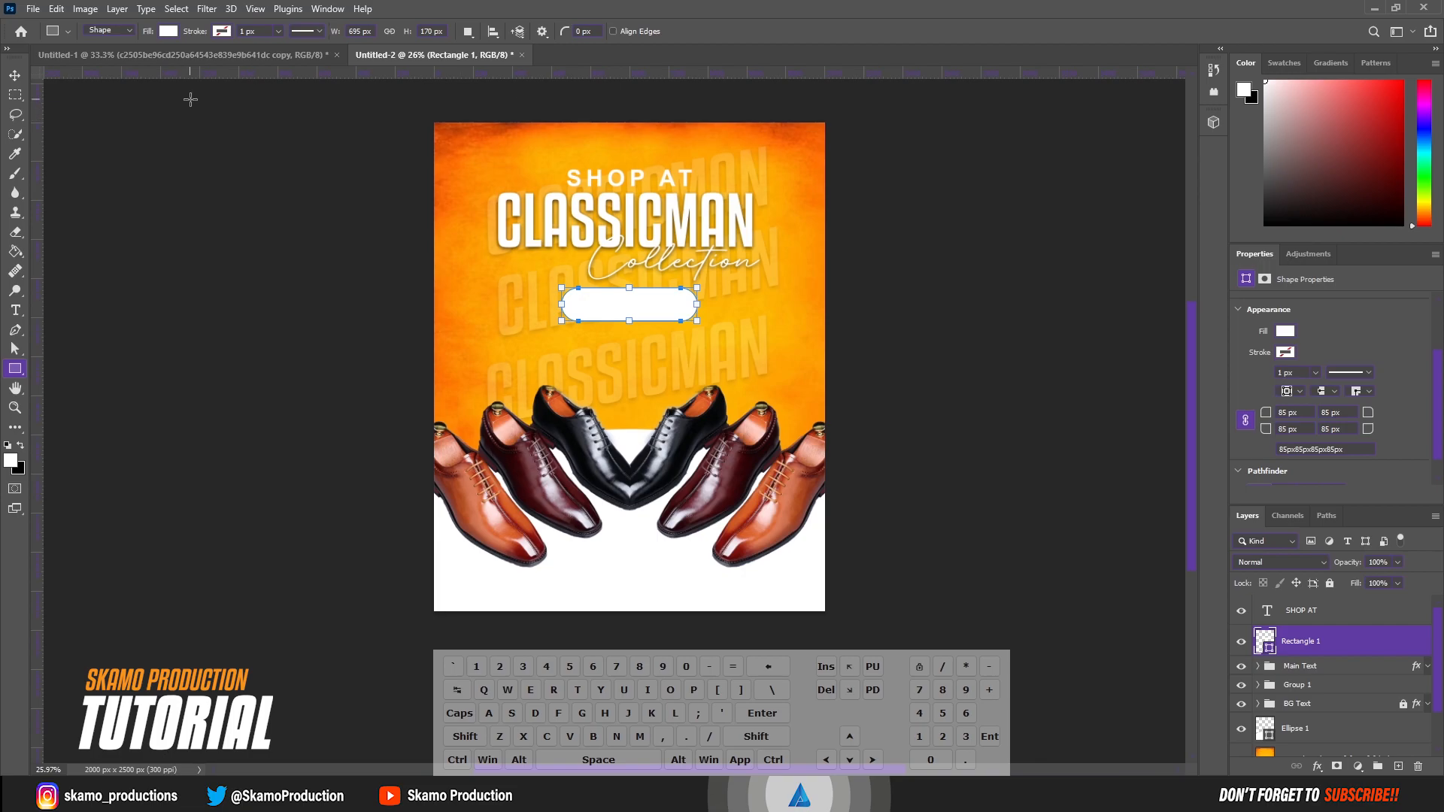
Step: Reshape the rounded rectangle into a wider, flatter pill about 787 by 136 px, centred just below the Collection text
{"action": "left_click", "coordinate": [15, 75]}
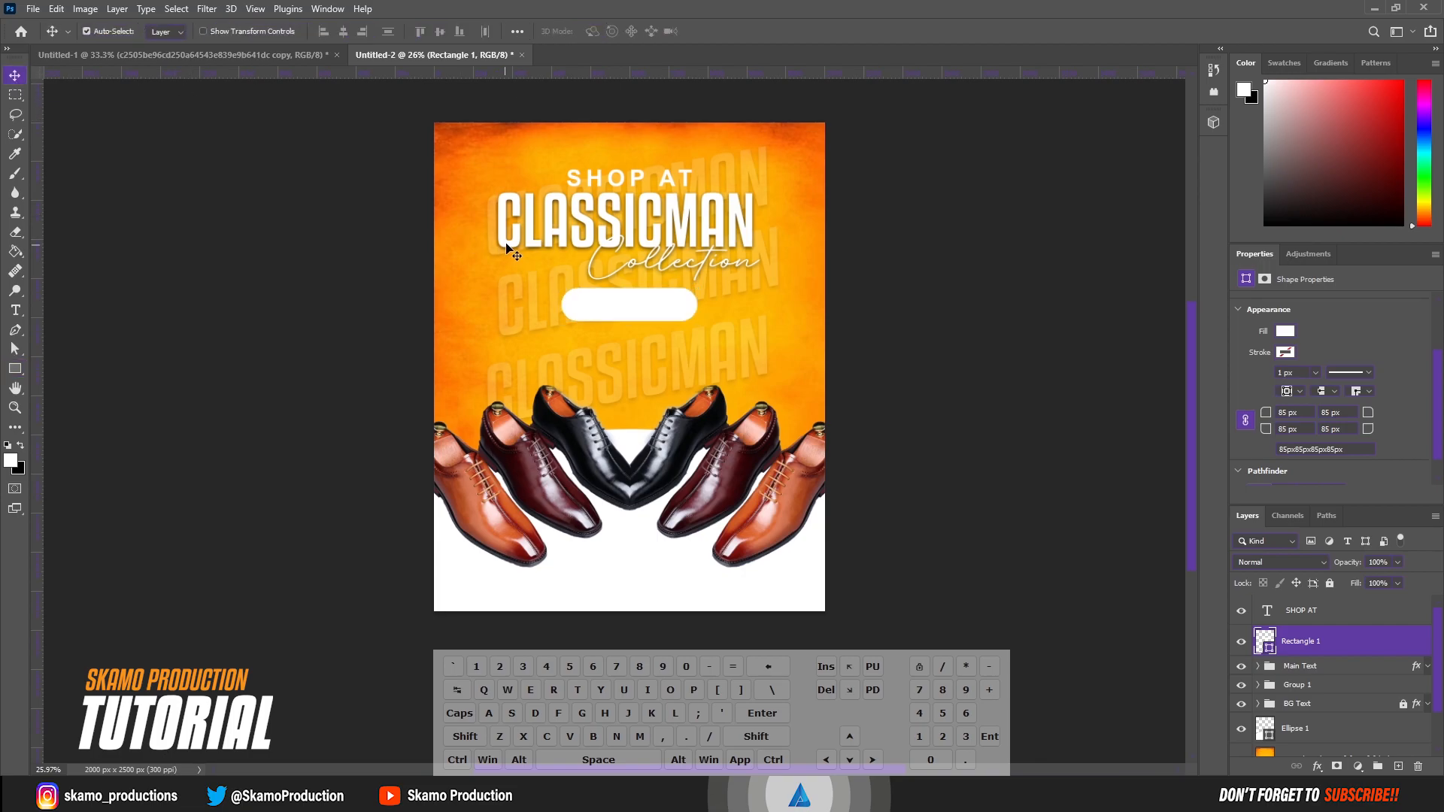
{"action": "left_click_drag", "start_coordinate": [627, 298], "coordinate": [621, 311]}
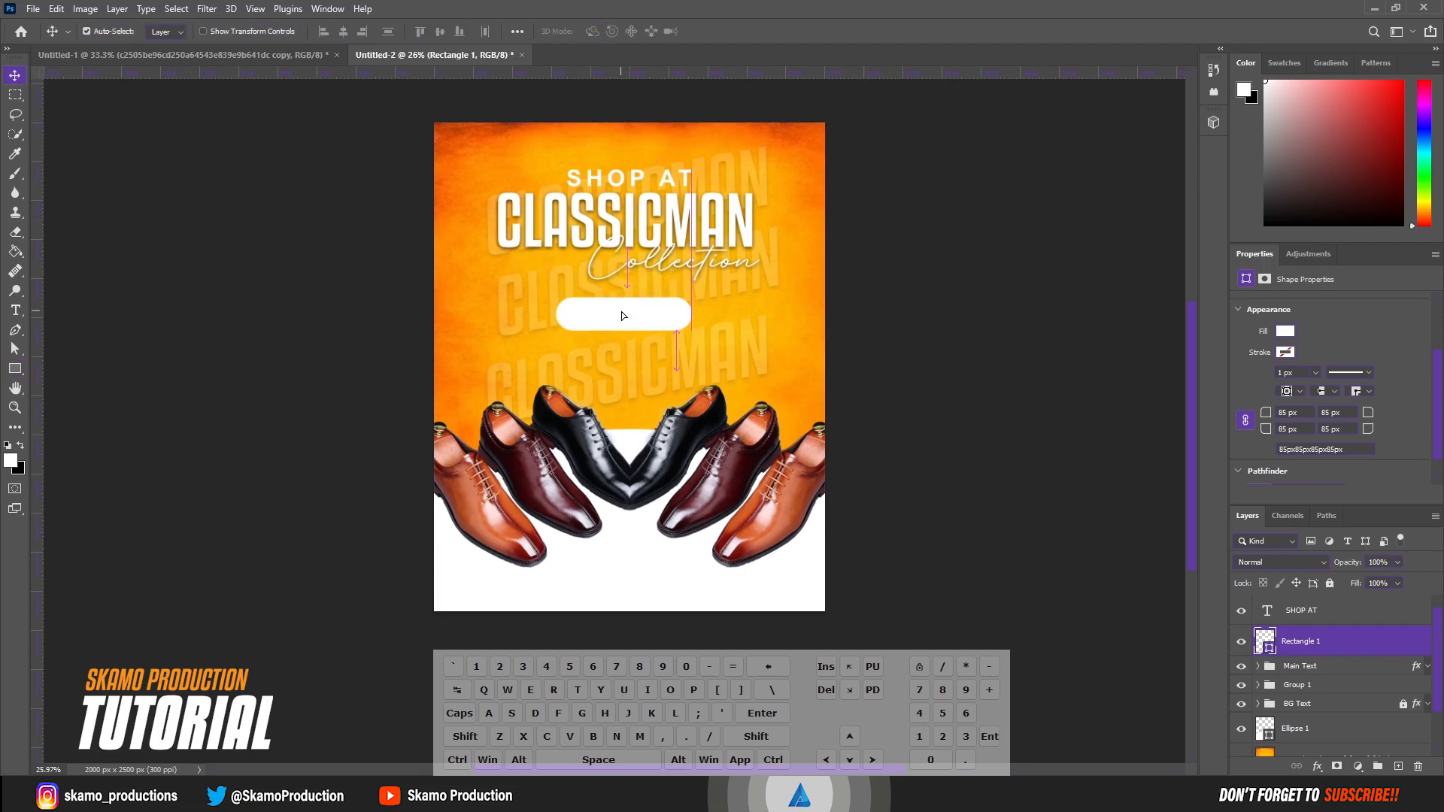
{"action": "key", "text": "ctrl+t"}
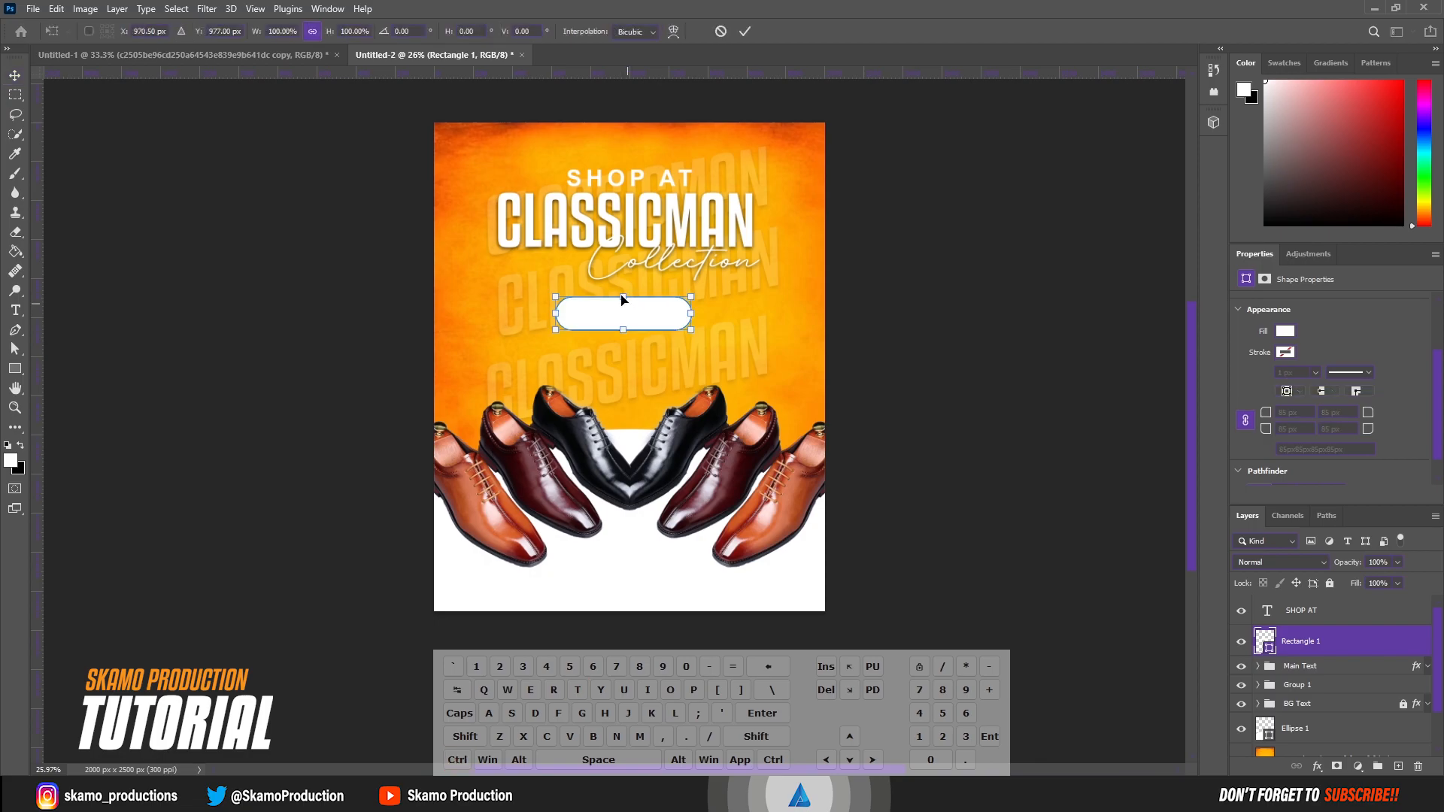
{"action": "key", "text": "shift"}
{"action": "mouse_move", "coordinate": [624, 298]}
{"action": "left_mouse_down"}
{"action": "mouse_move", "coordinate": [636, 316]}
{"action": "mouse_move", "coordinate": [712, 302]}
{"action": "mouse_move", "coordinate": [644, 302]}
{"action": "left_mouse_up"}
{"action": "left_click", "coordinate": [741, 34]}
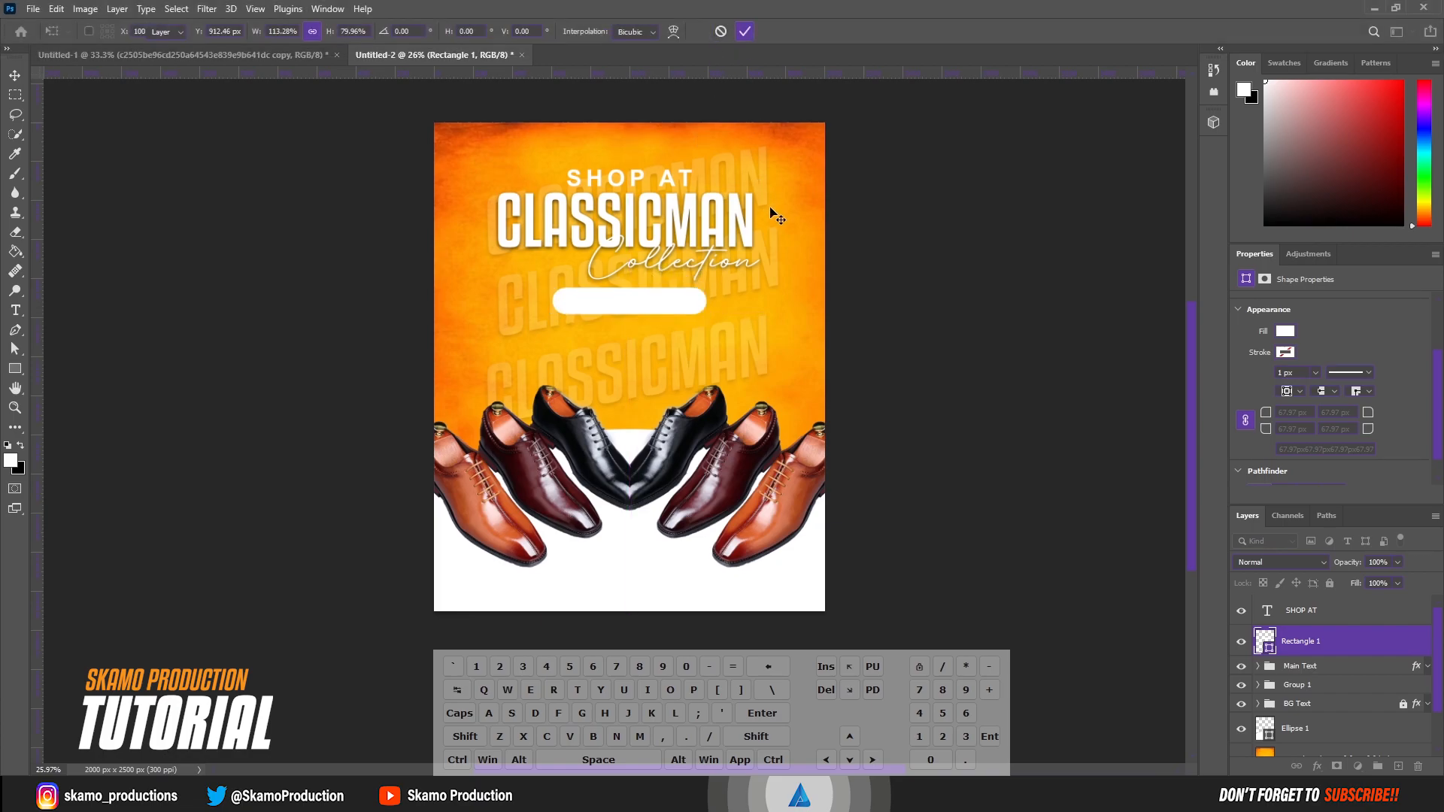
{"action": "key", "text": "Down"}
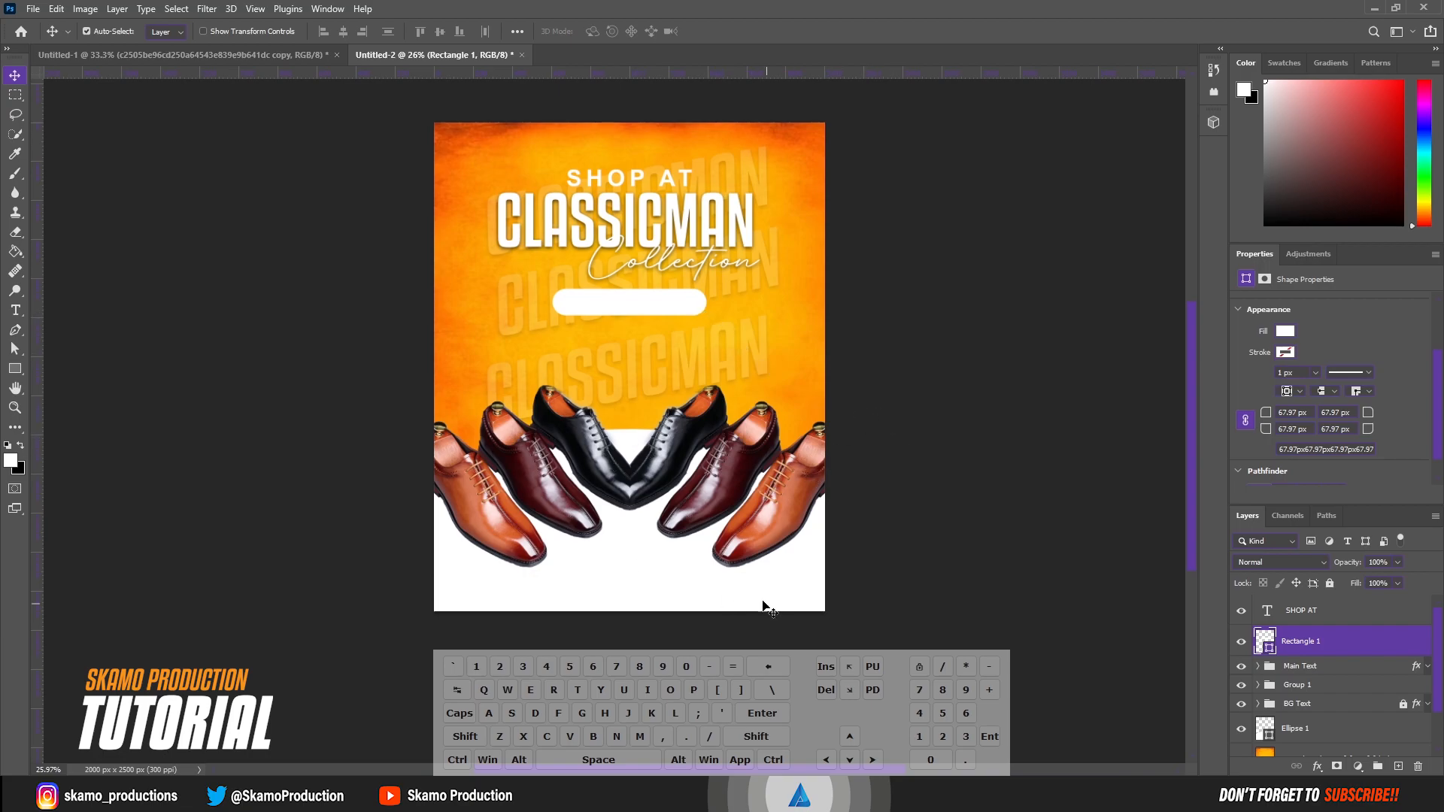
Step: Duplicate the SHOP AT text layer and place the copy over the white pill
{"action": "left_click", "coordinate": [15, 310]}
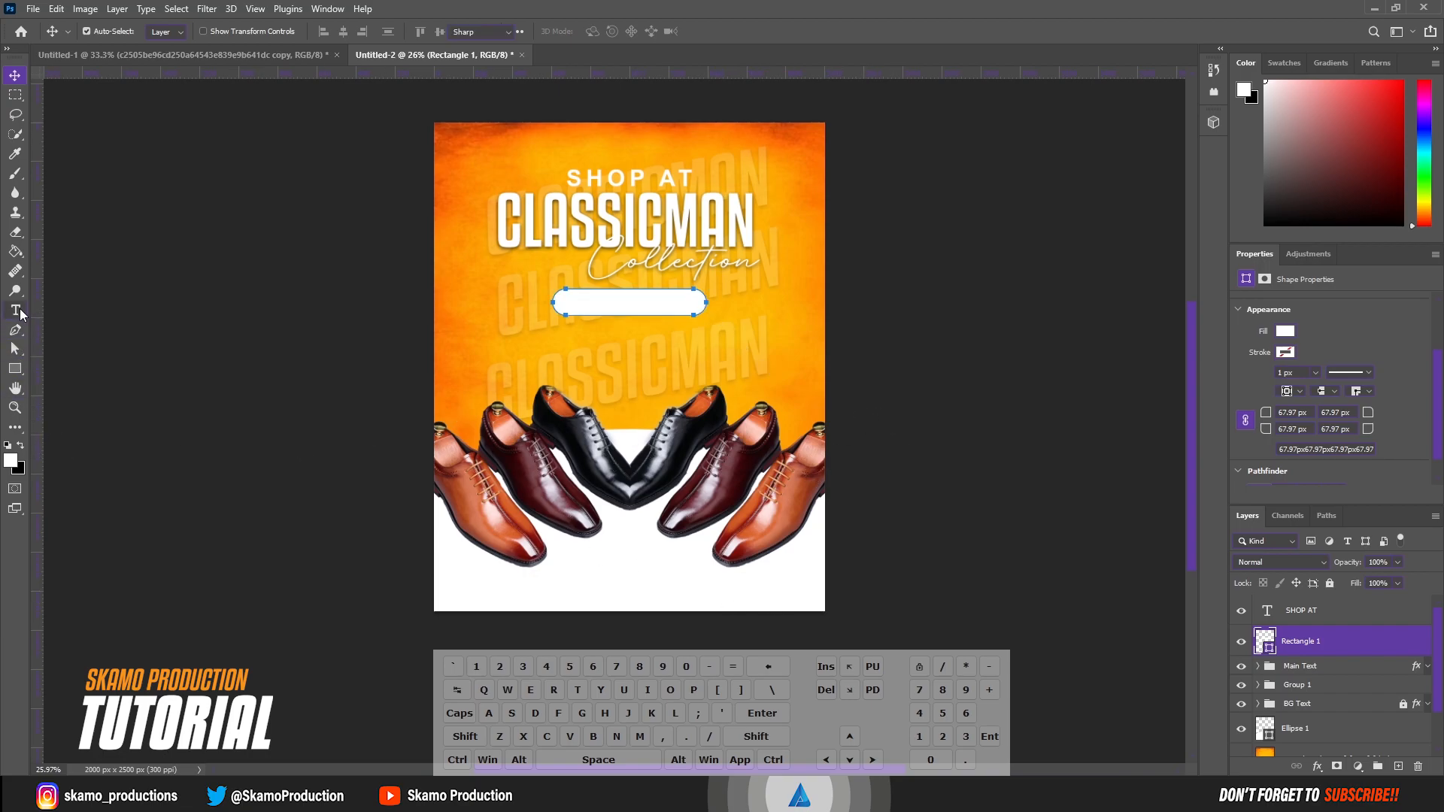
{"action": "left_click", "coordinate": [15, 75]}
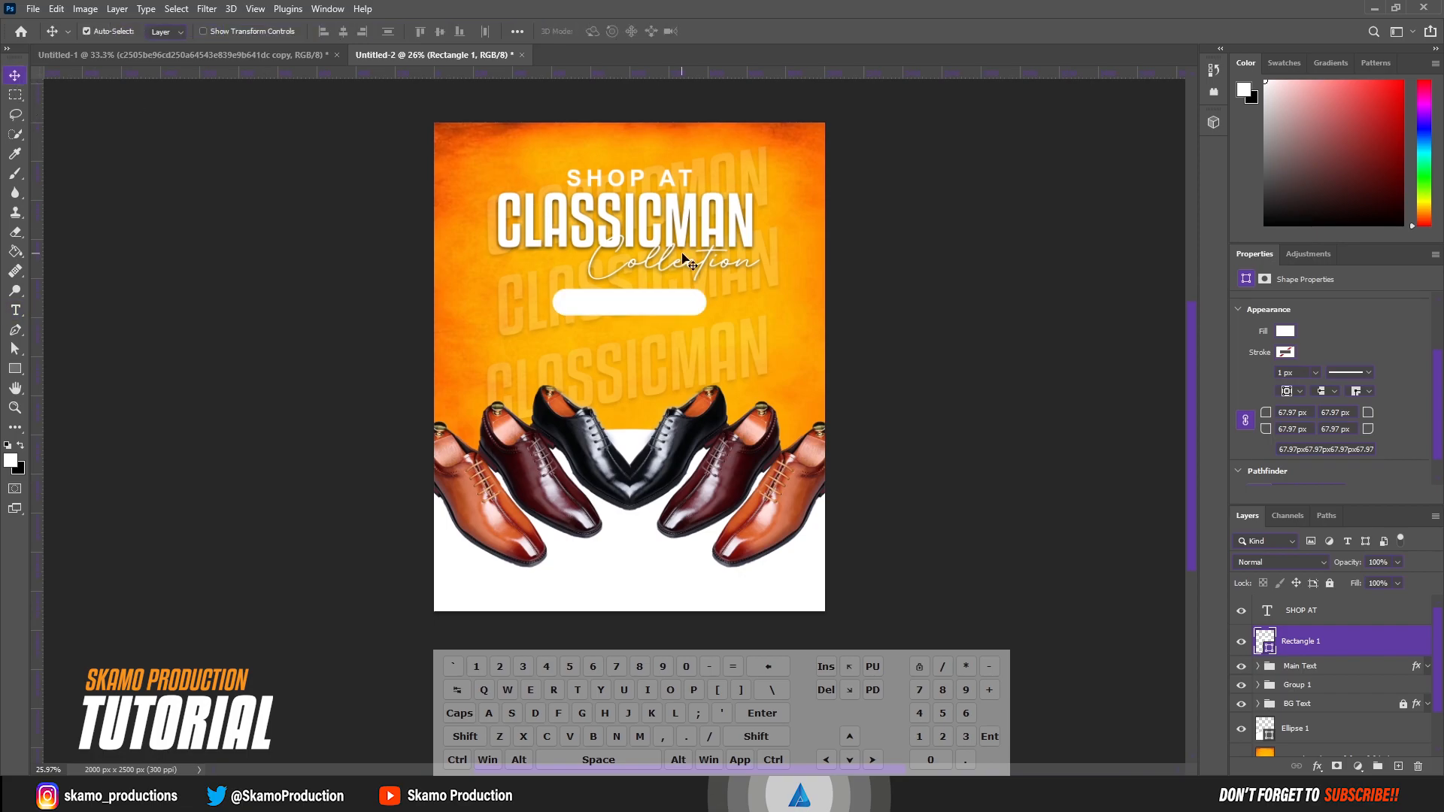
{"action": "left_click", "coordinate": [1323, 612]}
{"action": "left_click_drag", "start_coordinate": [1325, 618], "coordinate": [1406, 765]}
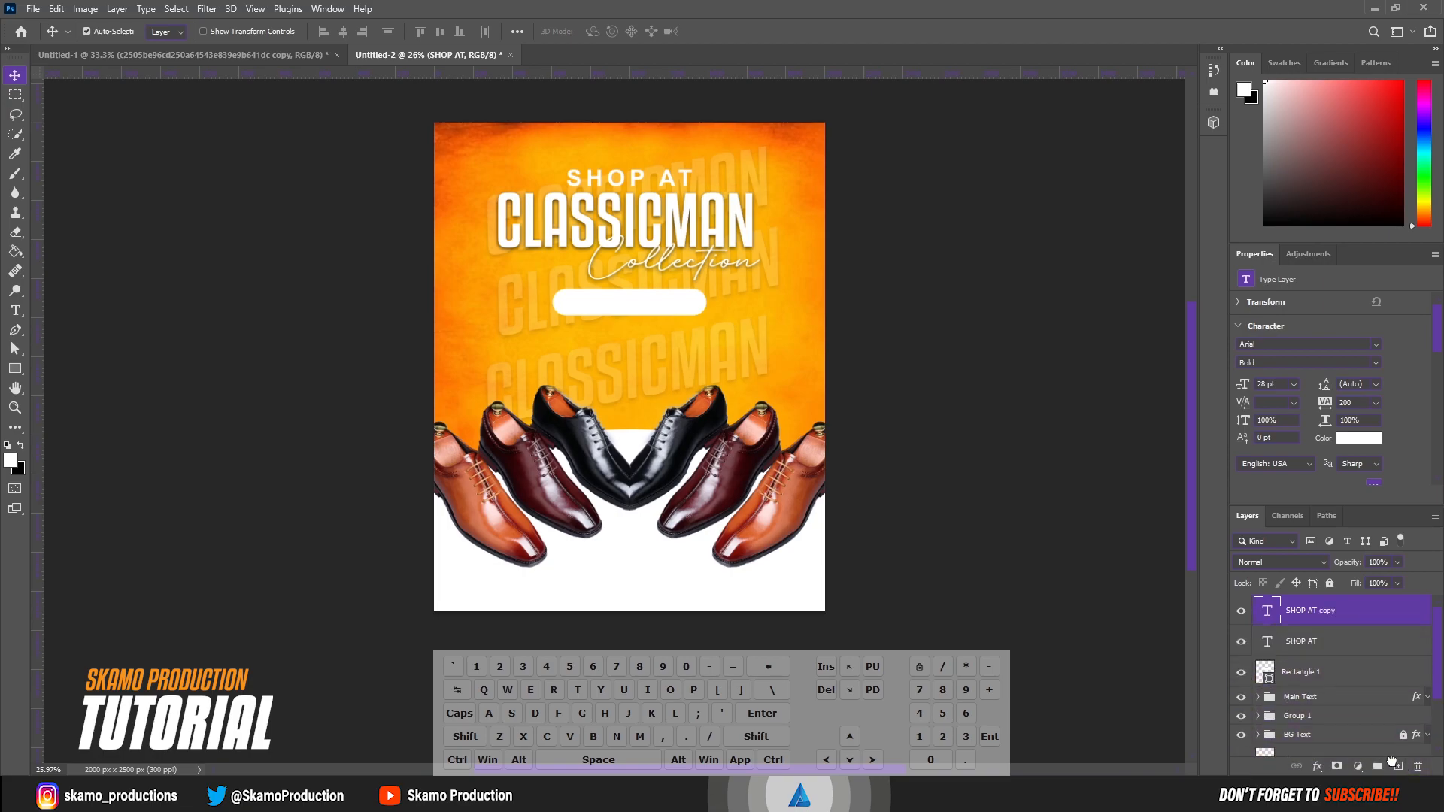
{"action": "left_click_drag", "start_coordinate": [674, 190], "coordinate": [662, 305]}
Step: Change the copied SHOP AT text's colour to be4207
{"action": "double_click", "coordinate": [1266, 612]}
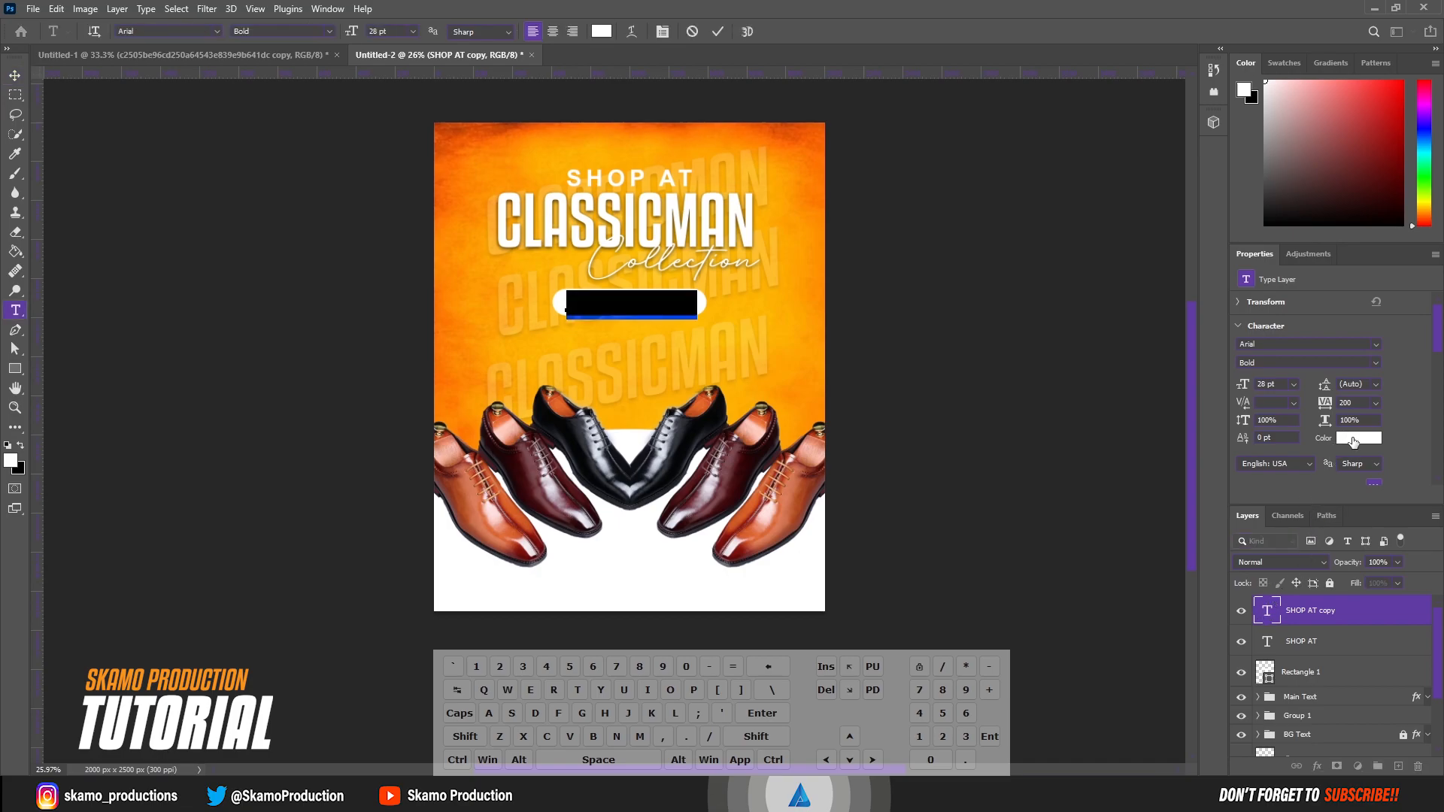
{"action": "left_click", "coordinate": [1354, 441]}
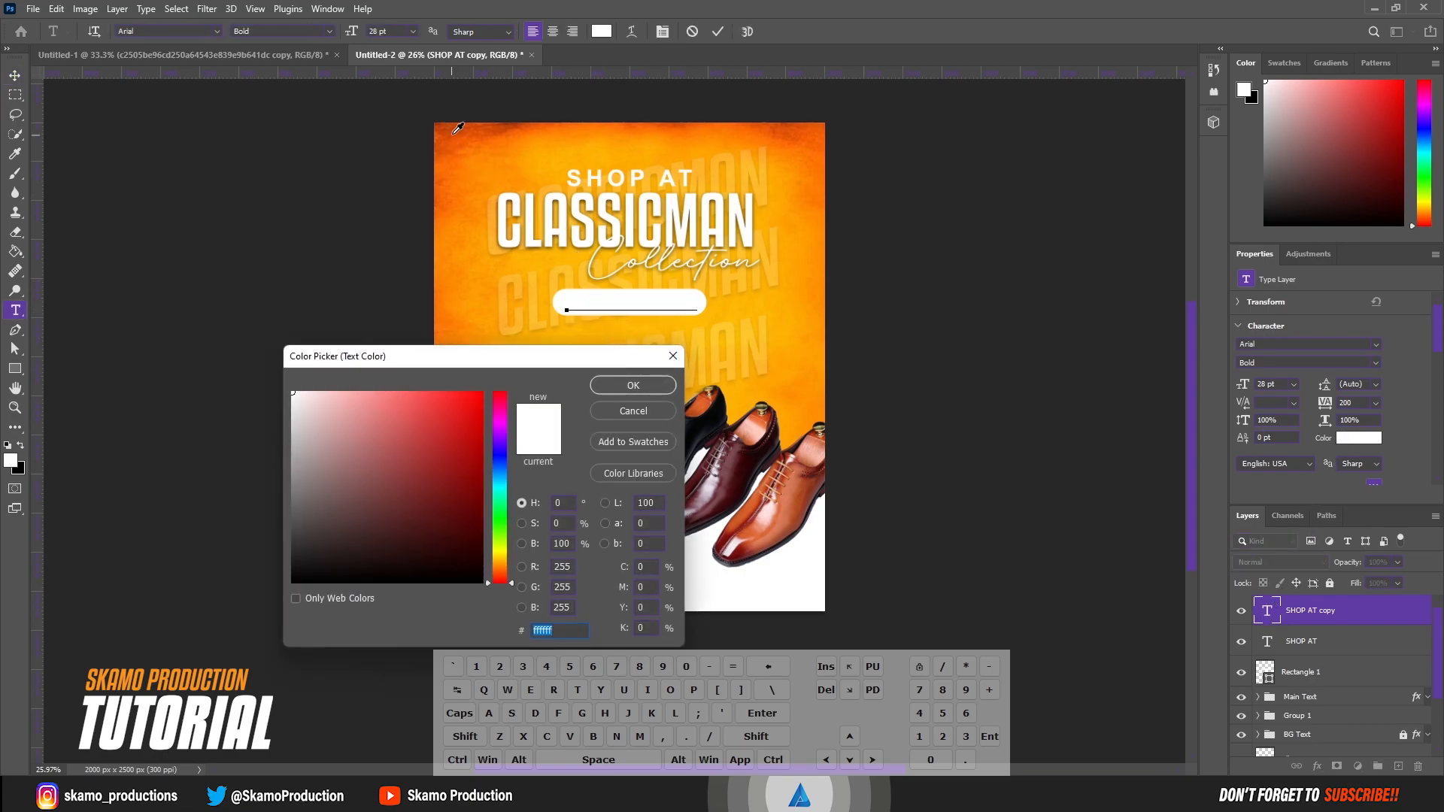
{"action": "type", "text": "be4207"}
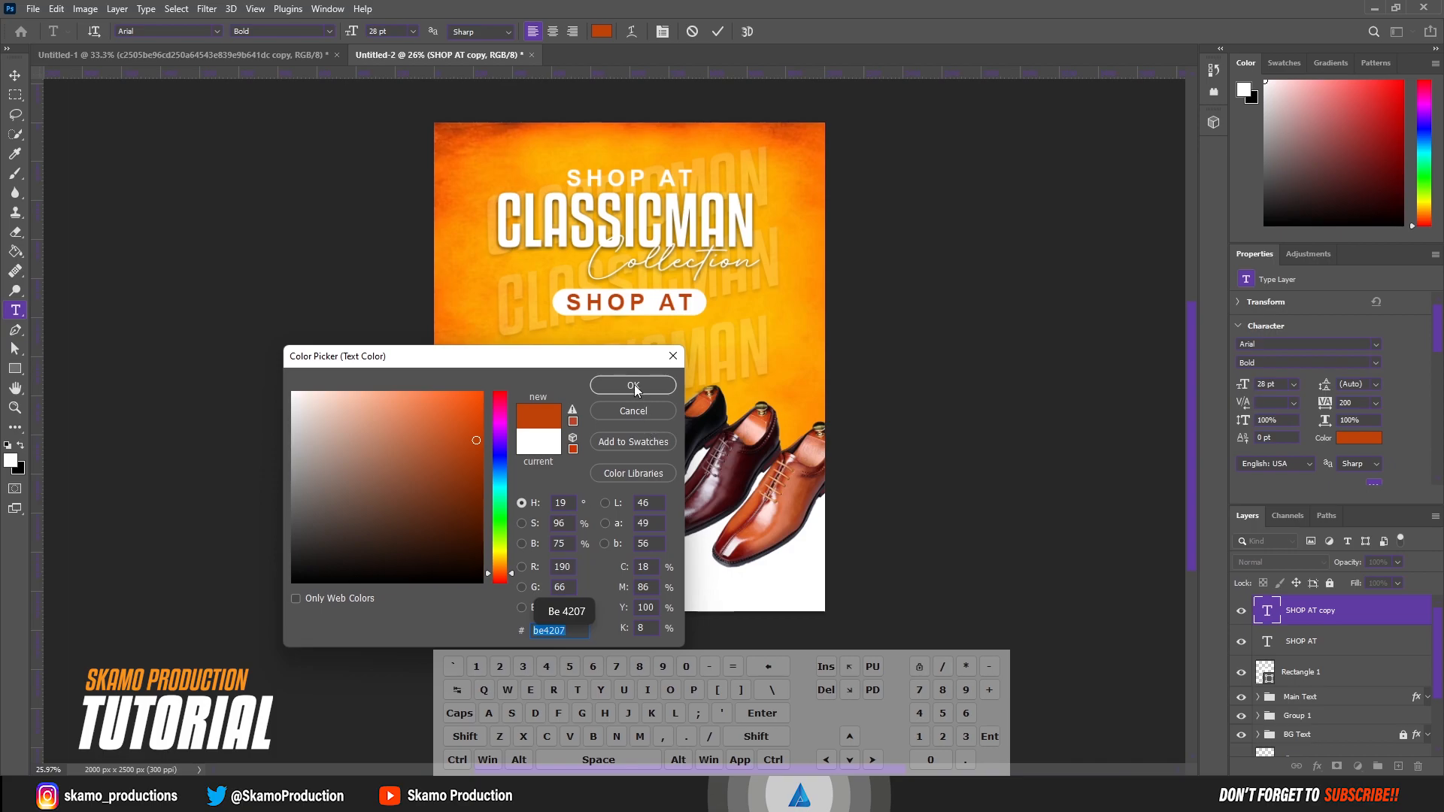
{"action": "left_click", "coordinate": [634, 385]}
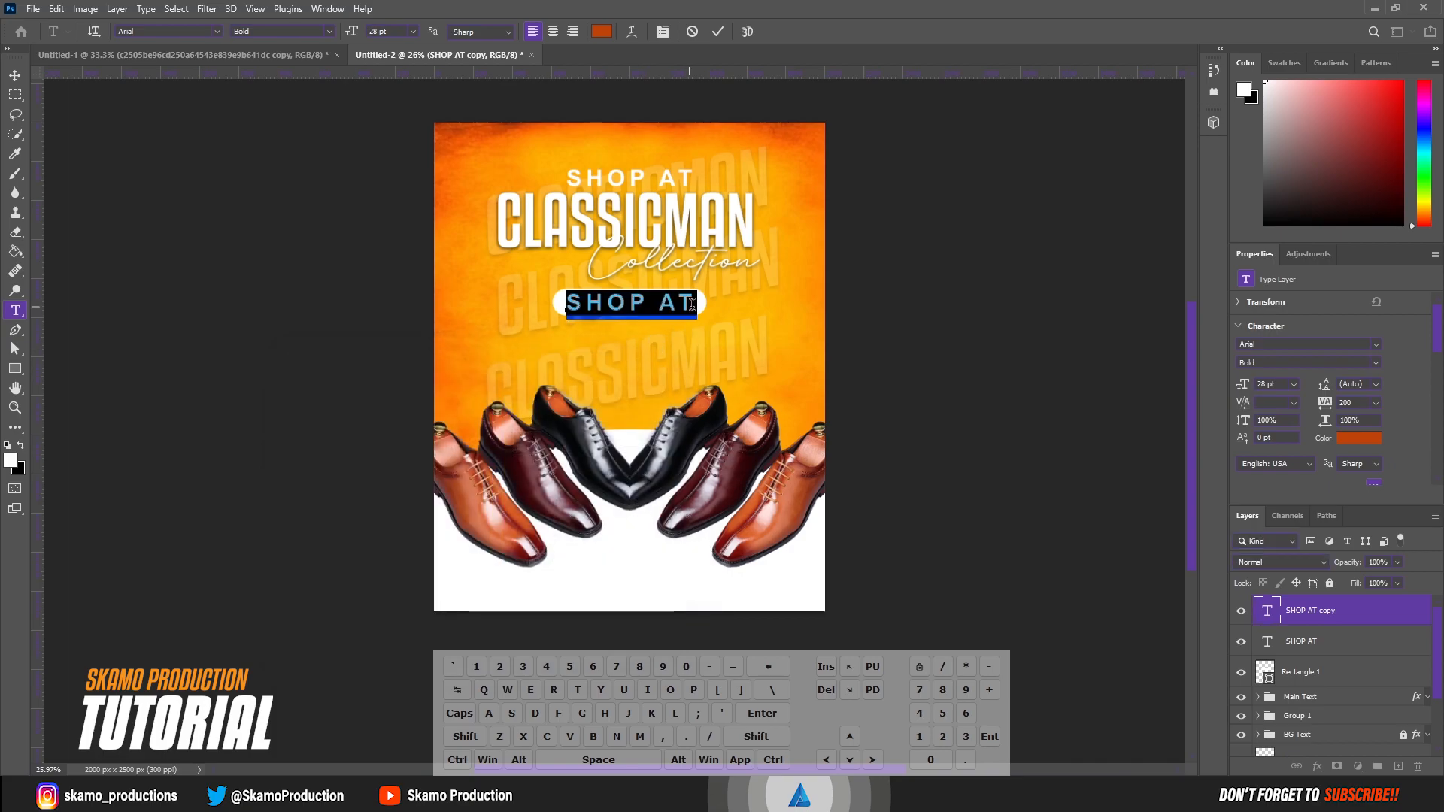
Step: Set the copied text's tracking to 0 and its font size to 24 pt
{"action": "left_click", "coordinate": [1375, 403]}
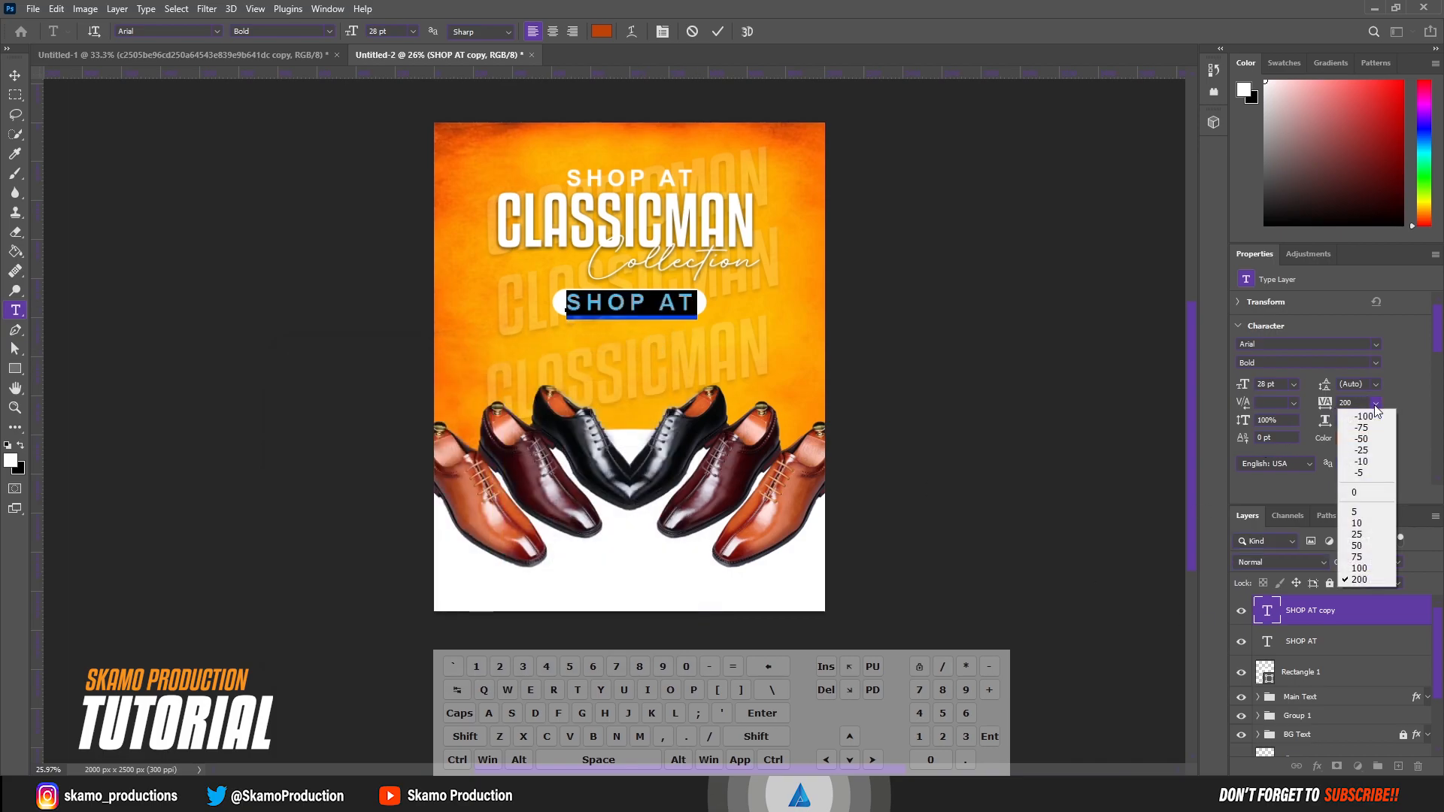
{"action": "left_click", "coordinate": [1377, 493]}
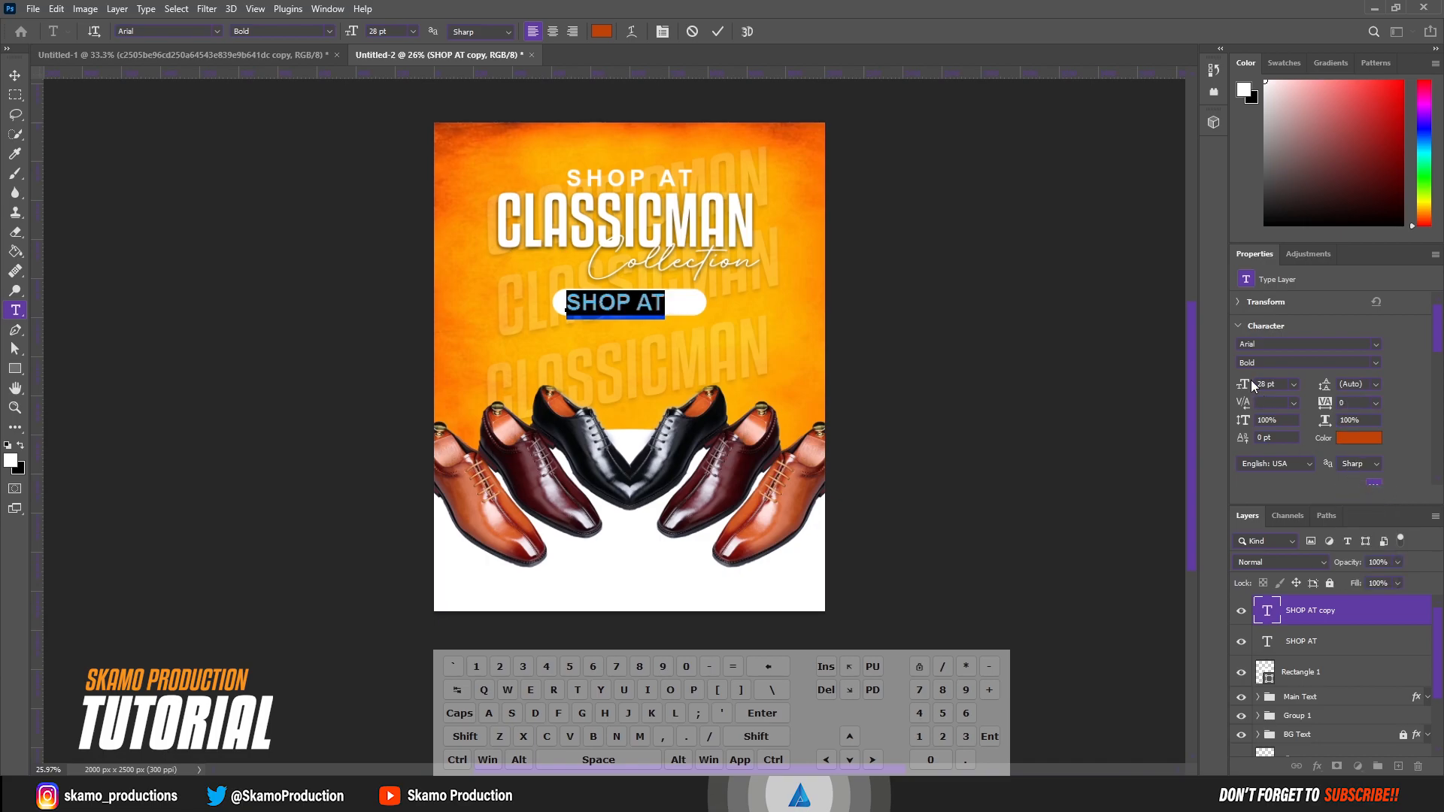
{"action": "left_click", "coordinate": [1294, 385]}
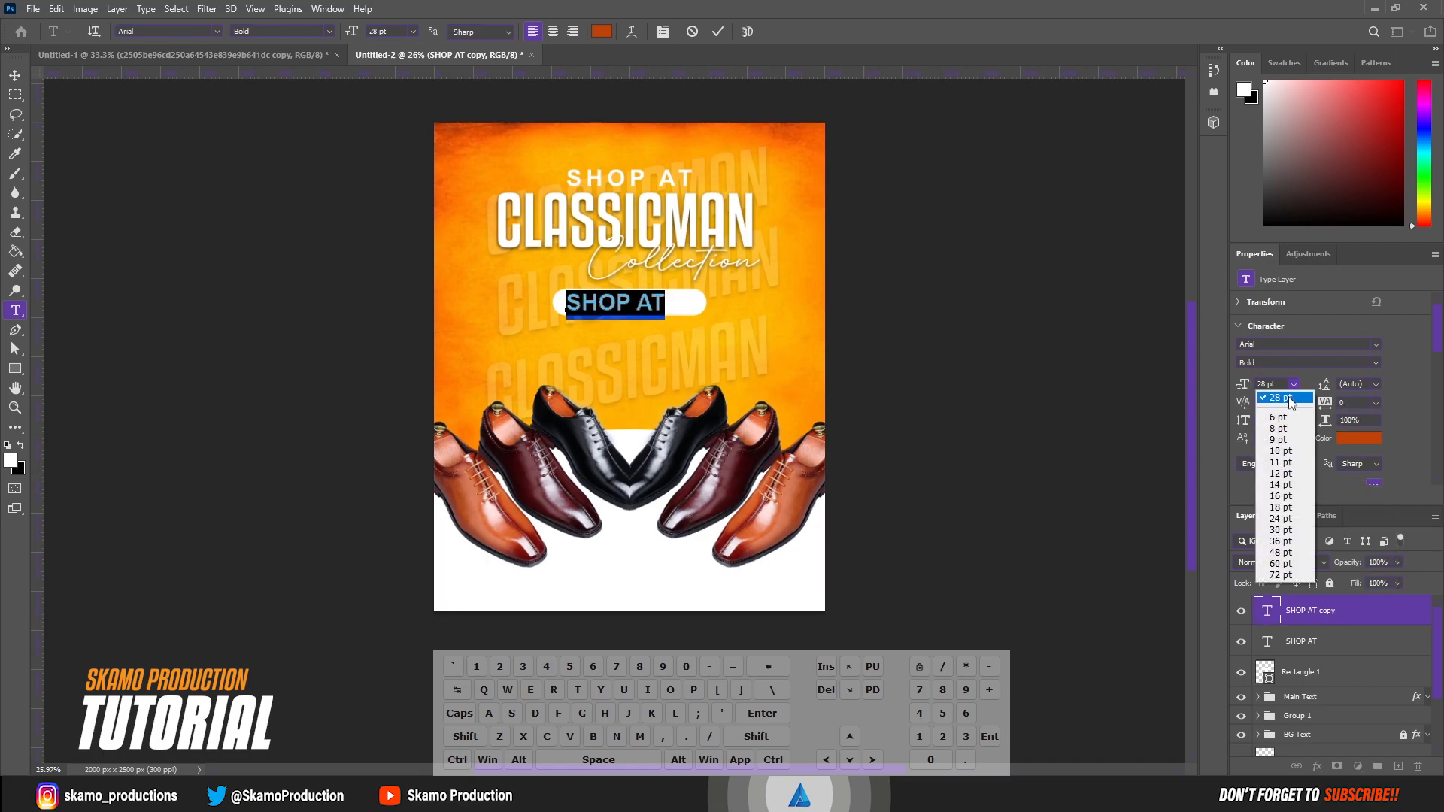
{"action": "left_click", "coordinate": [1287, 519]}
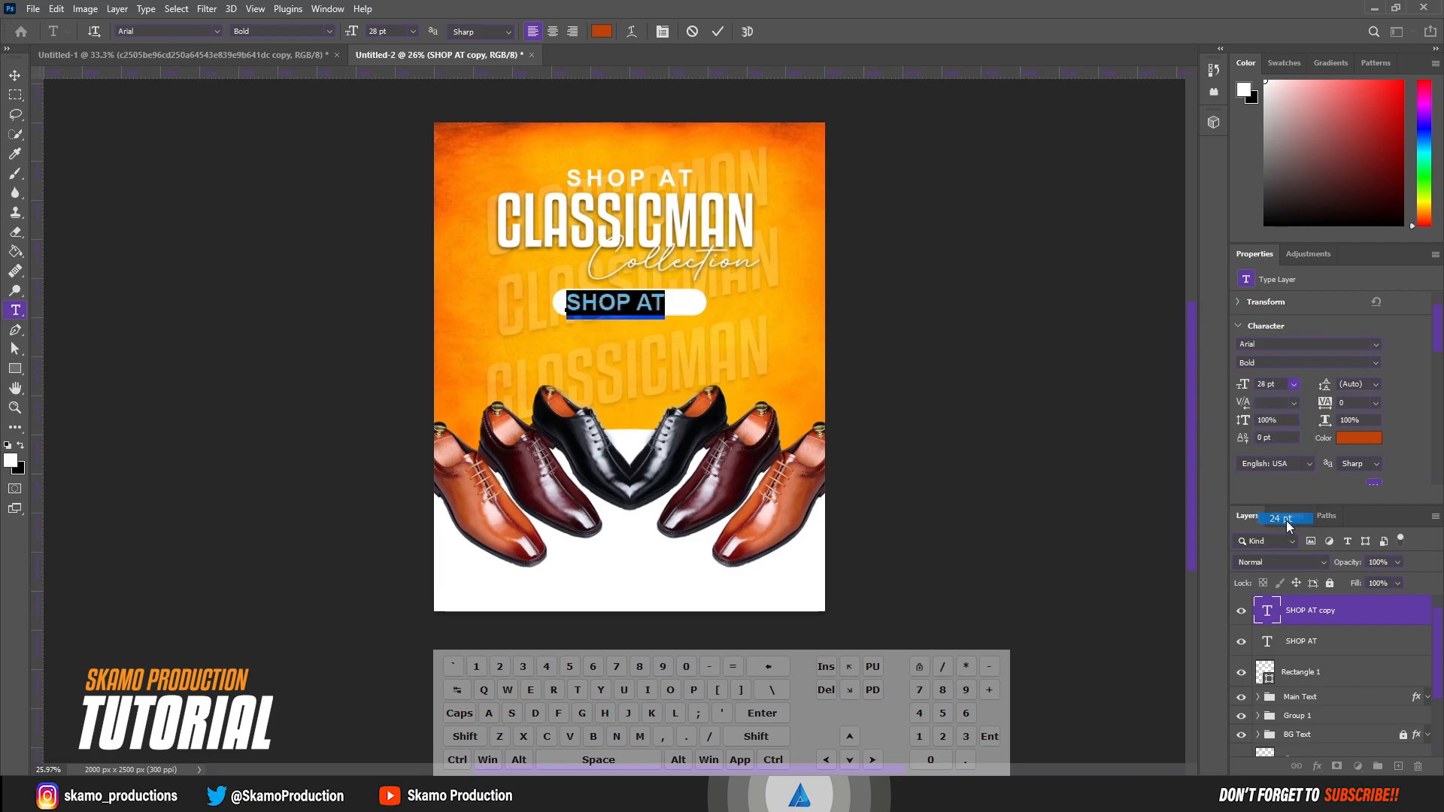
Step: Change the copied text's wording to "SHOP ON A BUDGET"
{"action": "left_click", "coordinate": [649, 303]}
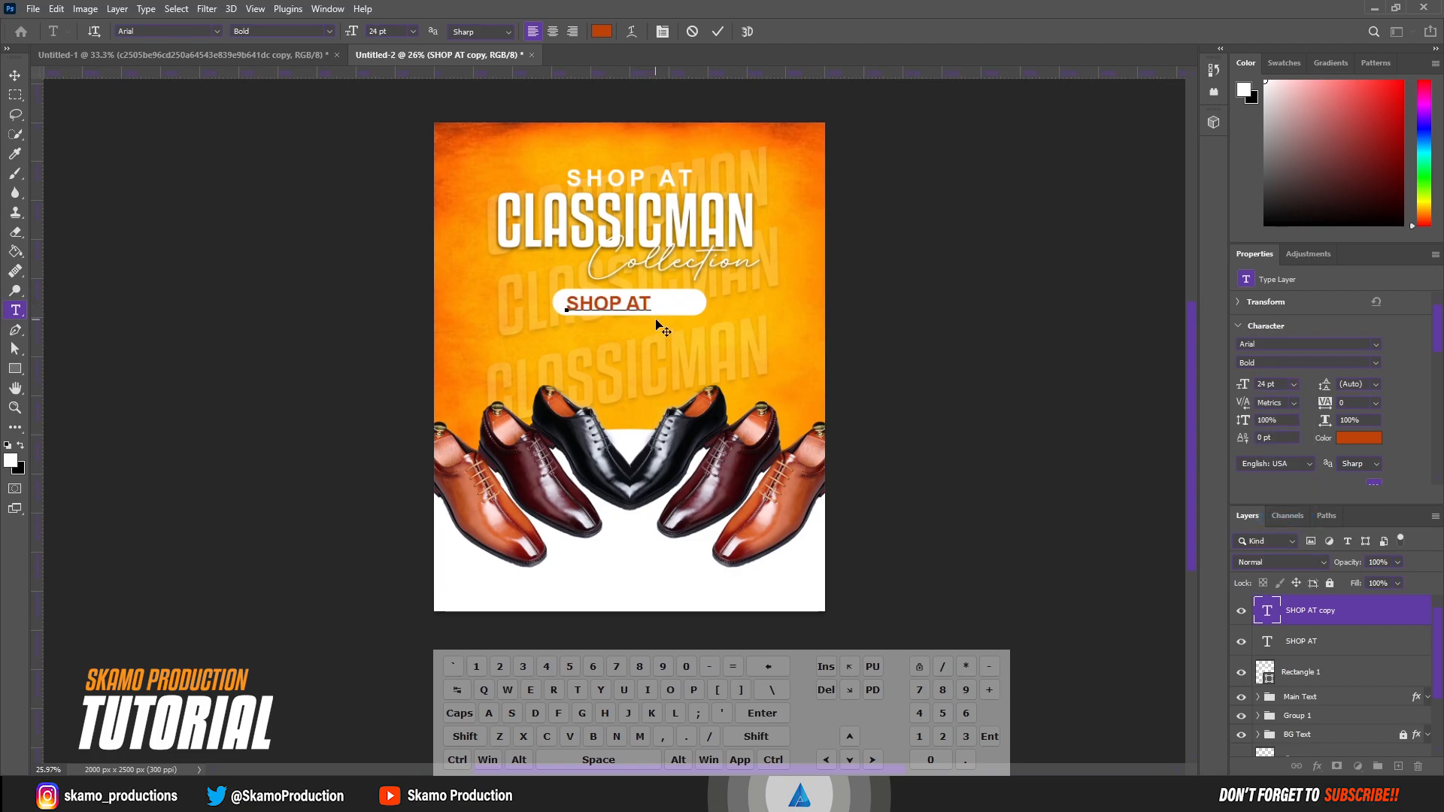
{"action": "key", "text": "BackSpace"}
{"action": "type", "text": "ON "}
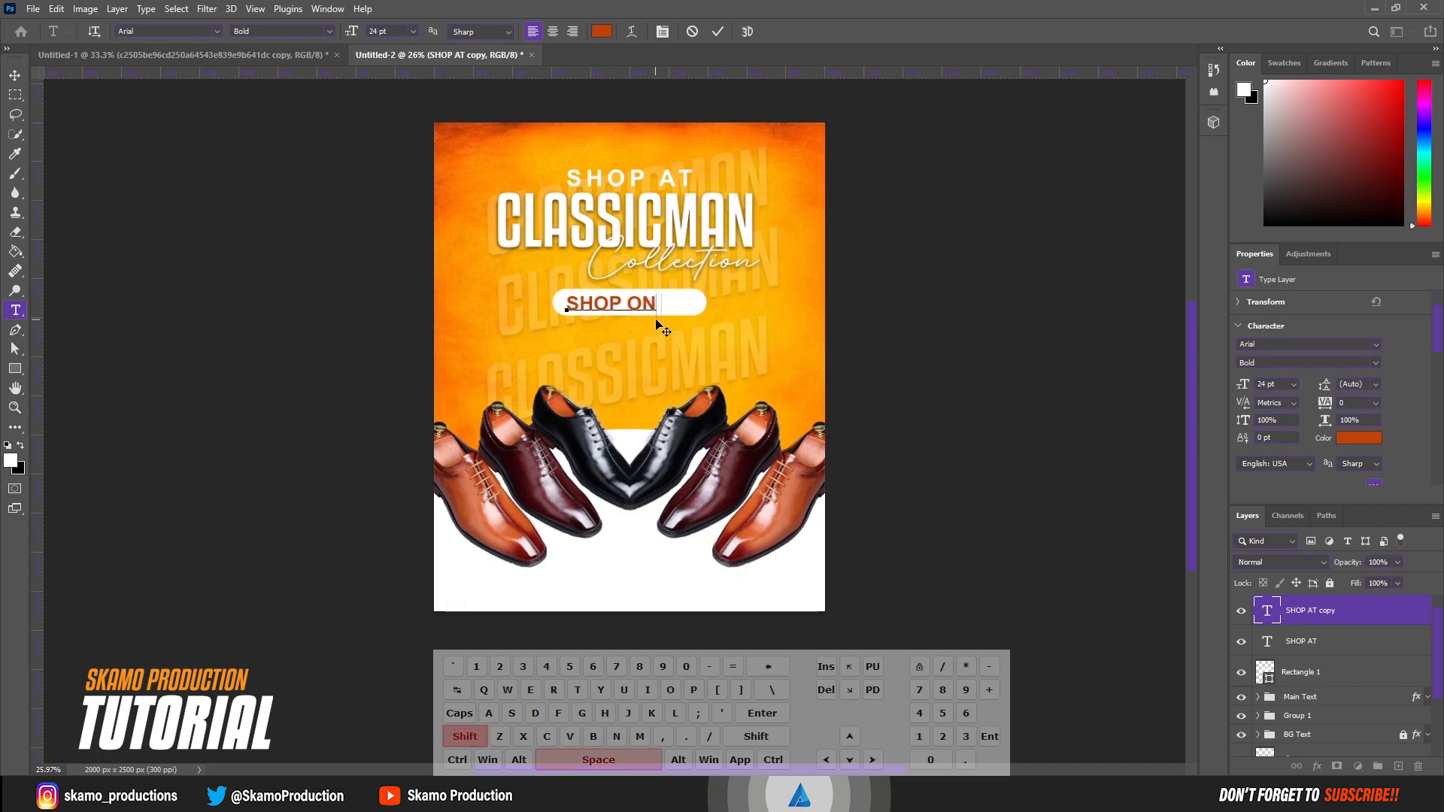
{"action": "type", "text": "A"}
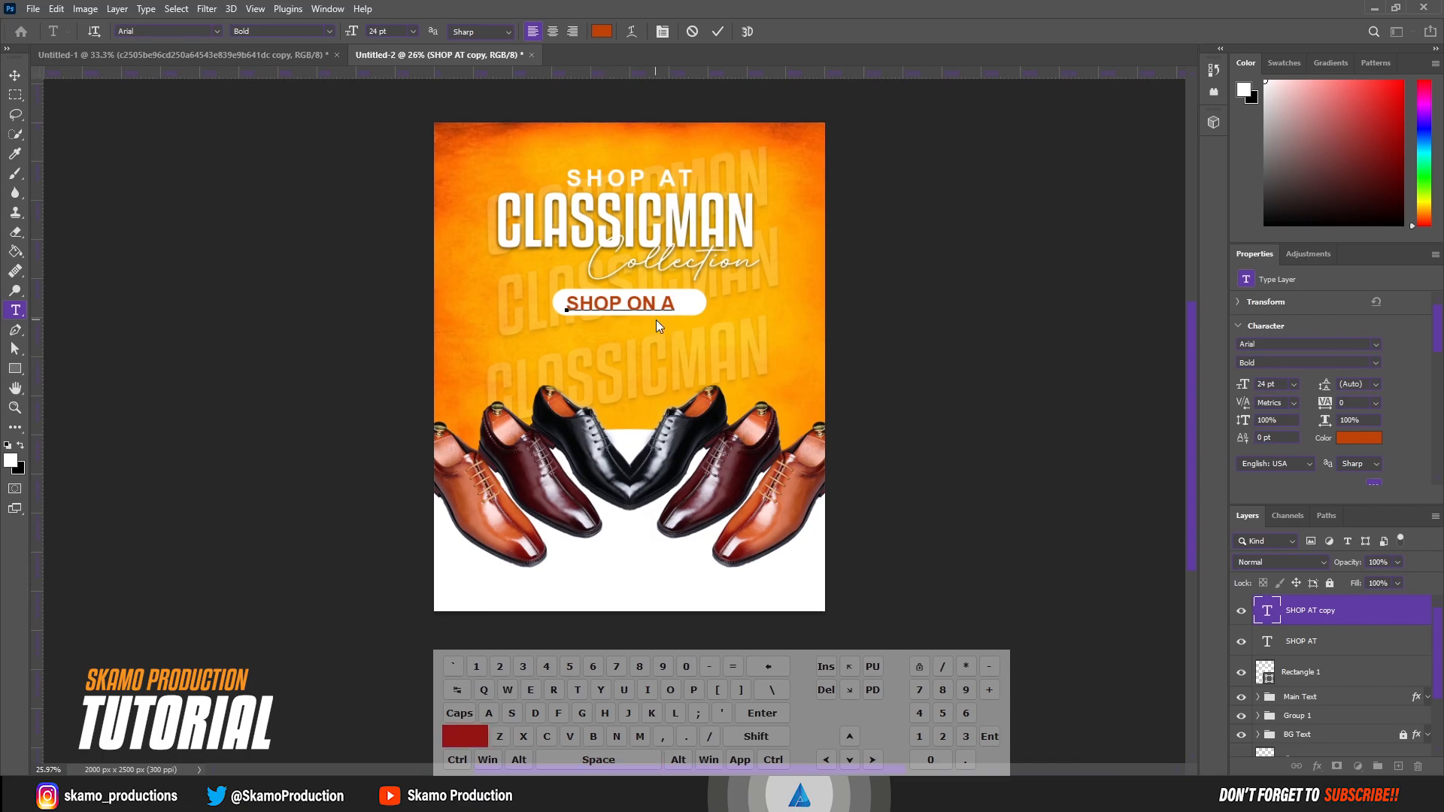
{"action": "type", "text": " BUDGET"}
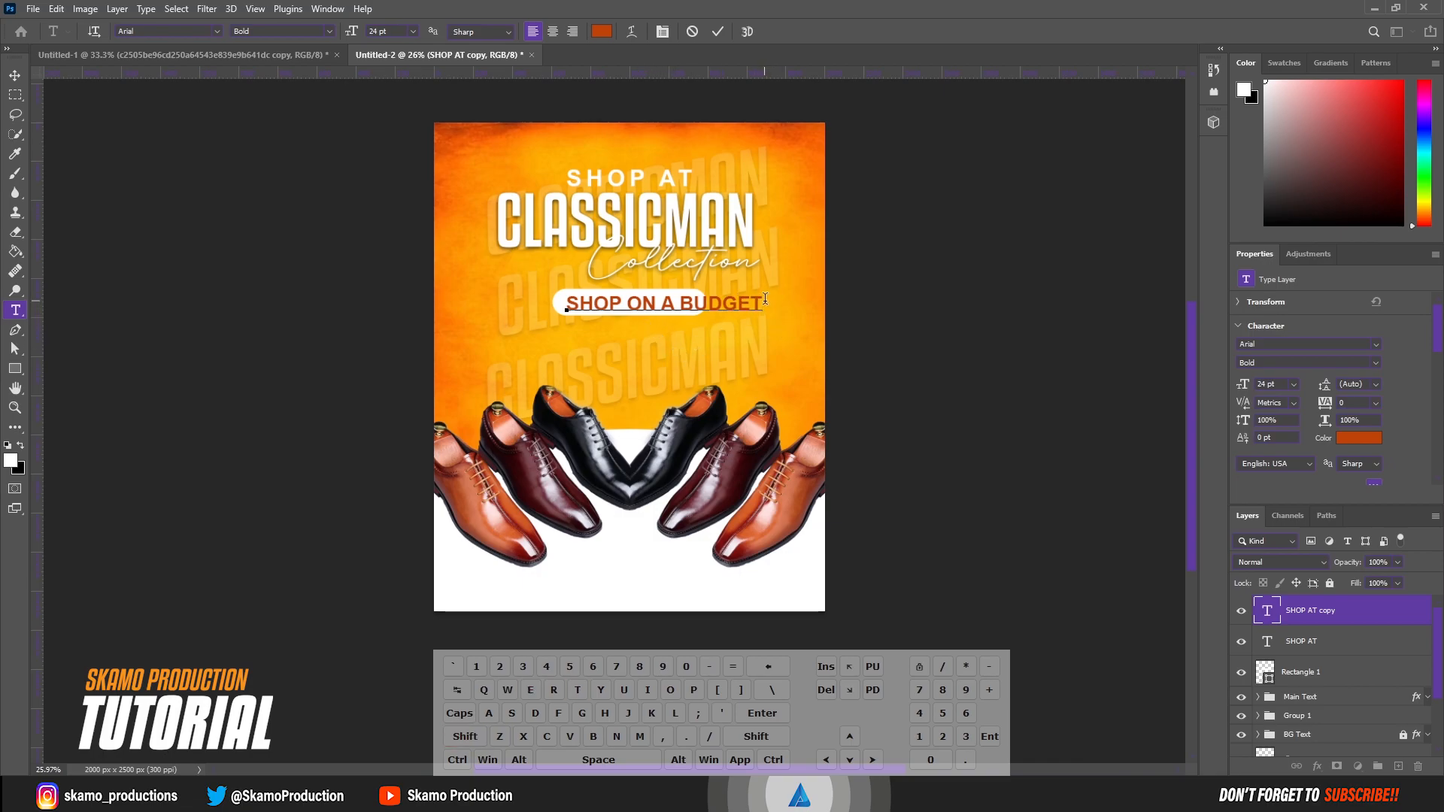
Step: Reduce the whole SHOP ON A BUDGET text to 15 pt and commit the text edit
{"action": "left_click_drag", "start_coordinate": [765, 299], "coordinate": [446, 305]}
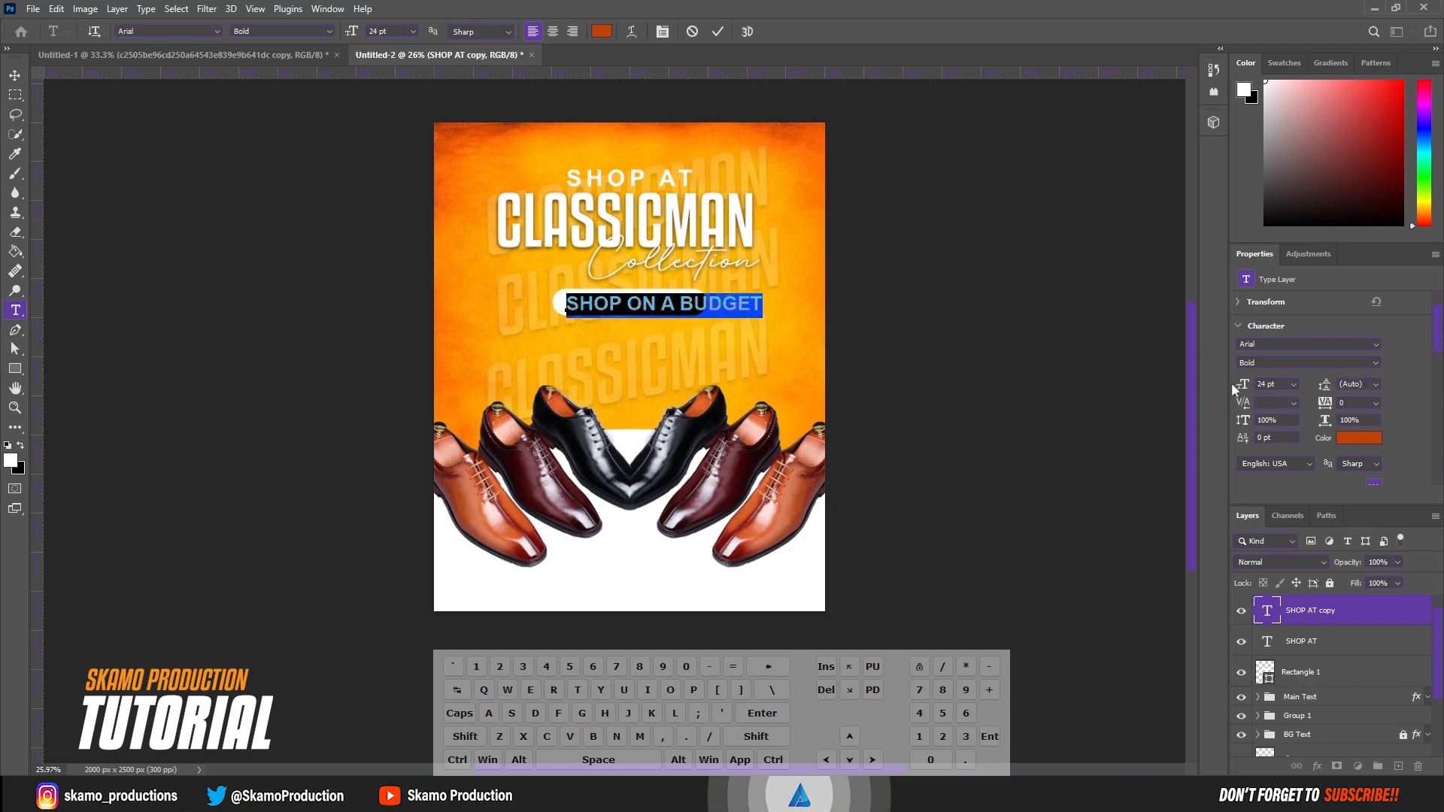
{"action": "left_click_drag", "start_coordinate": [1243, 388], "coordinate": [1237, 388]}
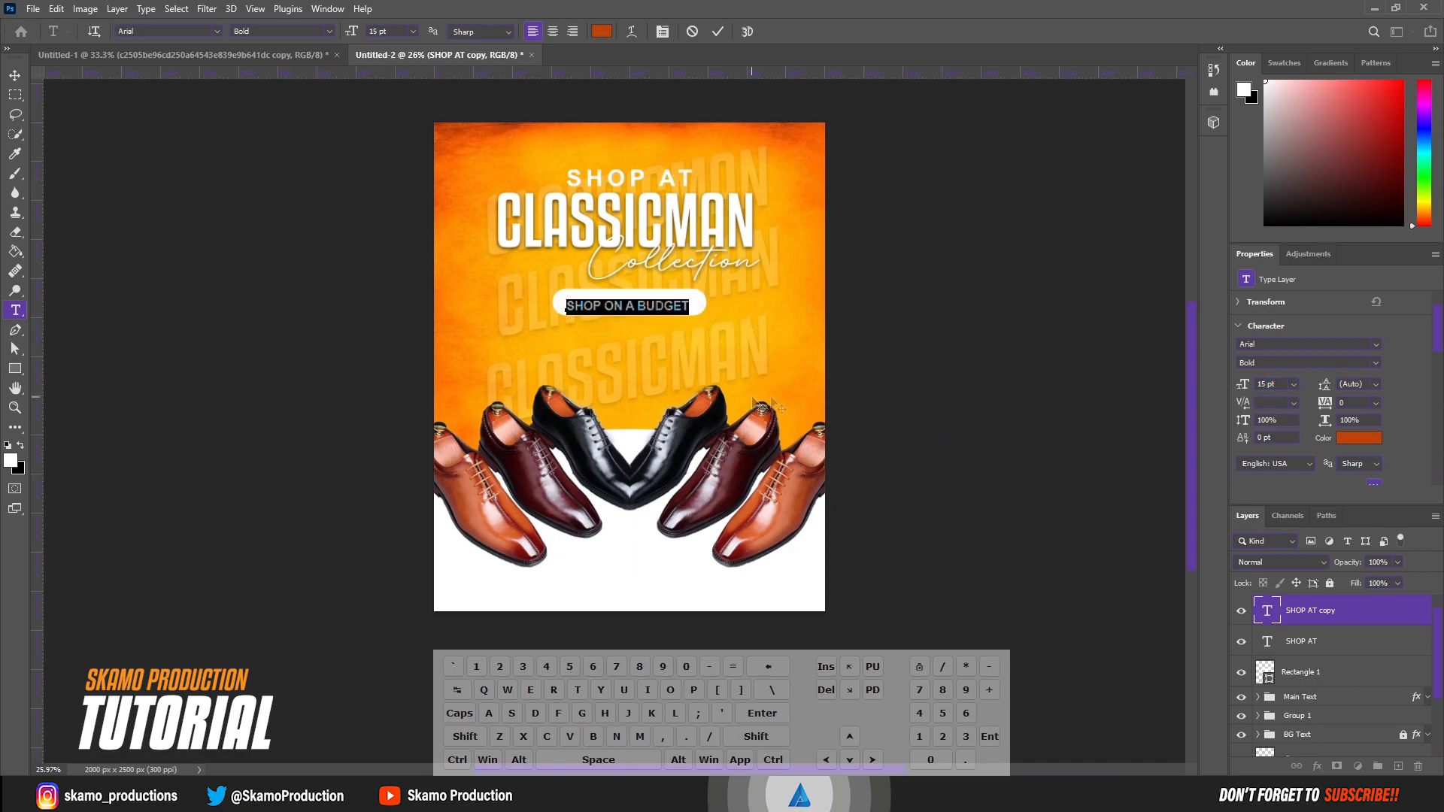
{"action": "left_click", "coordinate": [716, 33]}
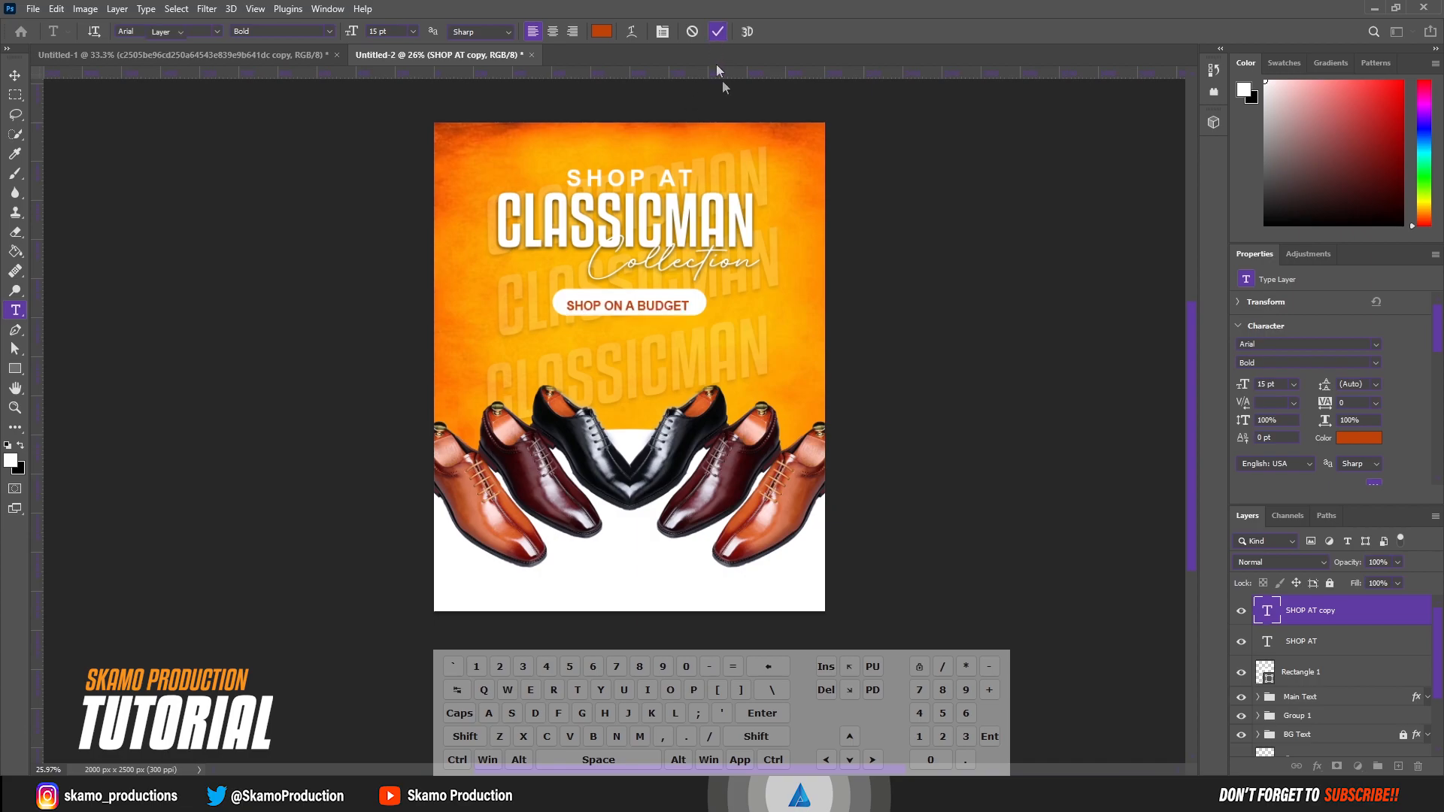
Step: Move the SHOP AT layer below Rectangle 1, and align the SHOP ON A BUDGET text to the pill's horizontal and vertical centres
{"action": "key", "text": "v"}
{"action": "left_click_drag", "start_coordinate": [1302, 641], "coordinate": [1307, 677]}
{"action": "left_click", "coordinate": [1316, 641]}
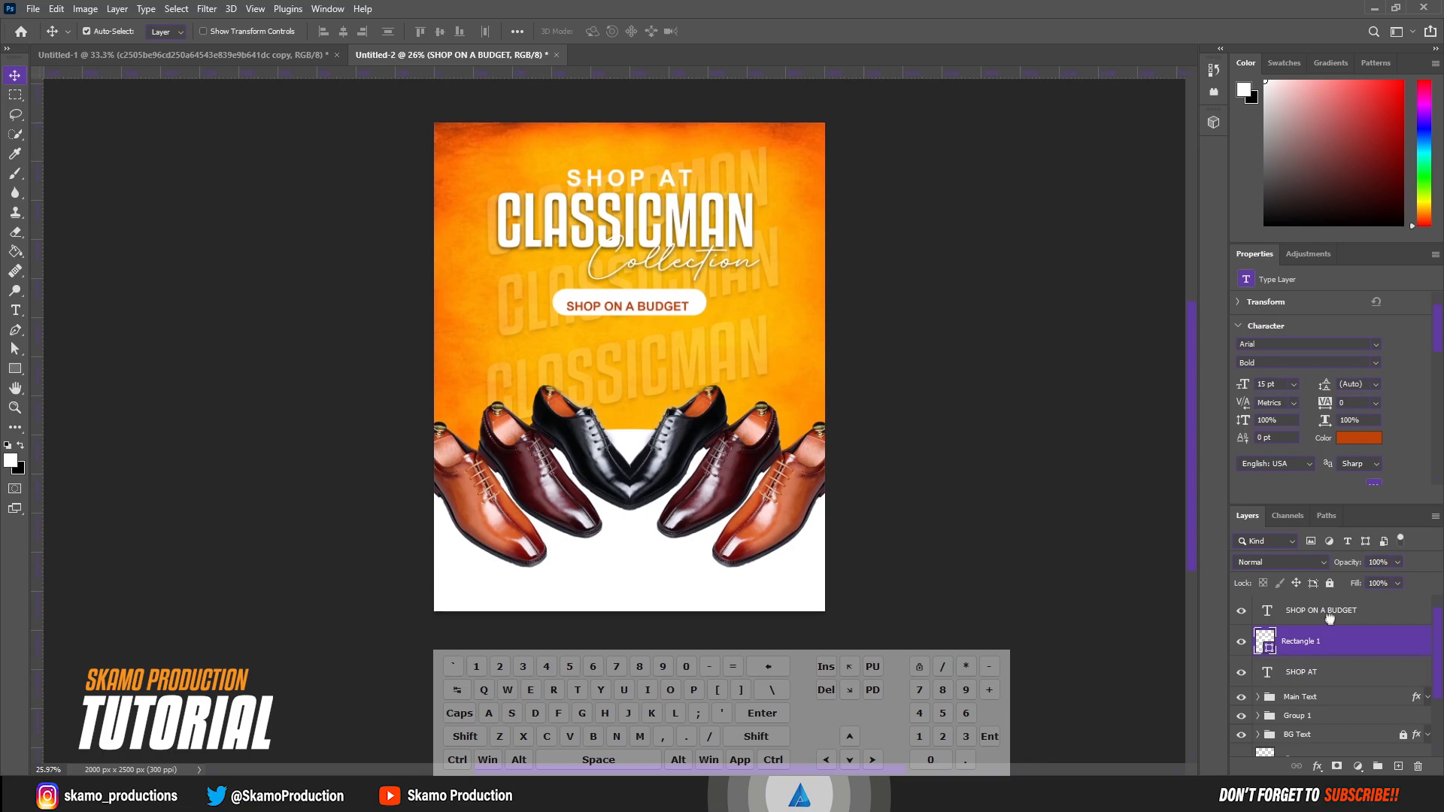
{"action": "left_click", "coordinate": [1340, 615], "text": "ctrl"}
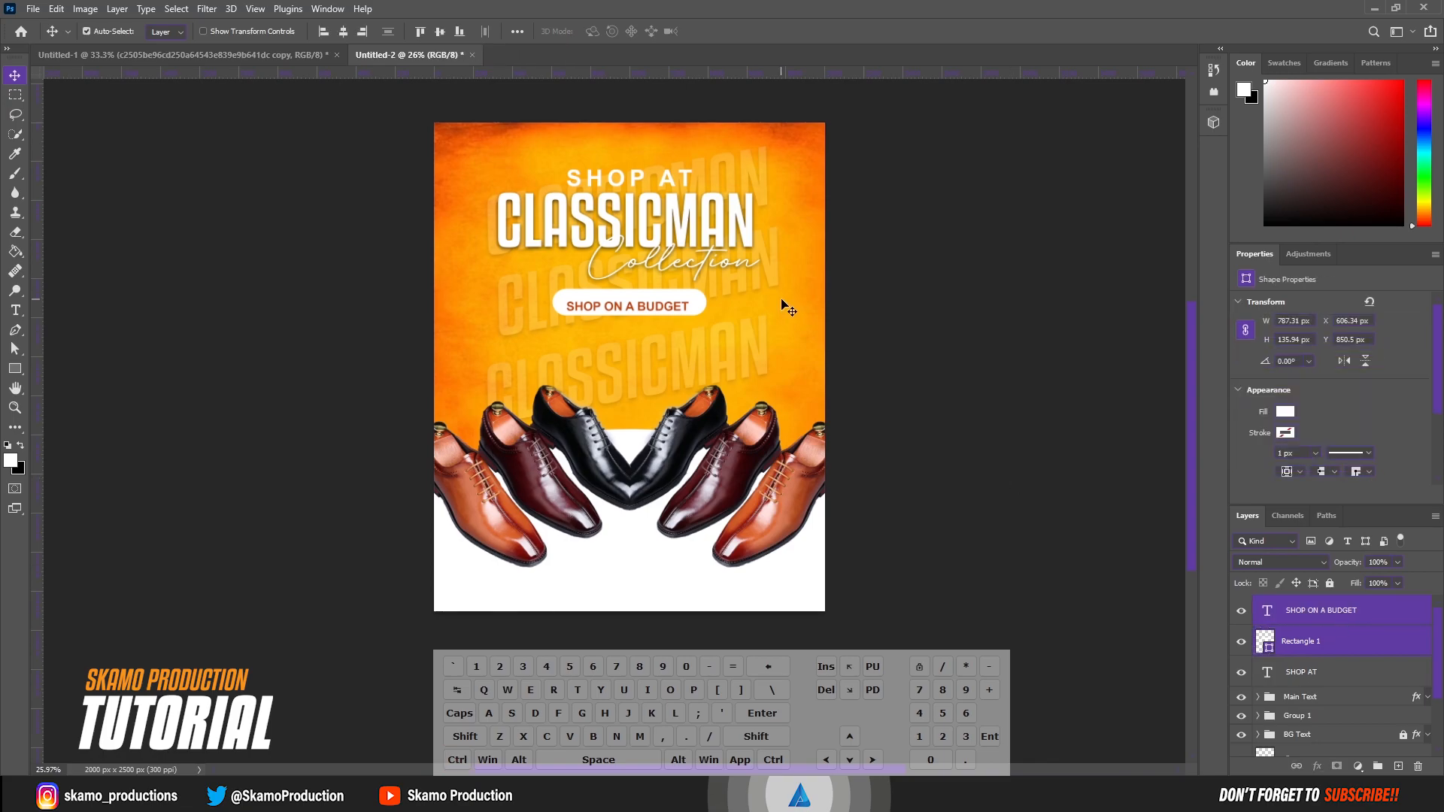
{"action": "left_click", "coordinate": [347, 33]}
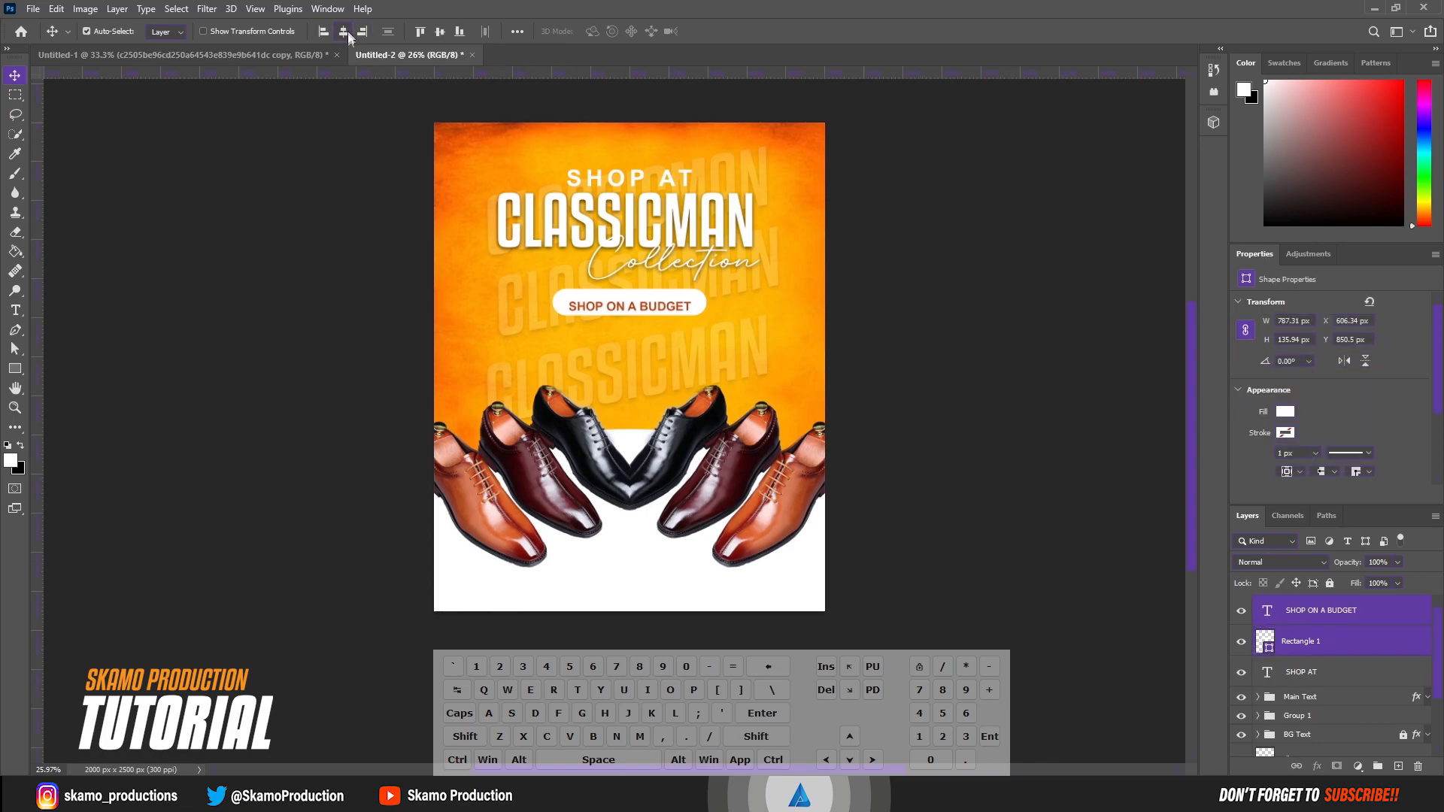
{"action": "left_click", "coordinate": [440, 33]}
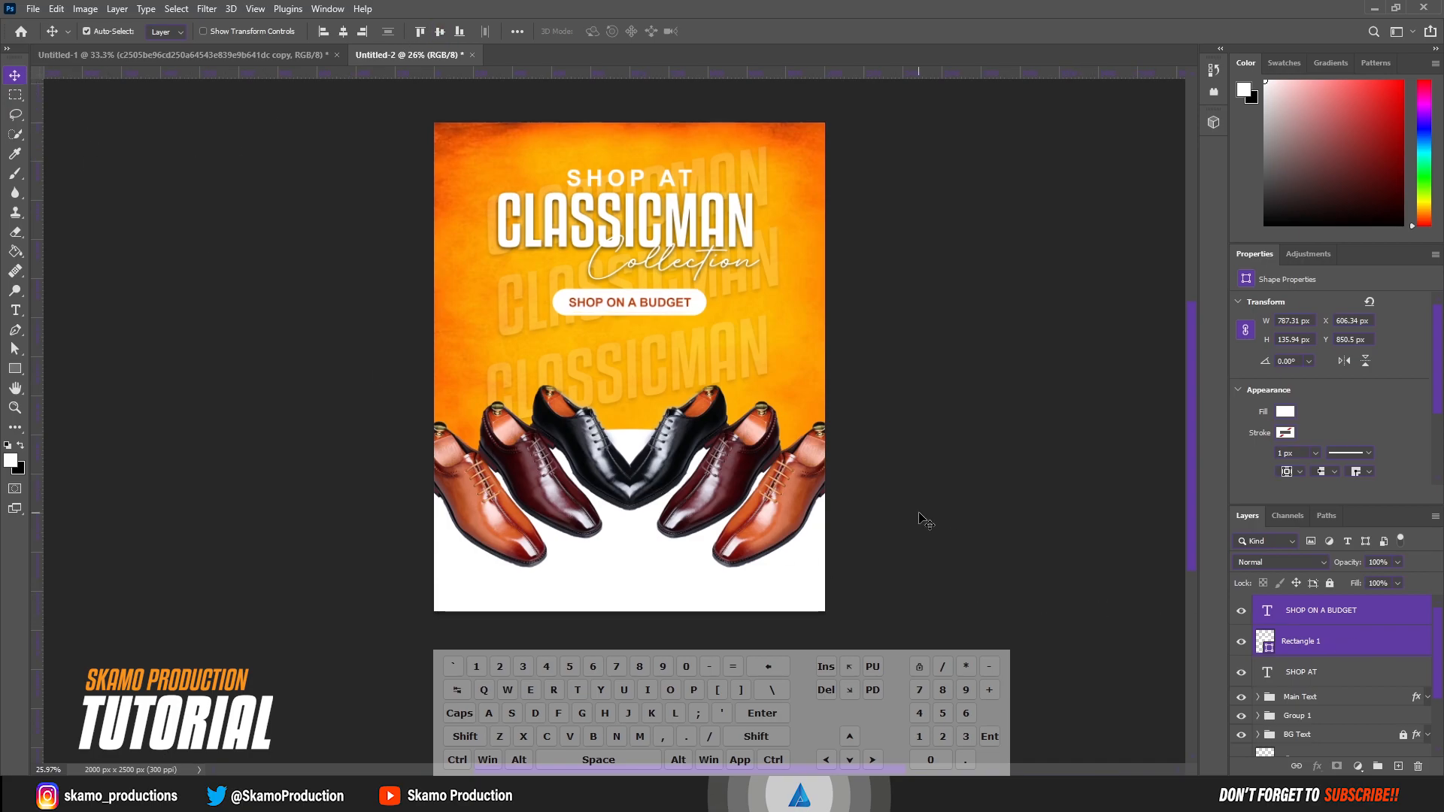
Step: Scale the SHOP ON A BUDGET text and its pill together to about 78.7%
{"action": "key", "text": "ctrl+t"}
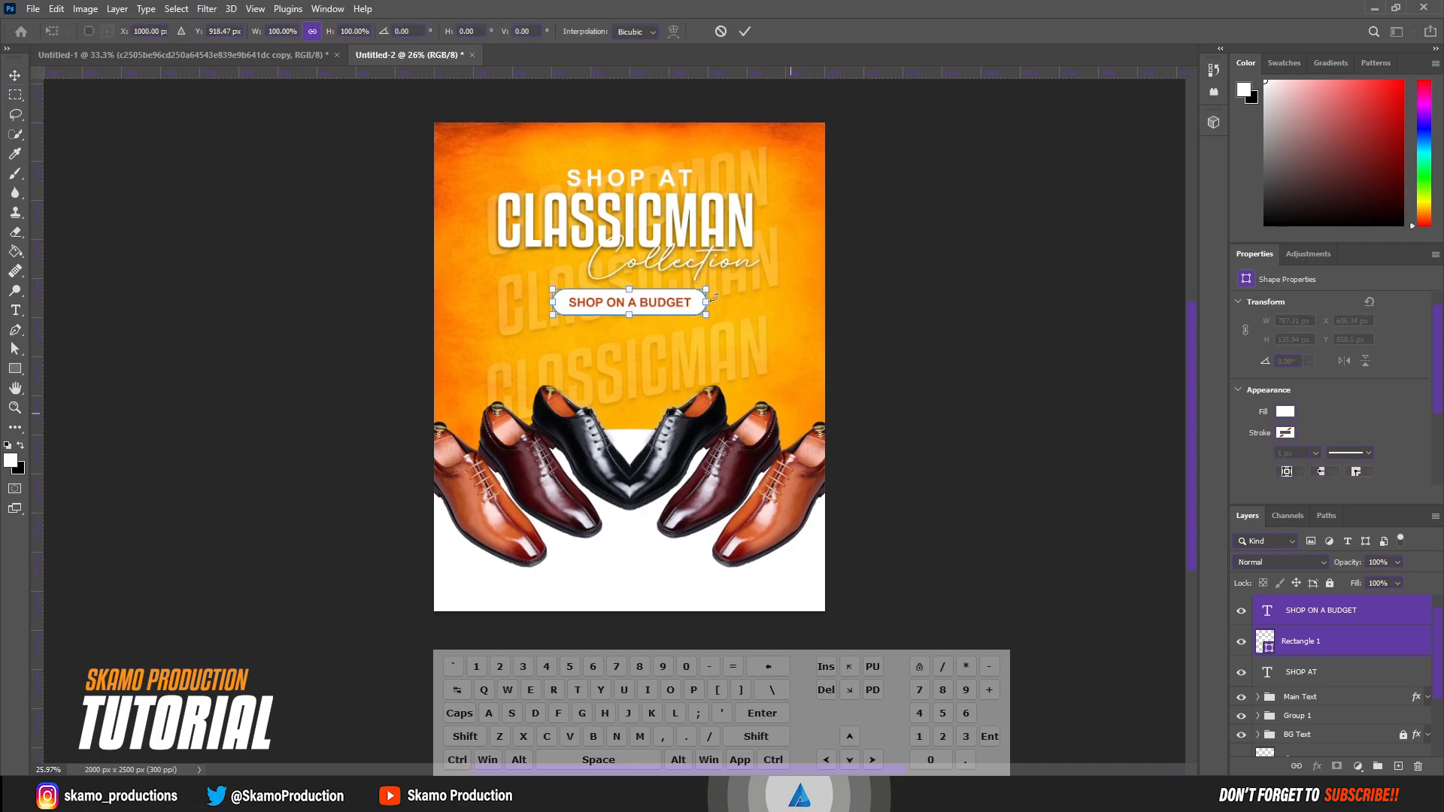
{"action": "left_click_drag", "start_coordinate": [706, 302], "coordinate": [670, 302]}
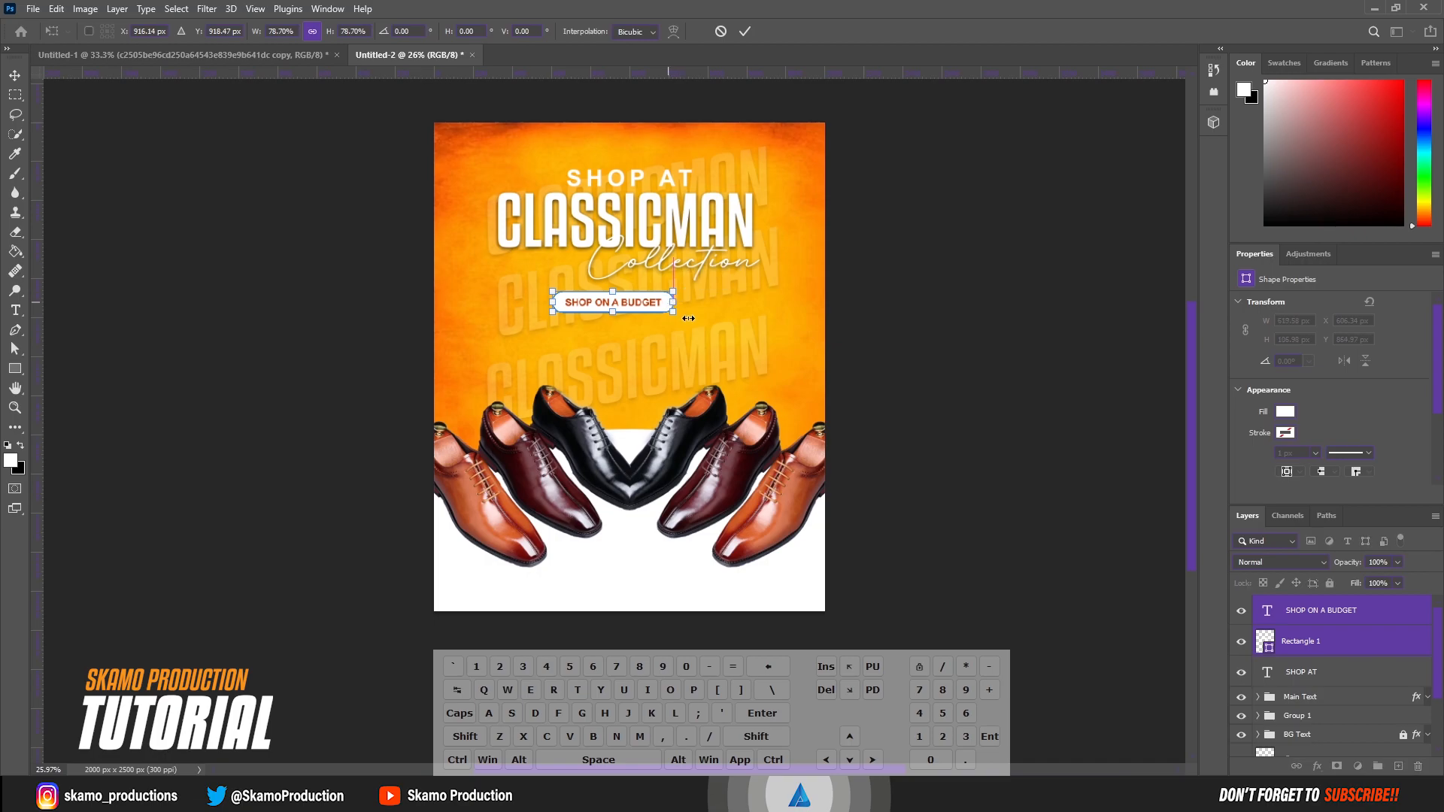
{"action": "left_click", "coordinate": [745, 32]}
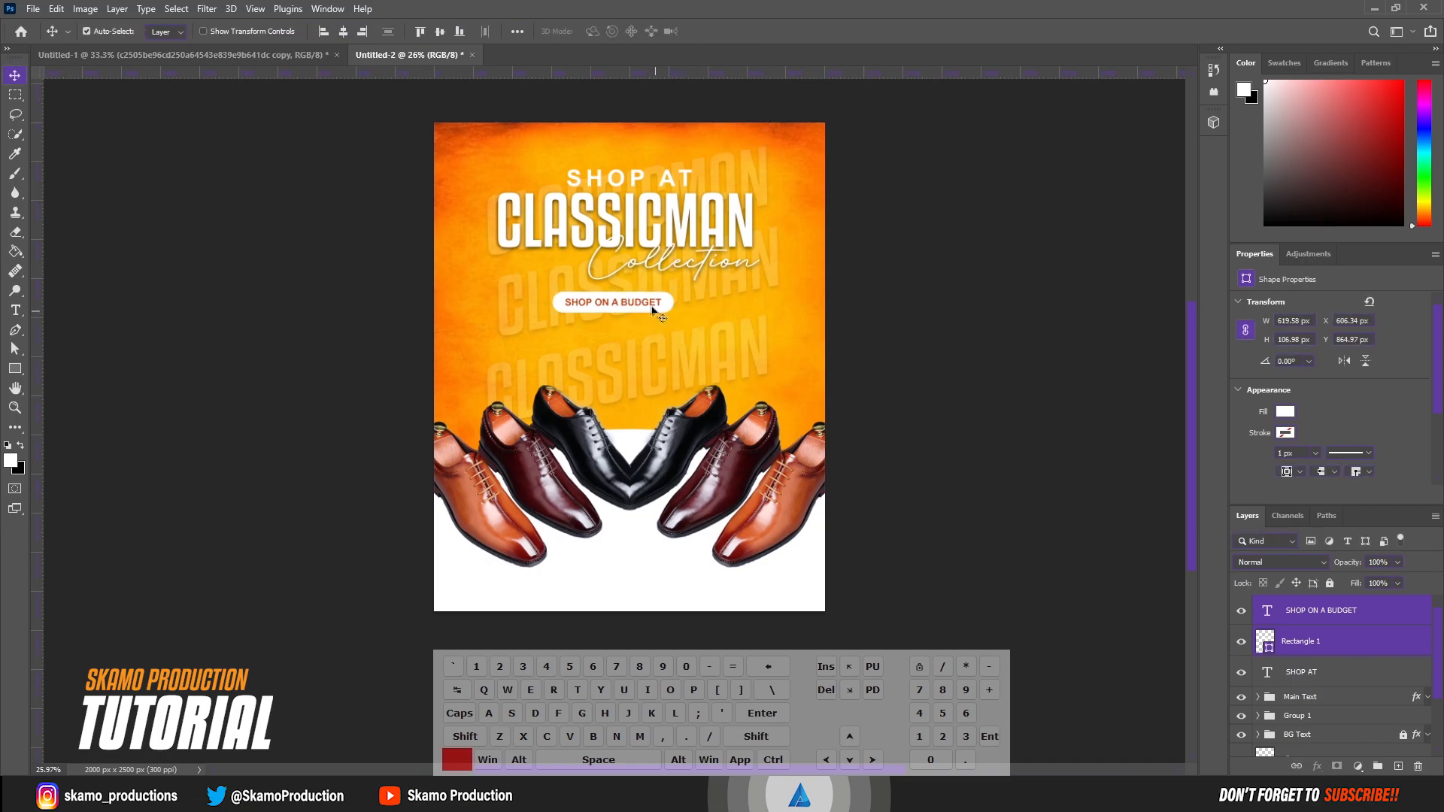
Step: Move the SHOP ON A BUDGET text and its pill together to the horizontal centre beneath the CLASSICMAN Collection headline, and deselect them
{"action": "key", "text": "ctrl"}
{"action": "left_click_drag", "start_coordinate": [630, 308], "coordinate": [644, 307]}
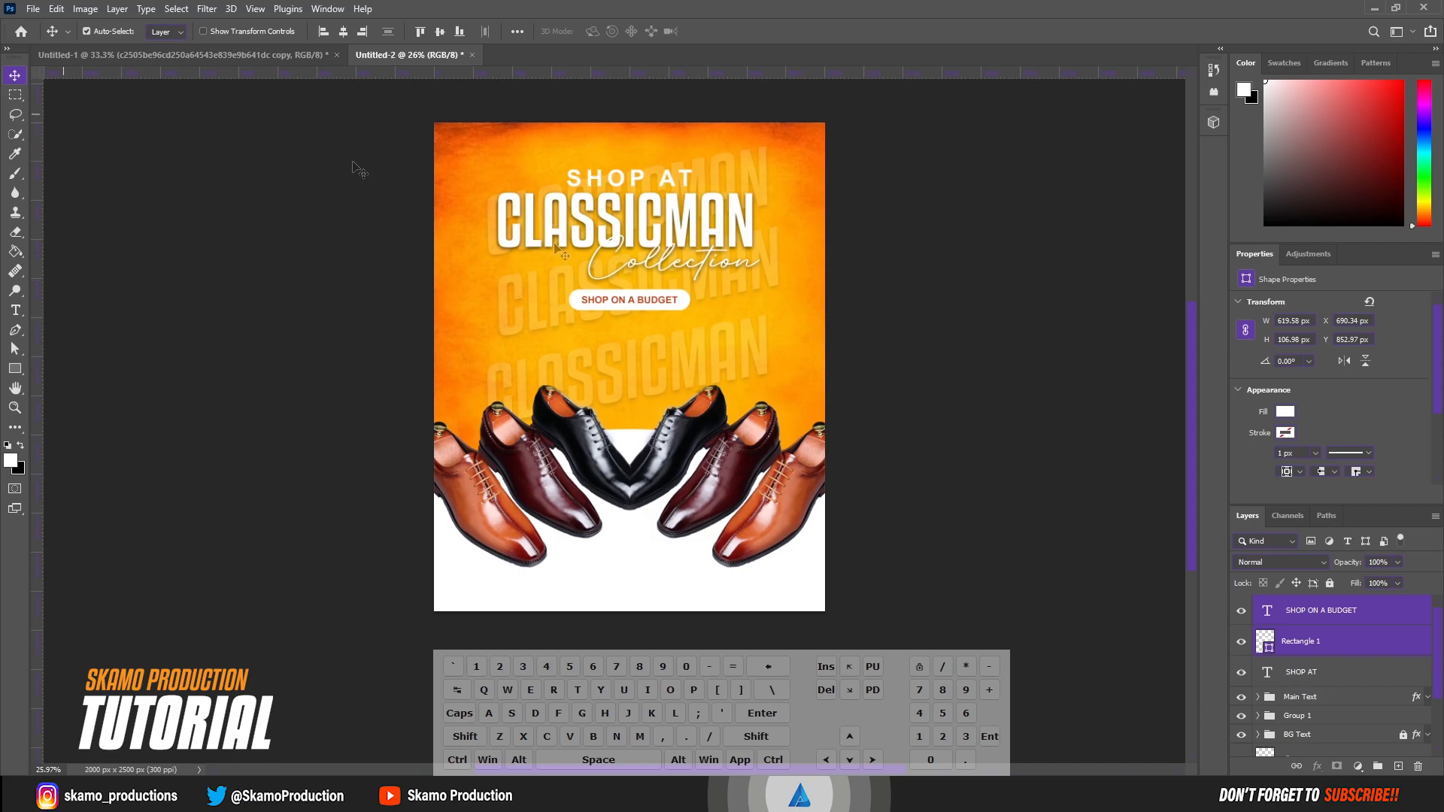
{"action": "left_click", "coordinate": [284, 258]}
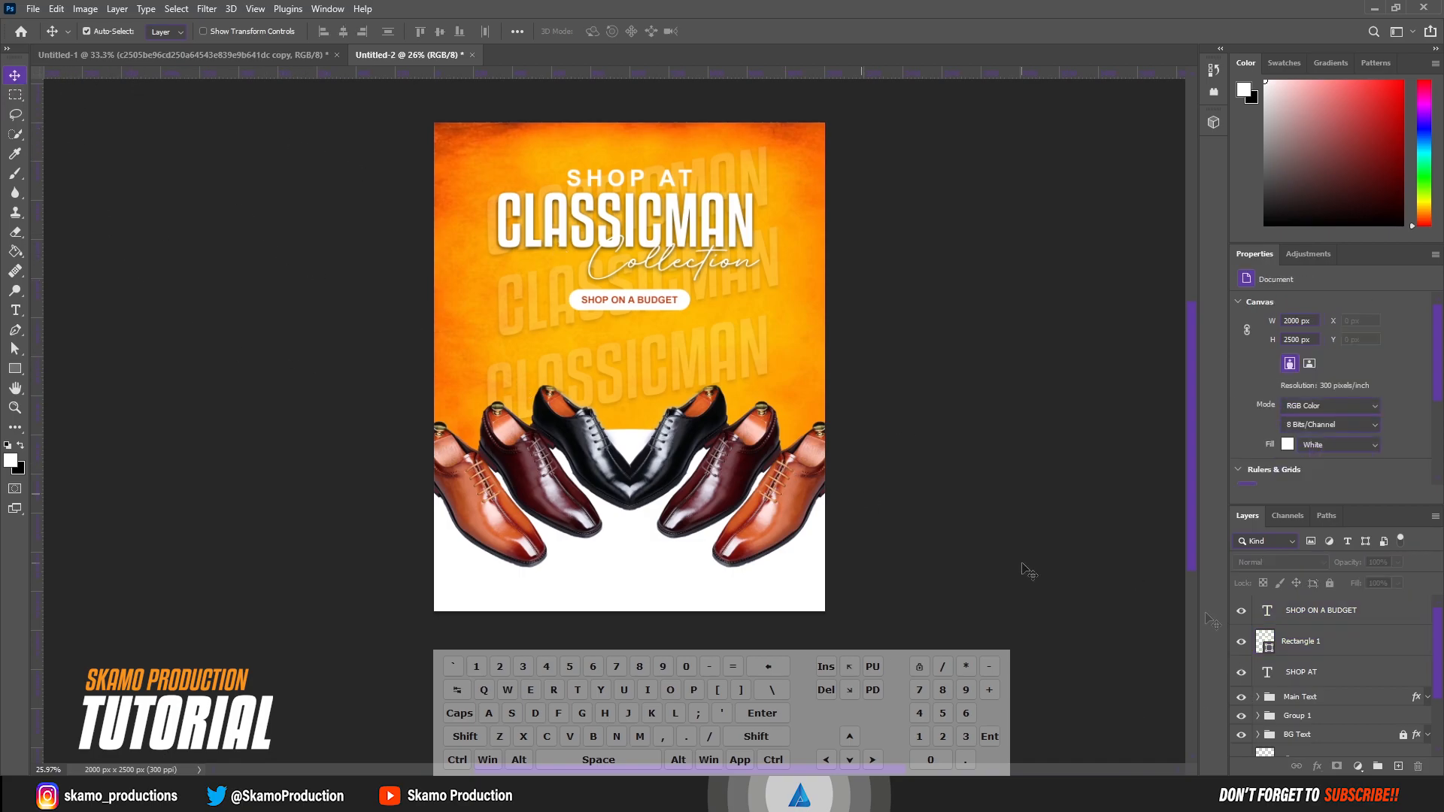
Step: Enable a Drop Shadow layer style on Group 1, the group of shoes
{"action": "left_click_drag", "start_coordinate": [1436, 652], "coordinate": [1440, 693]}
{"action": "left_click", "coordinate": [1369, 671]}
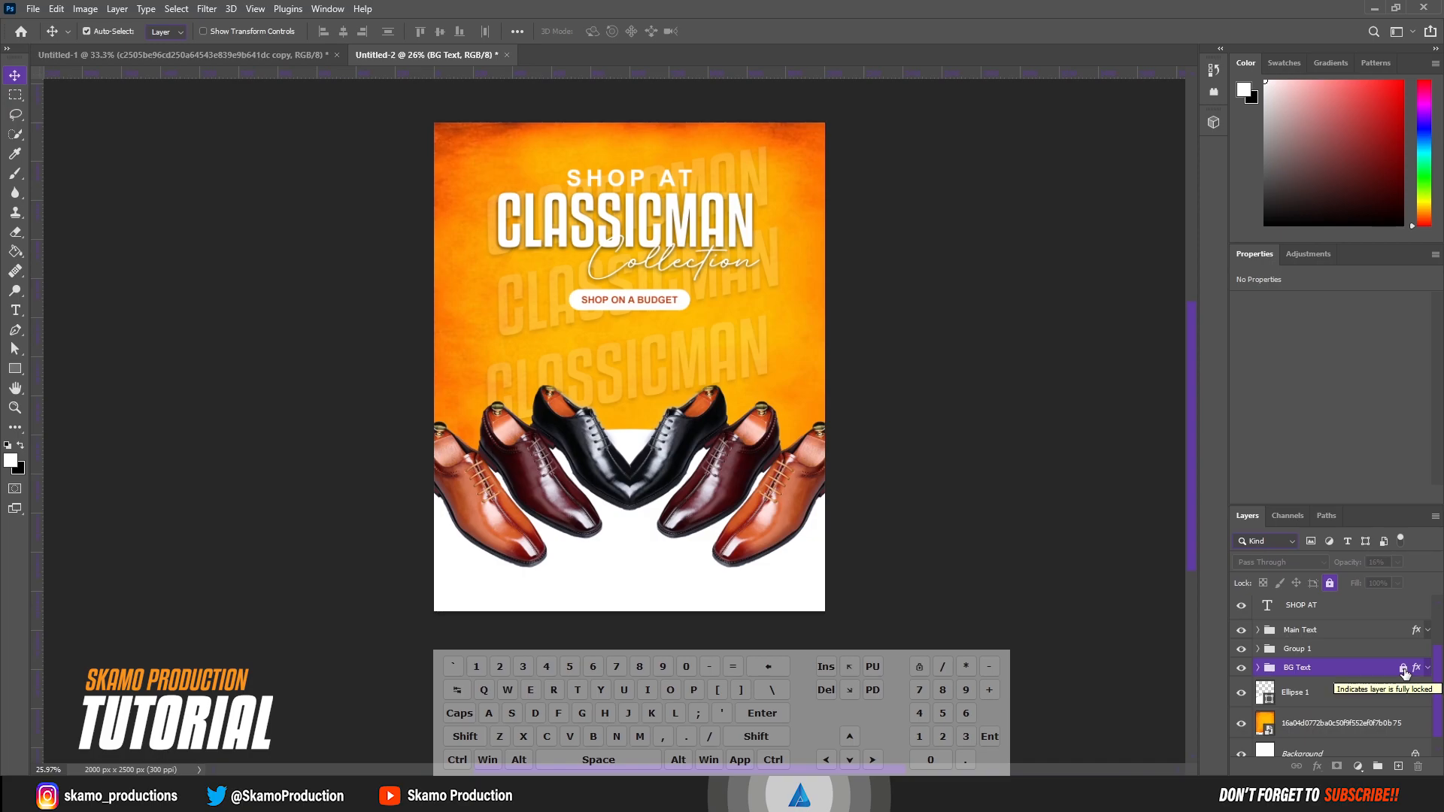
{"action": "scroll", "coordinate": [1388, 697], "scroll_direction": "down", "scroll_amount": 1}
{"action": "scroll", "coordinate": [1387, 698], "scroll_direction": "up", "scroll_amount": 3}
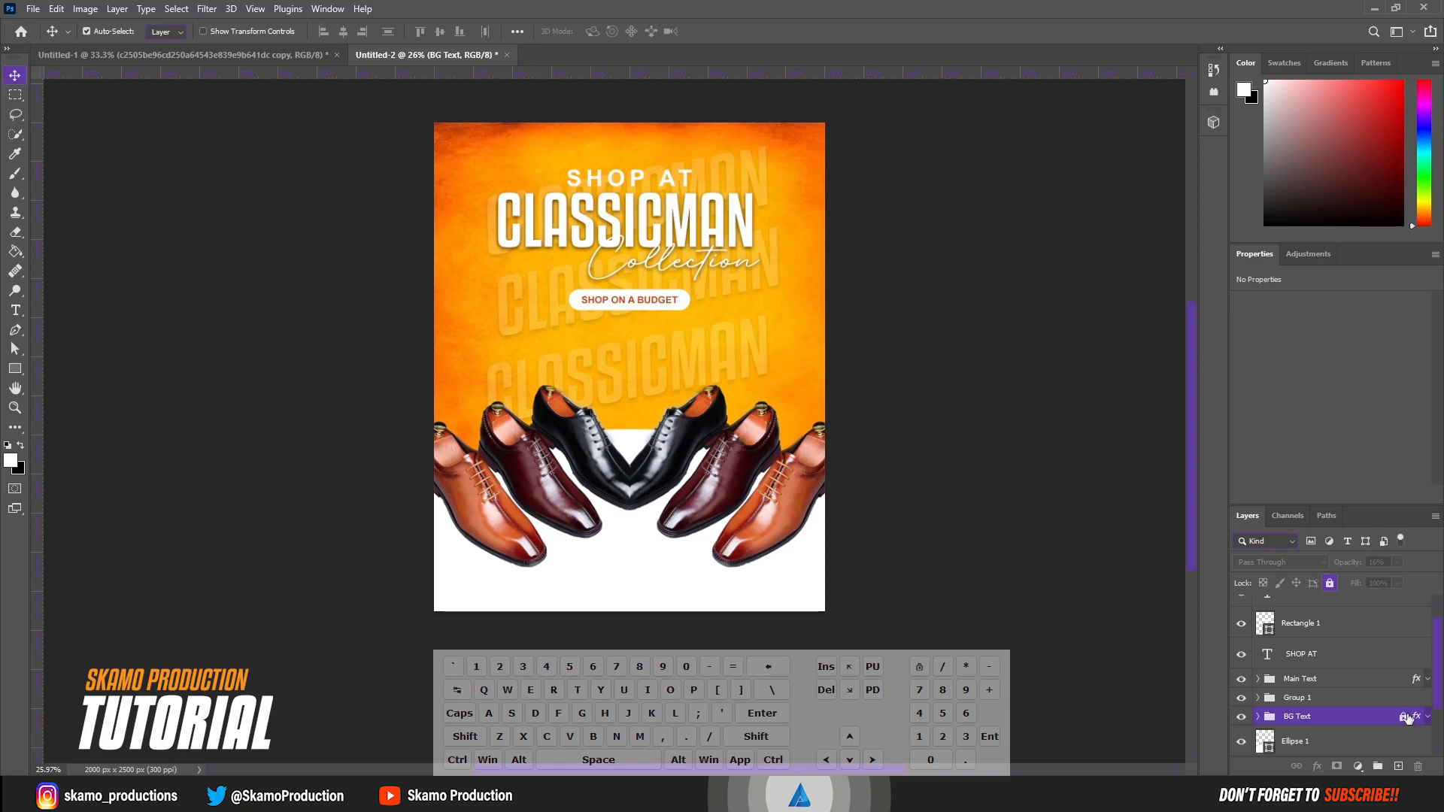
{"action": "left_click", "coordinate": [1241, 701]}
{"action": "left_click", "coordinate": [1241, 701]}
{"action": "left_click", "coordinate": [1389, 703]}
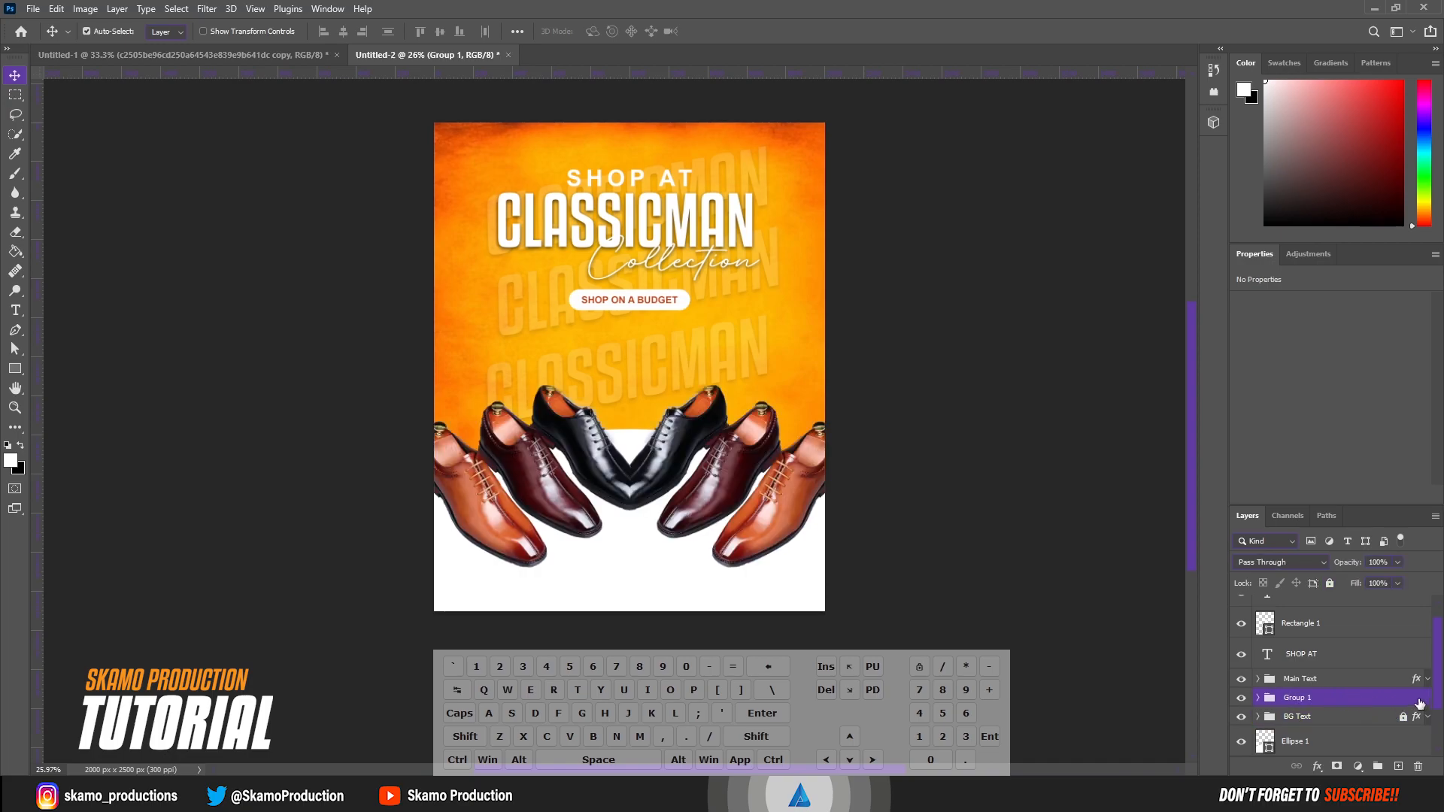
{"action": "left_click", "coordinate": [1317, 765]}
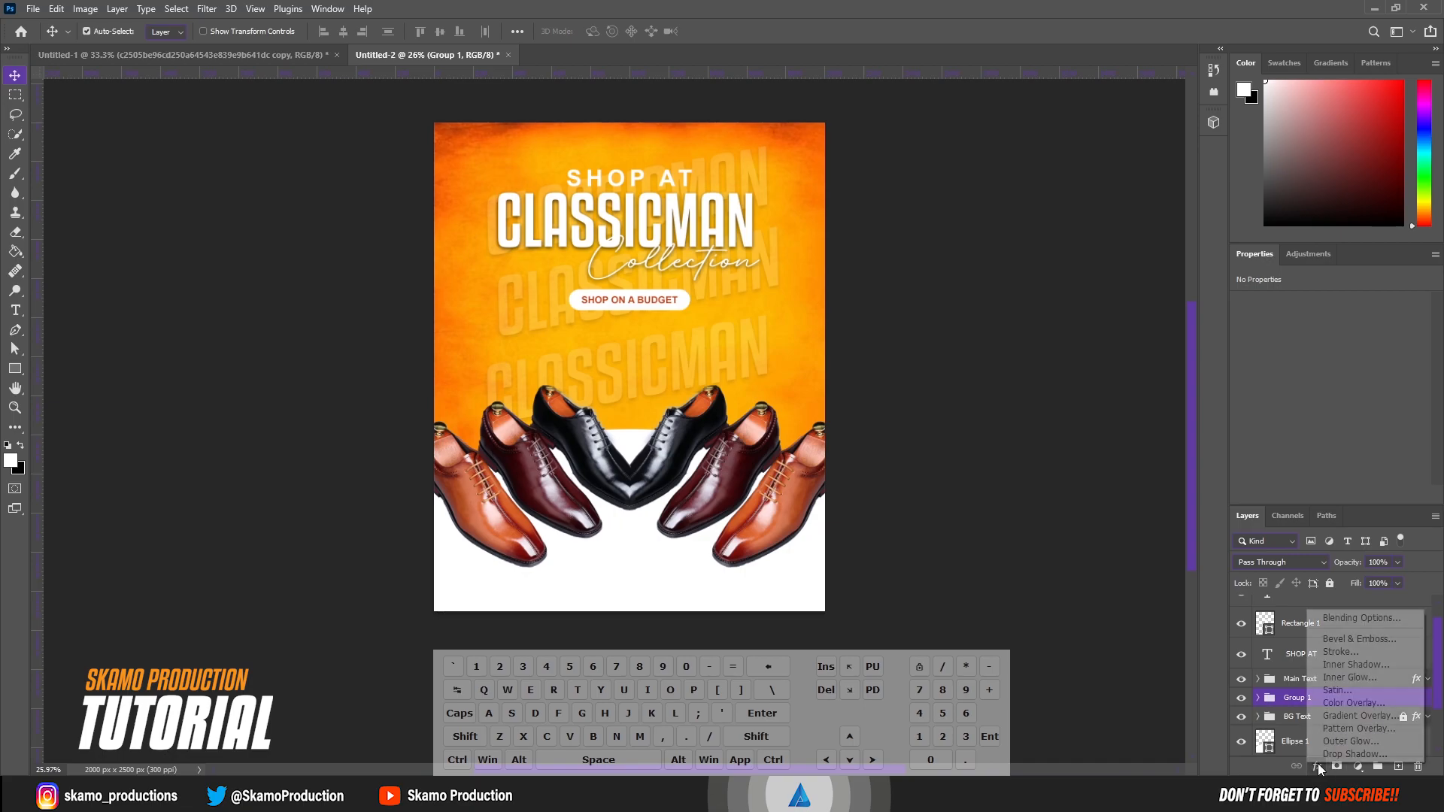
{"action": "left_click", "coordinate": [1331, 617]}
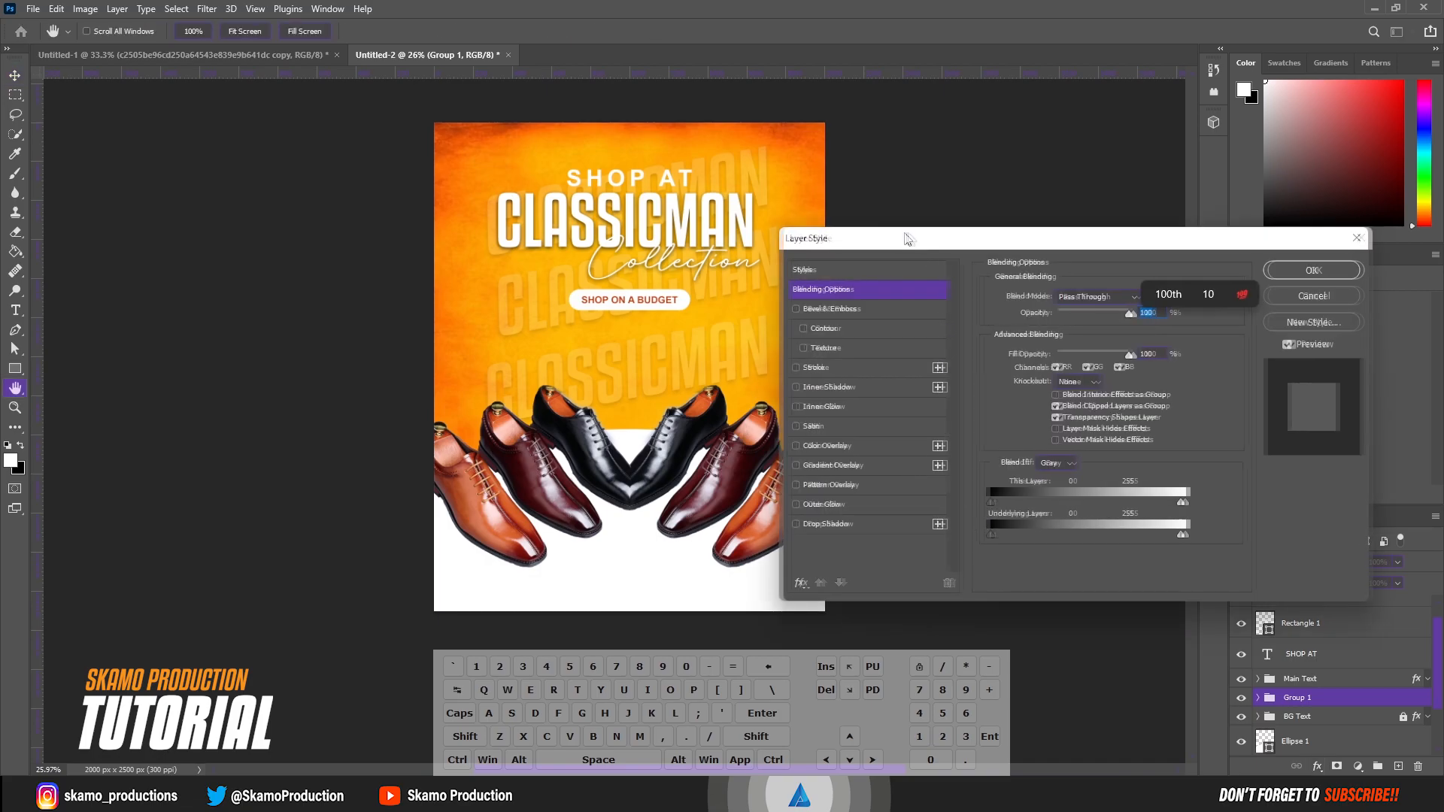
{"action": "left_click_drag", "start_coordinate": [909, 239], "coordinate": [949, 227]}
{"action": "left_click", "coordinate": [885, 512]}
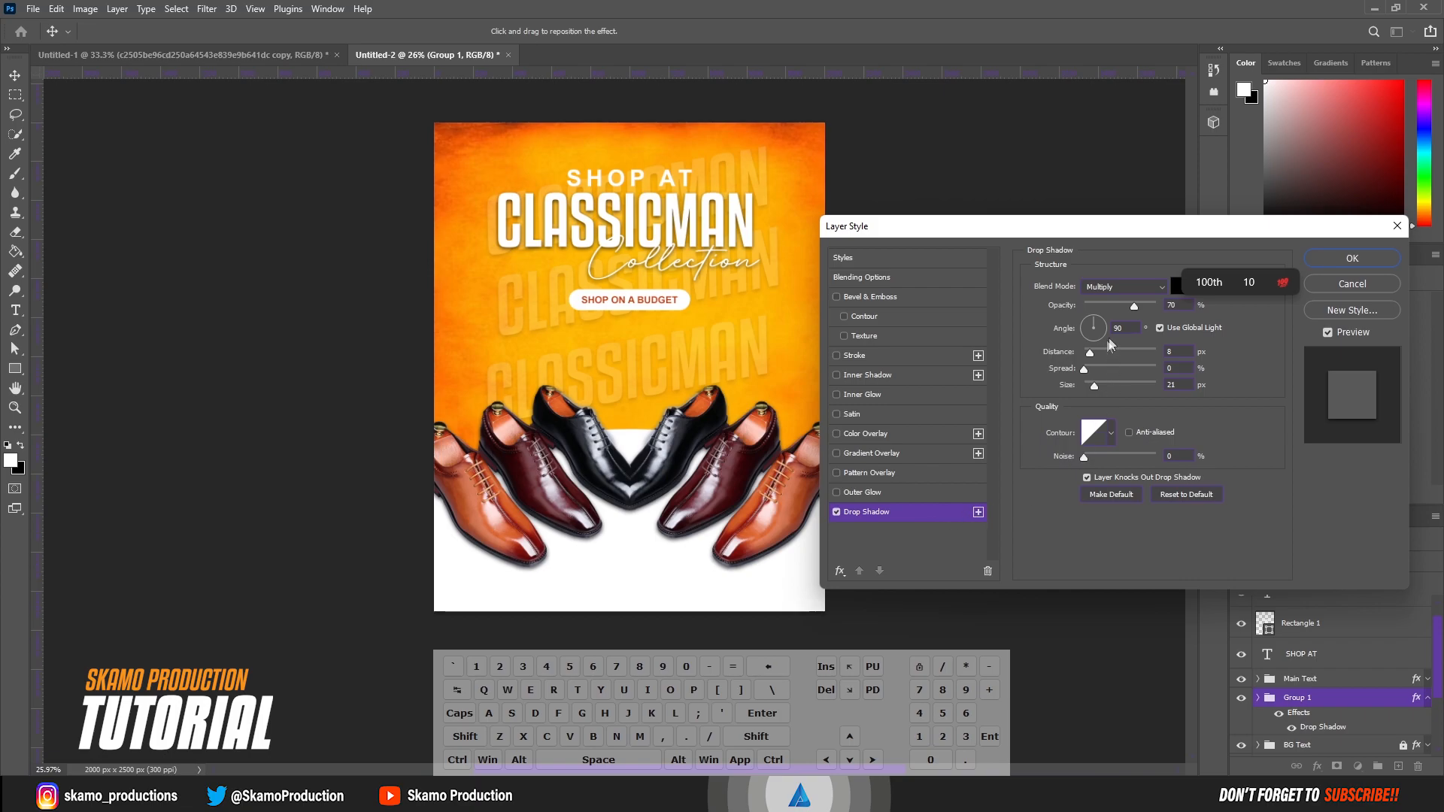
Step: Increase the shoe group's shadow distance, set its size to 16 px, apply the style and collapse the effects list
{"action": "left_click_drag", "start_coordinate": [1089, 353], "coordinate": [1095, 391]}
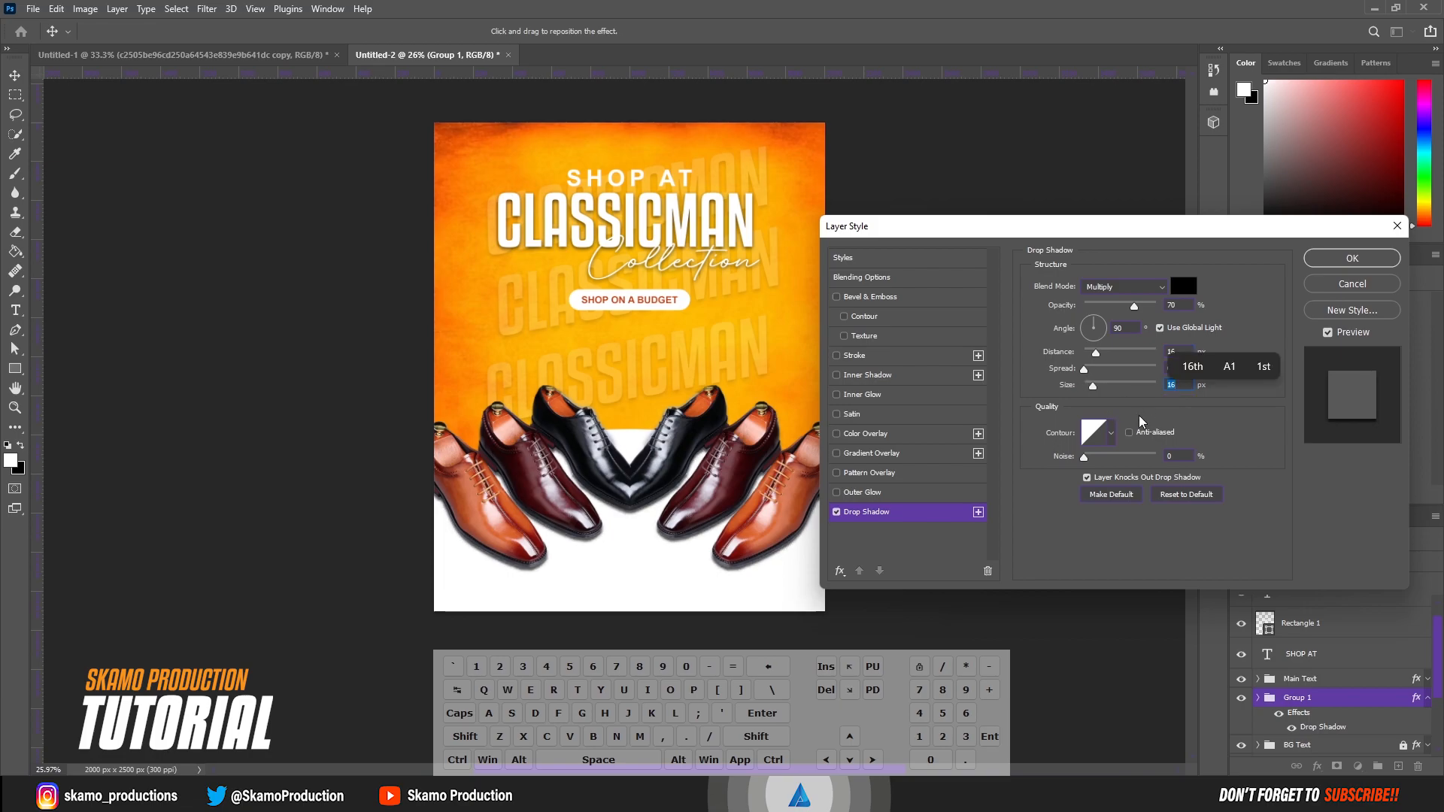
{"action": "left_click", "coordinate": [1345, 265]}
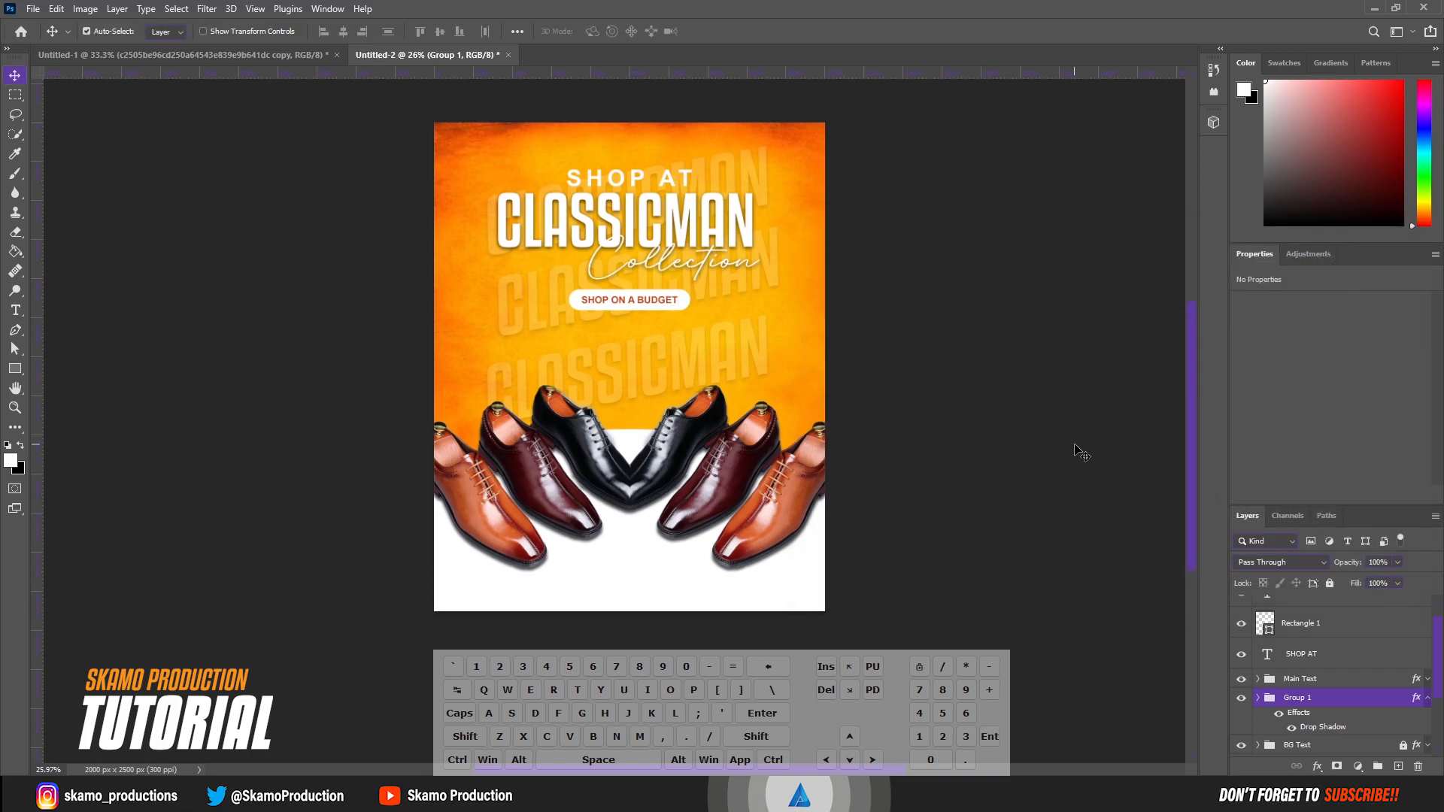
{"action": "left_click", "coordinate": [1427, 700]}
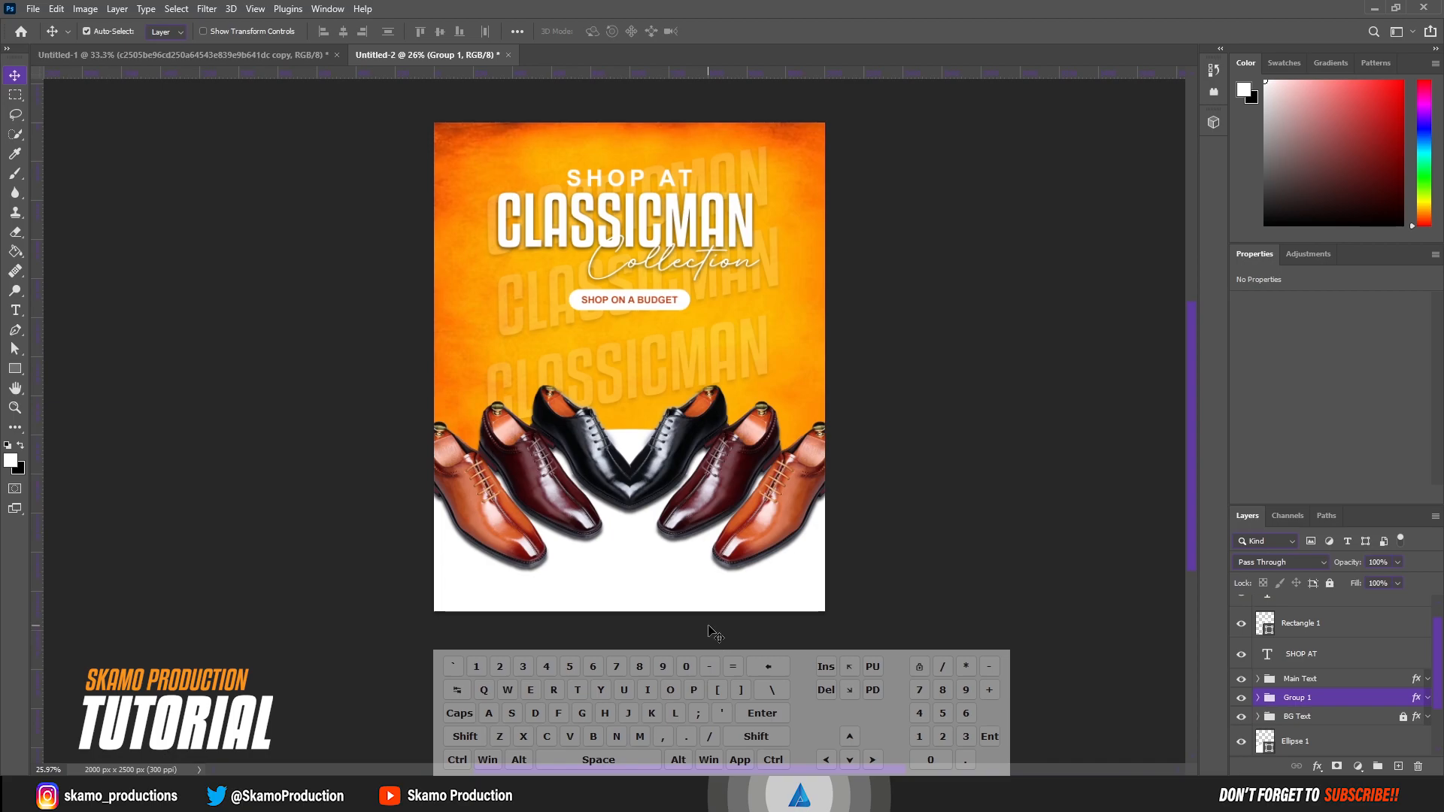
Step: Nudge the whole shoe group slightly upward to leave more white space beneath it
{"action": "key", "text": "Up"}
{"action": "key", "text": "Up"}
{"action": "key", "text": "Up"}
{"action": "key", "text": "Up"}
{"action": "key", "text": "Up"}
{"action": "key", "text": "Up"}
{"action": "key", "text": "Up"}
{"action": "key", "text": "Up"}
{"action": "key", "text": "Up"}
{"action": "key", "text": "Up"}
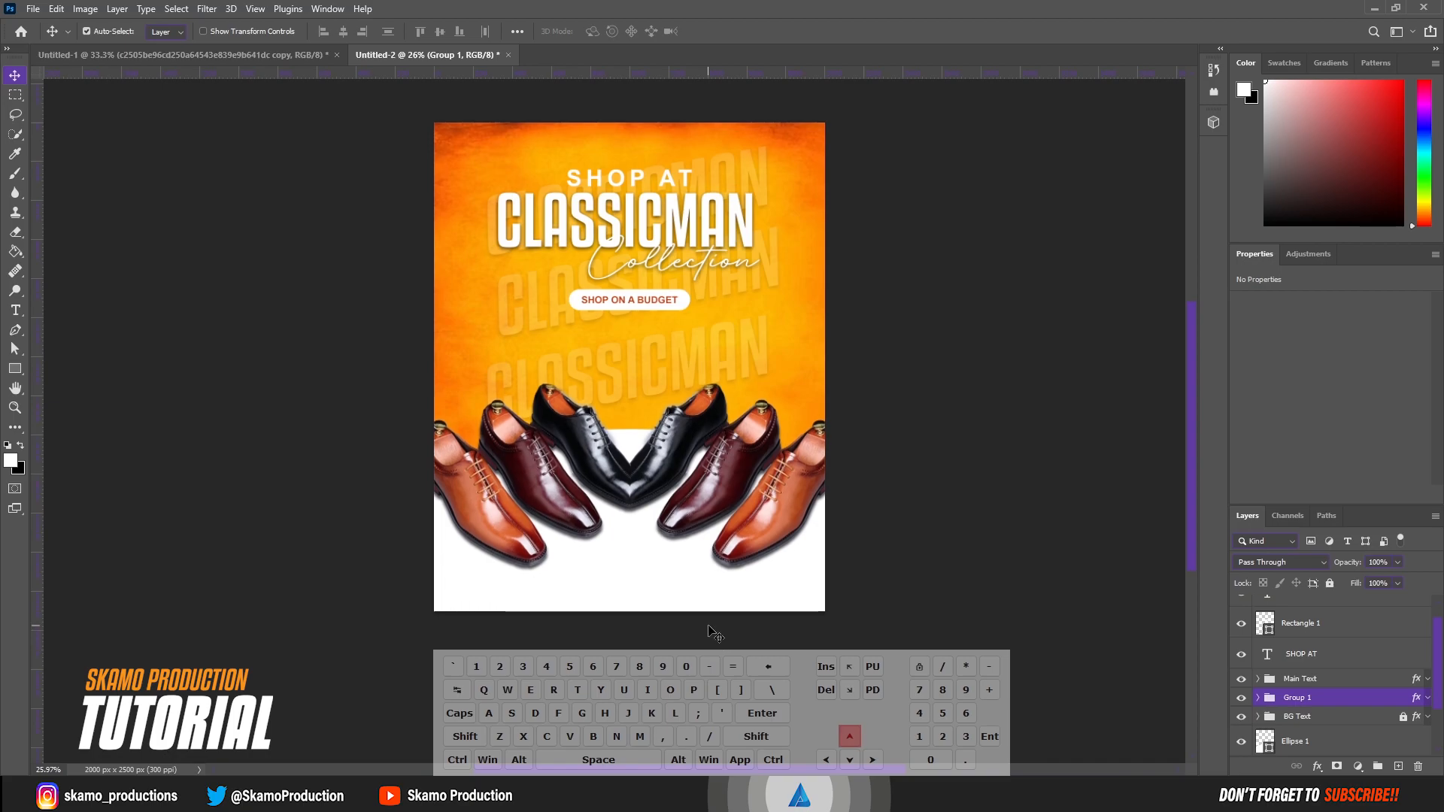
{"action": "key", "text": "Up"}
{"action": "key", "text": "Up"}
{"action": "key", "text": "Up"}
{"action": "key", "text": "Up"}
{"action": "key", "text": "Up"}
{"action": "key", "text": "Up"}
{"action": "key", "text": "Up"}
{"action": "key", "text": "Up"}
{"action": "key", "text": "Up"}
{"action": "key", "text": "Up"}
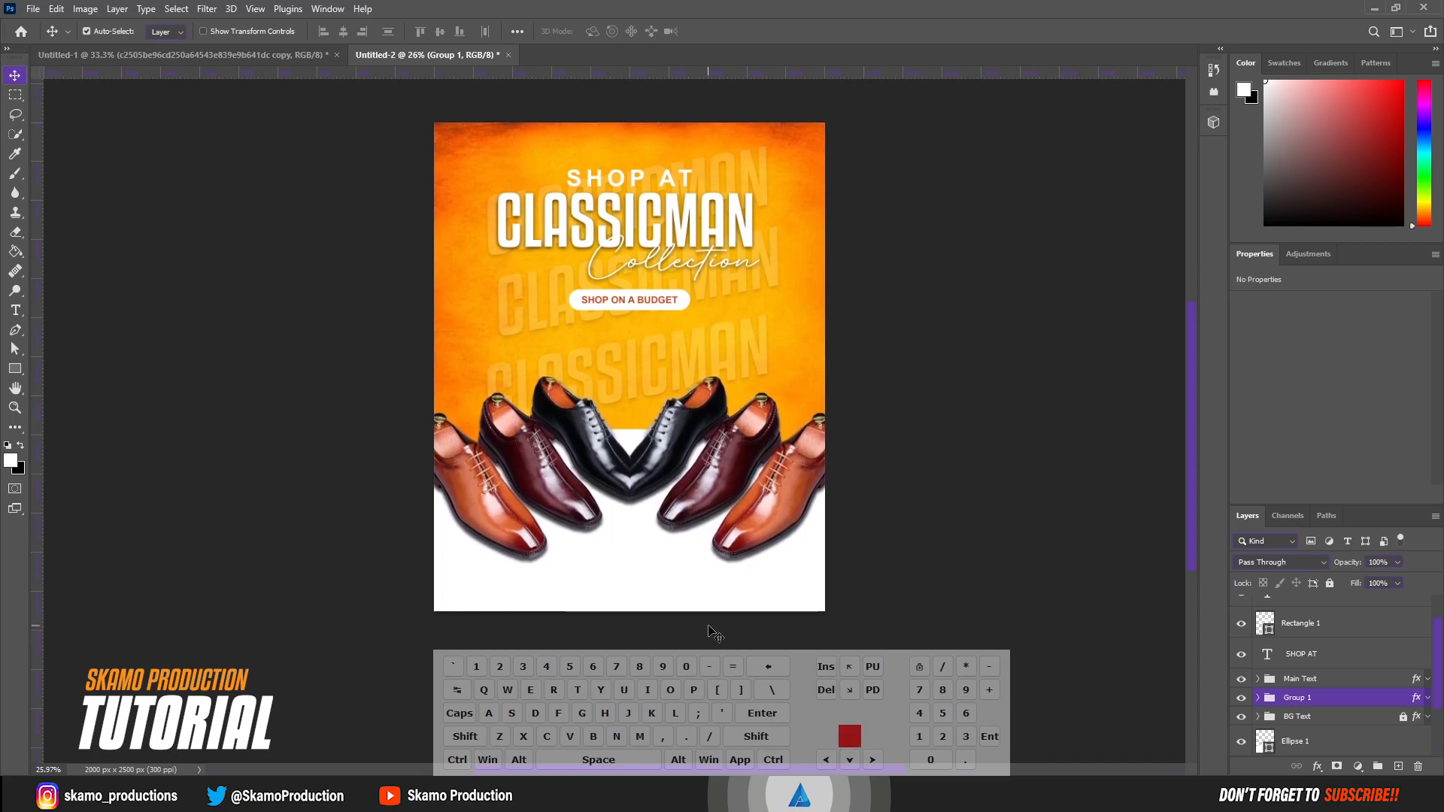
{"action": "key", "text": "Up"}
{"action": "key", "text": "Up"}
{"action": "key", "text": "Up"}
{"action": "key", "text": "Up"}
{"action": "key", "text": "Up"}
{"action": "key", "text": "Up"}
{"action": "key", "text": "Up"}
{"action": "key", "text": "Up"}
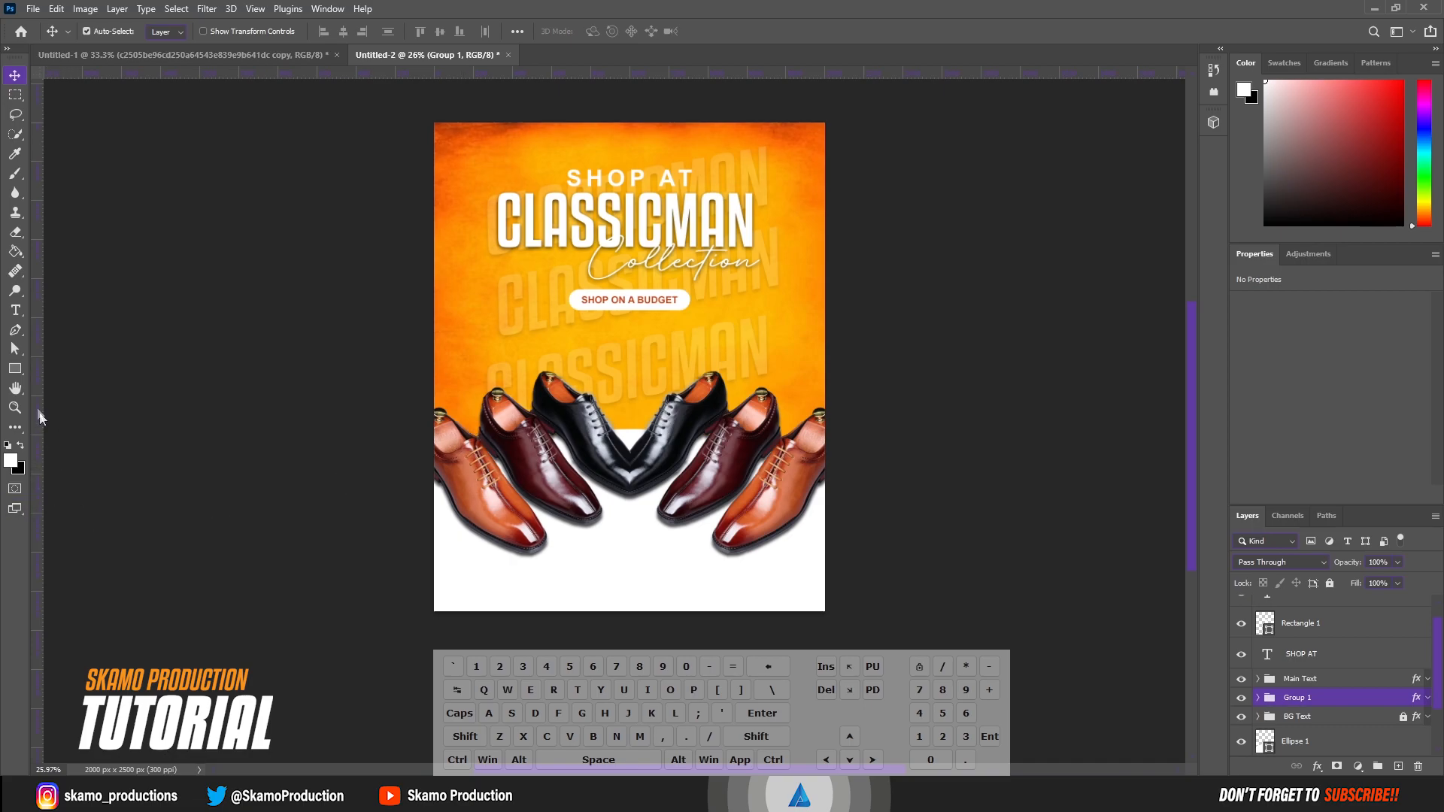
Step: Add the text "Deals In" in the white area below the centre of the shoes
{"action": "key", "text": "t"}
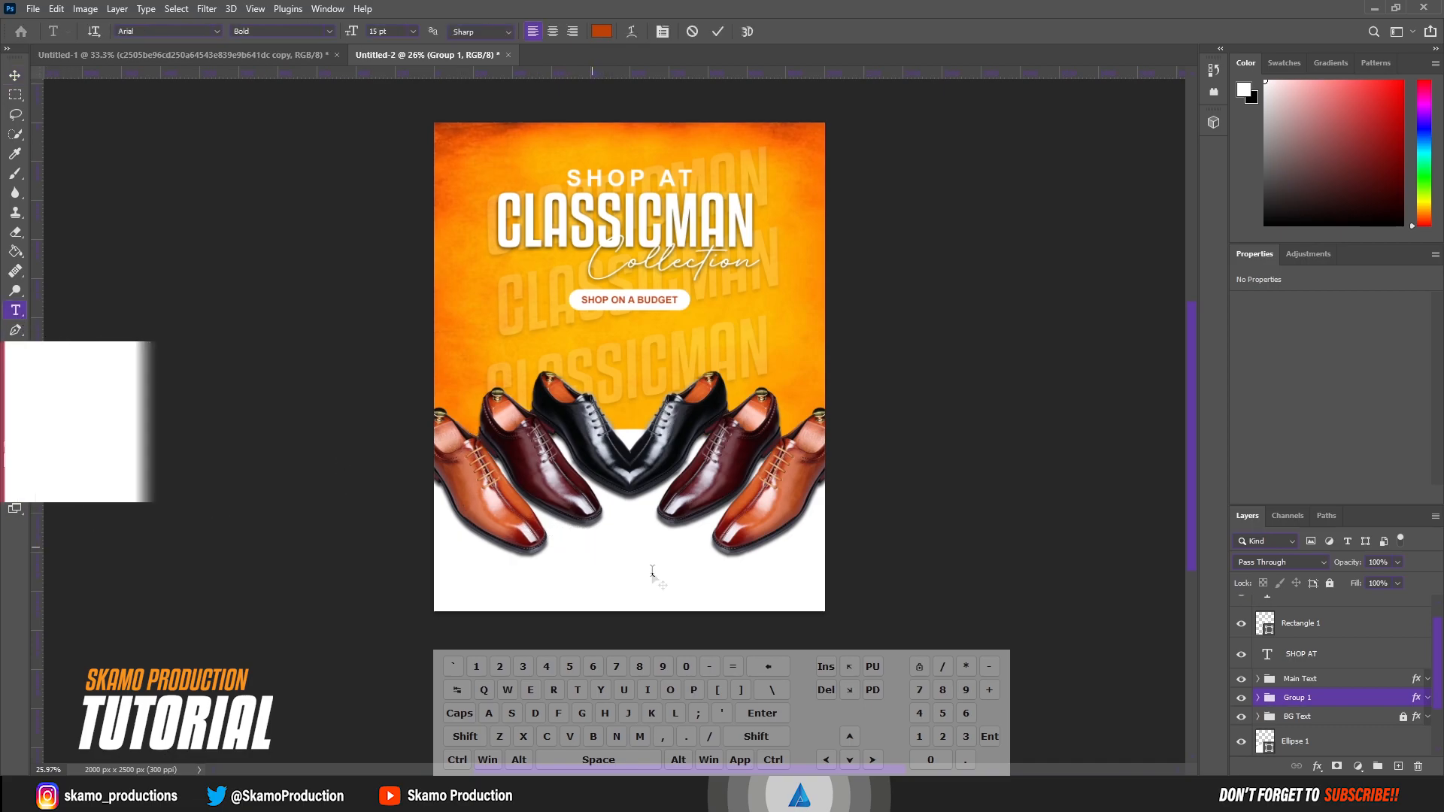
{"action": "left_click", "coordinate": [592, 544]}
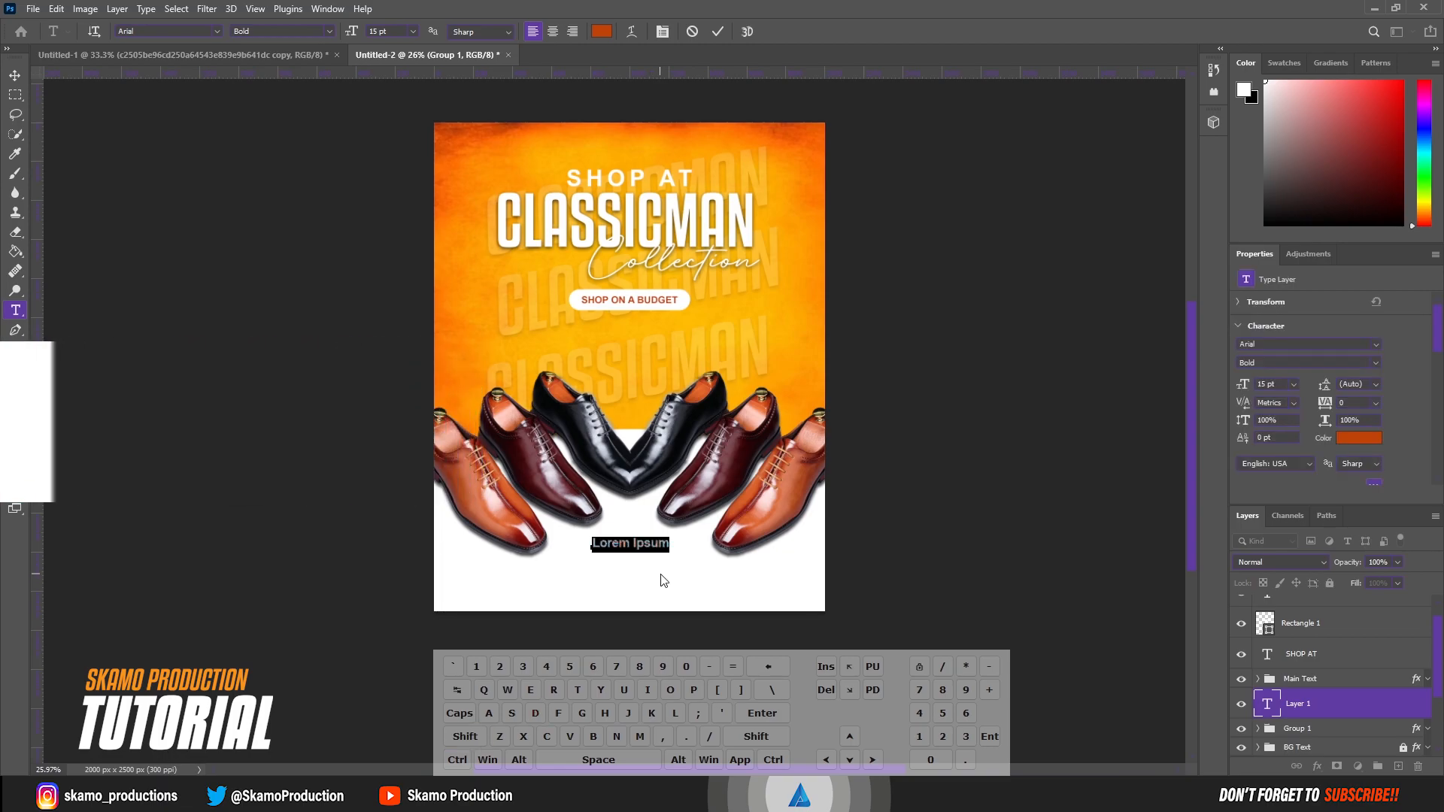
{"action": "type", "text": "Deals"}
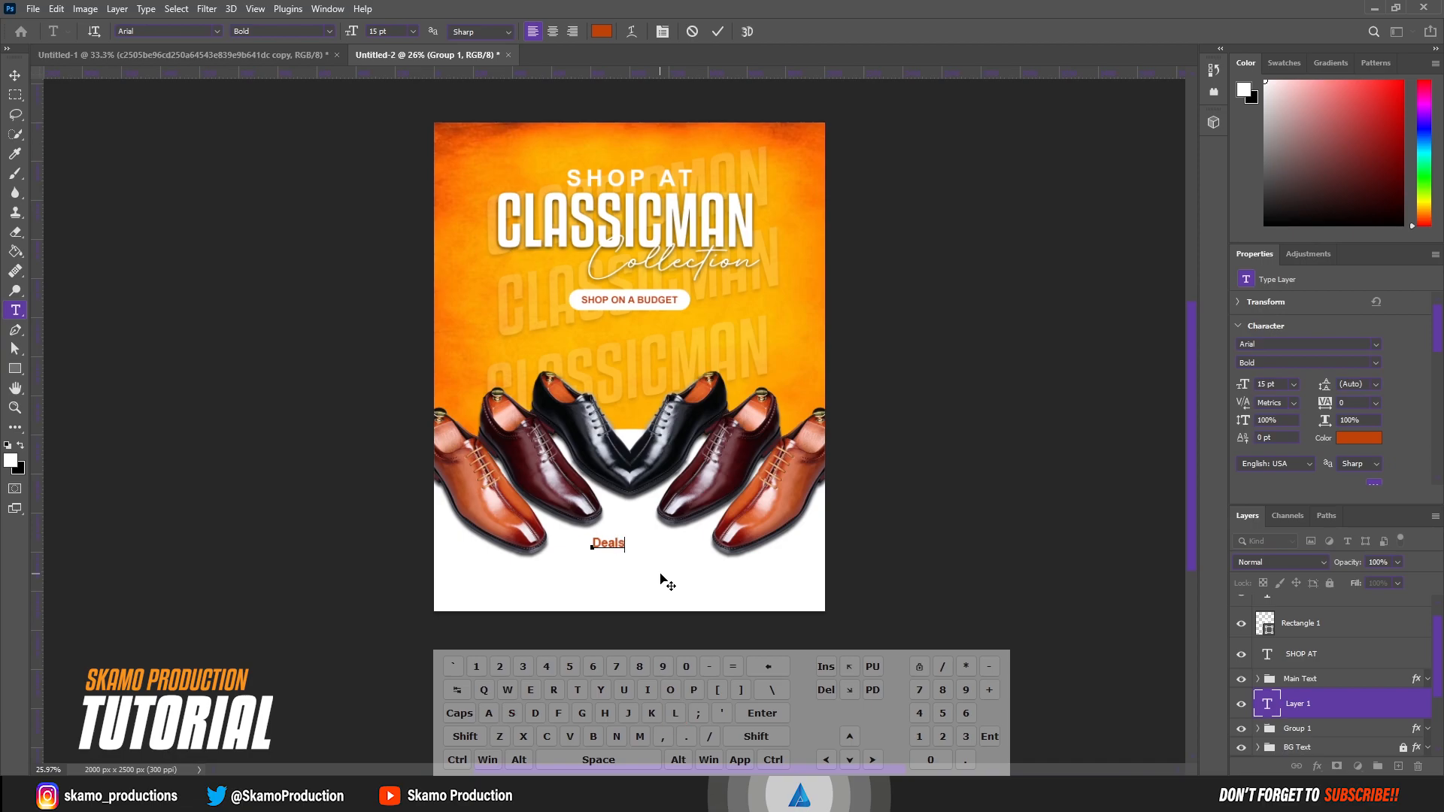
{"action": "type", "text": " In"}
Step: Set the Deals In text to Heart Blues at 19 pt, centre it beneath the shoes and commit the text
{"action": "left_click_drag", "start_coordinate": [641, 543], "coordinate": [576, 543]}
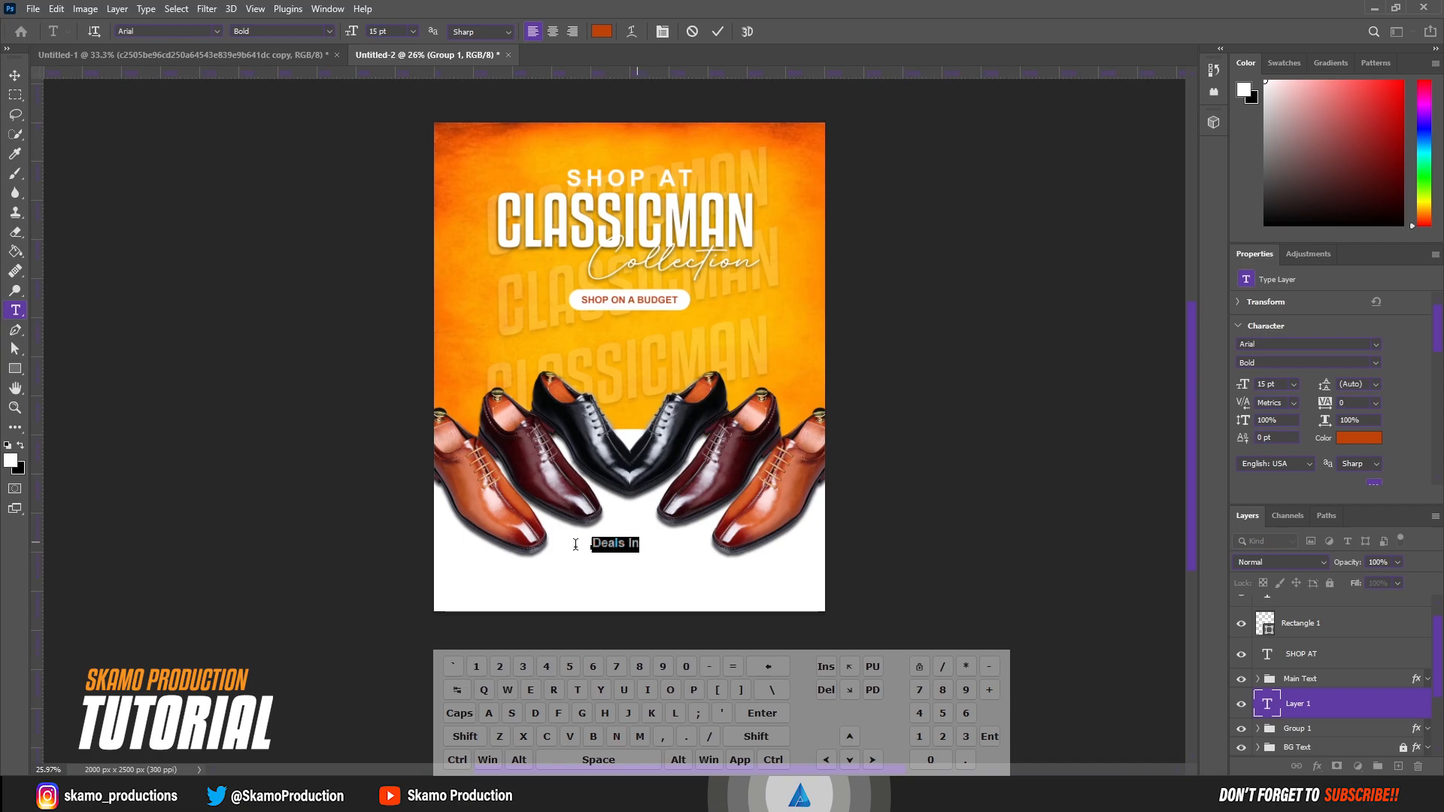
{"action": "left_click", "coordinate": [1376, 346]}
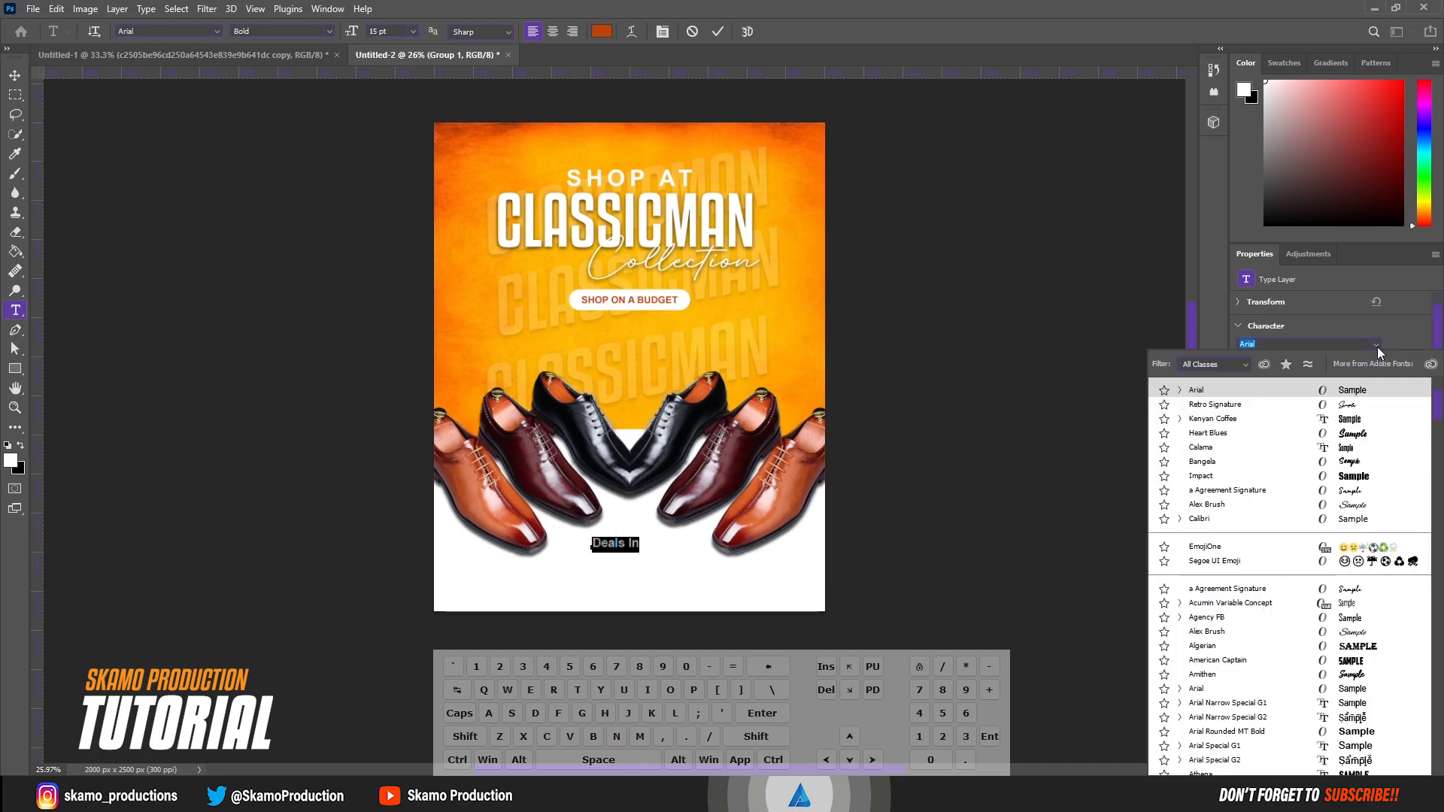
{"action": "left_click", "coordinate": [1356, 436]}
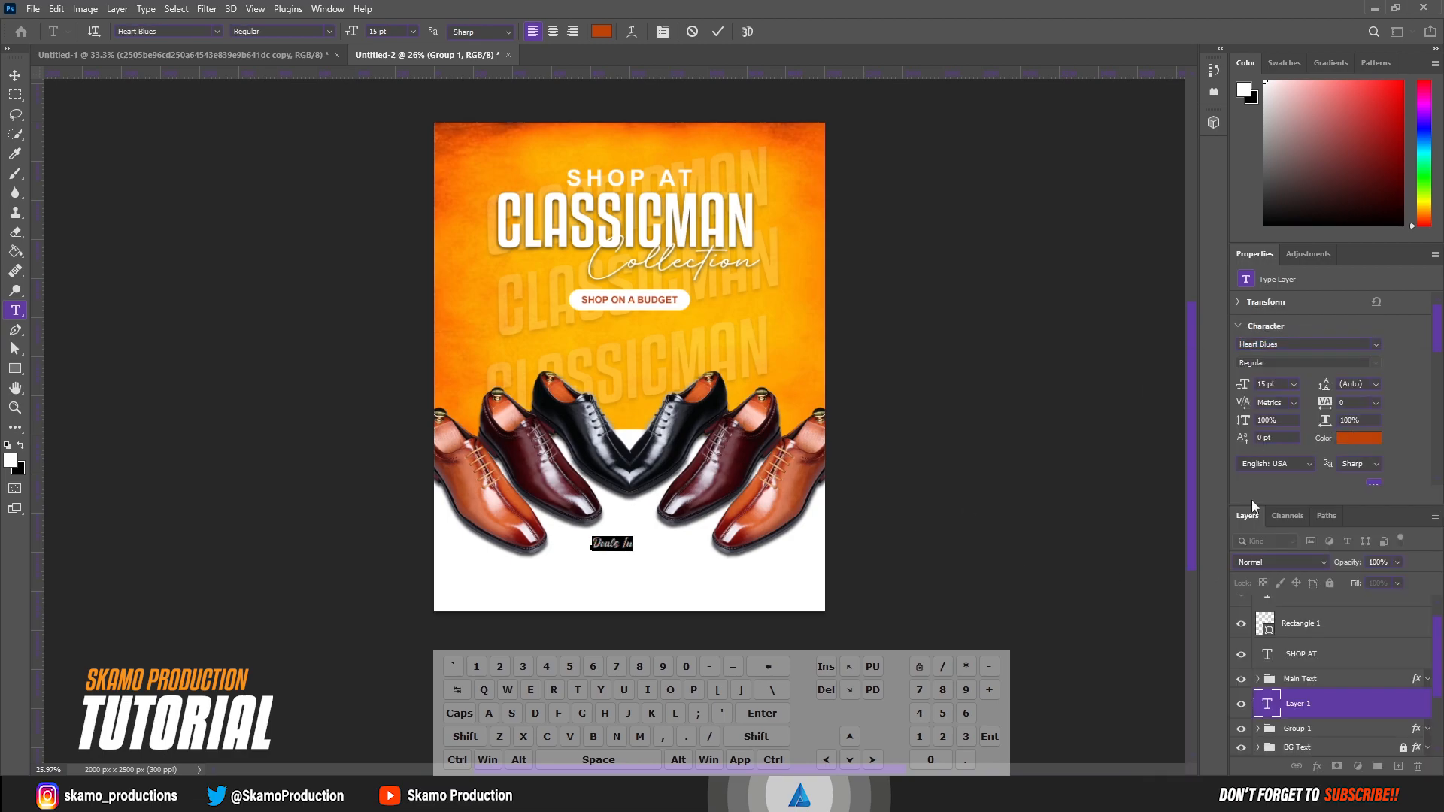
{"action": "left_click_drag", "start_coordinate": [1242, 386], "coordinate": [1257, 387]}
{"action": "left_click_drag", "start_coordinate": [645, 570], "coordinate": [655, 565]}
{"action": "left_click", "coordinate": [718, 31]}
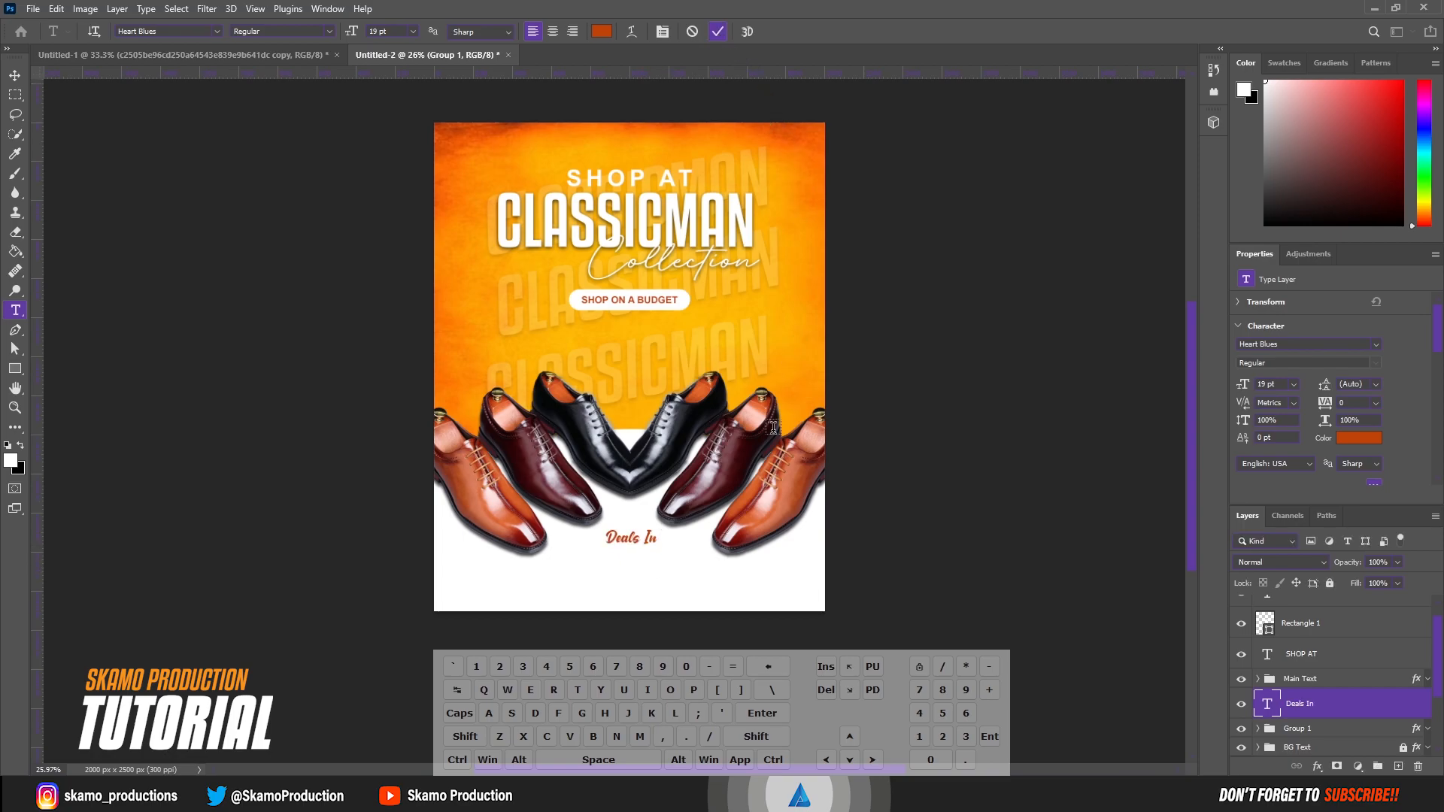
Step: Recolour the Deals In text to #ff5809 and move its layer to the top of the layer stack
{"action": "triple_click", "coordinate": [656, 539]}
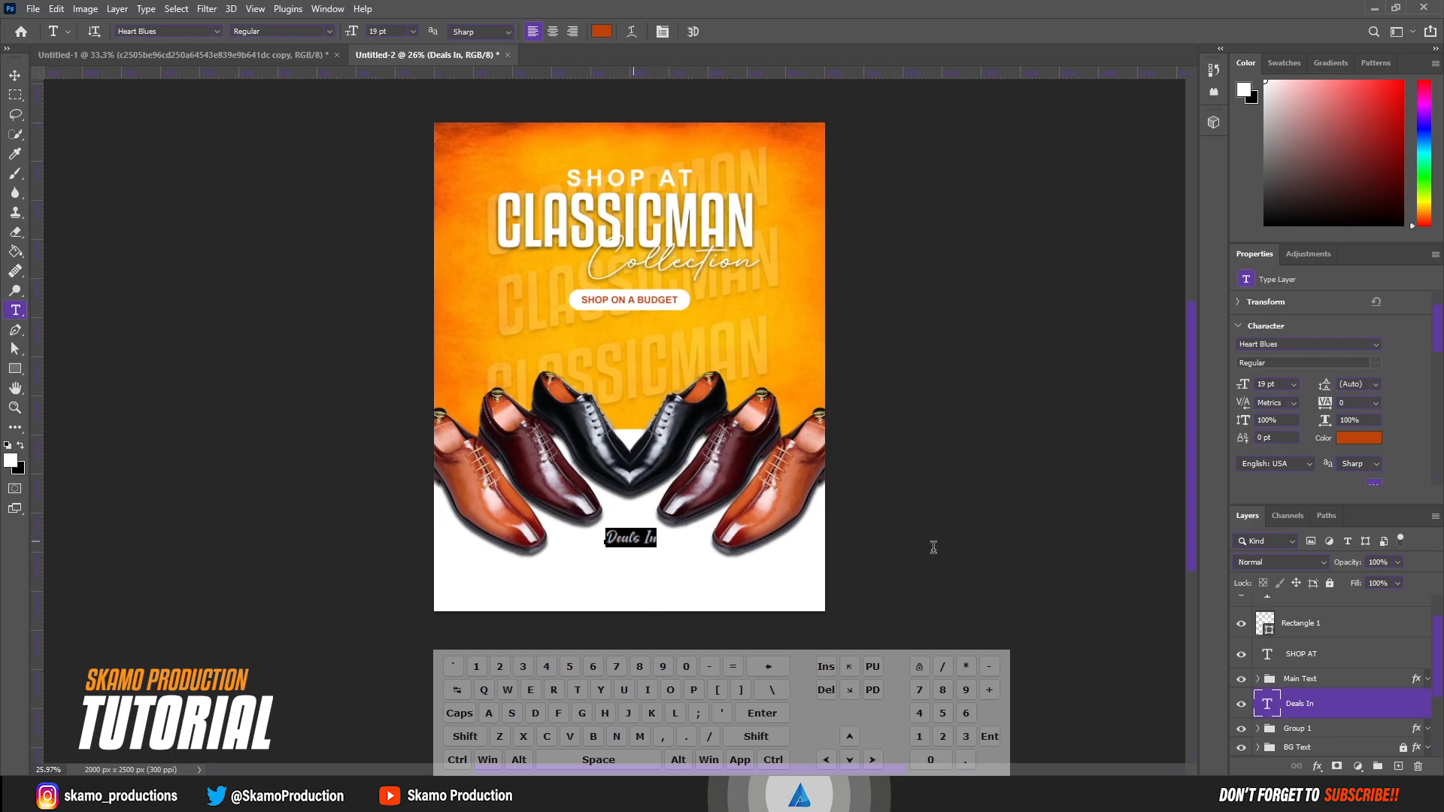
{"action": "left_click", "coordinate": [1359, 438]}
{"action": "type", "text": "ff5809"}
{"action": "left_click", "coordinate": [653, 388]}
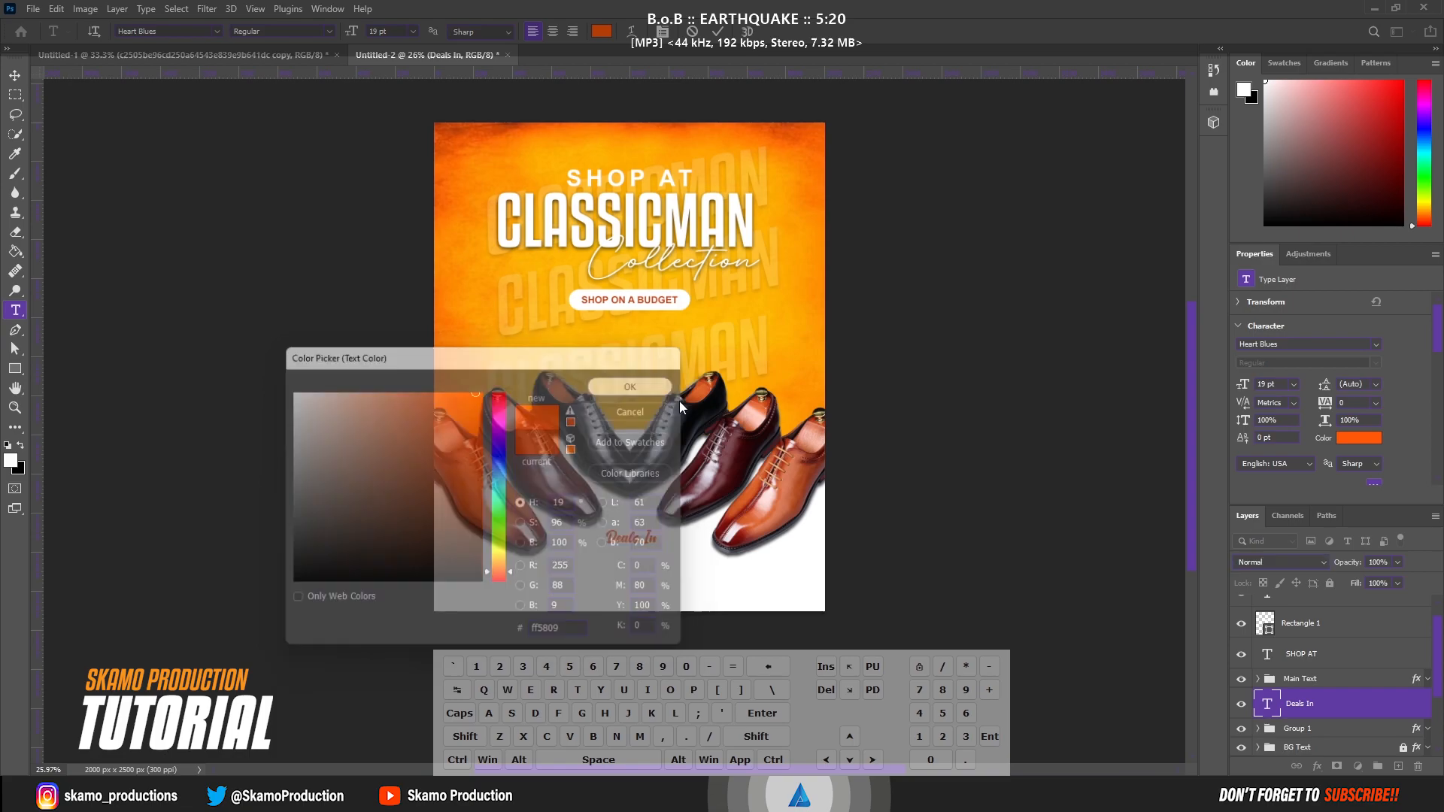
{"action": "left_click", "coordinate": [718, 32]}
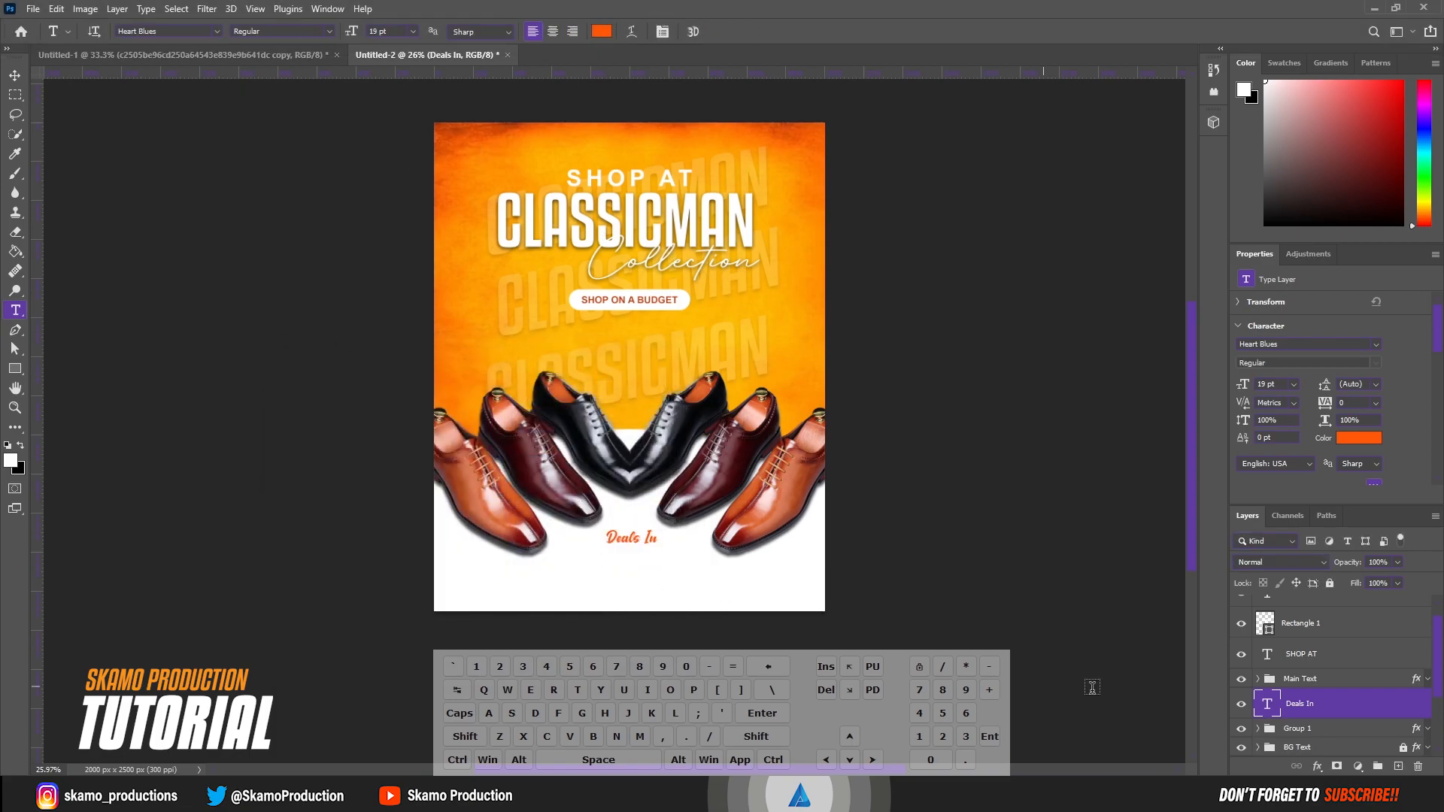
{"action": "left_click_drag", "start_coordinate": [1312, 707], "coordinate": [1358, 616]}
{"action": "scroll", "coordinate": [1354, 658], "scroll_direction": "up", "scroll_amount": 1}
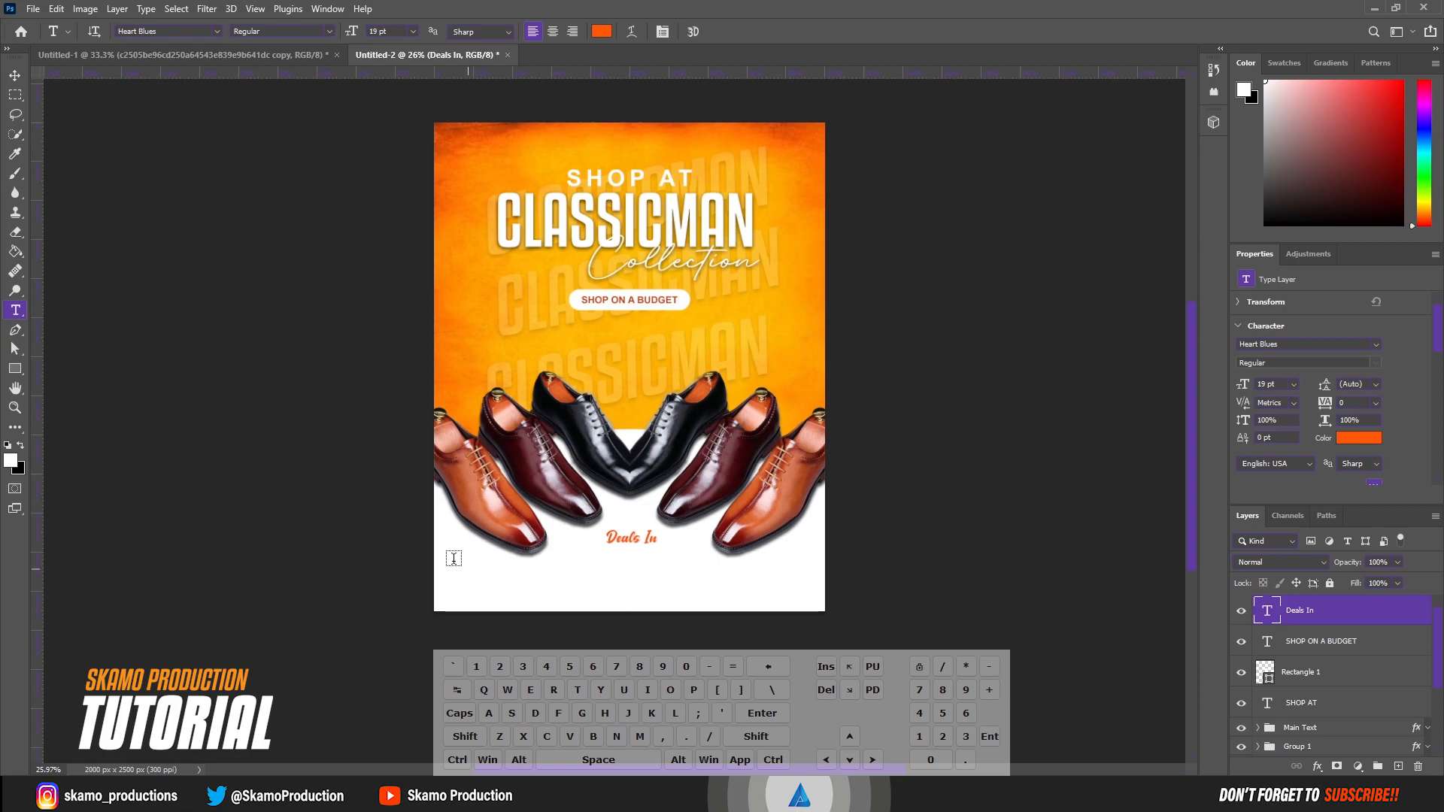
Step: Add a Lorem ipsum paragraph box across the white area below Deals In, set in Arial Regular at 11 pt, and commit it
{"action": "left_click_drag", "start_coordinate": [446, 559], "coordinate": [815, 600]}
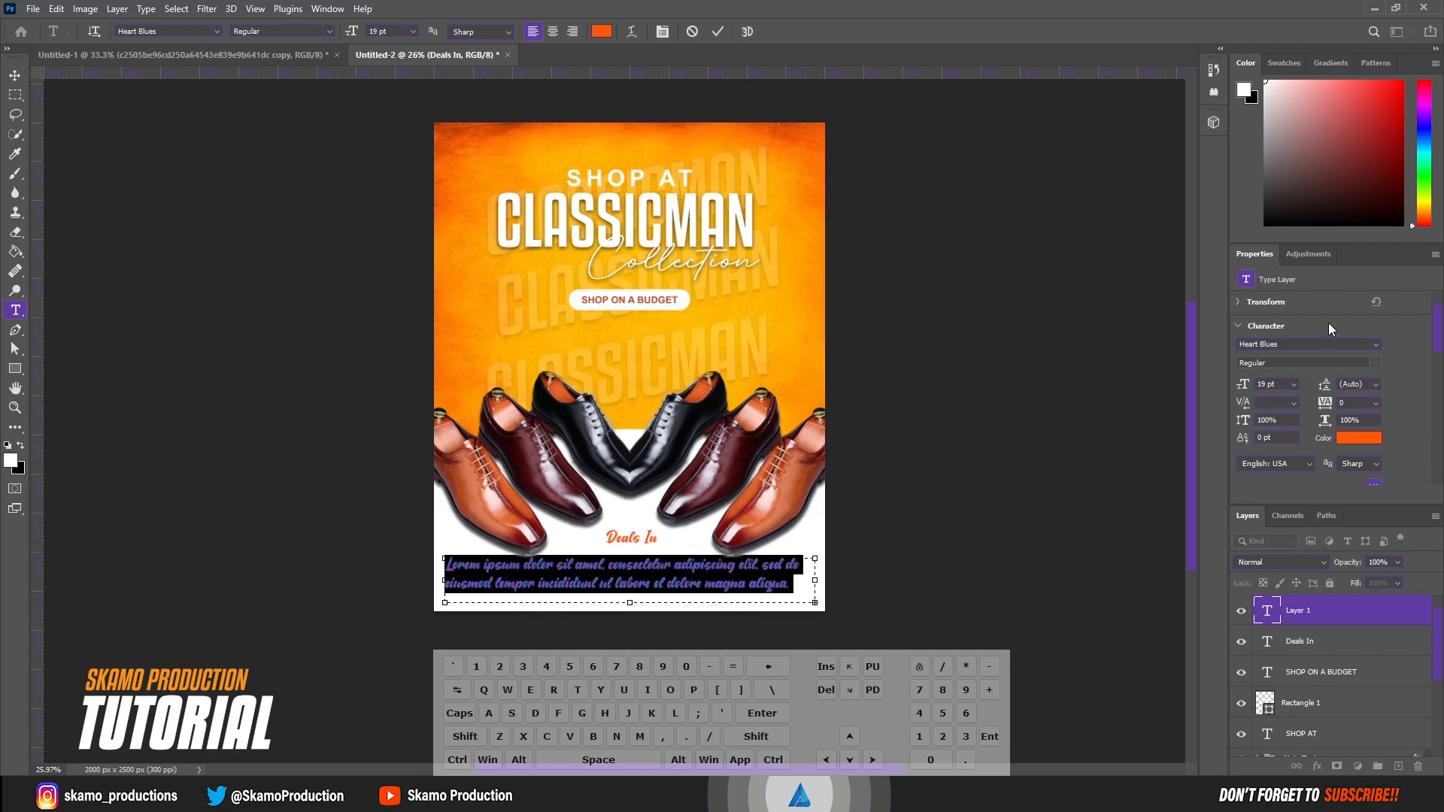
{"action": "left_click", "coordinate": [1376, 347]}
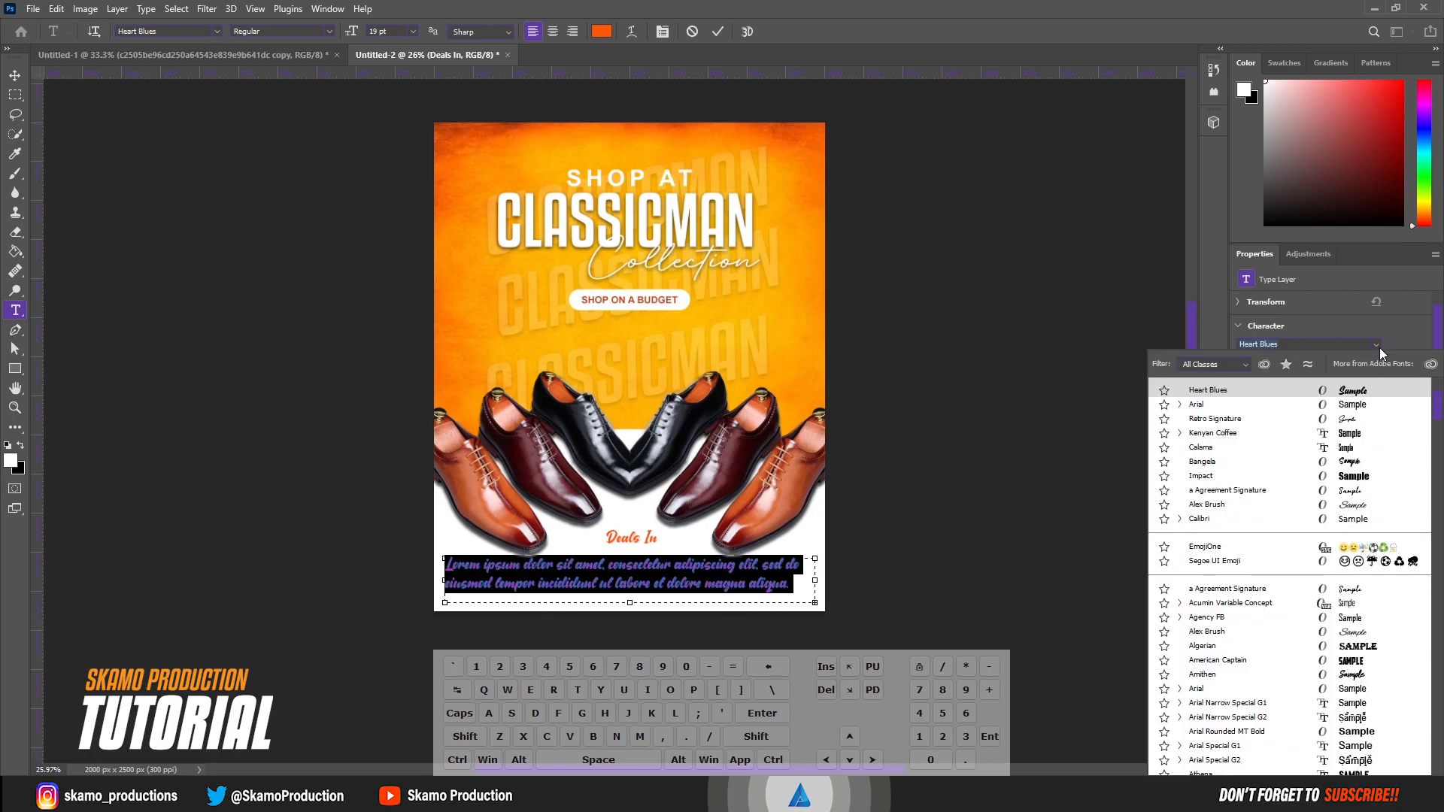
{"action": "left_click", "coordinate": [1348, 406]}
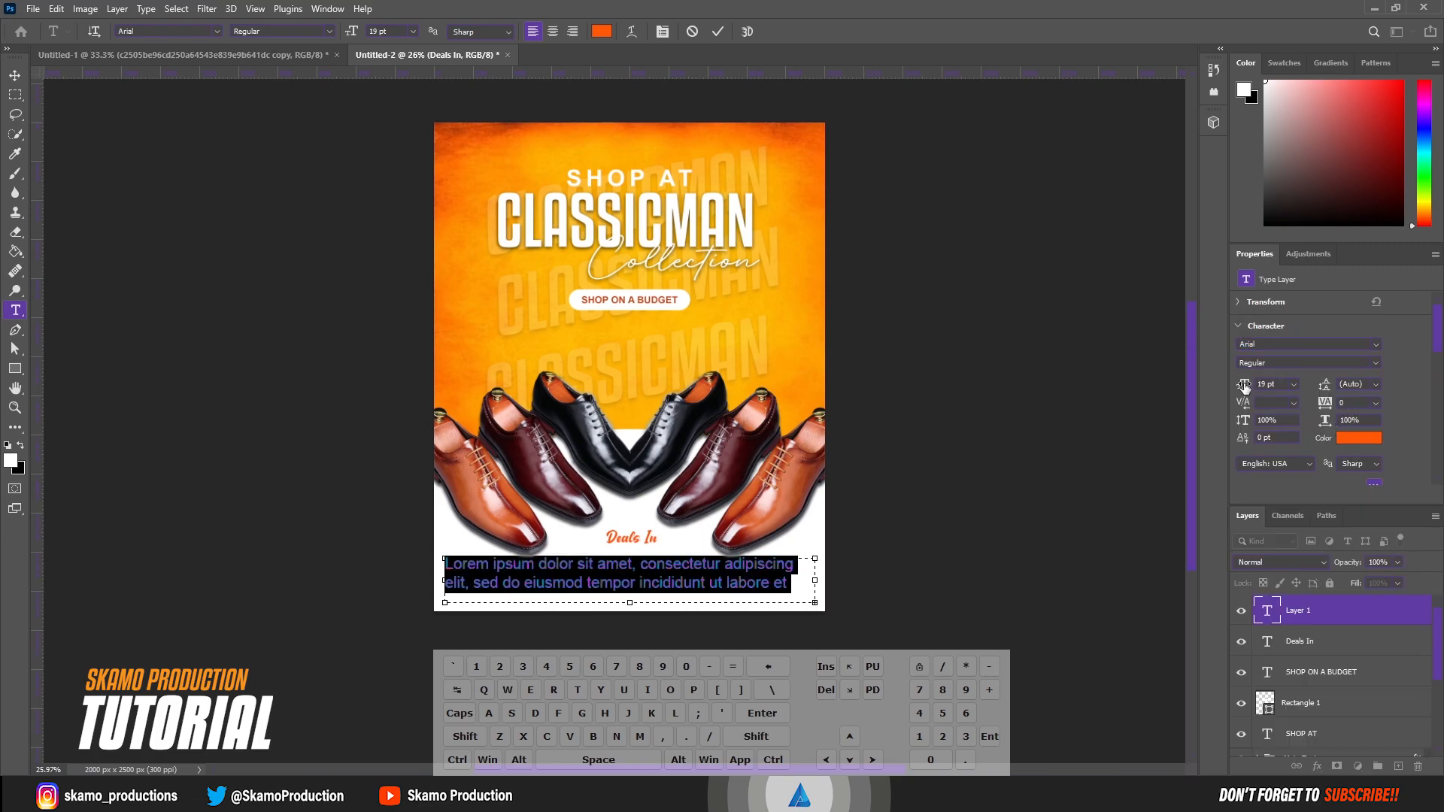
{"action": "left_click_drag", "start_coordinate": [1244, 388], "coordinate": [1239, 386]}
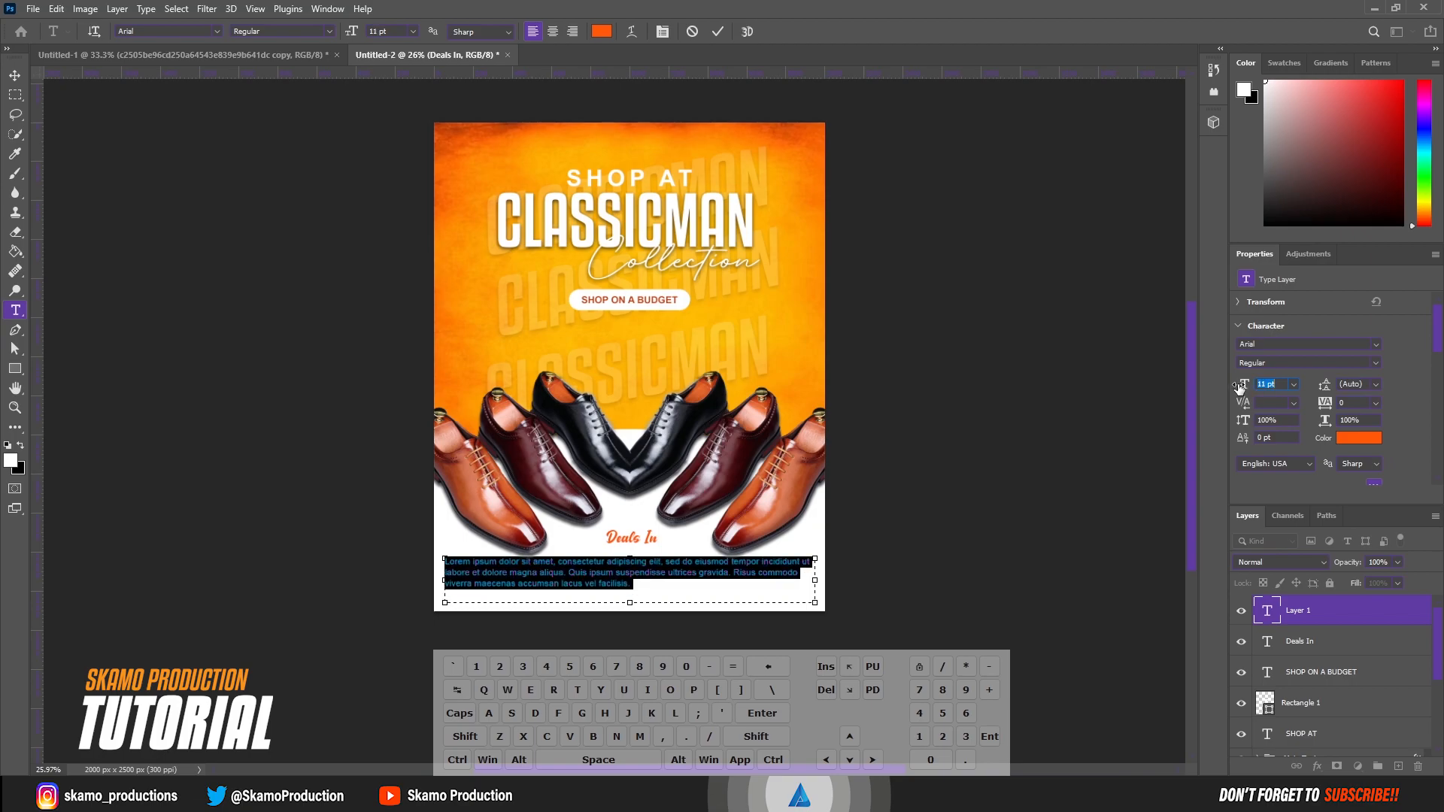
{"action": "left_click", "coordinate": [714, 31]}
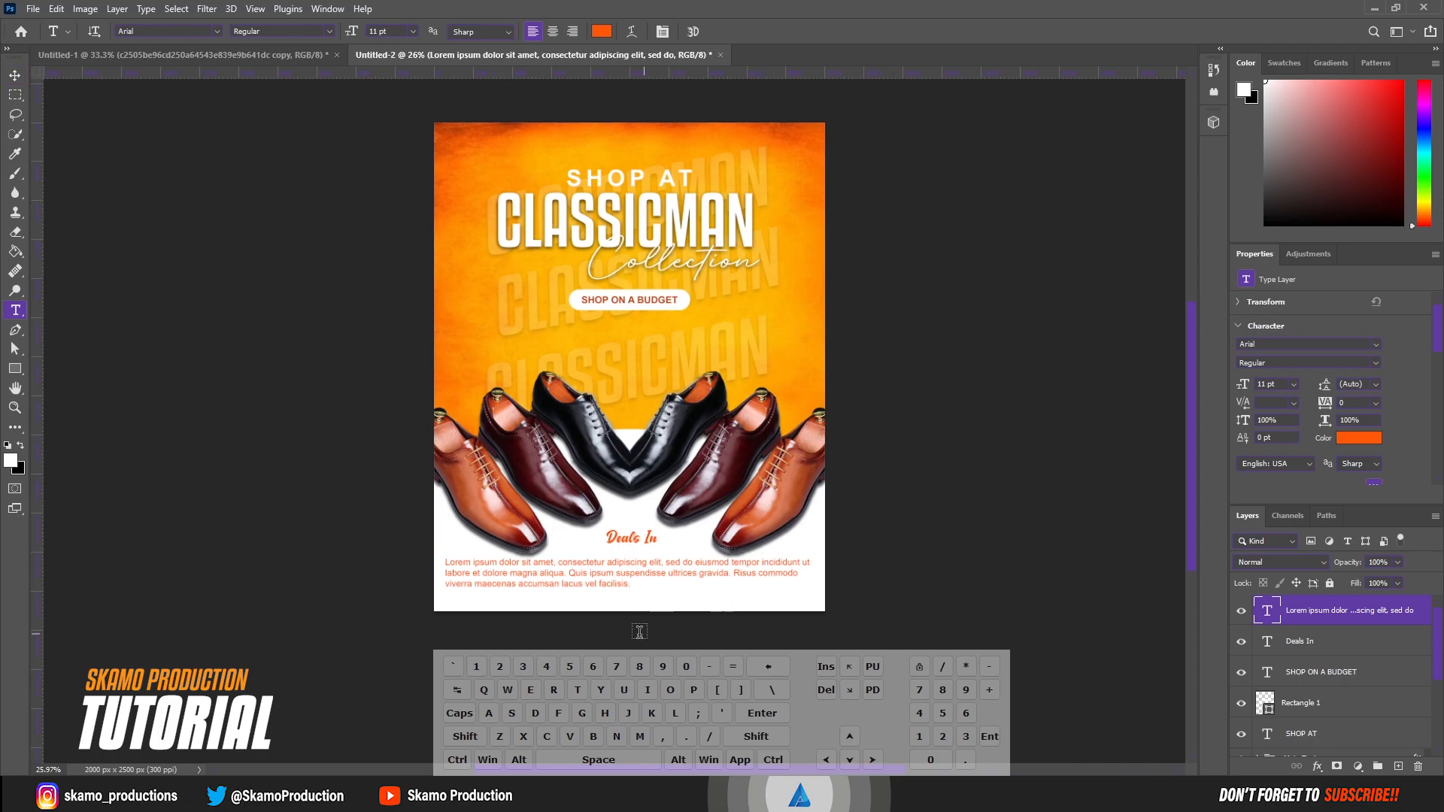
Step: Centre-align the entire Lorem ipsum paragraph and commit the text edit
{"action": "left_click_drag", "start_coordinate": [631, 584], "coordinate": [446, 560]}
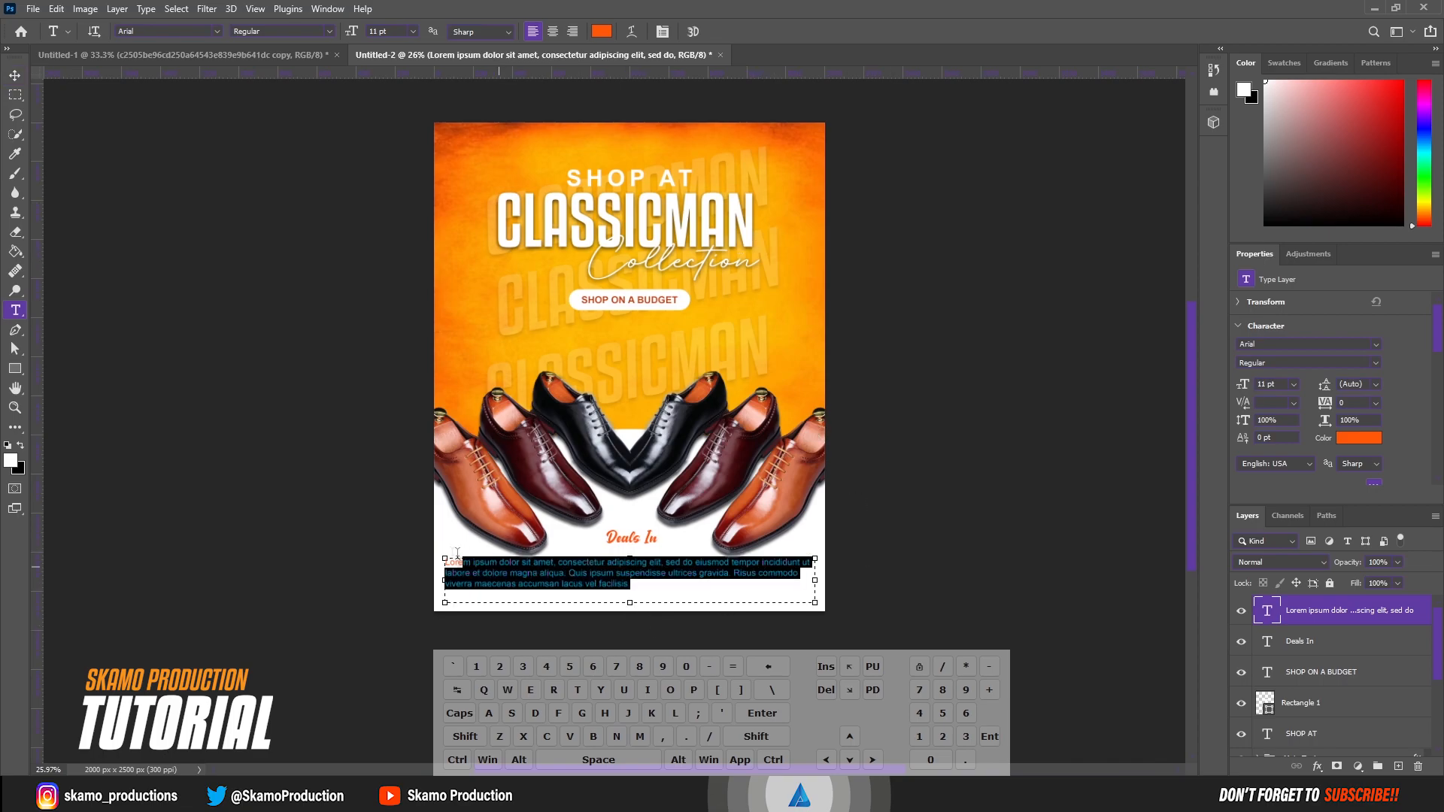
{"action": "left_click", "coordinate": [553, 32]}
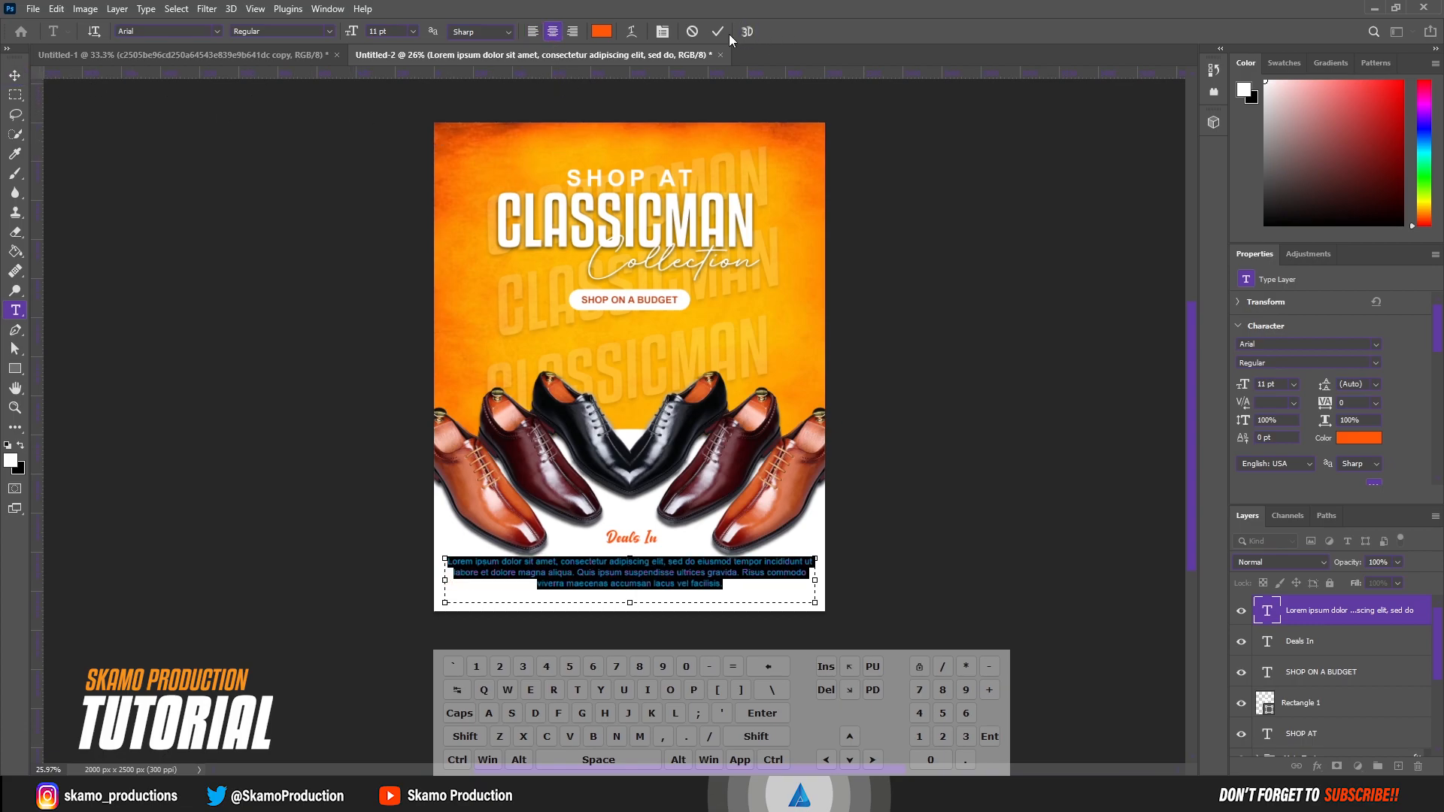
{"action": "left_click", "coordinate": [698, 131]}
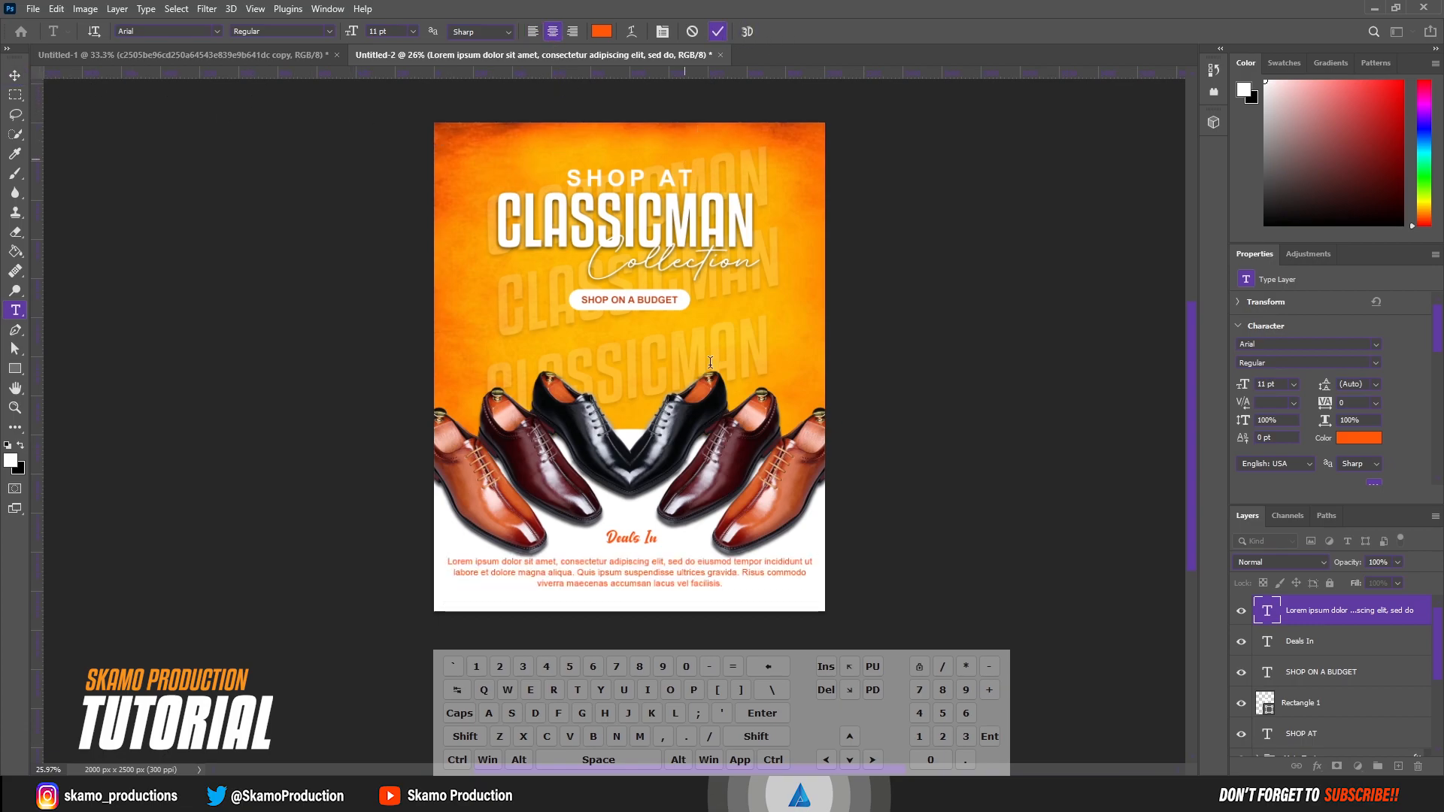
Step: Nudge the Lorem ipsum paragraph and the Deals In text slightly downward
{"action": "left_click", "coordinate": [16, 77]}
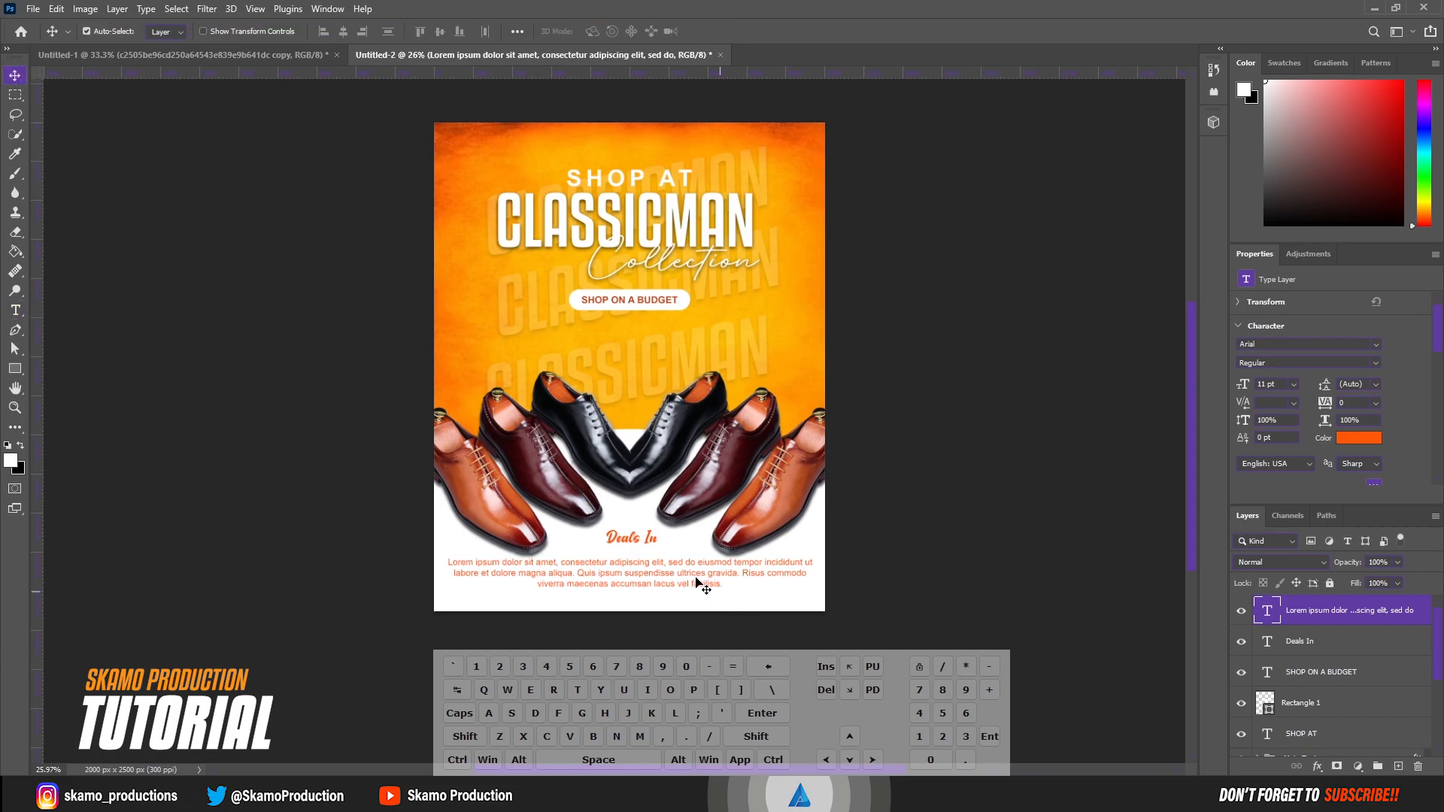
{"action": "key", "text": "Down"}
{"action": "key", "text": "Down"}
{"action": "key", "text": "Down"}
{"action": "left_click", "coordinate": [648, 545]}
{"action": "key", "text": "Down"}
{"action": "key", "text": "Down"}
{"action": "key", "text": "Down"}
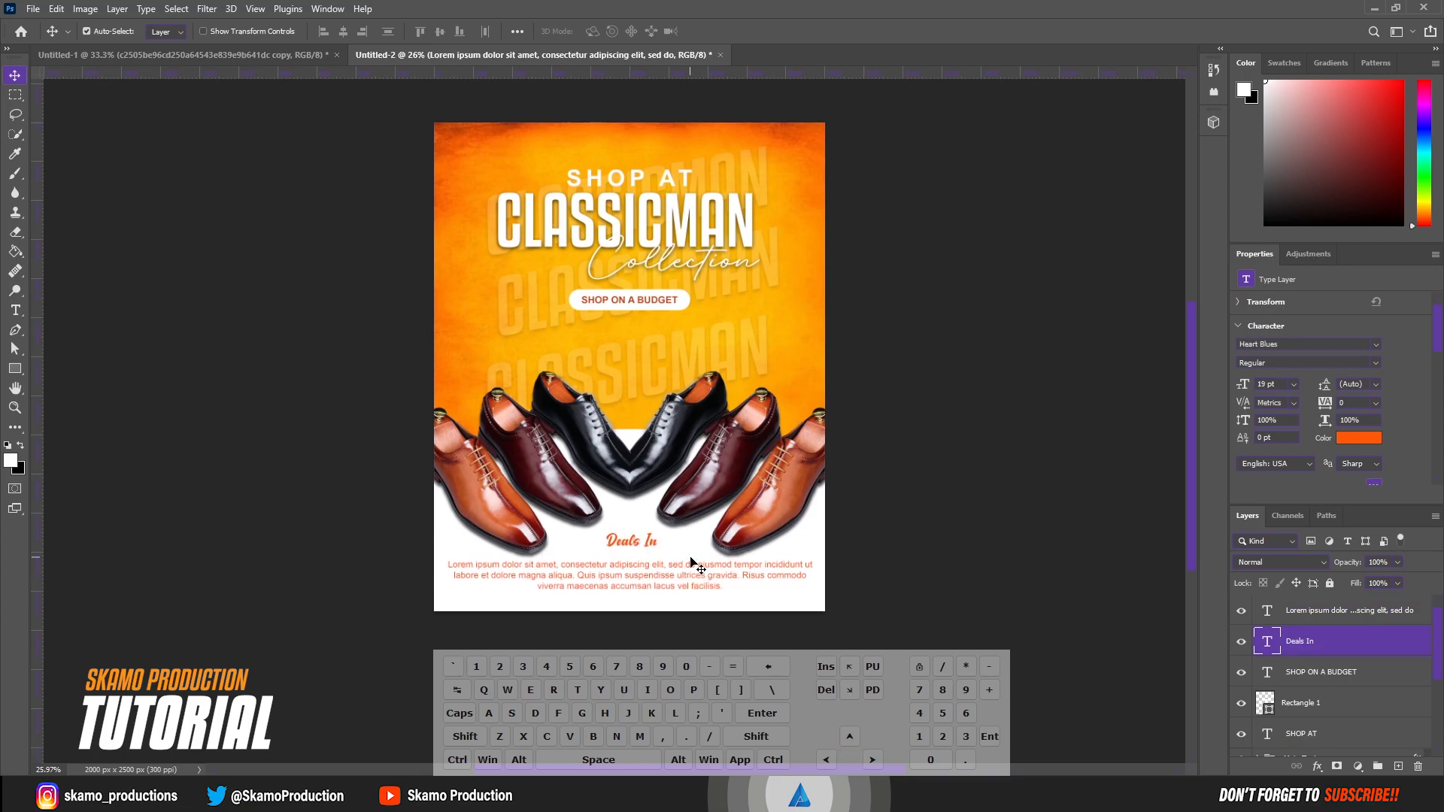
Step: Nudge the Deals In text slightly downward, closer to the Lorem ipsum paragraph
{"action": "key", "text": "Down"}
{"action": "key", "text": "Down"}
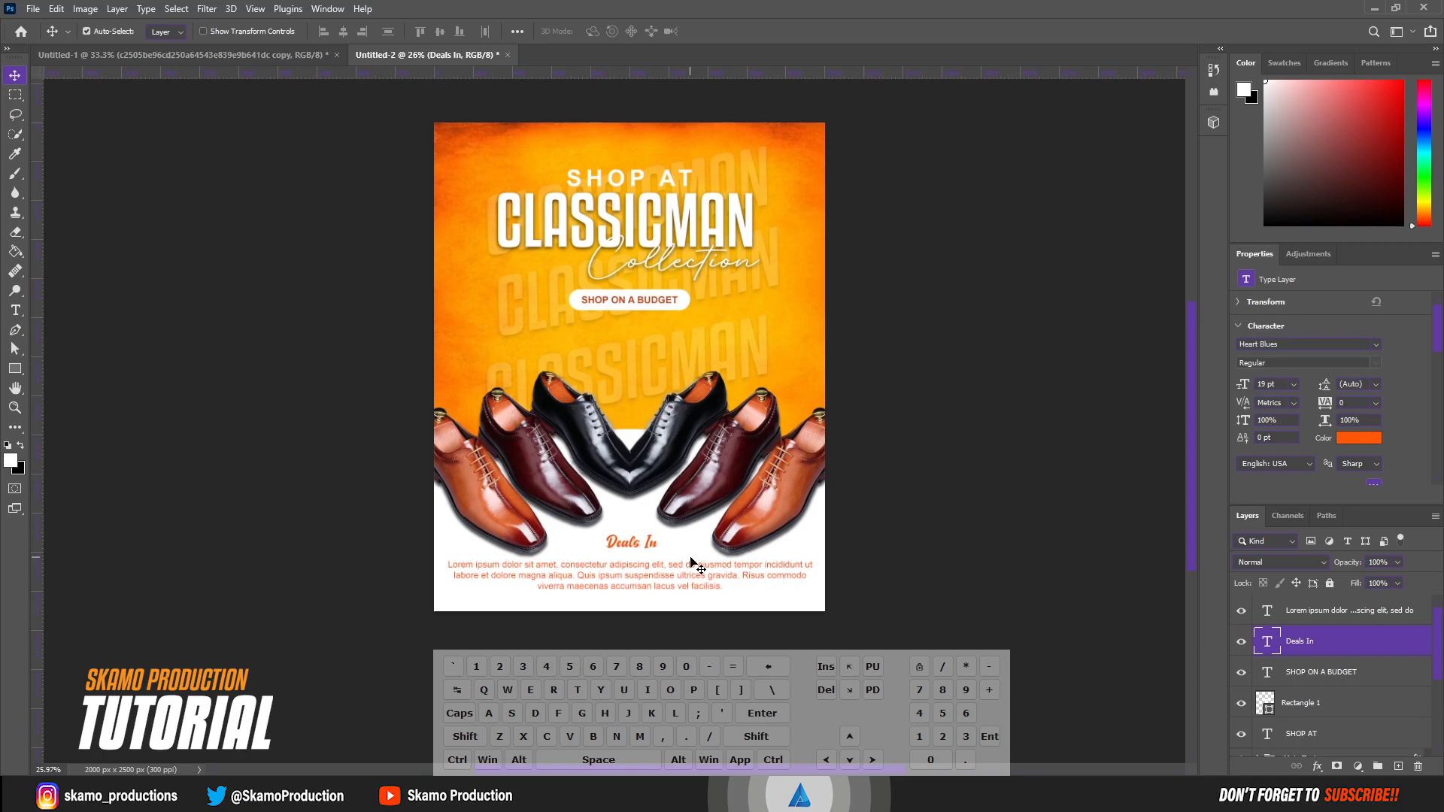
{"action": "key", "text": "Down"}
Step: Group the Deals In and Lorem ipsum text layers and rename the group INFO
{"action": "left_click", "coordinate": [1325, 611], "text": "ctrl"}
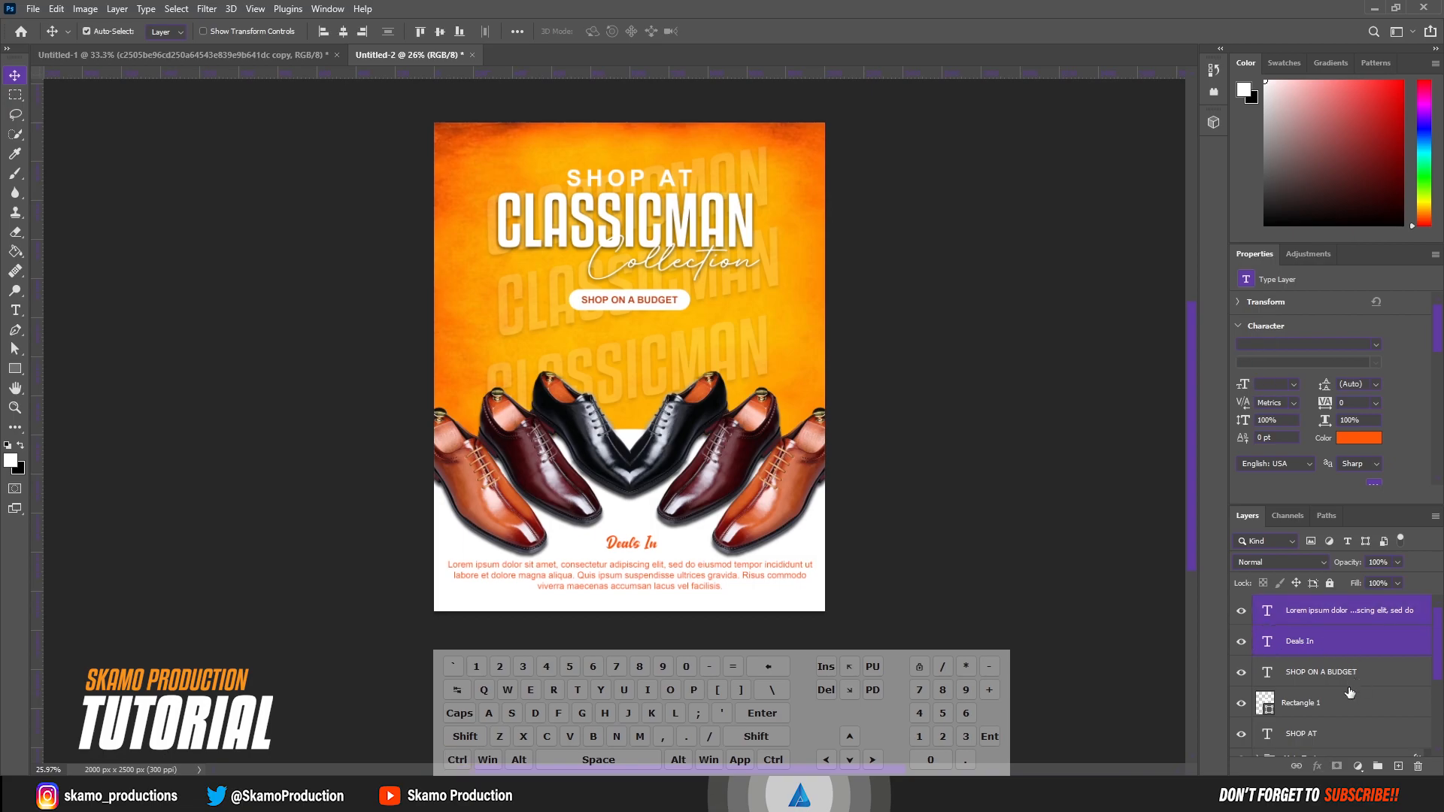
{"action": "left_click", "coordinate": [1376, 766]}
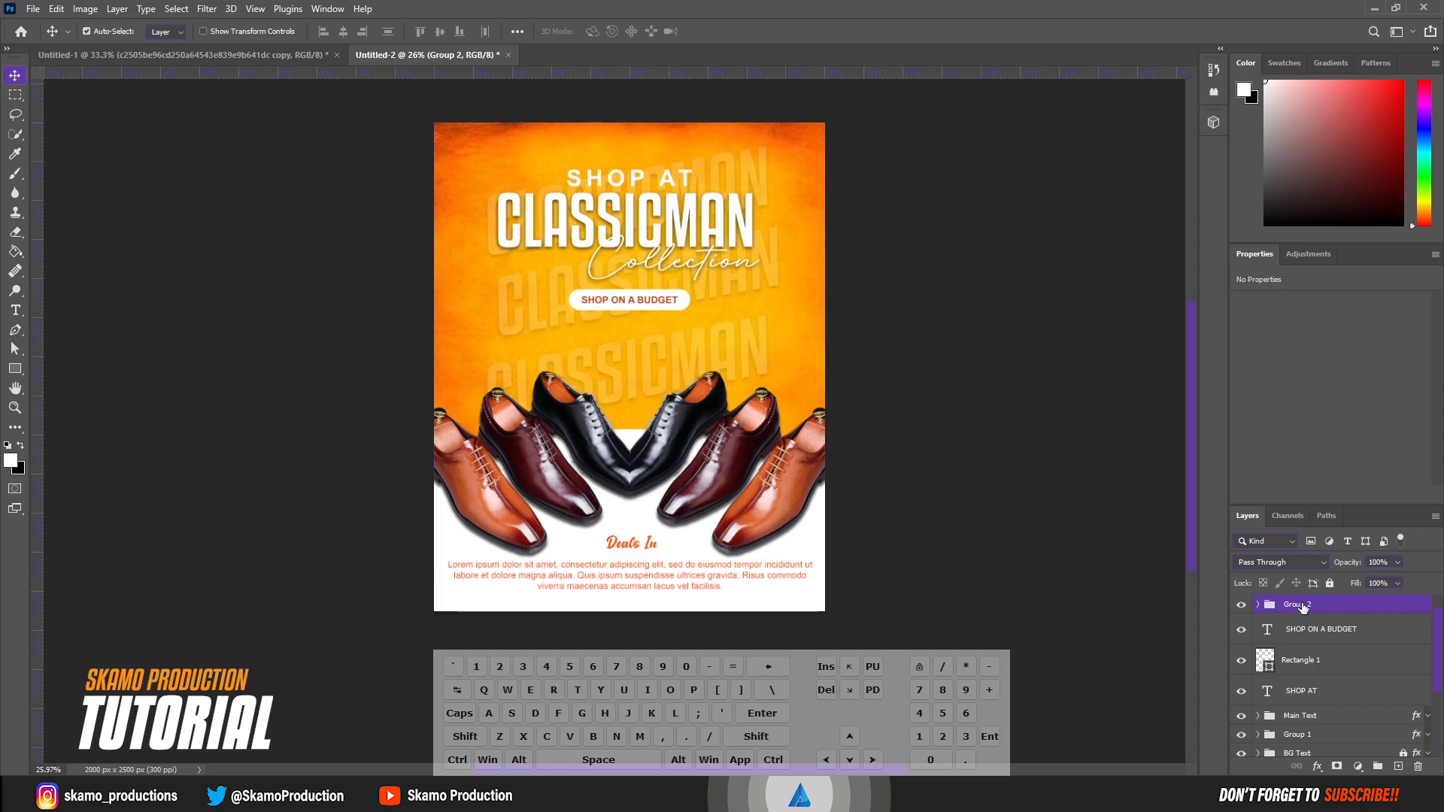
{"action": "double_click", "coordinate": [1297, 605]}
{"action": "key", "text": "shift"}
{"action": "type", "text": "INFO"}
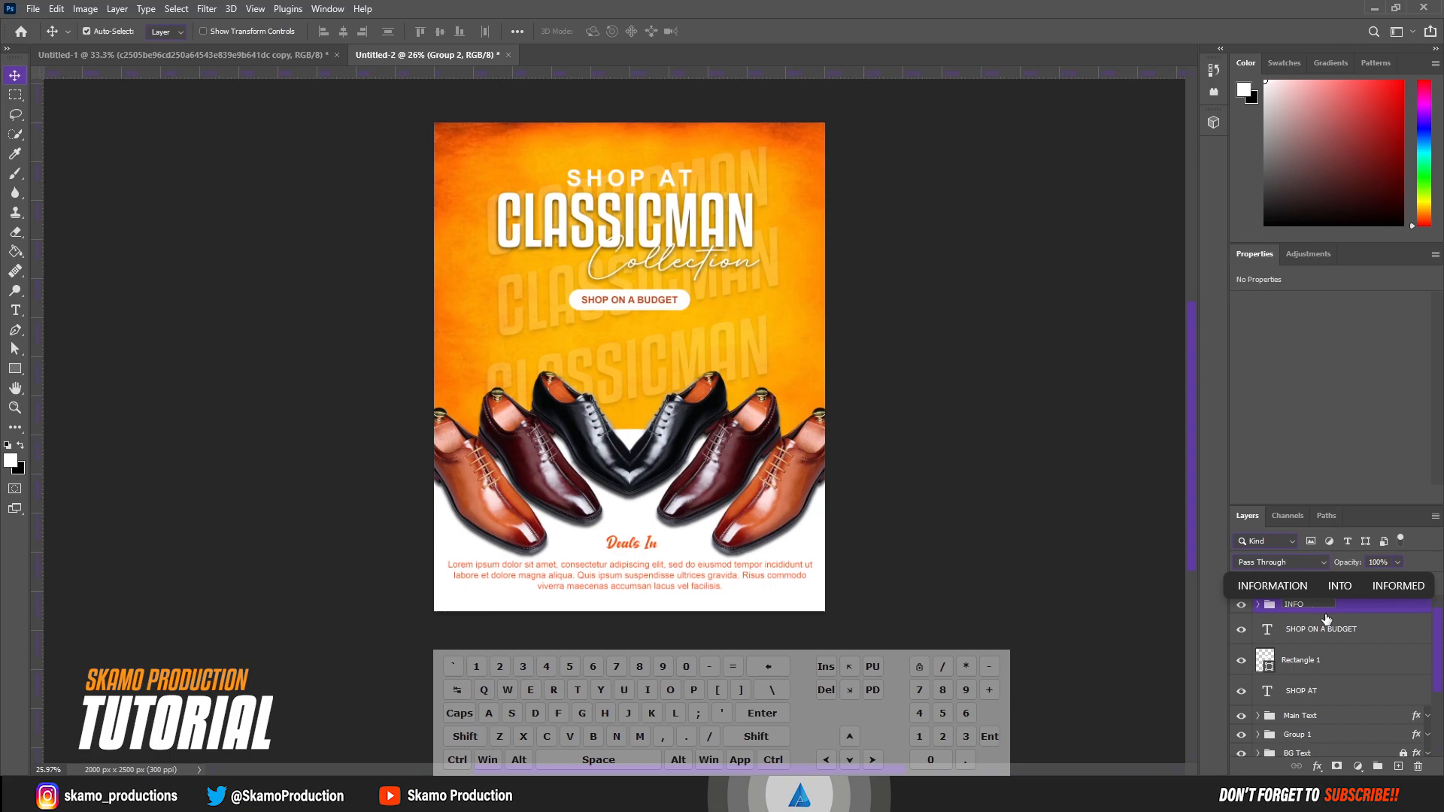
{"action": "left_click", "coordinate": [1090, 680]}
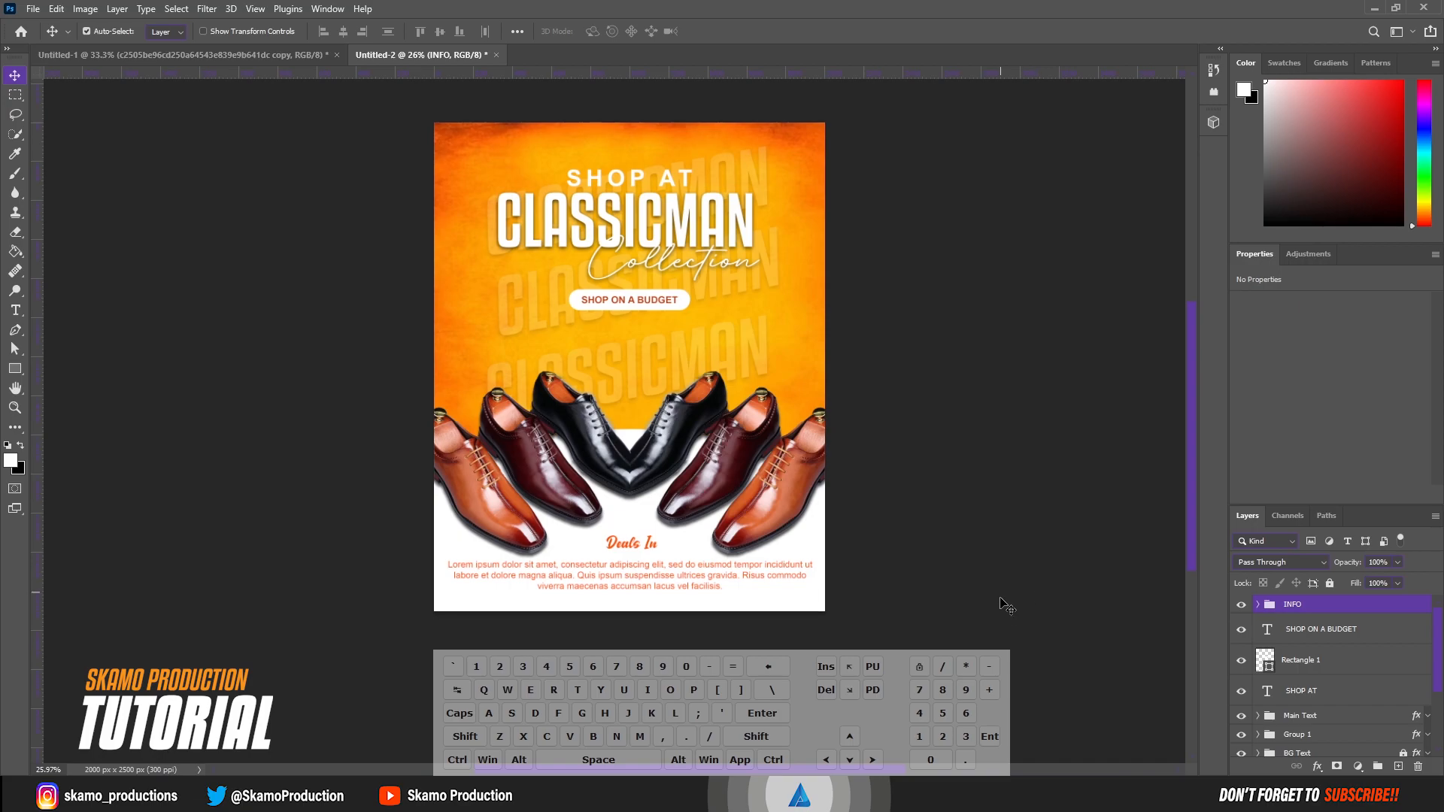
Step: Close the on-screen keyboard display utility running in the background
{"action": "left_click", "coordinate": [1285, 795]}
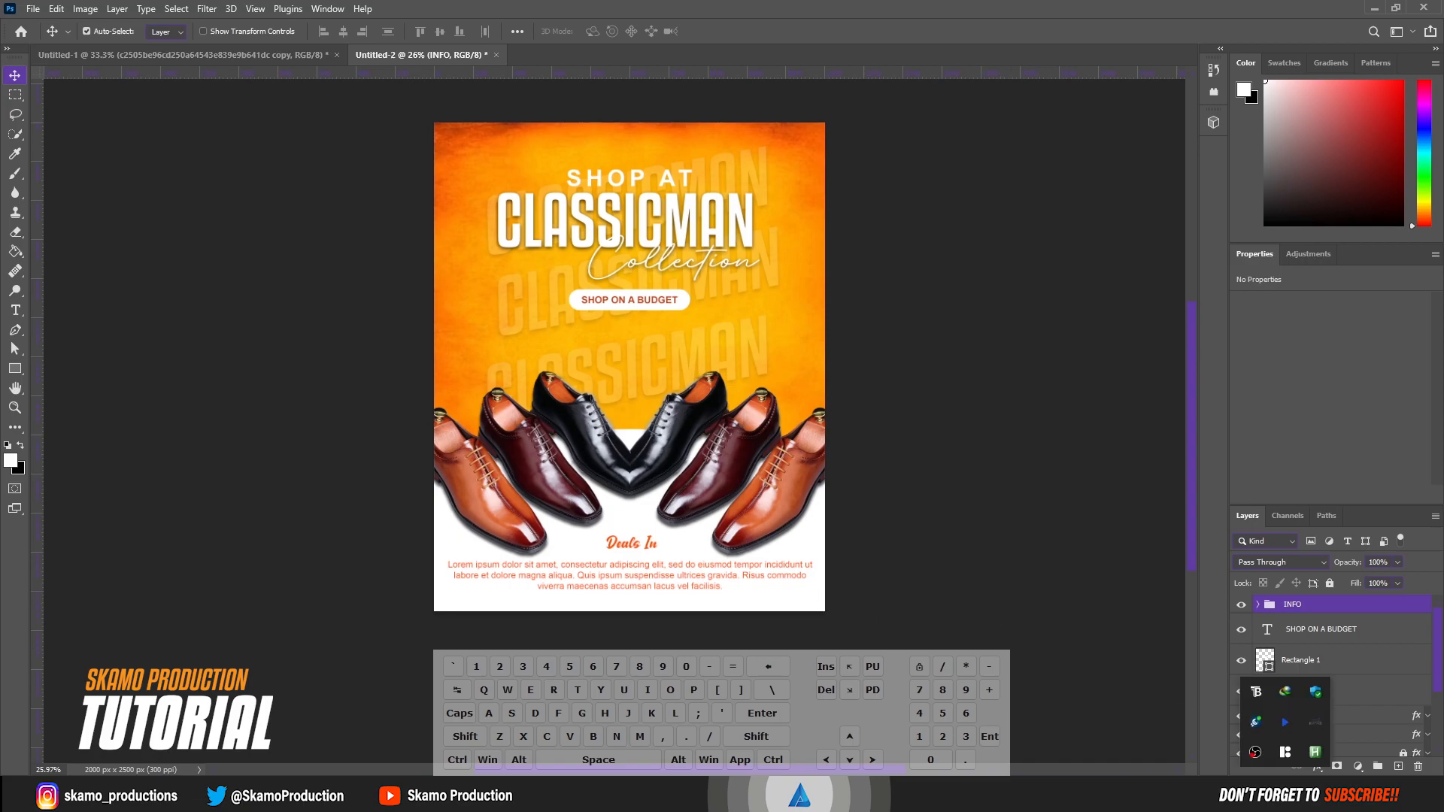
{"action": "right_click", "coordinate": [1308, 752]}
{"action": "left_click", "coordinate": [1331, 728]}
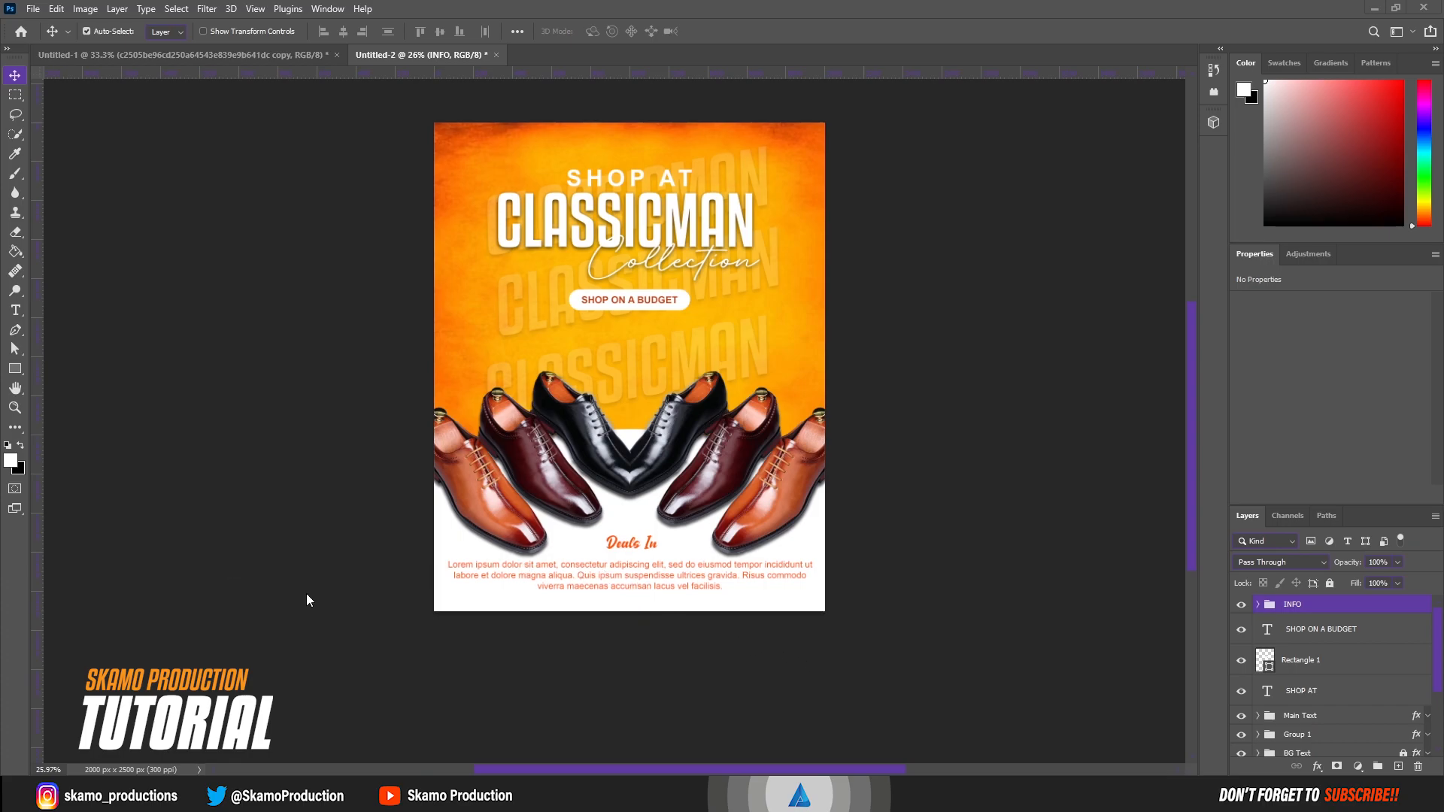
Step: Add a Levels adjustment layer directly above the orange textured background image and clip it to that image
{"action": "key", "text": "z"}
{"action": "right_click", "coordinate": [487, 584]}
{"action": "left_click", "coordinate": [518, 592]}
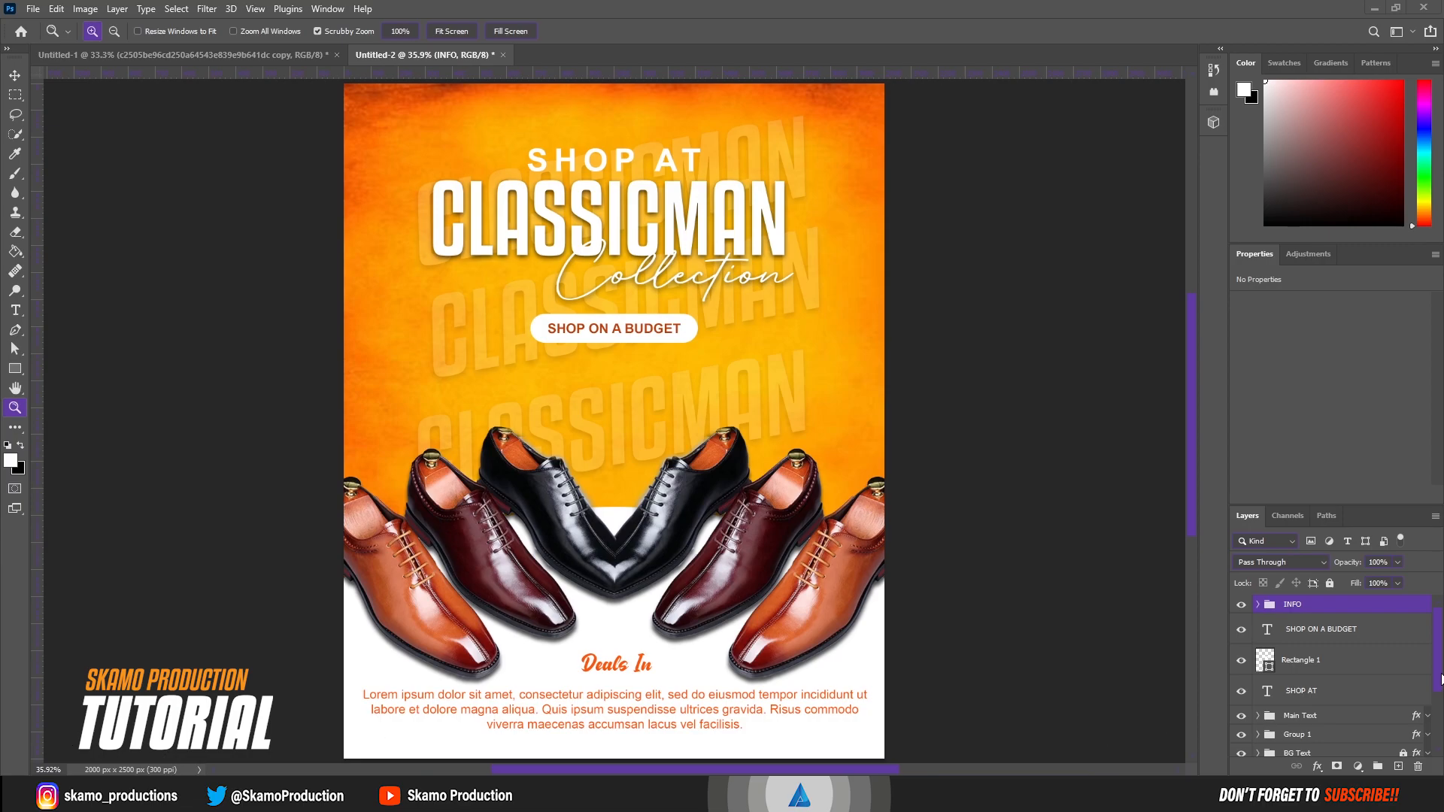
{"action": "left_click_drag", "start_coordinate": [1440, 676], "coordinate": [1438, 729]}
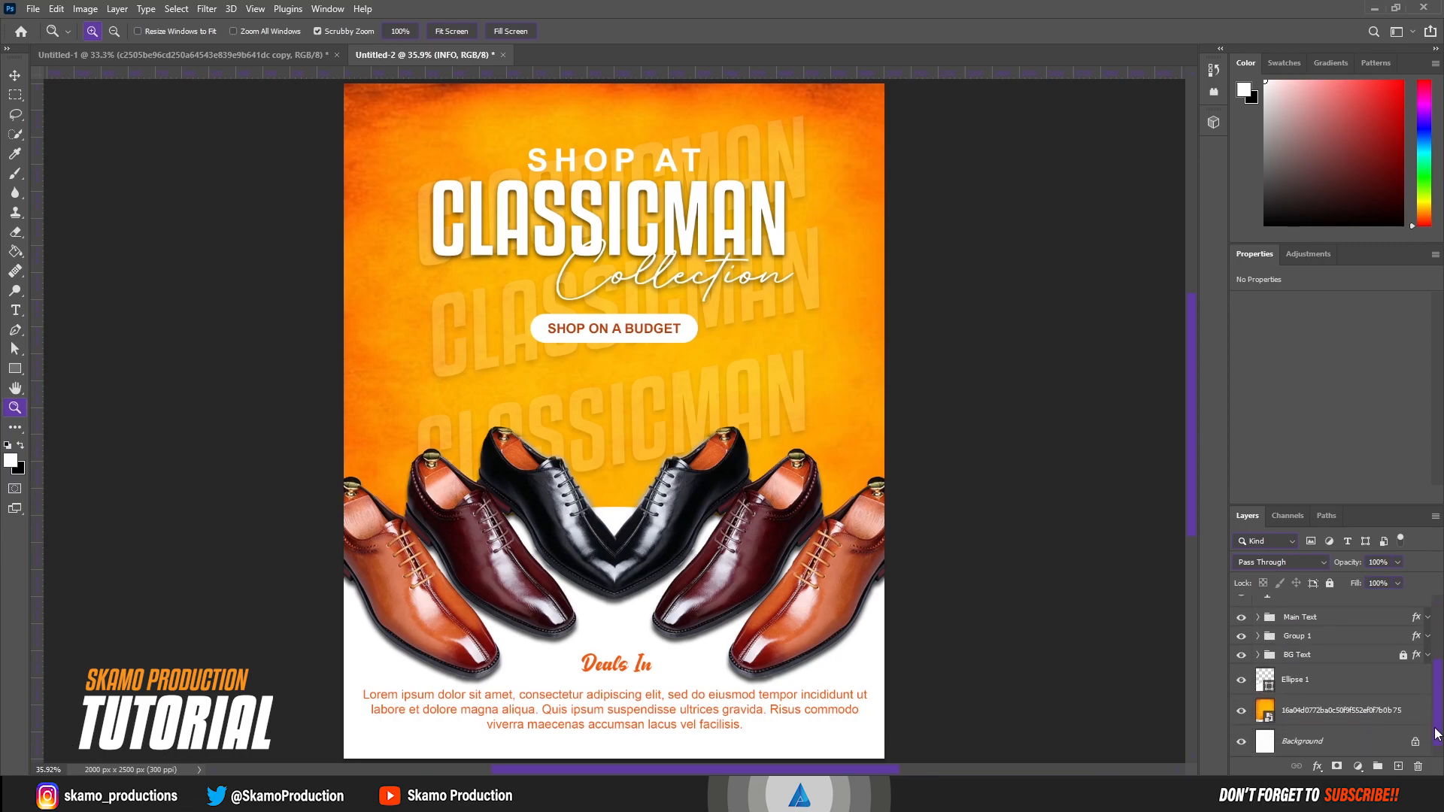
{"action": "left_click", "coordinate": [1346, 712]}
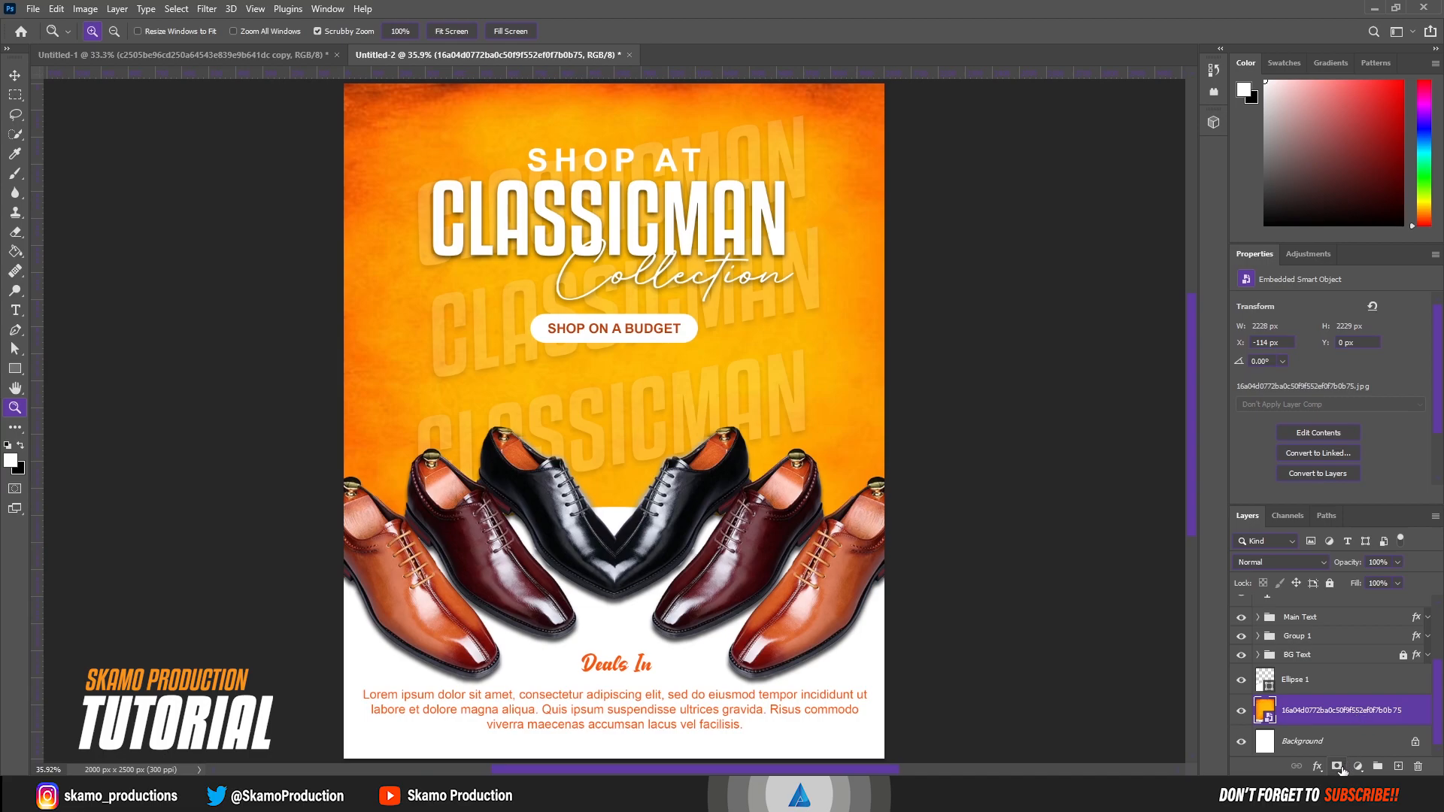
{"action": "left_click", "coordinate": [1317, 767]}
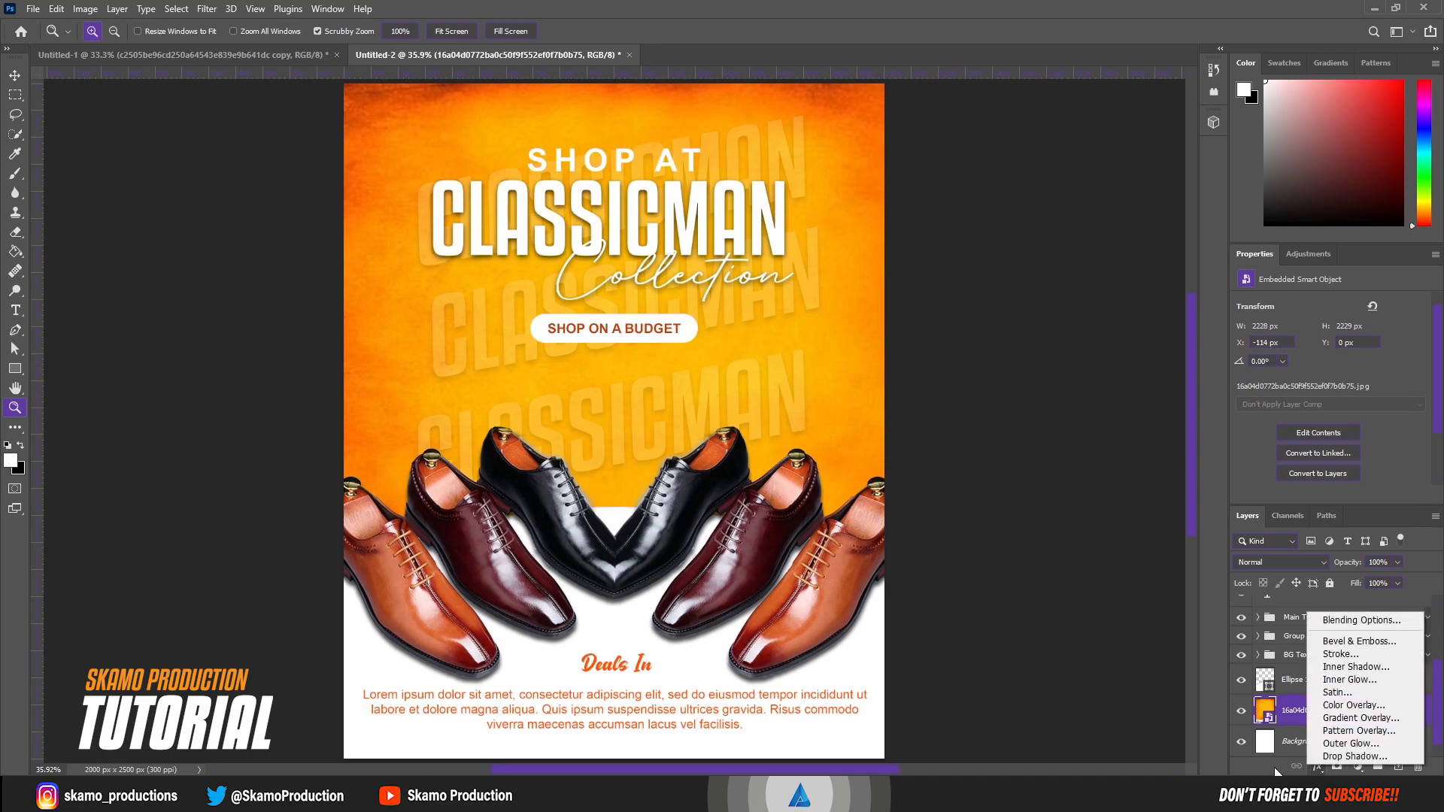
{"action": "left_click", "coordinate": [1358, 767]}
{"action": "left_click", "coordinate": [1358, 767]}
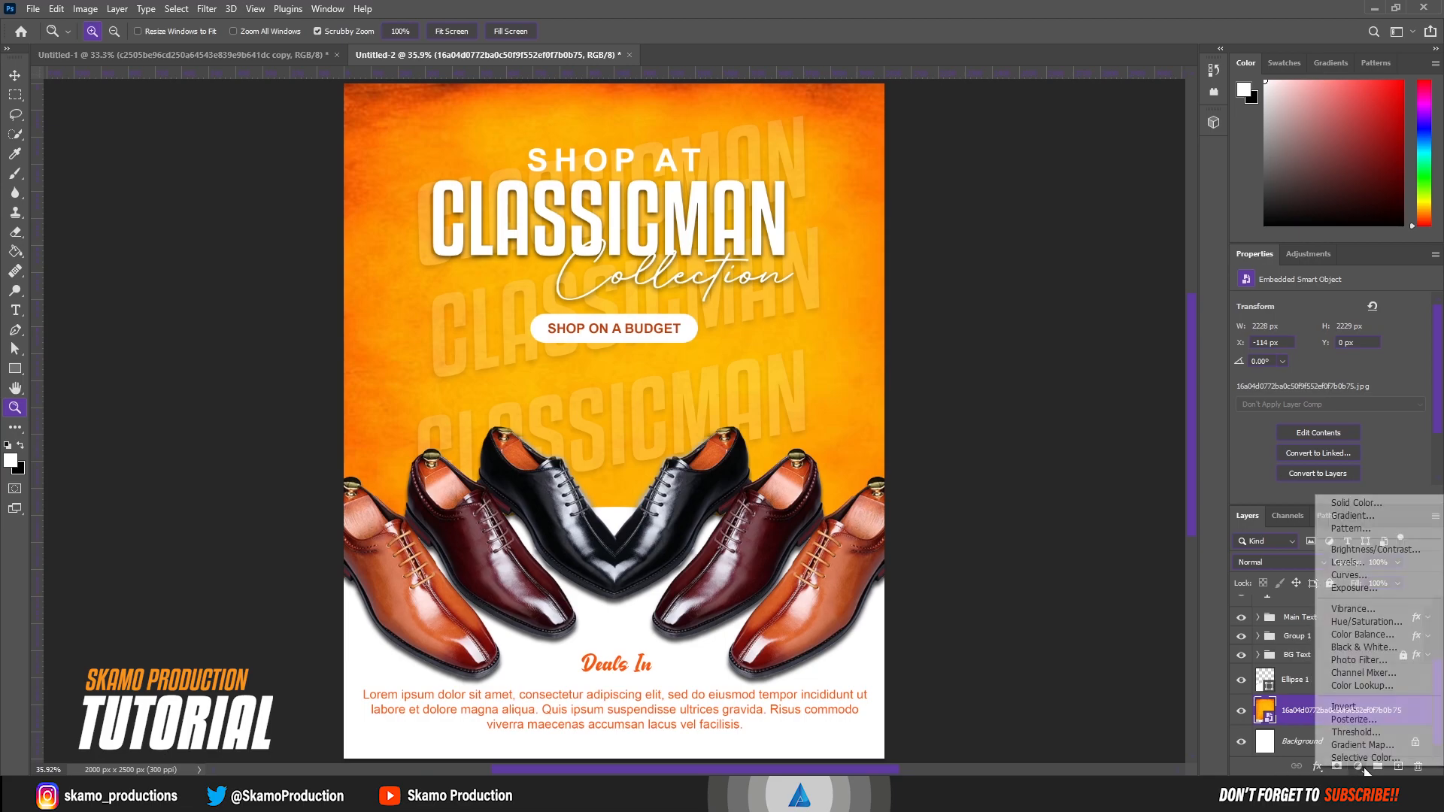
{"action": "left_click", "coordinate": [1356, 572]}
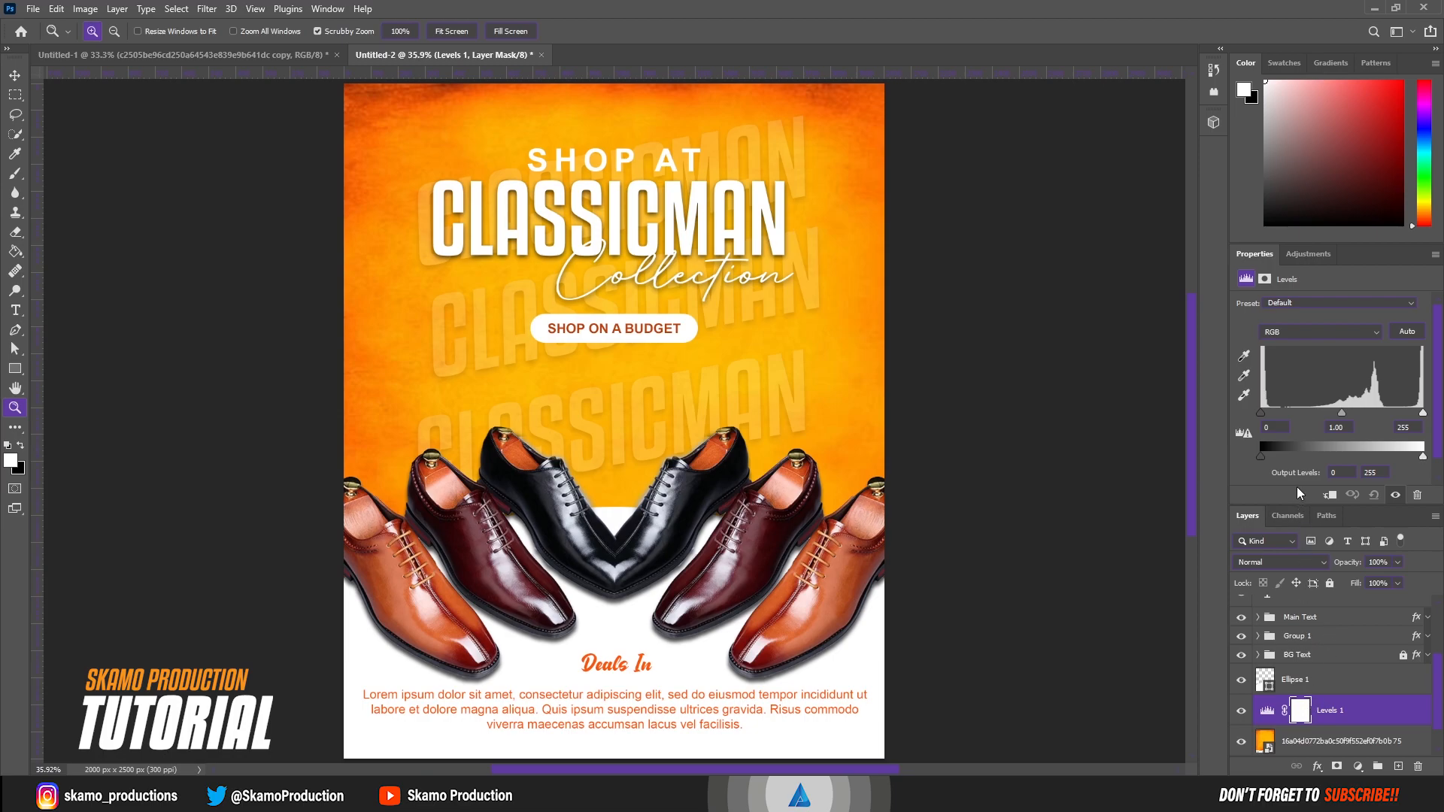
{"action": "left_click", "coordinate": [1329, 495]}
Step: Darken the orange background by setting the Levels black input to 41 and the white output level to 228
{"action": "left_click_drag", "start_coordinate": [1264, 418], "coordinate": [1286, 418]}
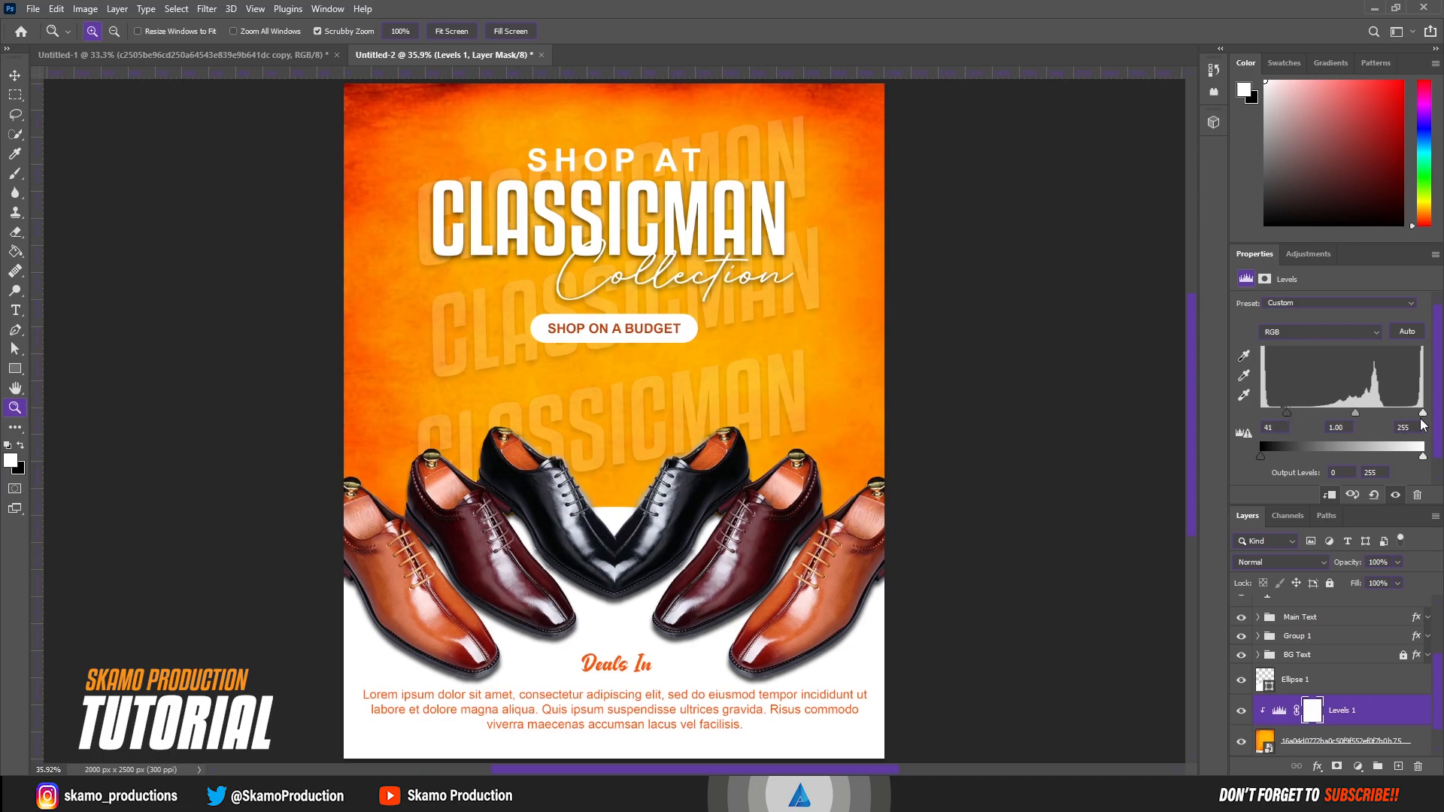
{"action": "mouse_move", "coordinate": [1421, 416]}
{"action": "left_mouse_down"}
{"action": "mouse_move", "coordinate": [1407, 418]}
{"action": "mouse_move", "coordinate": [1427, 418]}
{"action": "left_mouse_up"}
{"action": "left_click_drag", "start_coordinate": [1423, 456], "coordinate": [1407, 457]}
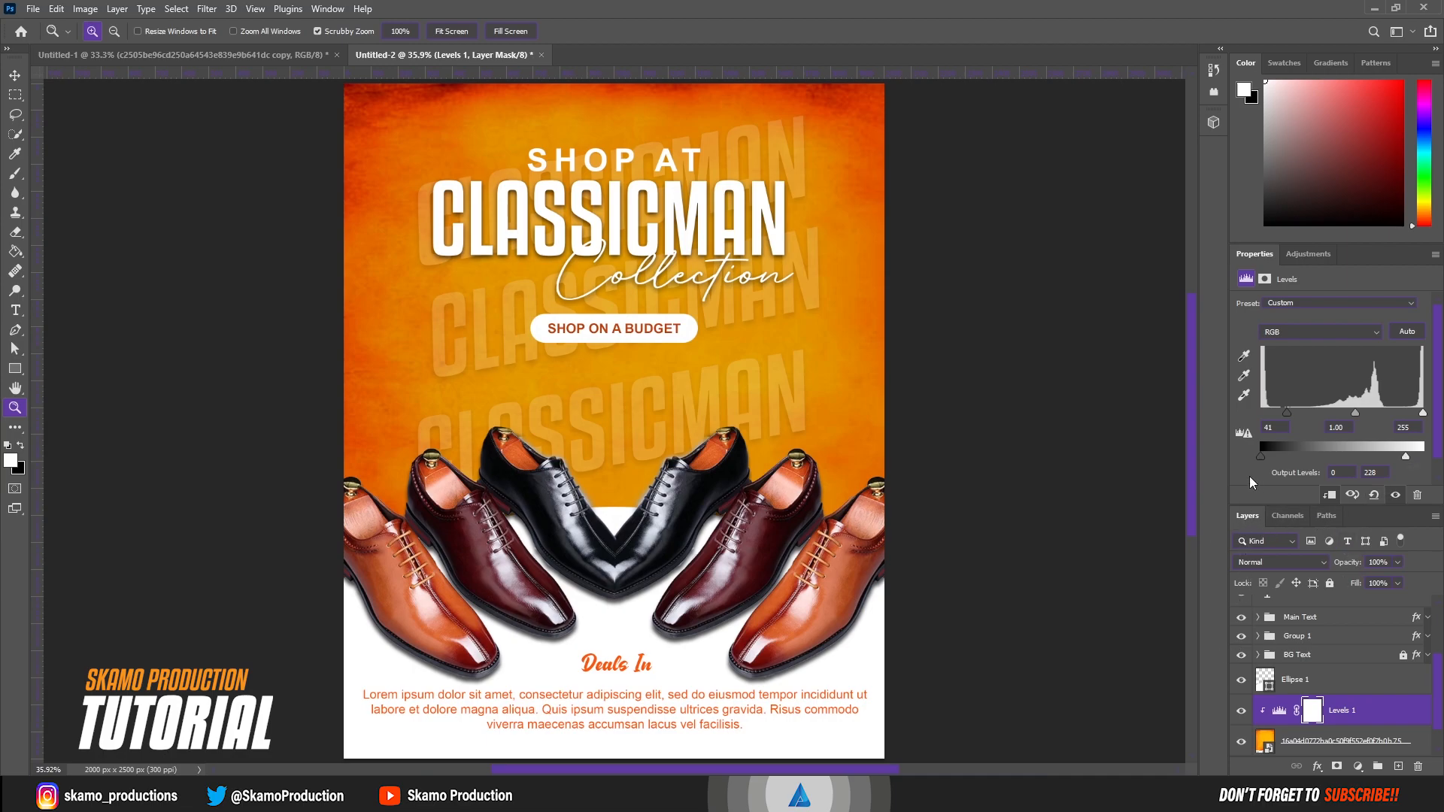
{"action": "scroll", "coordinate": [1271, 691], "scroll_direction": "down", "scroll_amount": 1}
{"action": "scroll", "coordinate": [1271, 692], "scroll_direction": "up", "scroll_amount": 3}
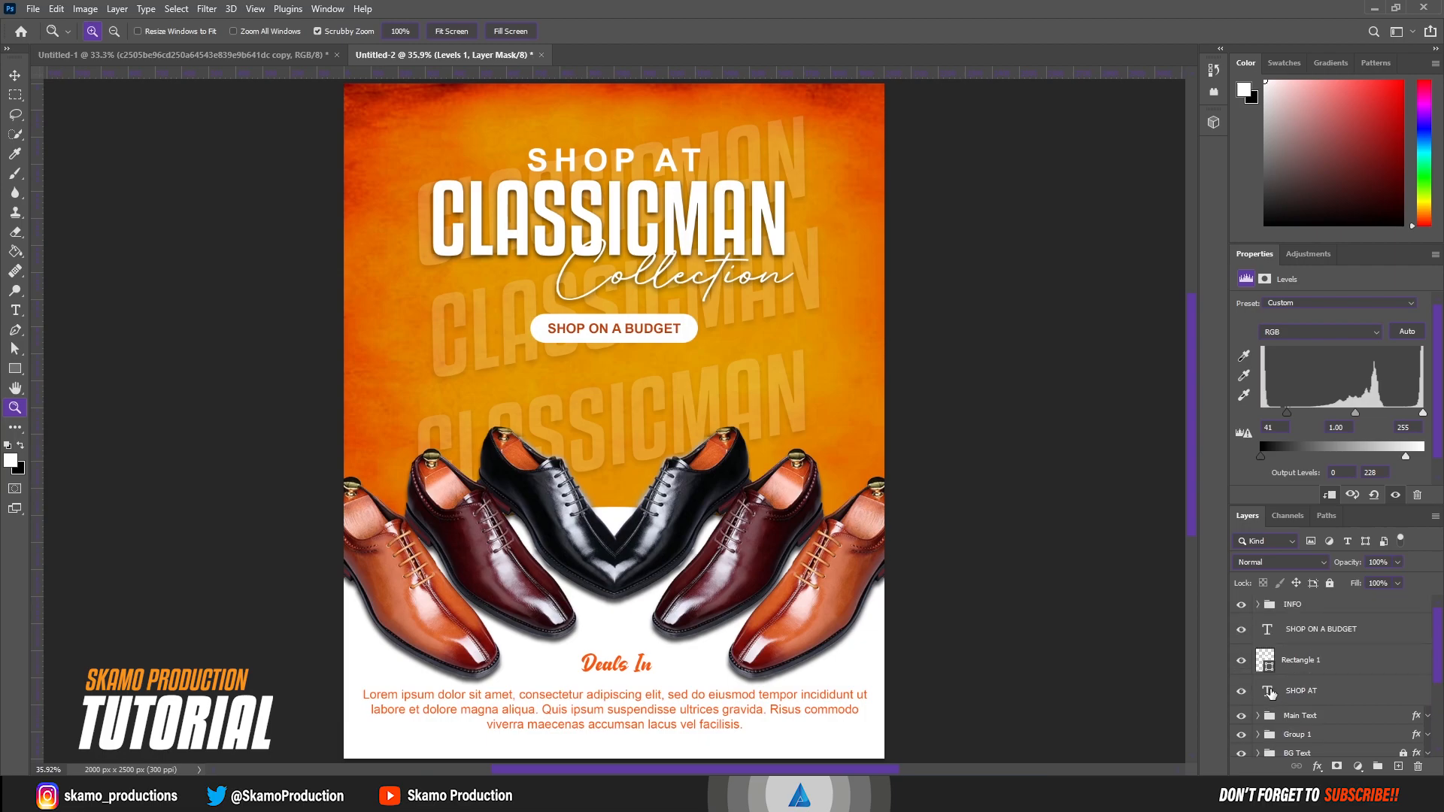
{"action": "left_click", "coordinate": [14, 75]}
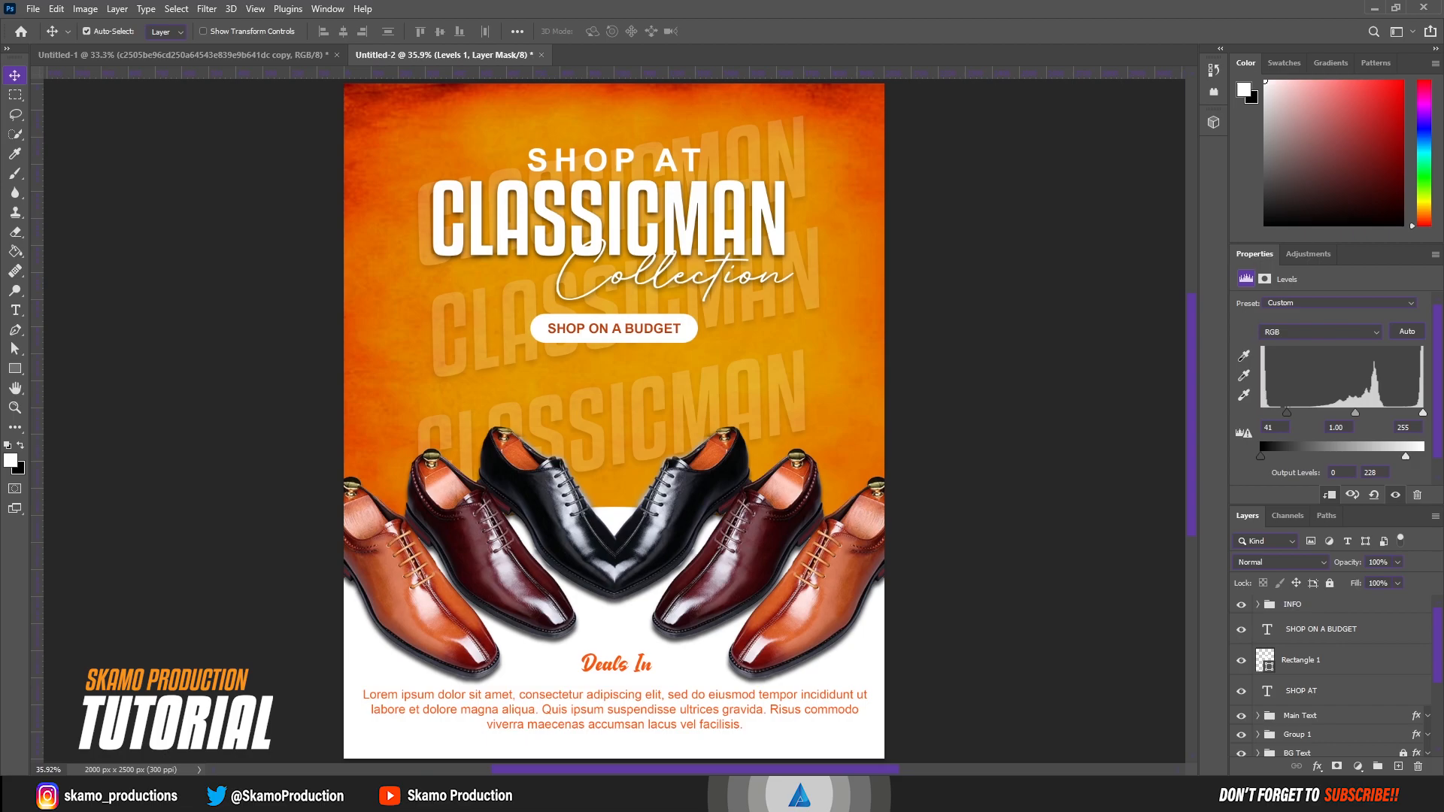